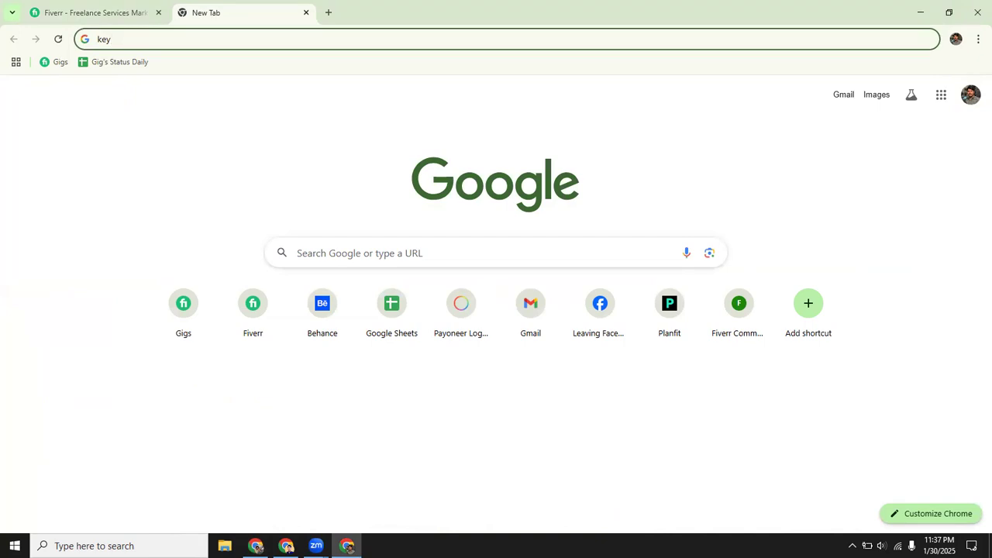
key(alt+Tab)
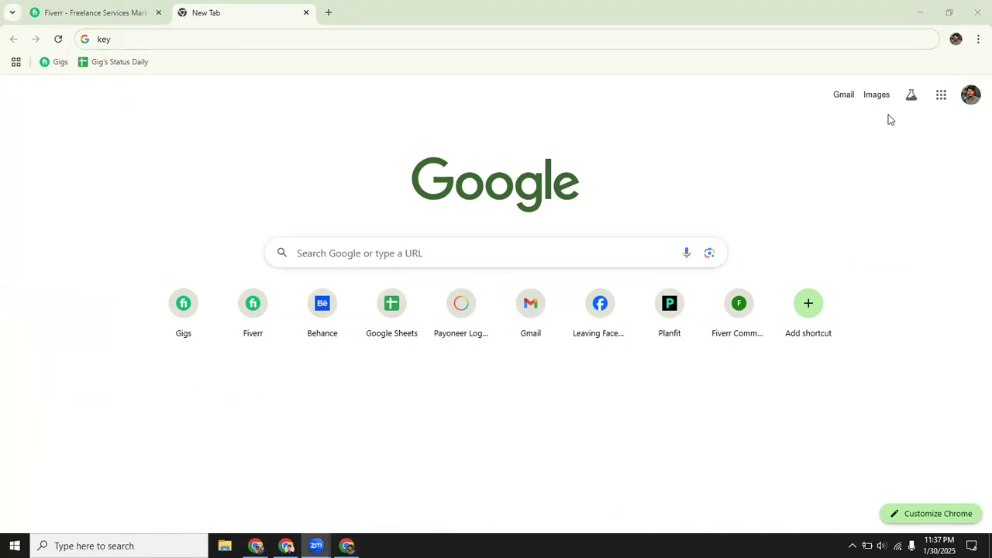
click(915, 17)
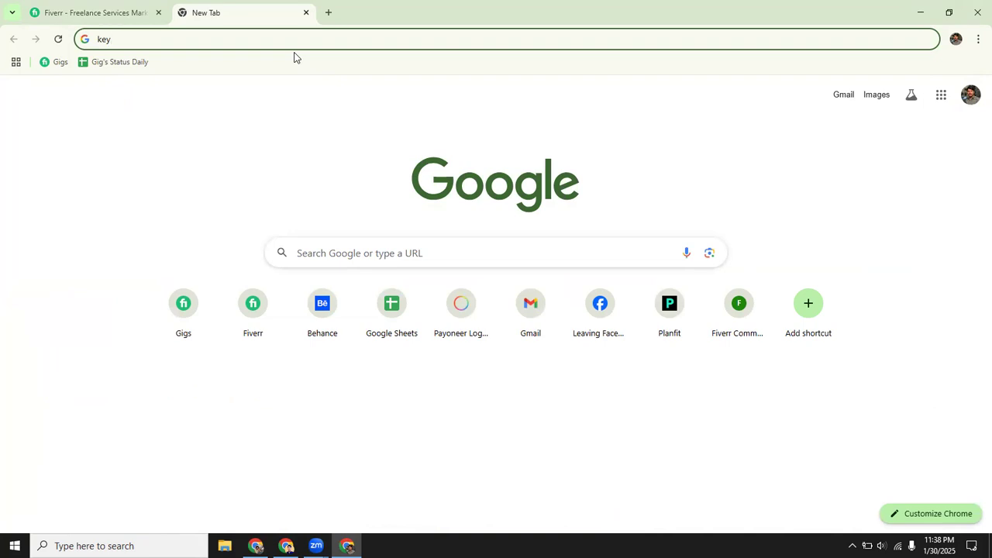
Go to the kwork.com website in the current browser tab.
key(BackSpace)
key(BackSpace)
text(w)
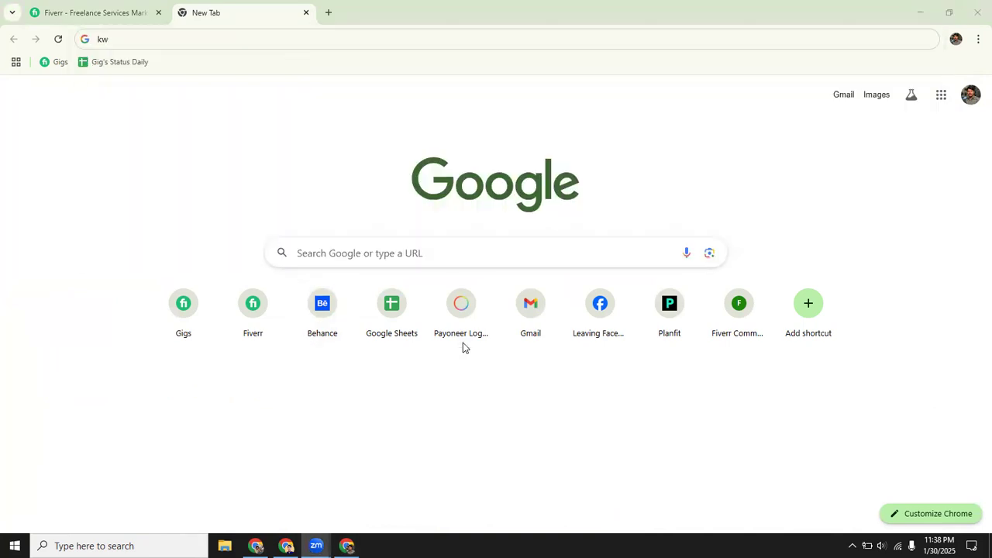
click(212, 39)
text(o)
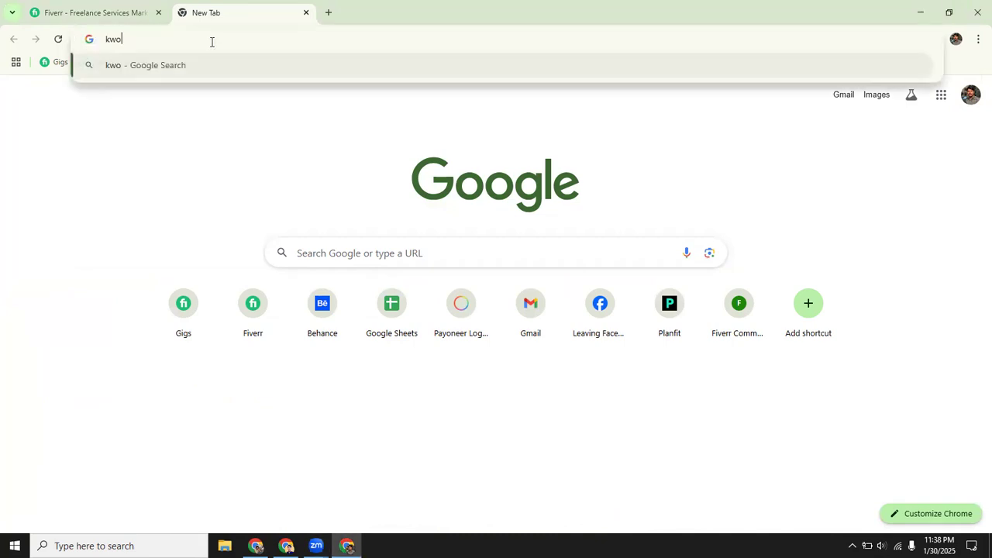
text(rk)
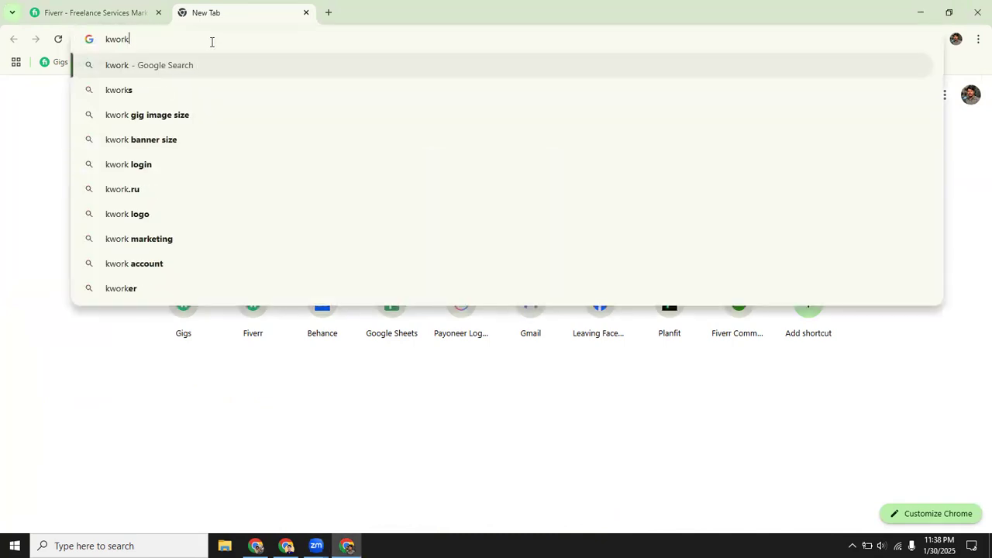
text(.com)
key(Return)
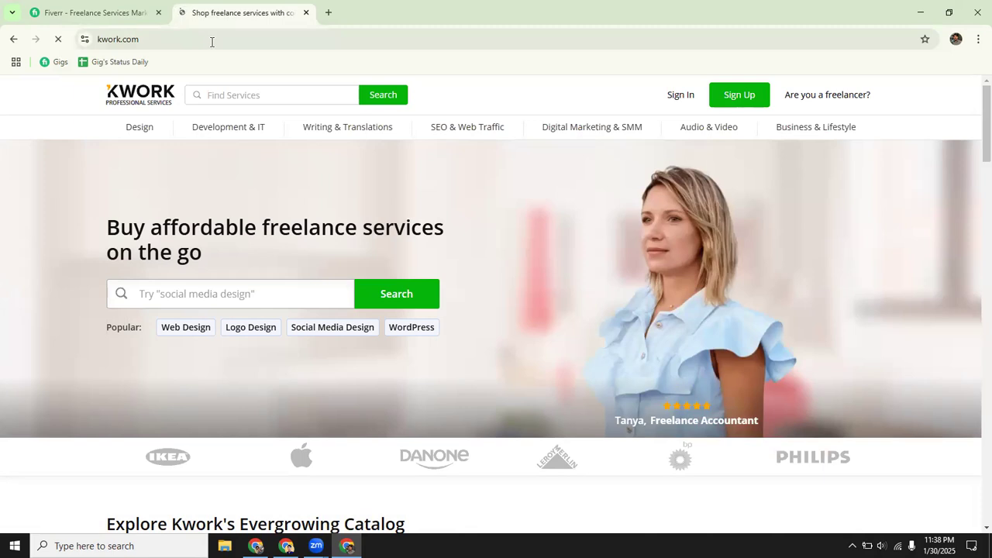
Start a Kwork sign-up as a Seller and enter the account's email address.
click(731, 100)
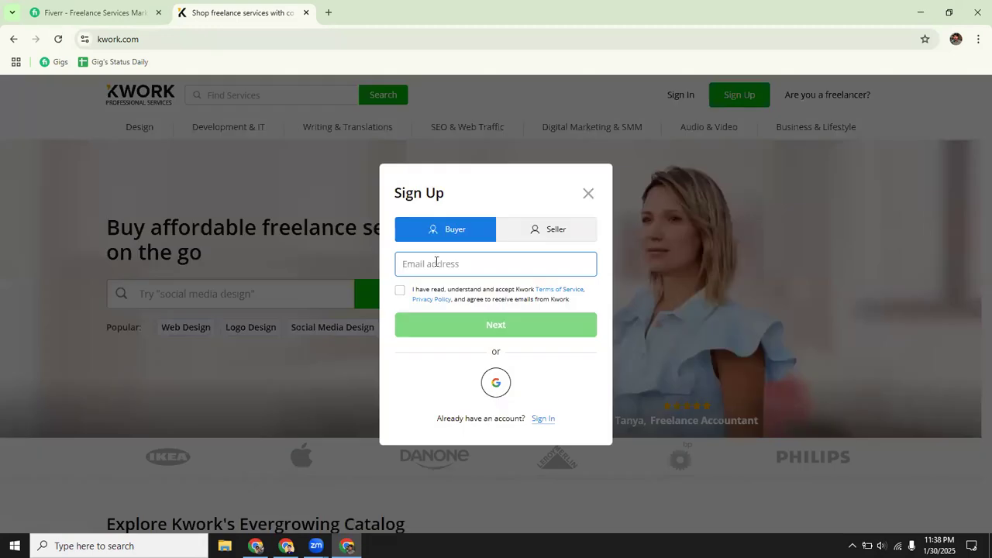
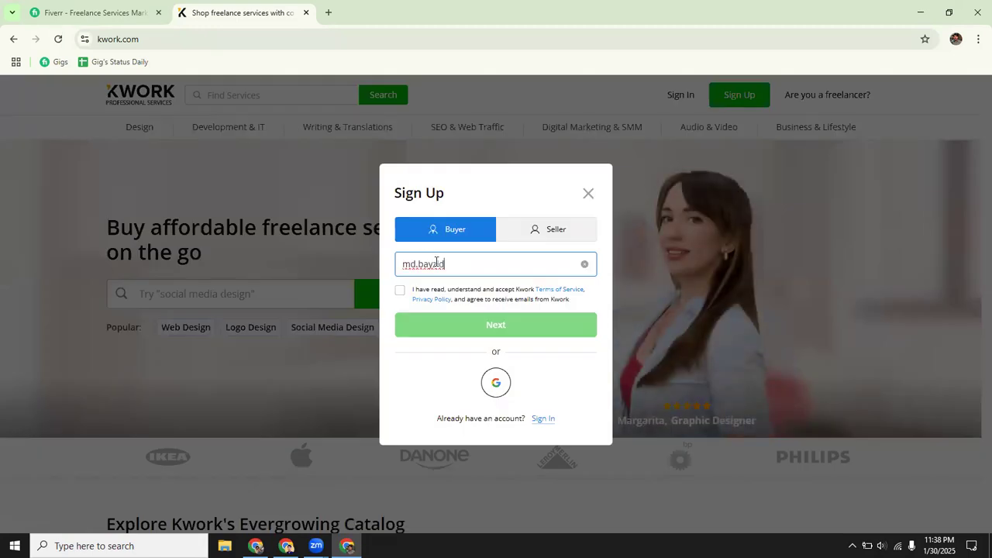
click(529, 242)
click(492, 260)
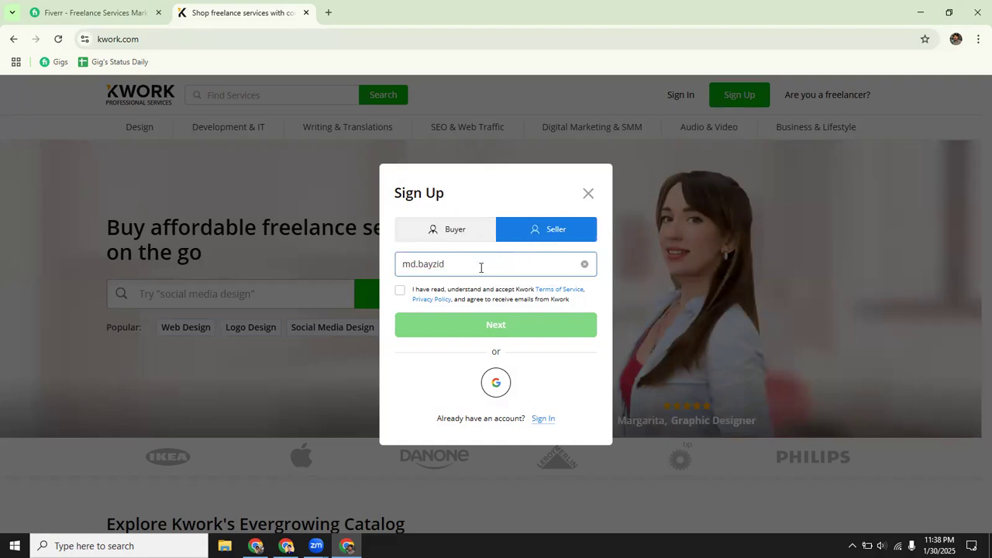
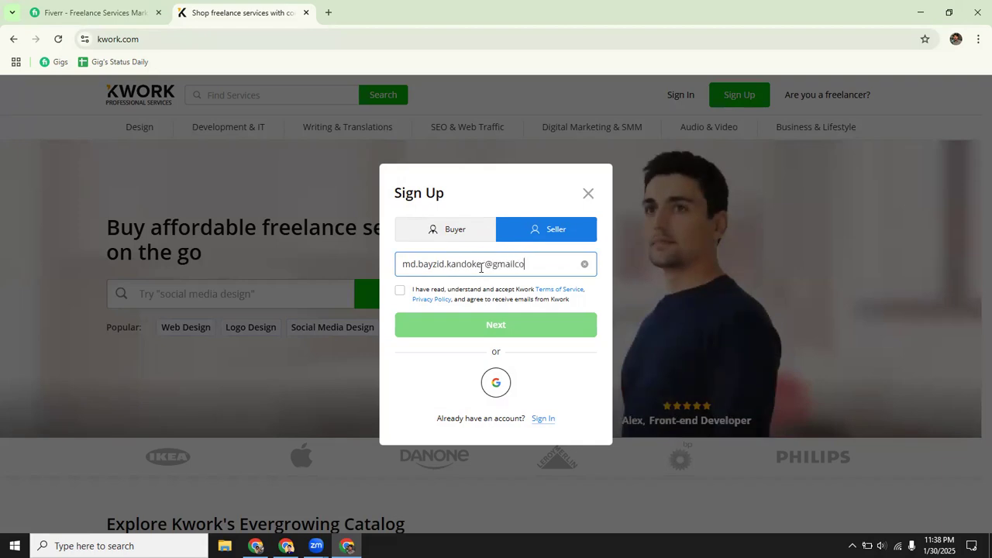
triple_click(491, 265)
key(super+c)
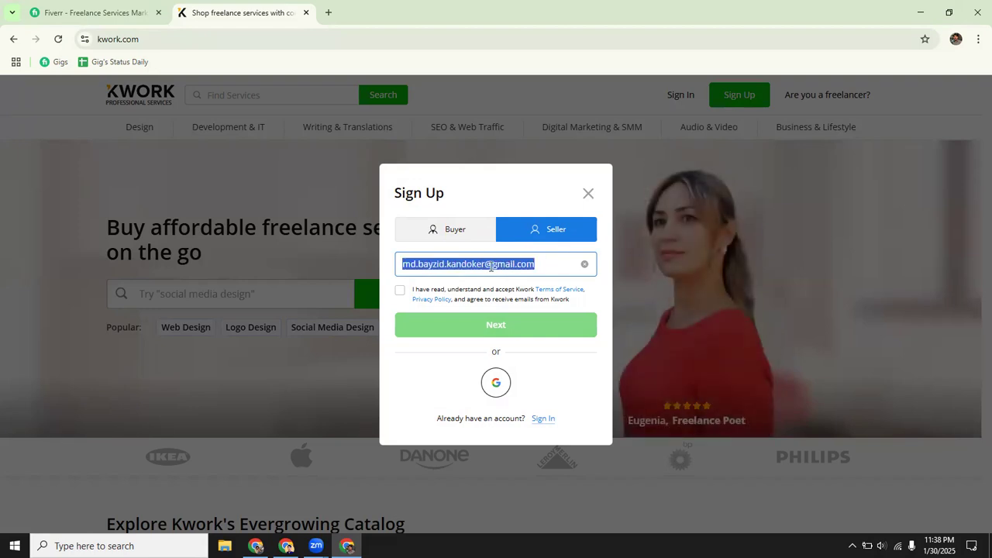
key(BackSpace)
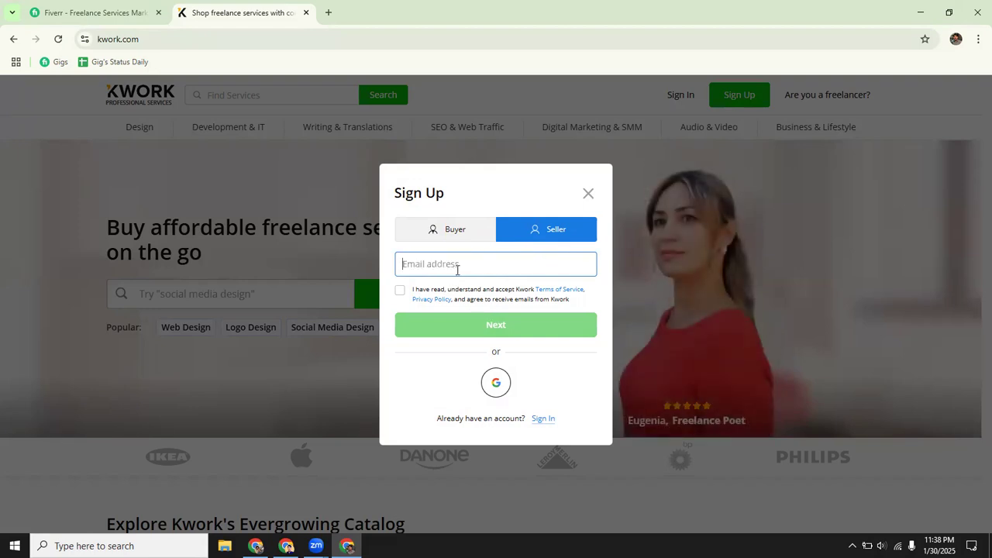
right_click(471, 276)
click(525, 148)
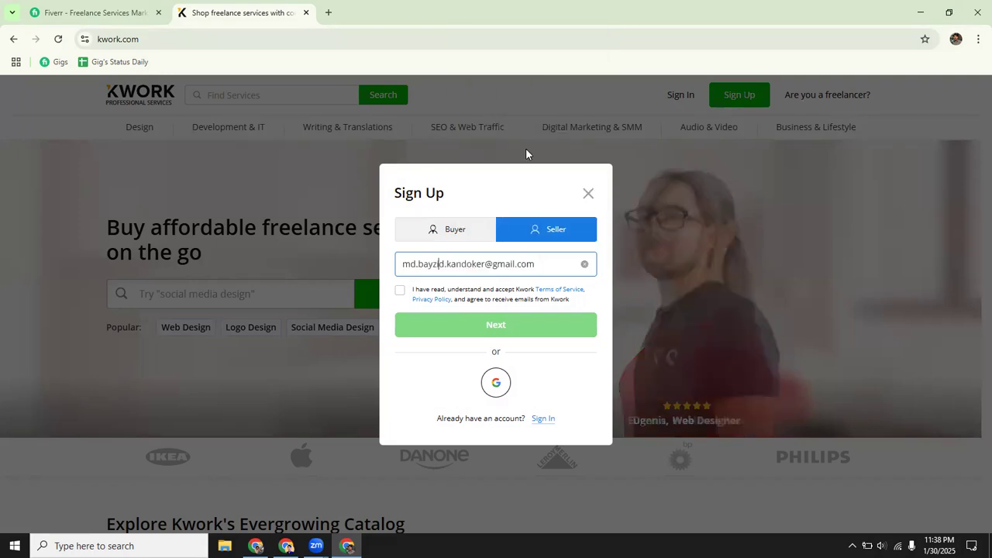
key(Right)
key(Right)
key(Right)
key(Right)
key(Right)
key(Right)
key(Right)
key(Right)
key(Right)
key(Right)
key(Right)
key(Right)
key(Right)
key(Right)
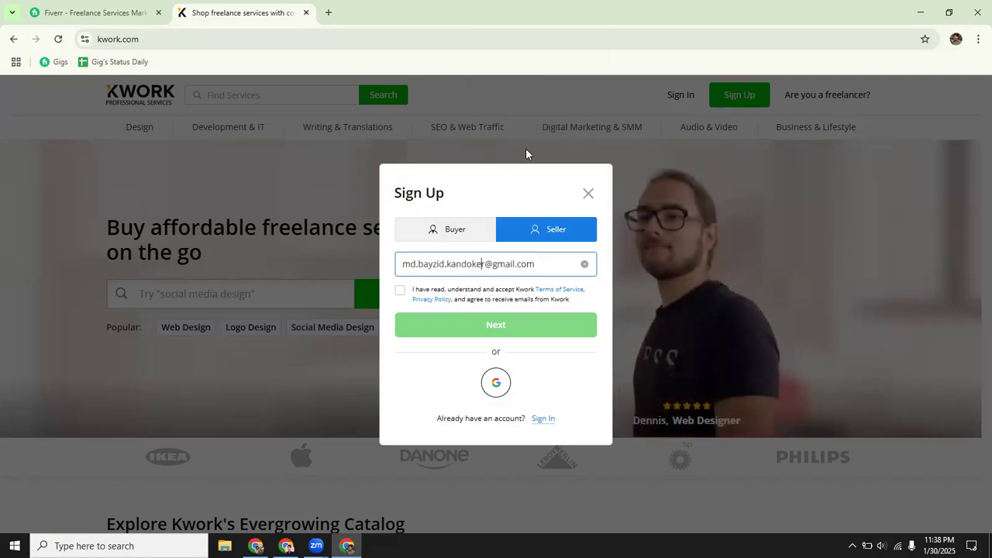
Accept the terms and complete the seller sign-up with an account password, dismissing the browser's offer to save it.
click(400, 290)
click(473, 324)
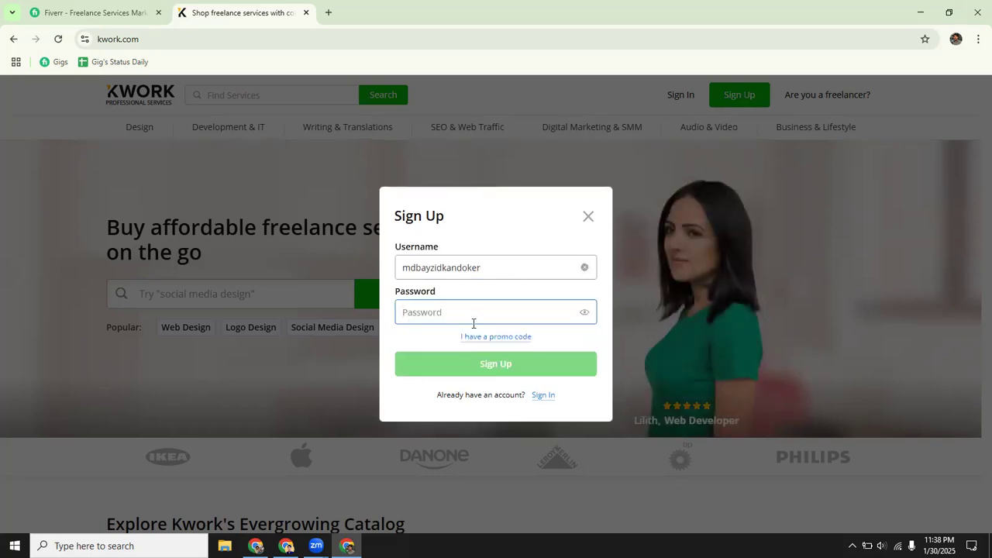
text(••)
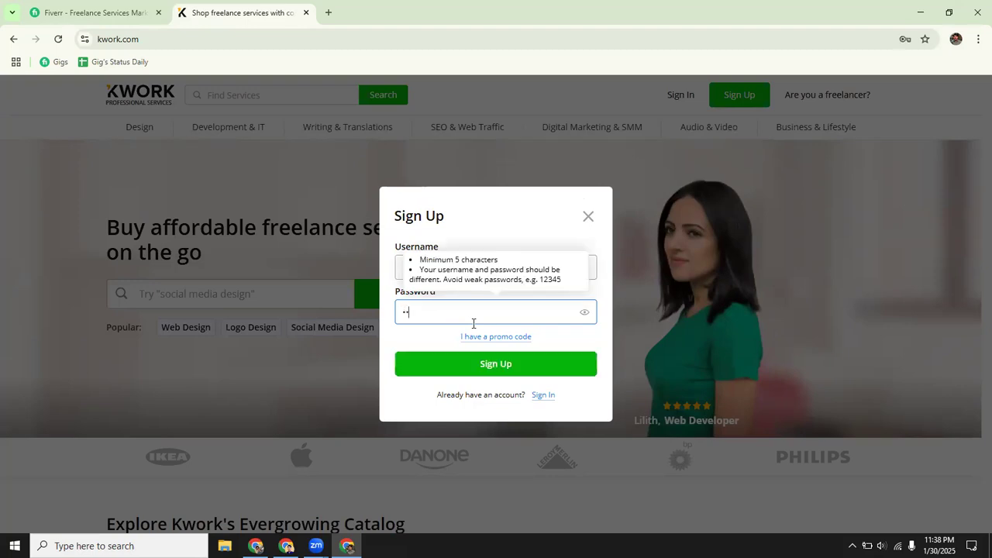
text(••••••)
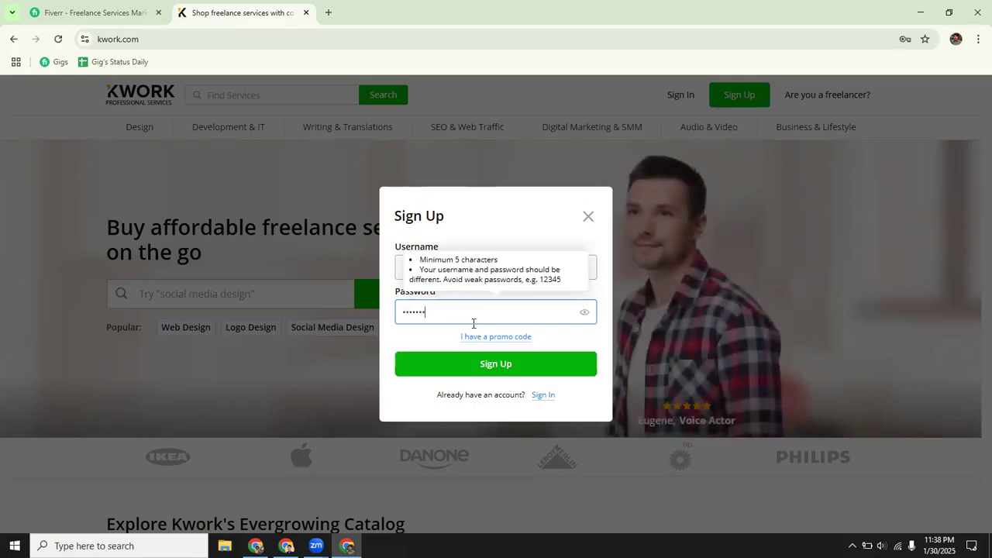
text(•••)
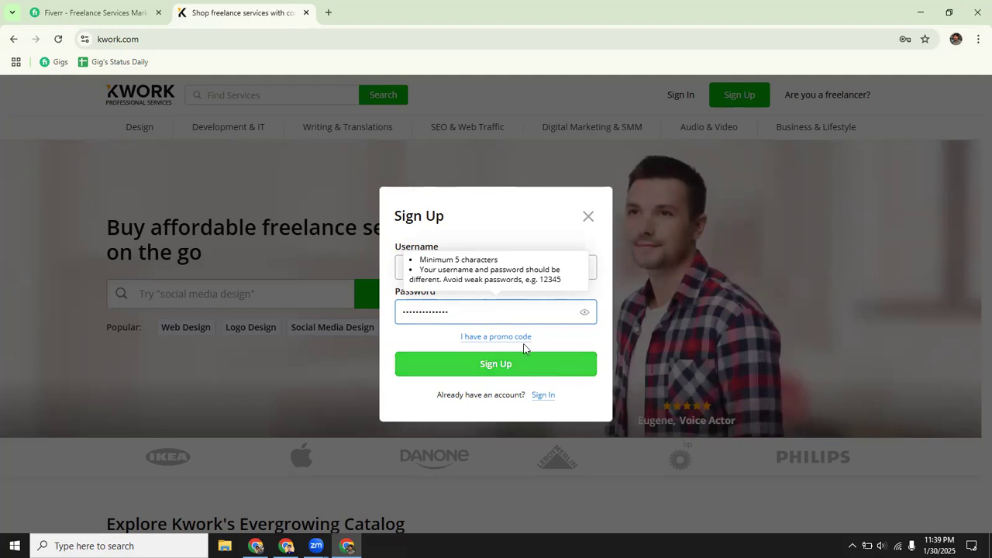
click(529, 365)
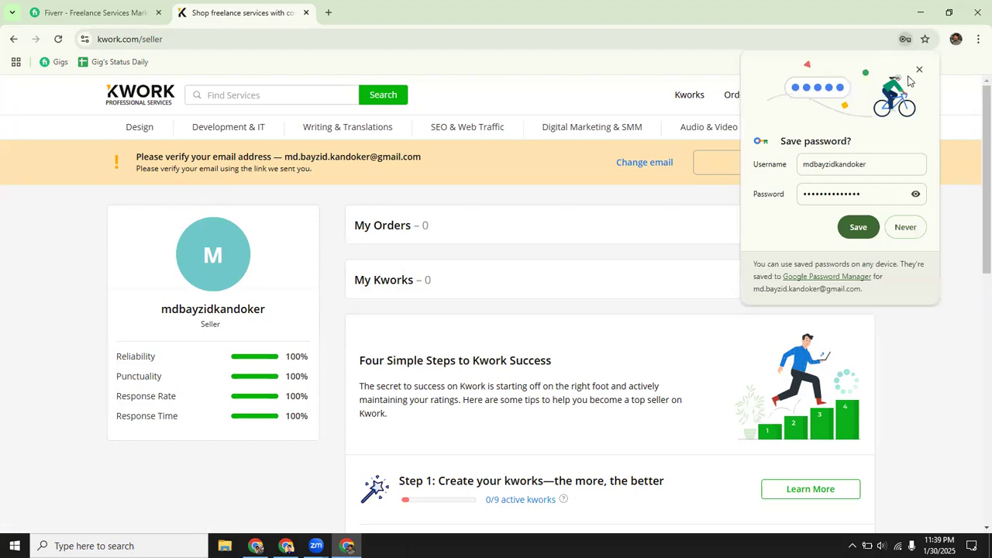
click(920, 70)
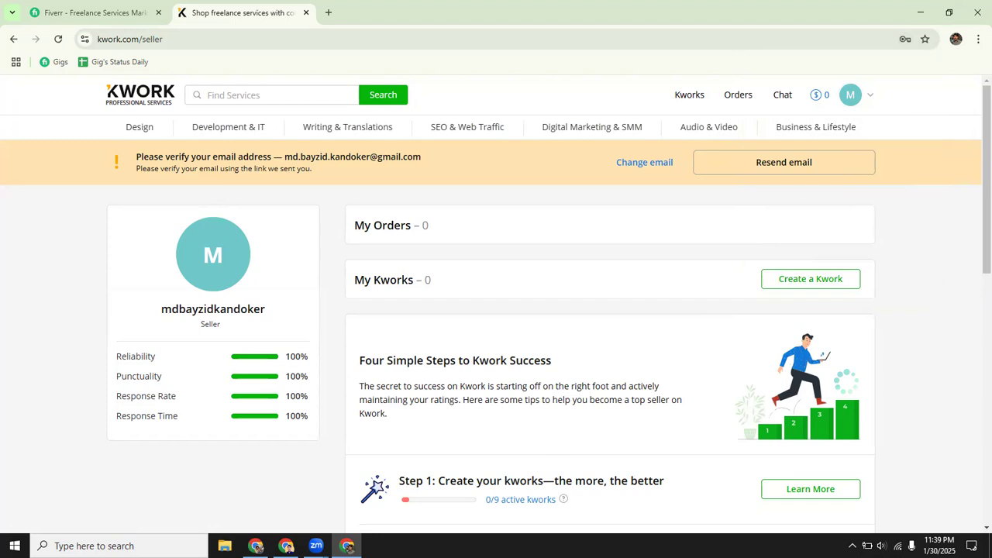
Open the Gmail inbox in a new browser tab.
click(66, 476)
click(328, 12)
text(gm)
key(Return)
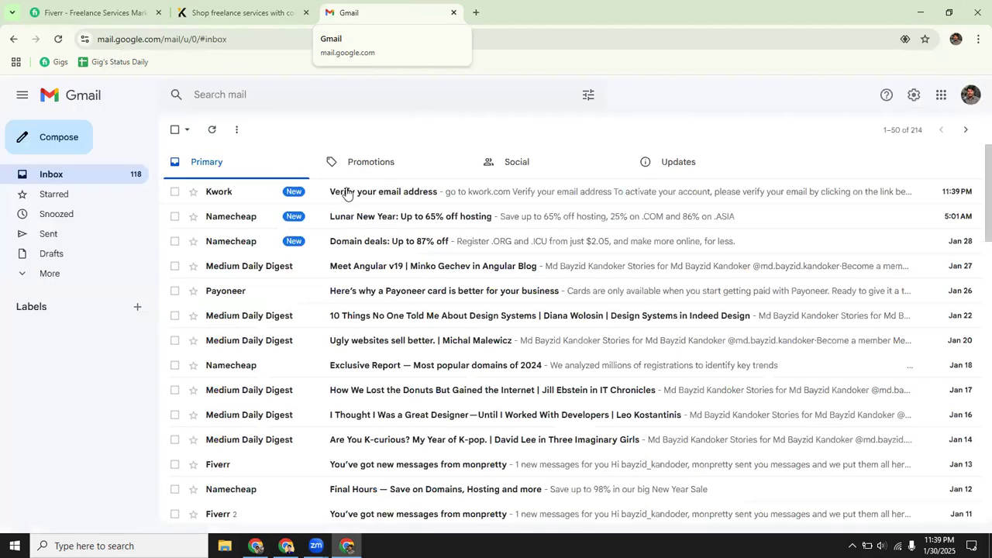
Open Kwork's "Verify your email address" message and follow its confirmation link.
click(324, 193)
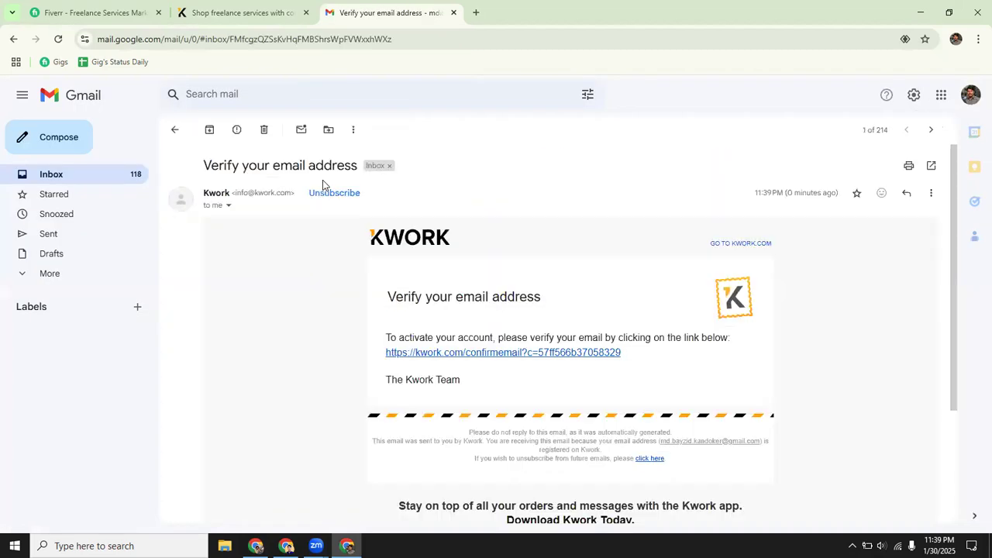
scroll(496, 248, down, 2)
scroll(508, 264, up, 1)
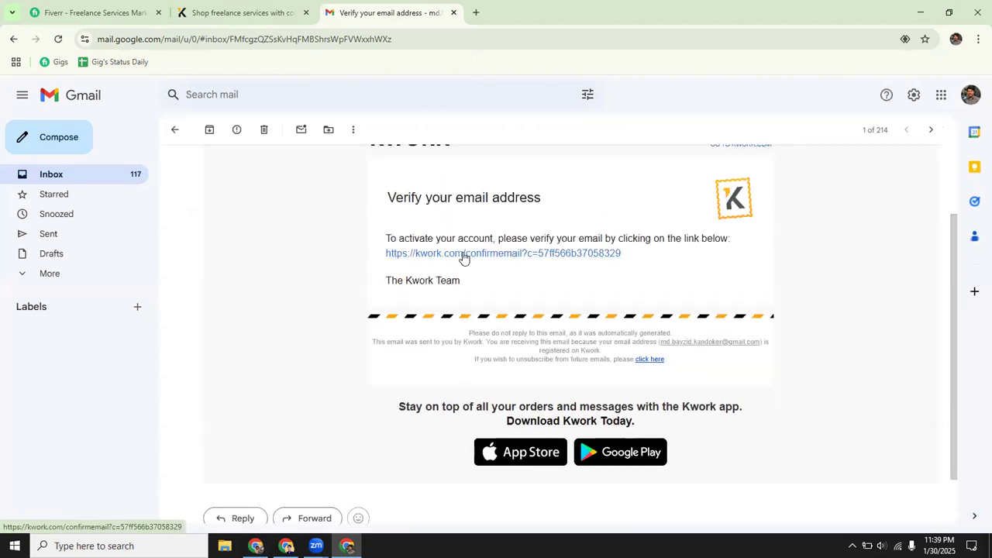
scroll(498, 257, up, 1)
click(536, 349)
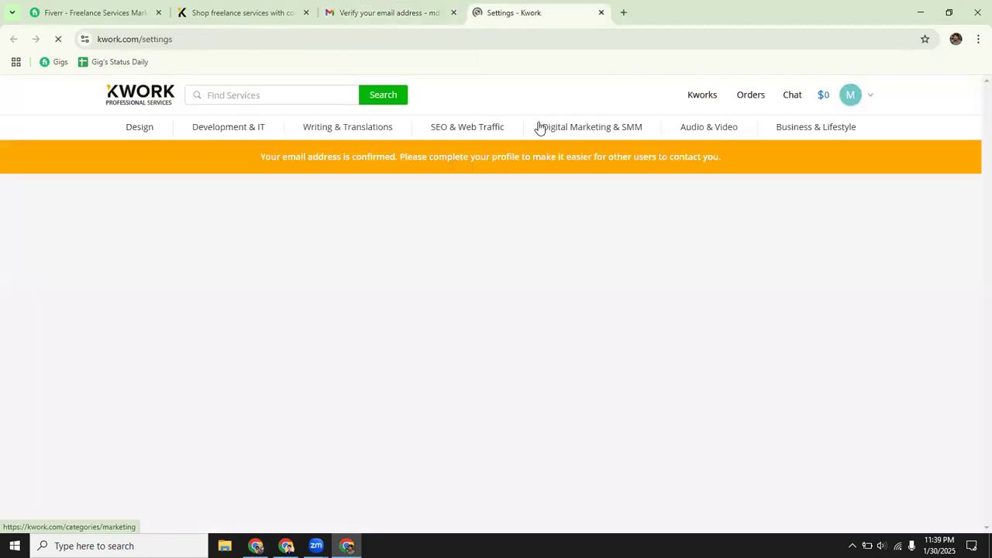
Look over the General account settings, and open the seller's own profile page with the mobile app banner dismissed.
scroll(625, 231, down, 1)
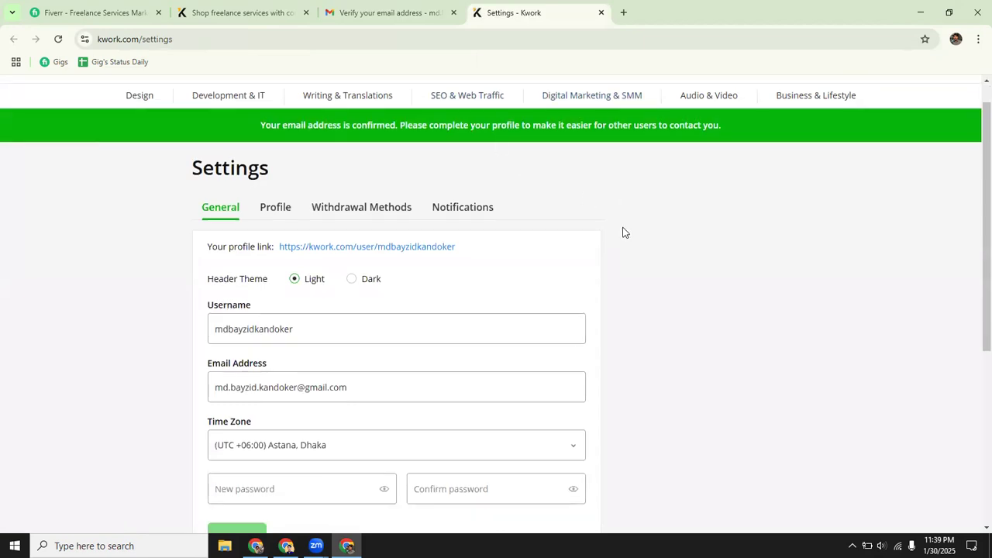
scroll(448, 279, down, 1)
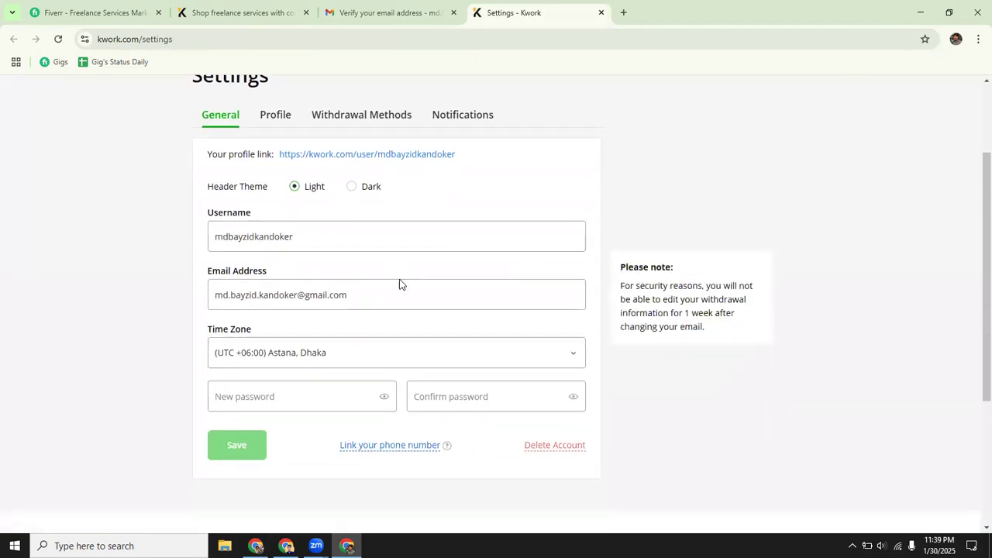
scroll(304, 382, down, 1)
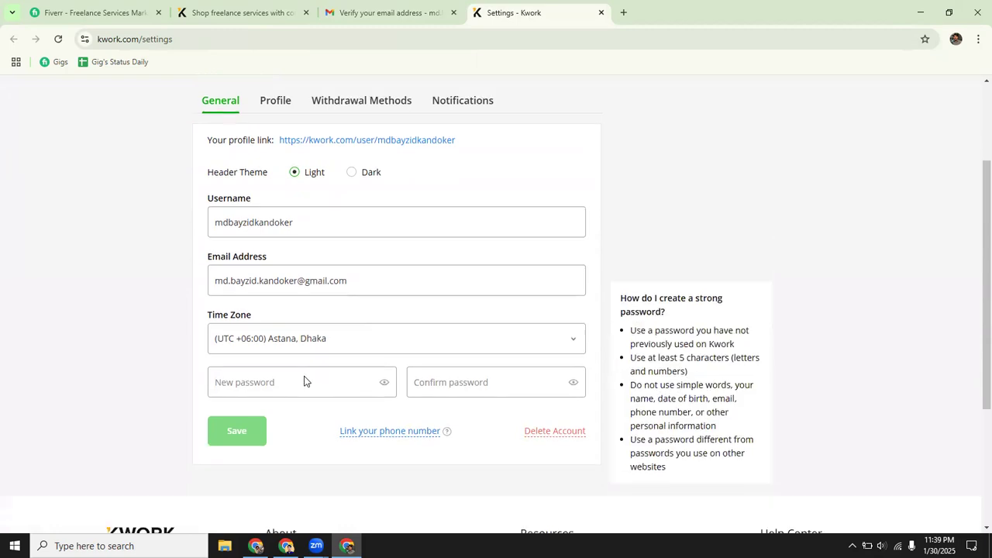
click(375, 330)
scroll(456, 316, up, 3)
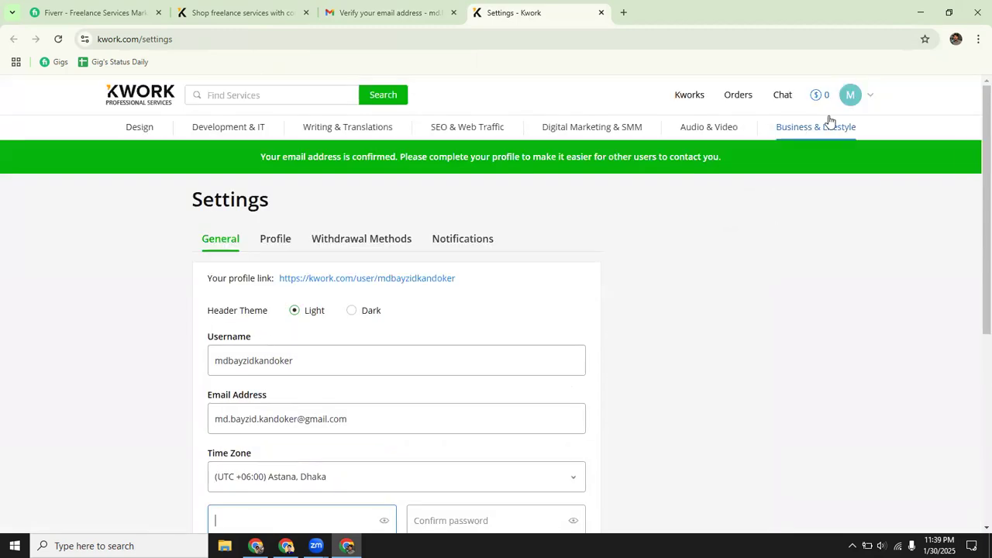
click(852, 95)
double_click(759, 254)
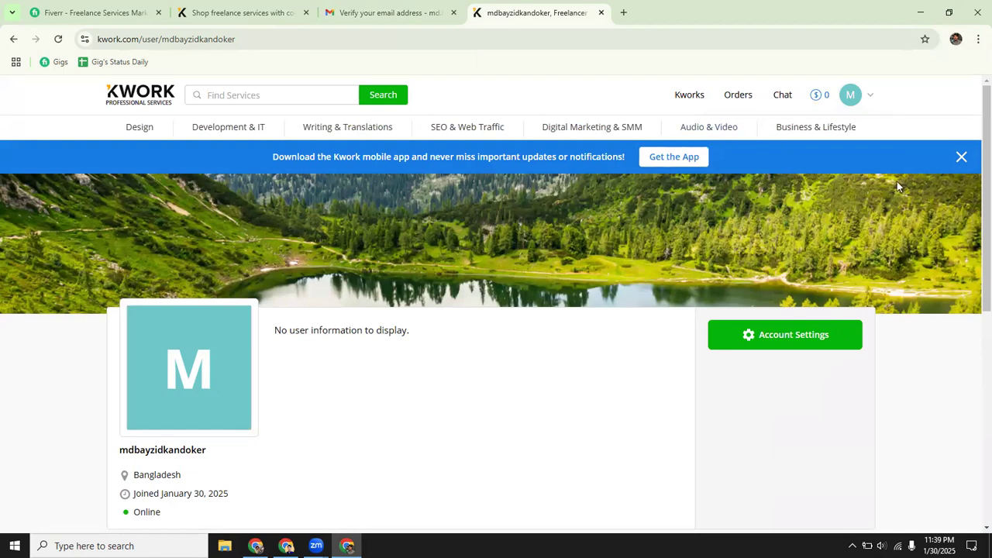
click(962, 157)
Start a profile picture upload and select the round-framed portrait JPG in the Downloads folder.
scroll(560, 244, down, 1)
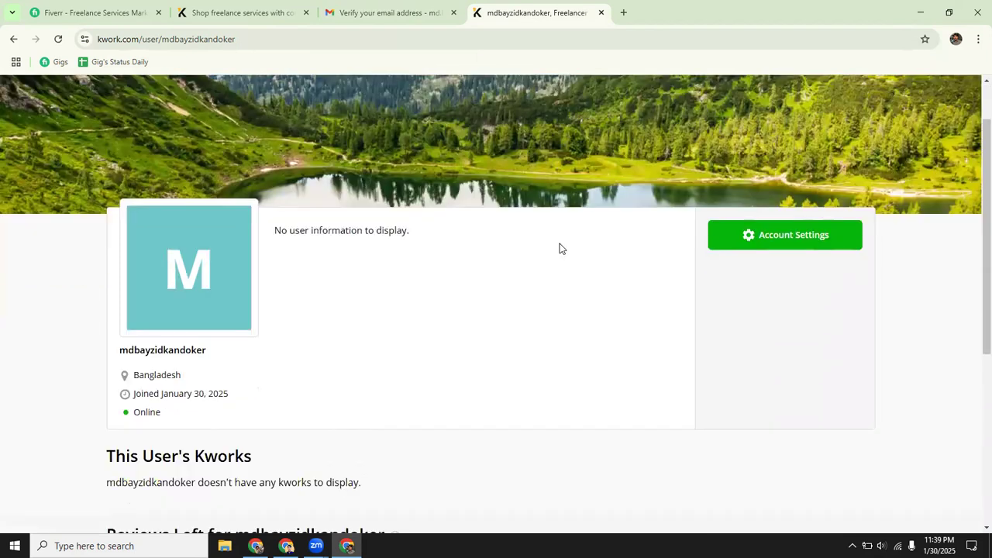
scroll(560, 248, down, 1)
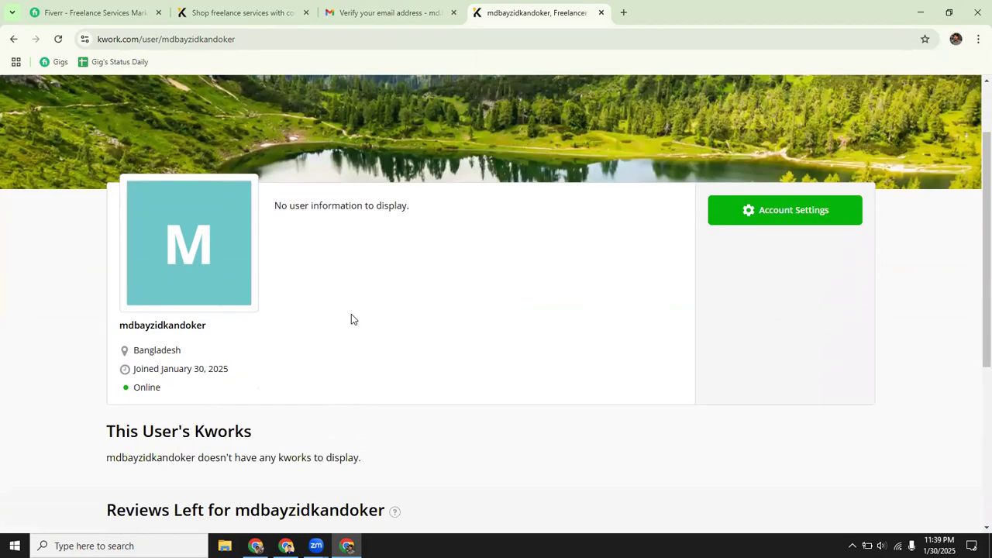
click(176, 269)
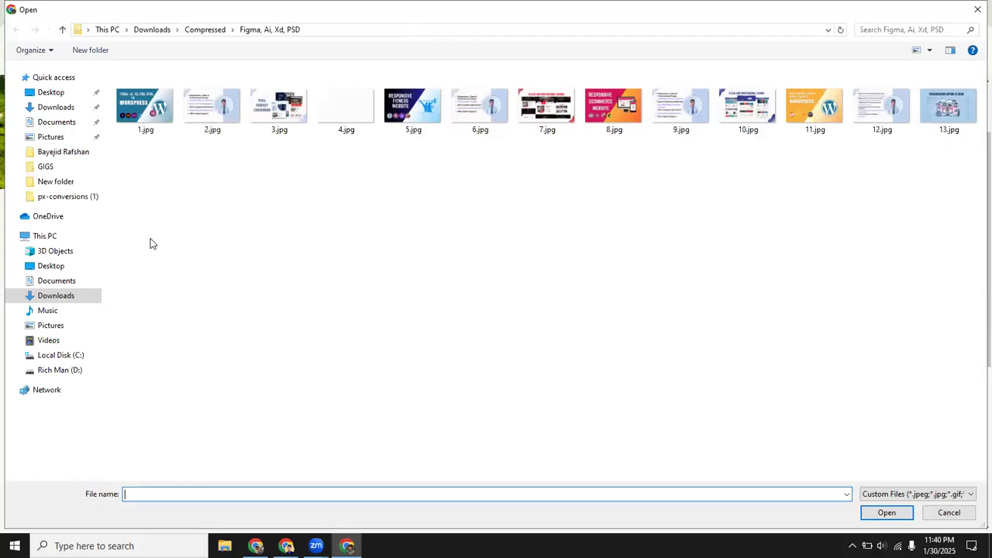
click(62, 107)
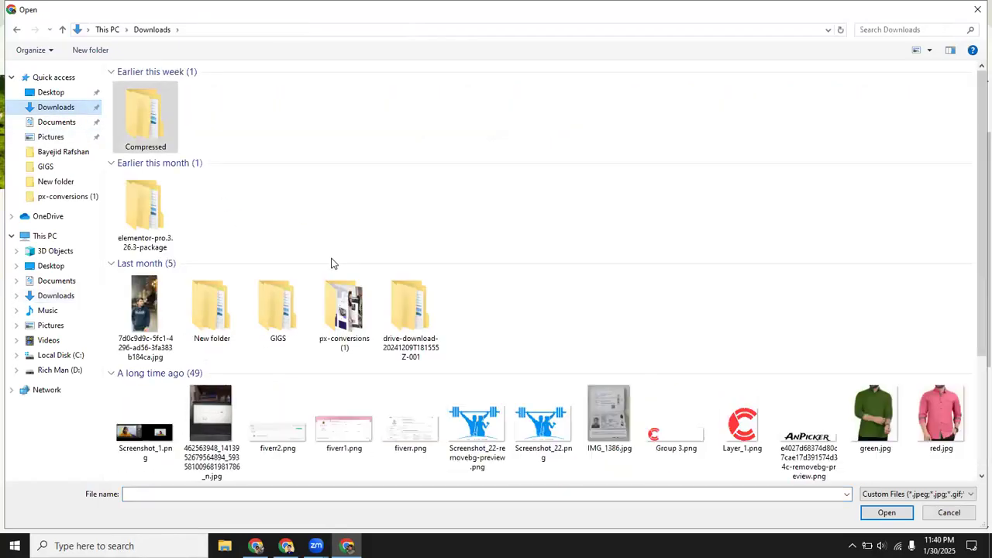
click(346, 318)
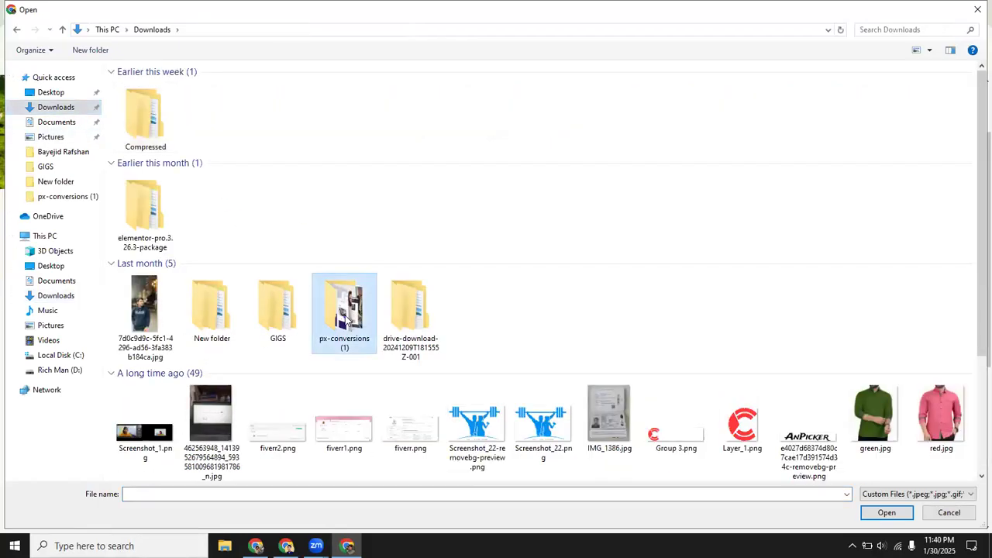
scroll(347, 318, down, 5)
click(542, 225)
double_click(552, 231)
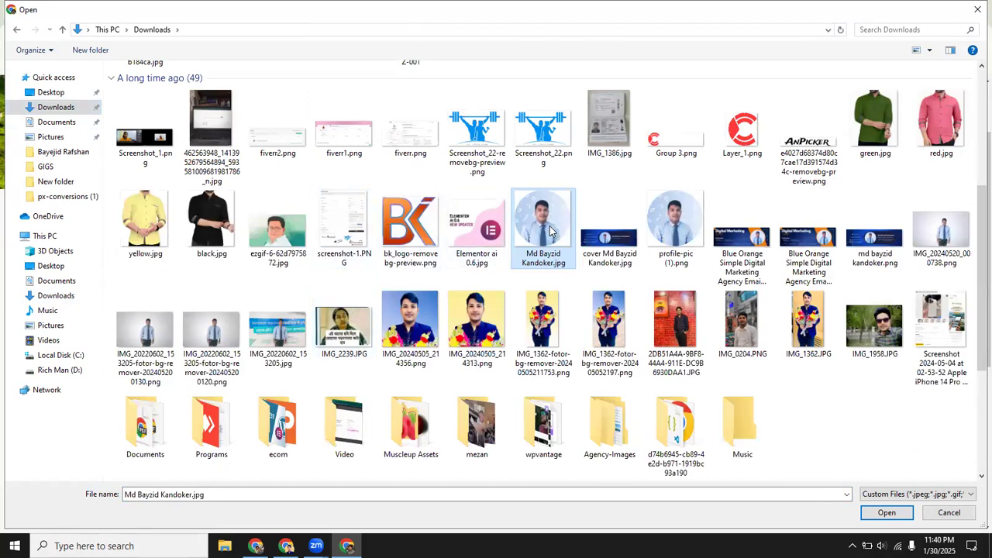
Check the portrait file's image dimensions in its properties and upload it as the profile picture.
right_click(570, 266)
click(596, 522)
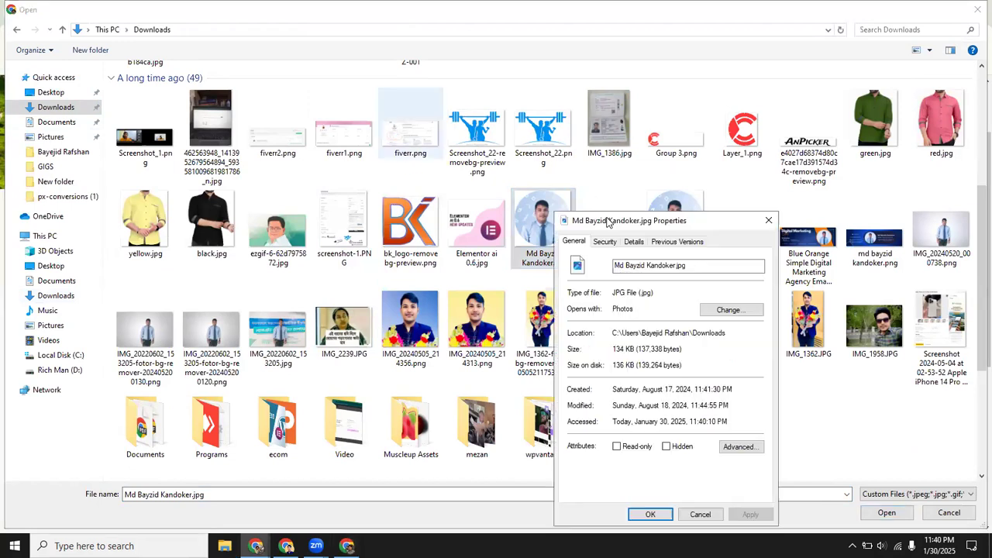
click(635, 241)
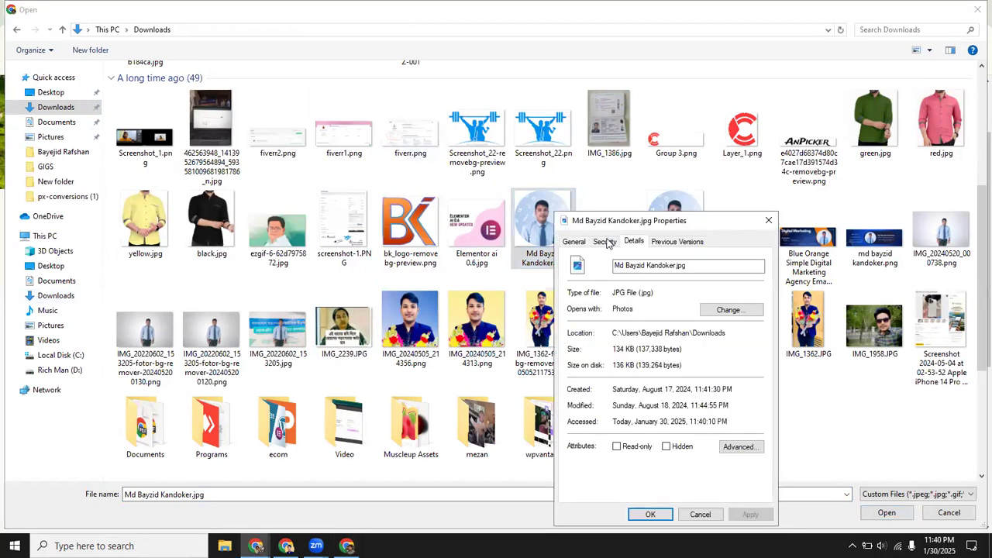
click(769, 220)
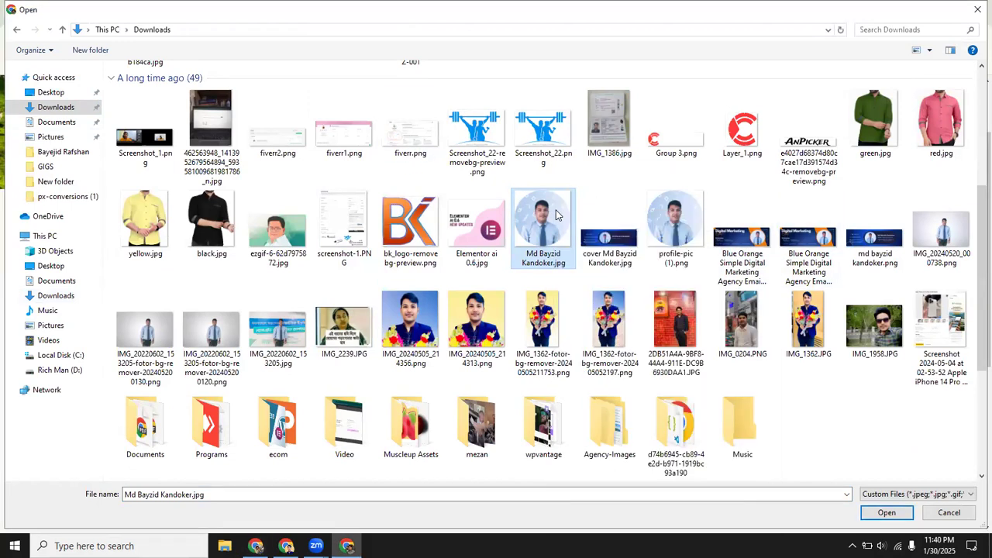
double_click(555, 215)
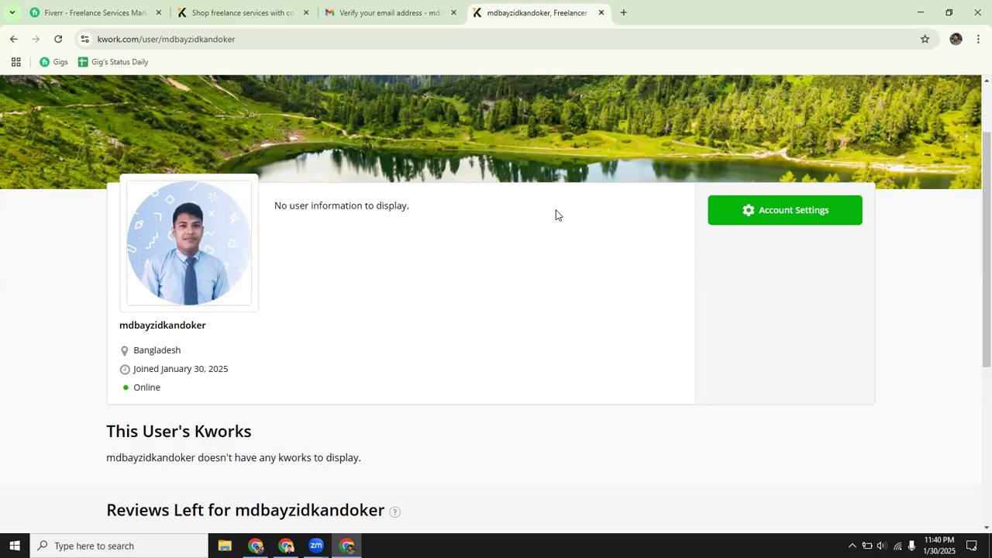
Open the account settings from the seller profile and look over the General options.
scroll(920, 352, down, 1)
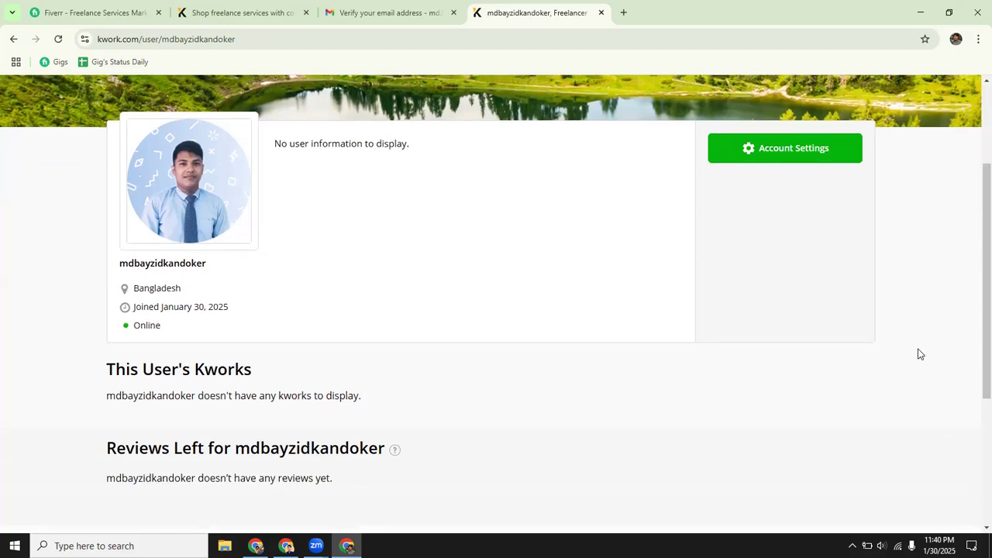
scroll(697, 367, up, 3)
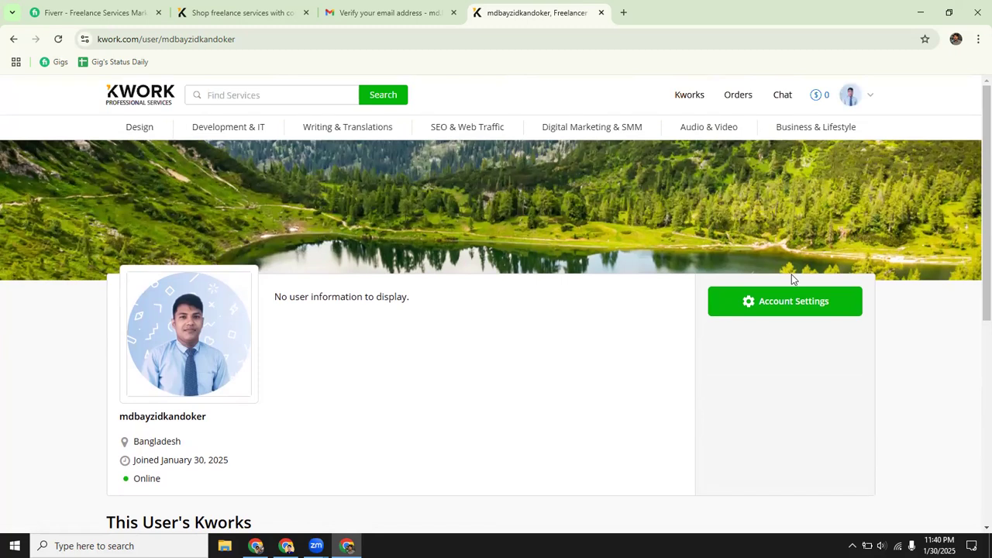
click(781, 308)
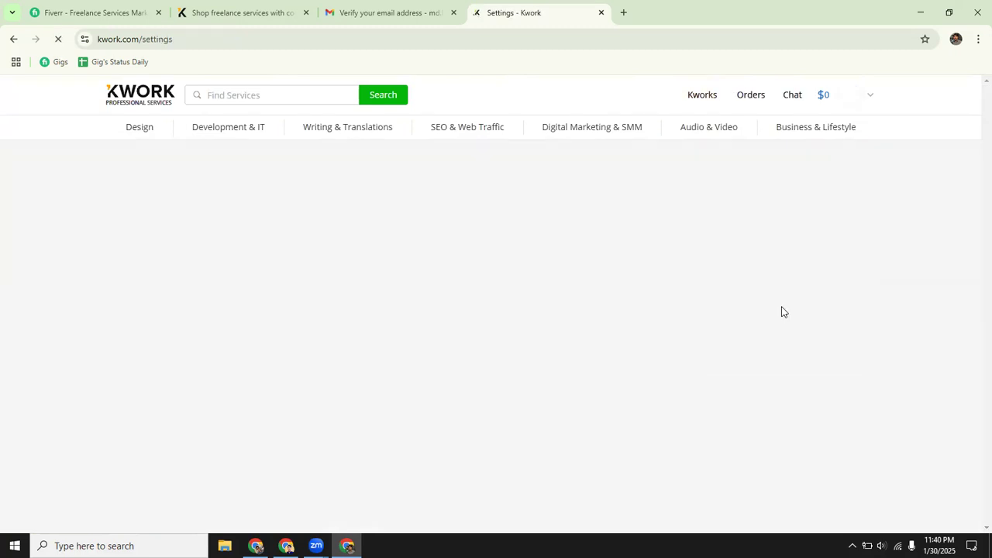
drag(319, 327, 96, 326)
click(157, 341)
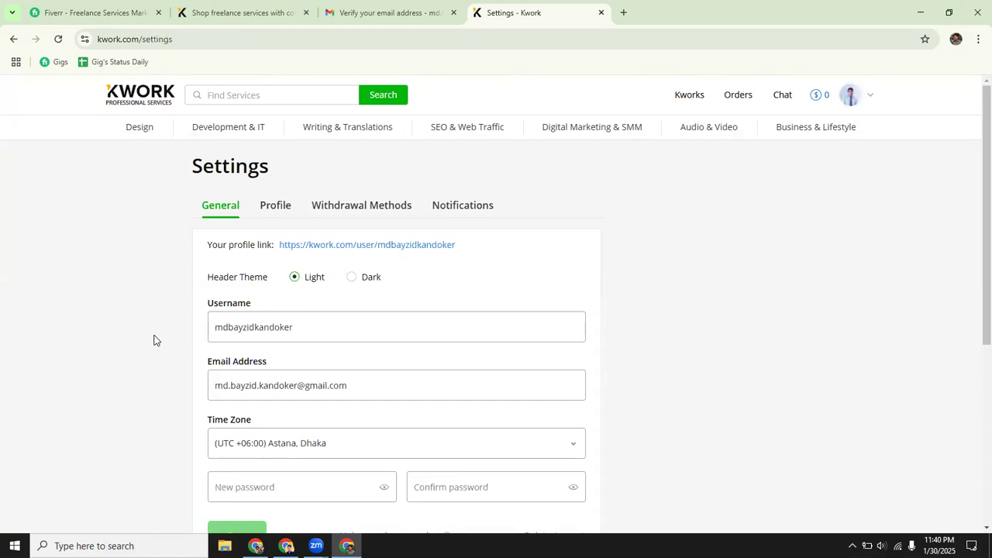
scroll(159, 366, down, 1)
scroll(159, 372, up, 1)
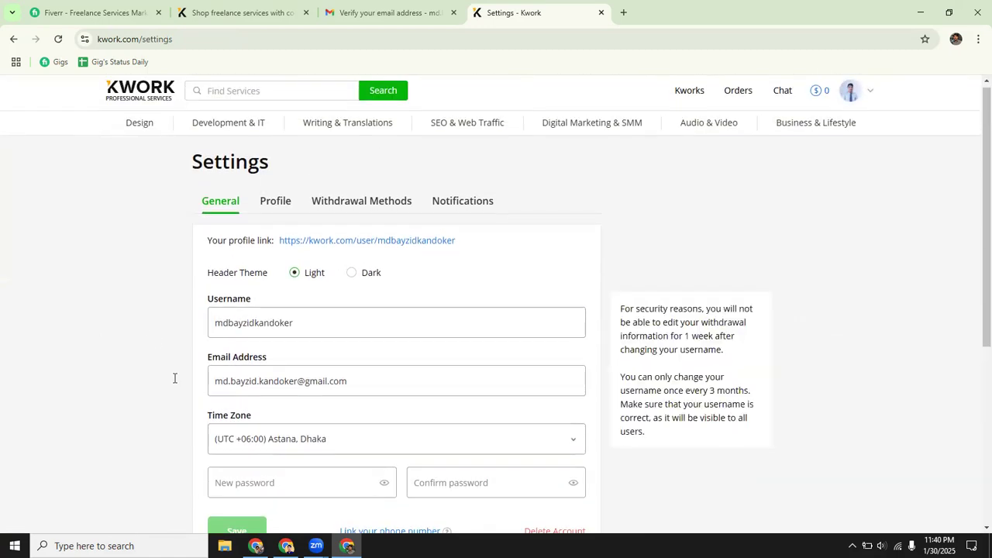
scroll(175, 378, down, 2)
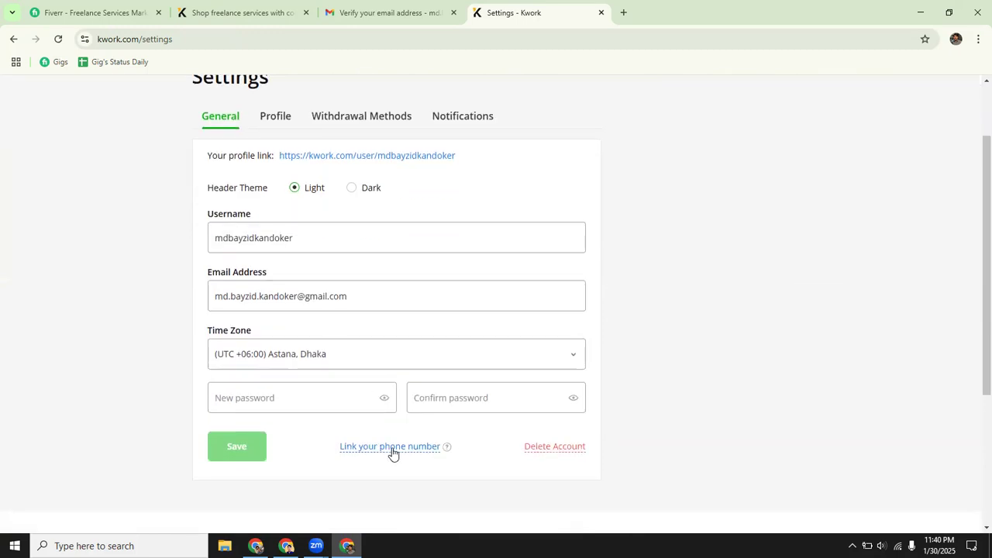
Start linking a phone number to the account and set its country to Bangladesh.
click(392, 449)
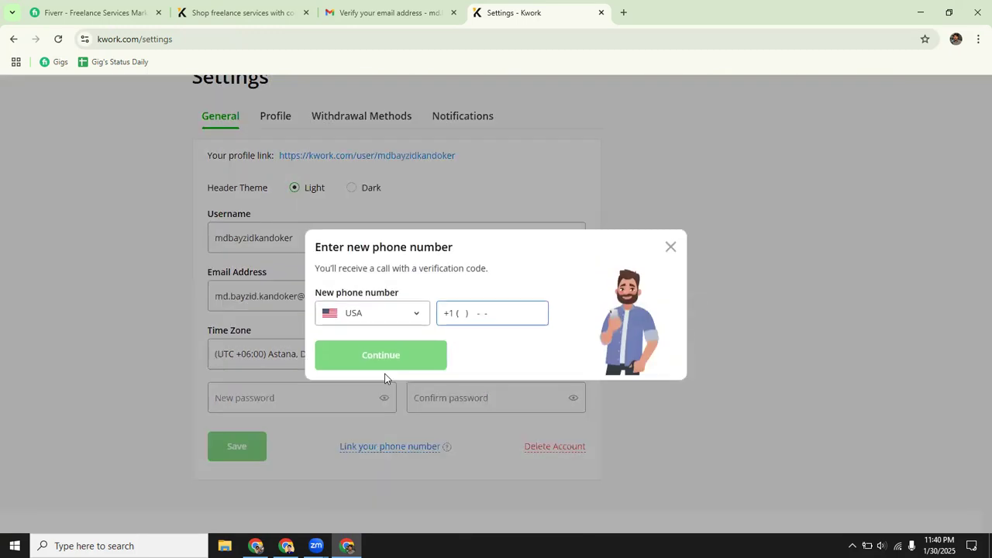
click(367, 317)
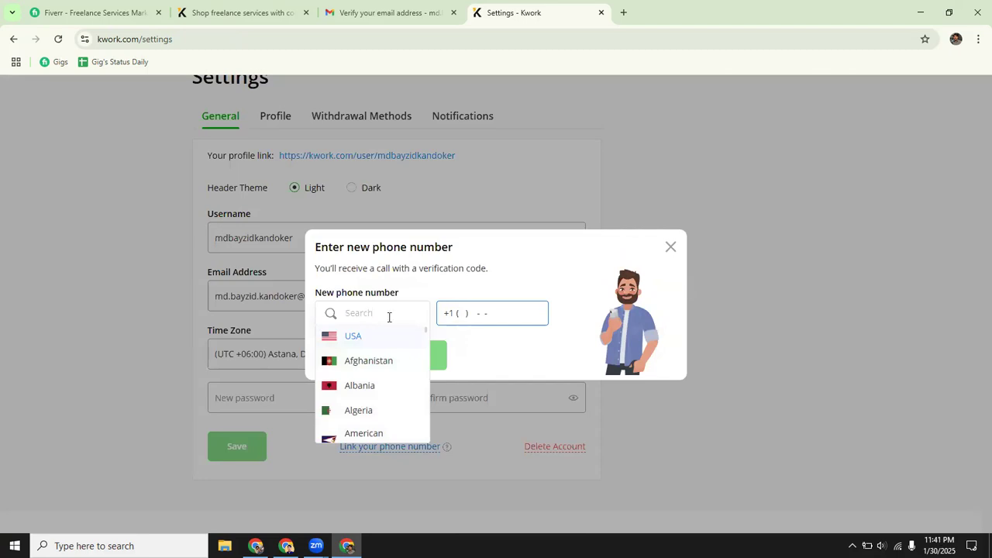
click(375, 311)
text(ba)
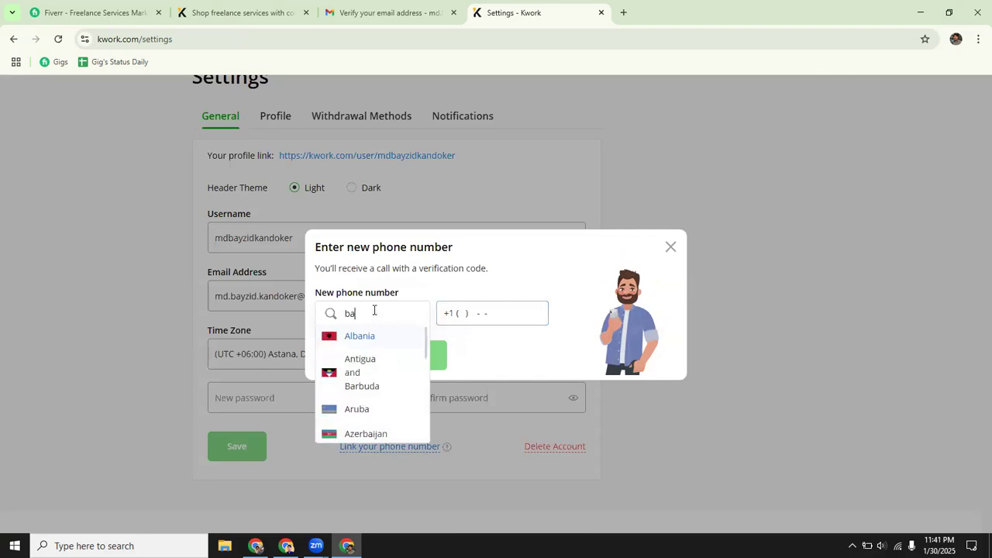
text(ng)
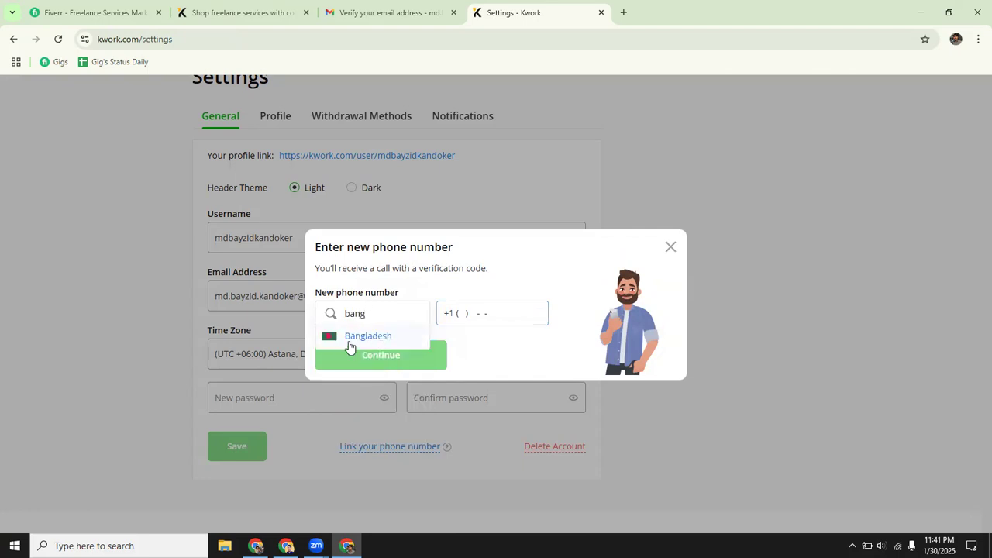
click(350, 344)
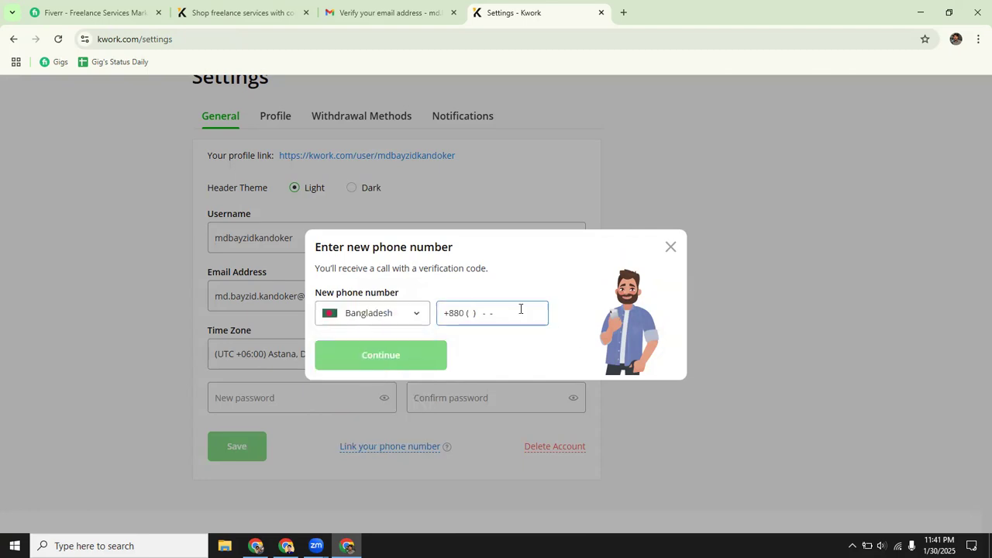
Enter the seller's phone number and request the verification call.
text(1)
key(BackSpace)
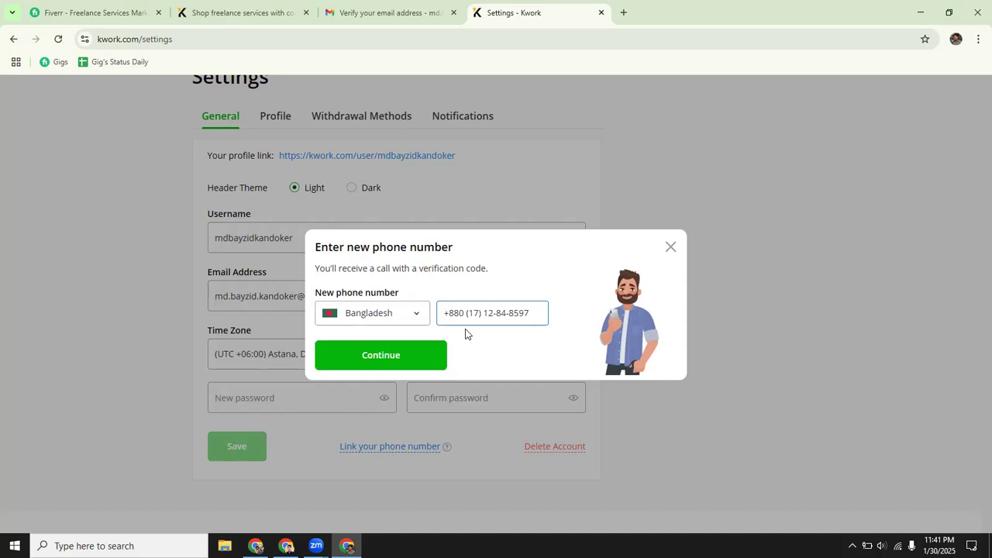
click(388, 364)
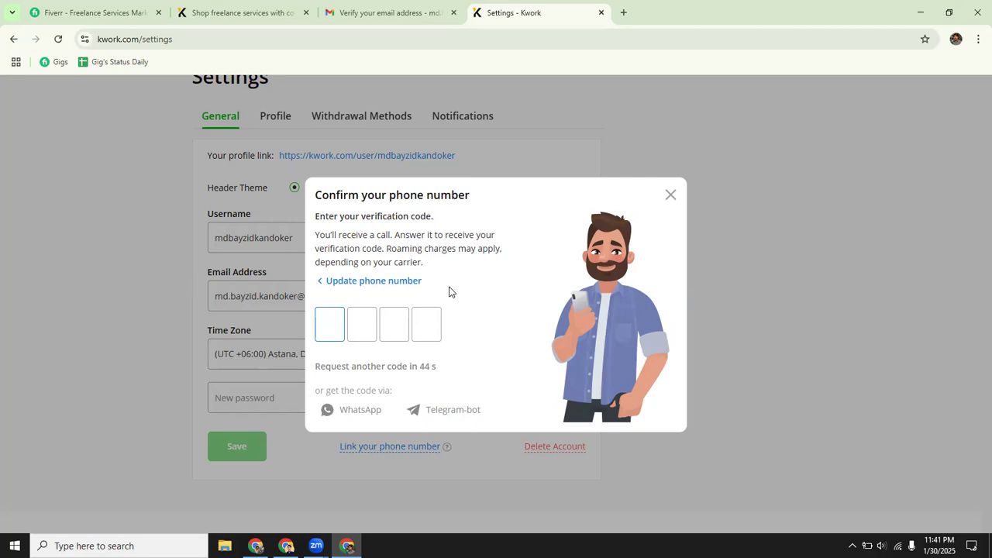
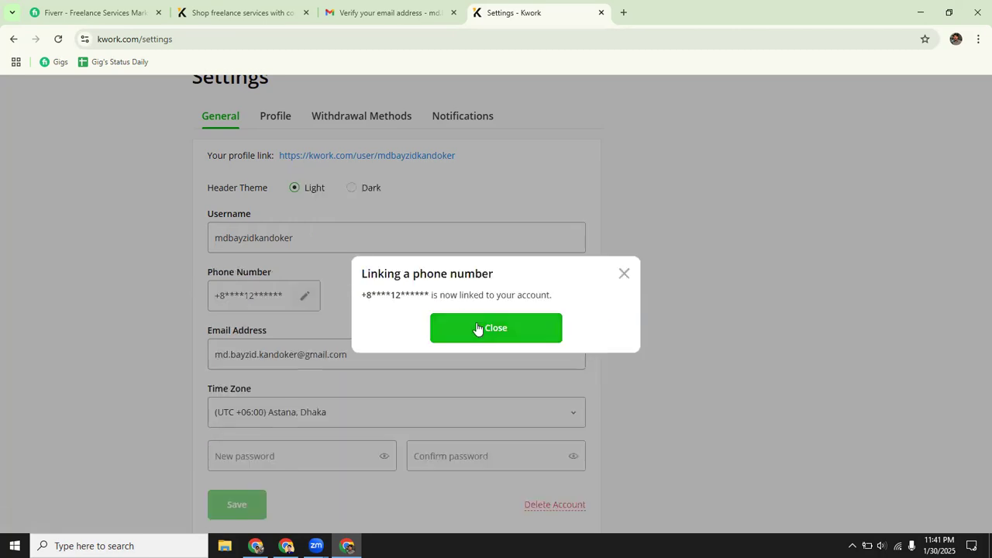
Enter the phone verification code to link the number, and close the confirmation dialog.
click(477, 328)
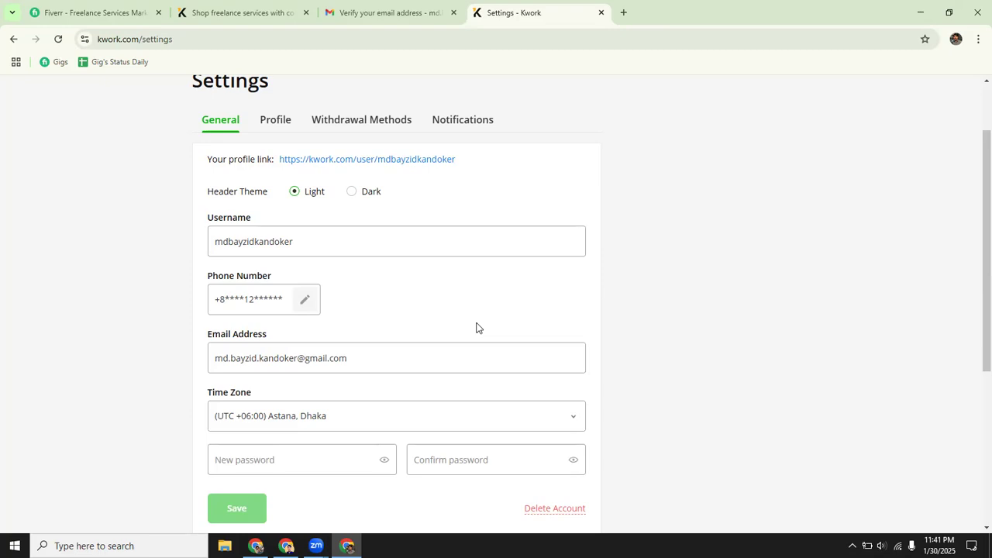
Examine the WebMoney and card options under the withdrawal methods, and open the page for managing the seller's own kworks.
click(365, 120)
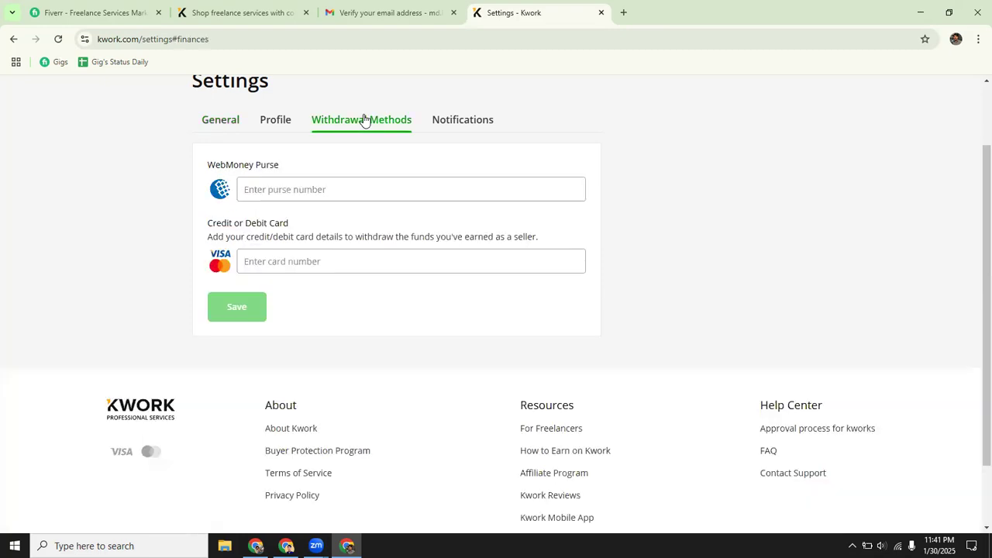
click(320, 260)
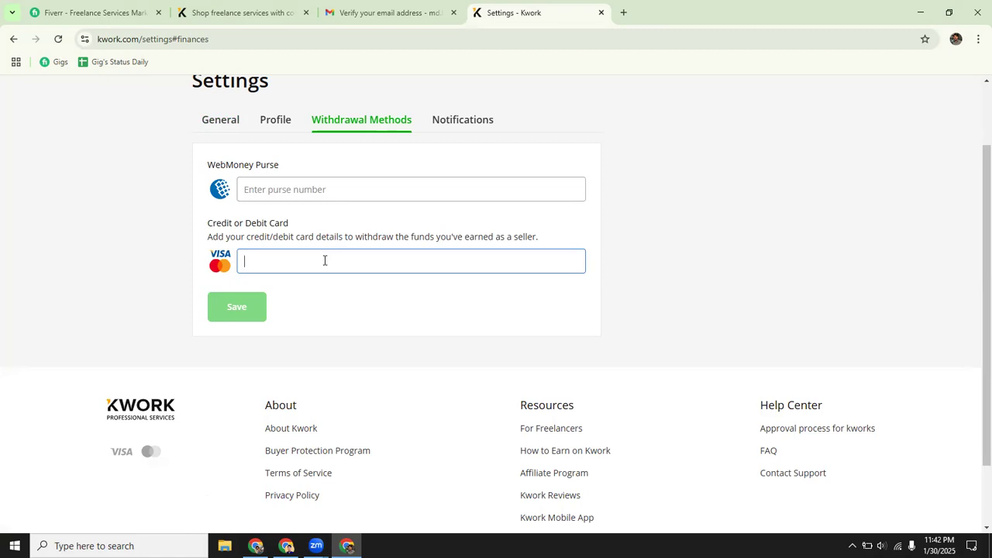
drag(206, 223, 286, 225)
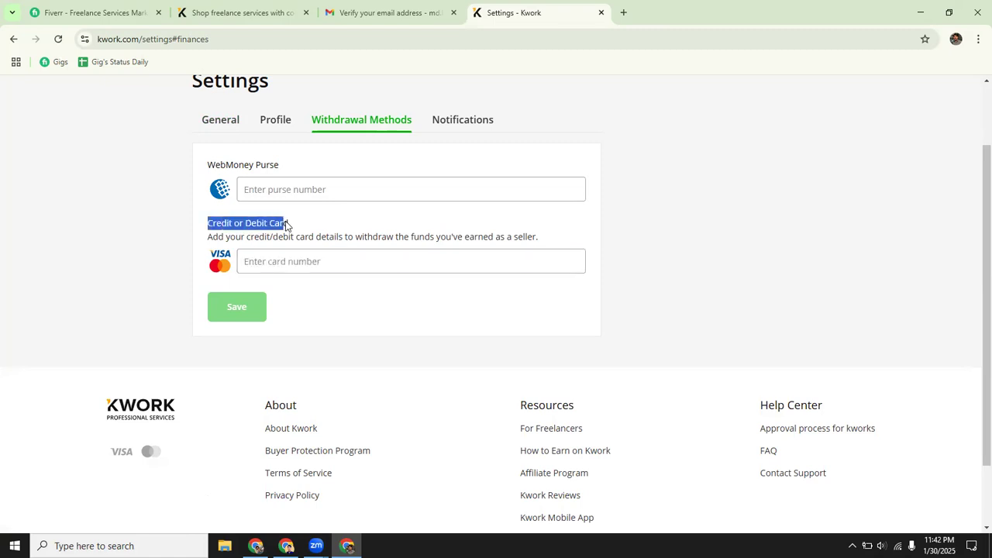
click(306, 257)
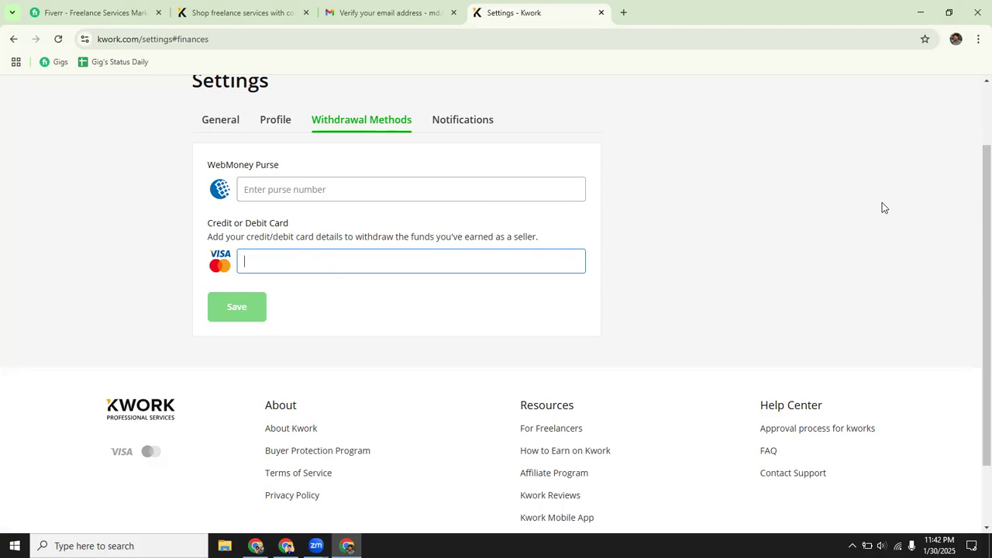
scroll(883, 203, up, 1)
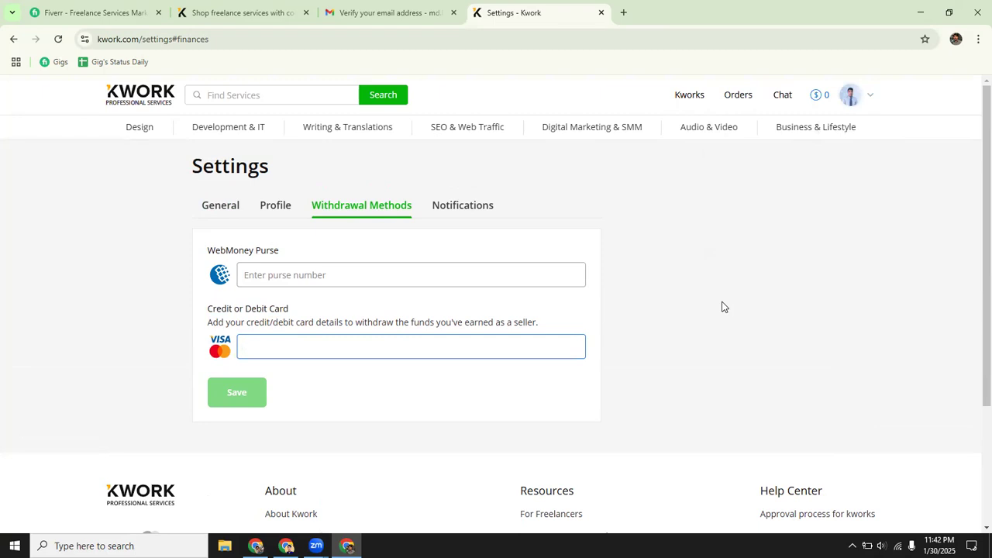
click(740, 229)
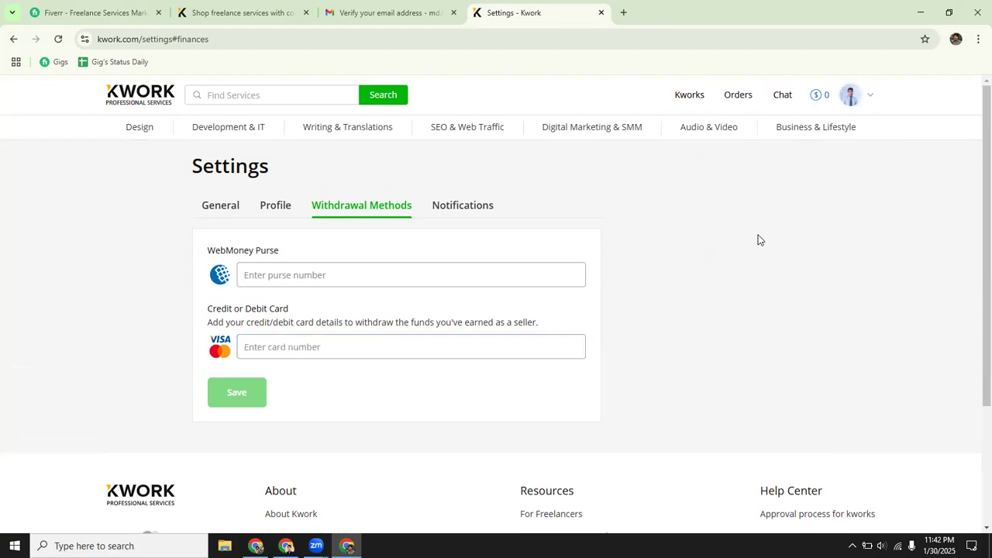
click(696, 99)
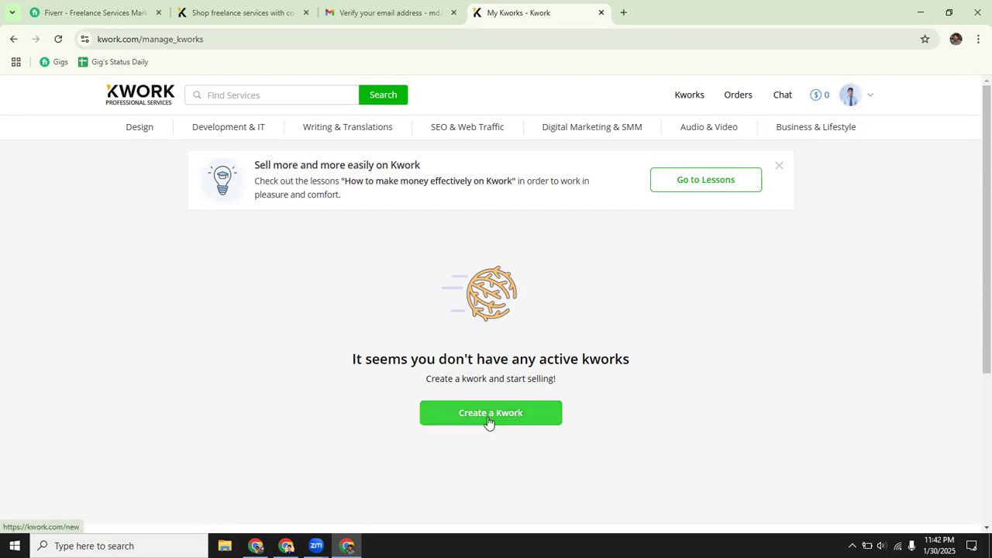
Switch to Fiverr, change to the selling view and open the list of the seller's gigs.
click(153, 19)
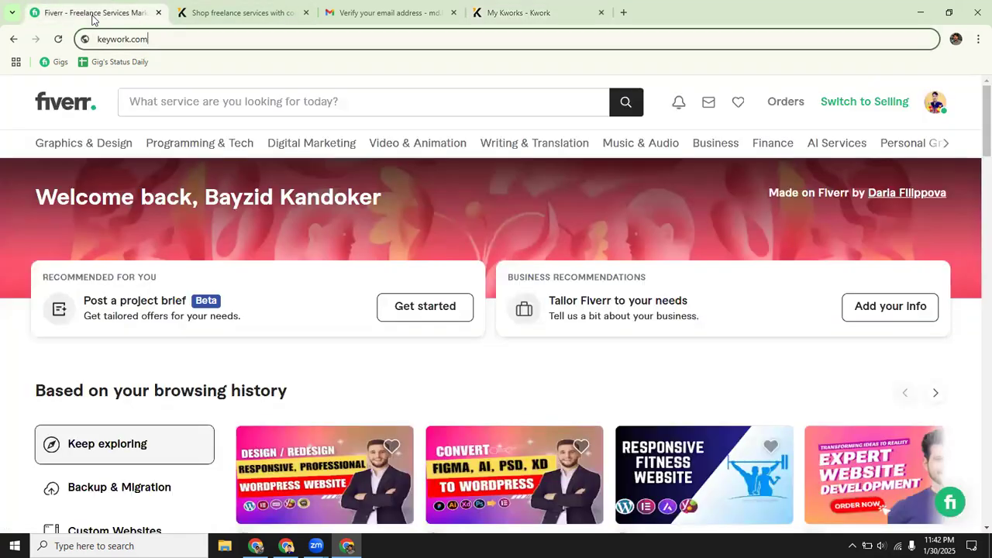
click(882, 101)
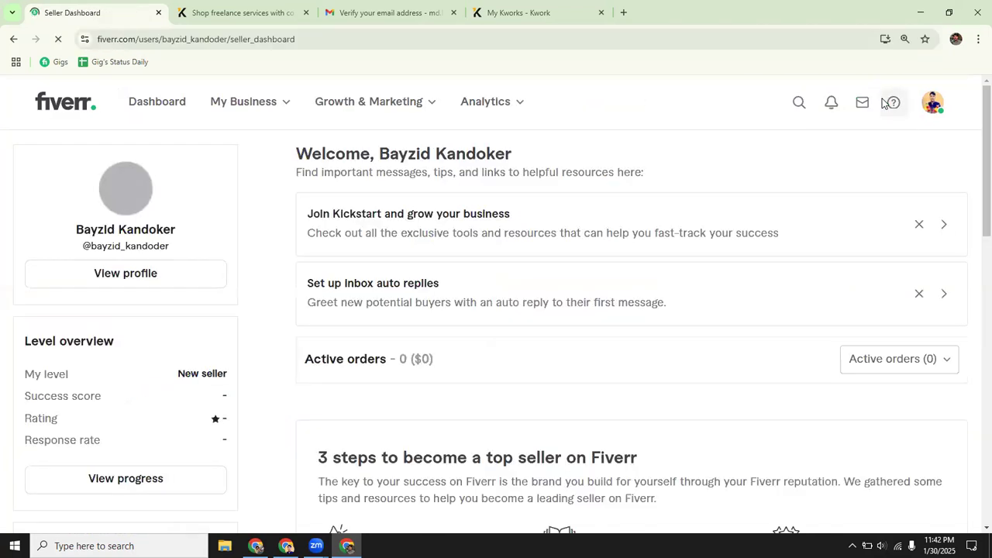
mouse_move(255, 101)
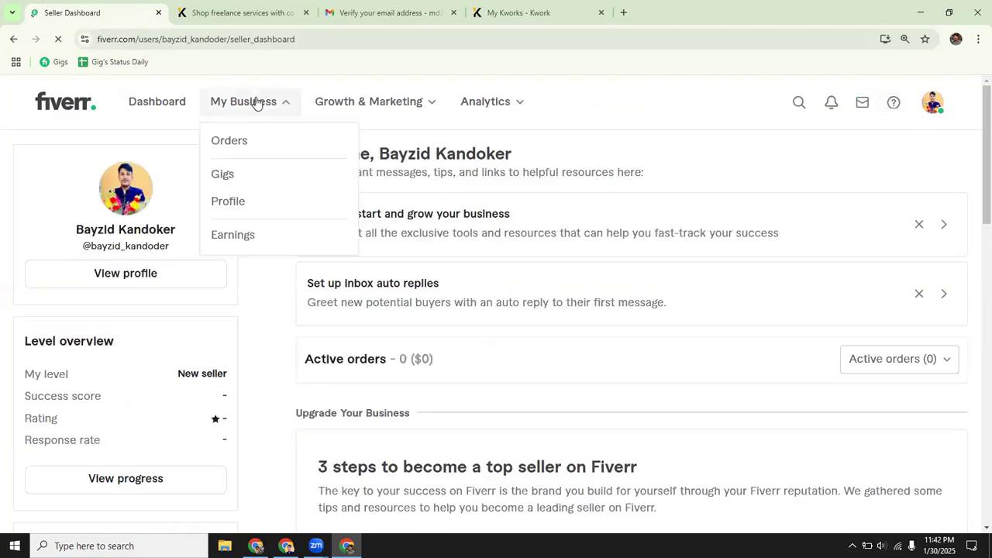
click(231, 177)
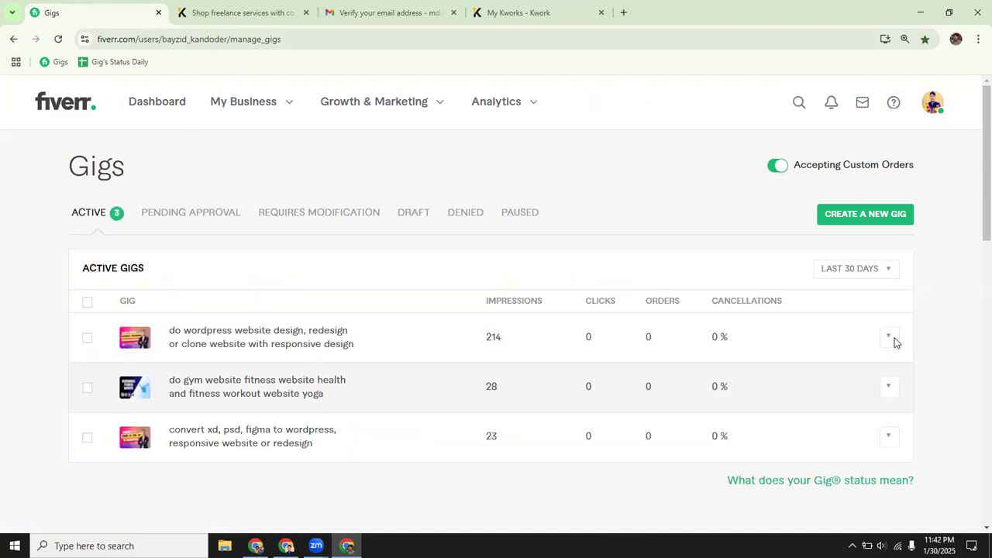
Open the page of the gig "do wordpress website design, redesign or clone website with responsive design" as a reference.
click(890, 338)
click(848, 342)
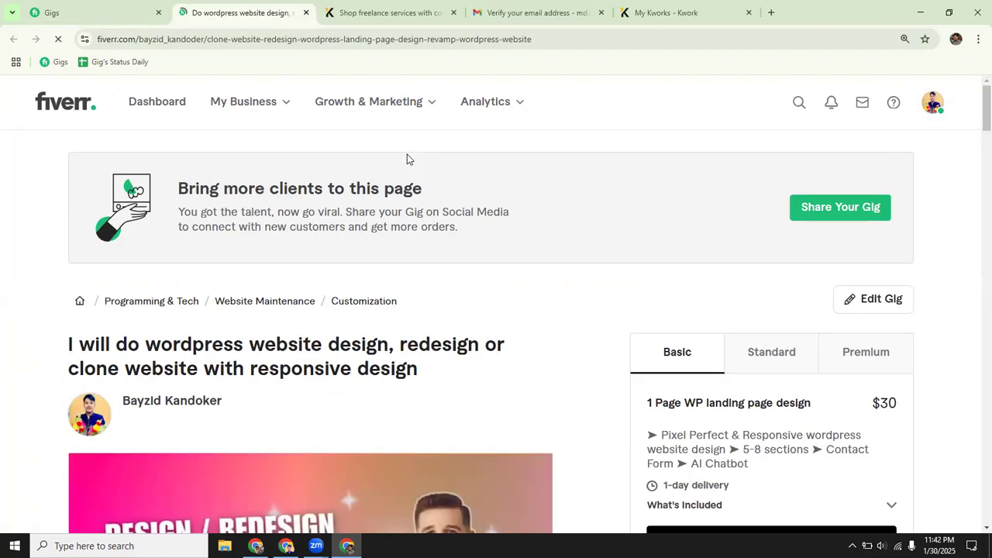
scroll(407, 159, down, 1)
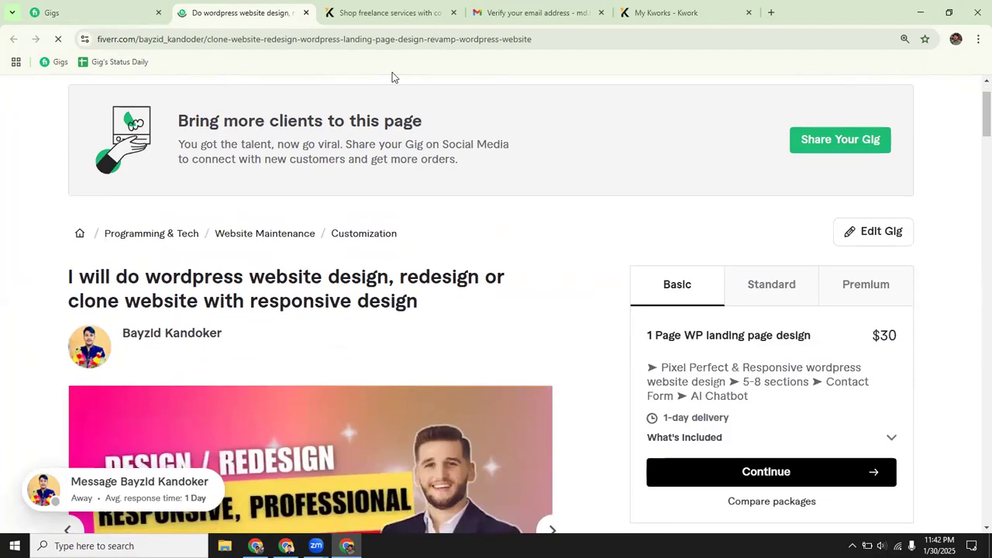
click(365, 12)
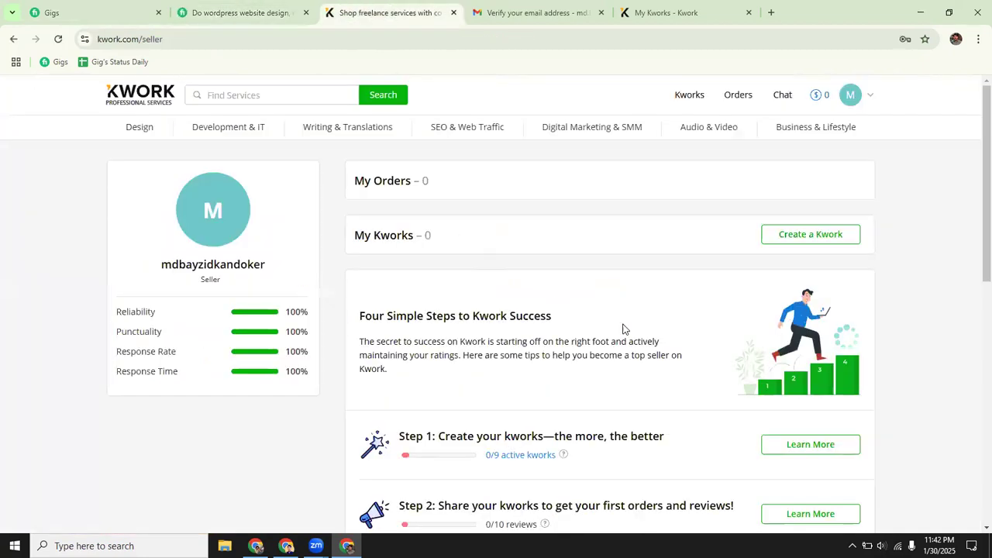
click(821, 234)
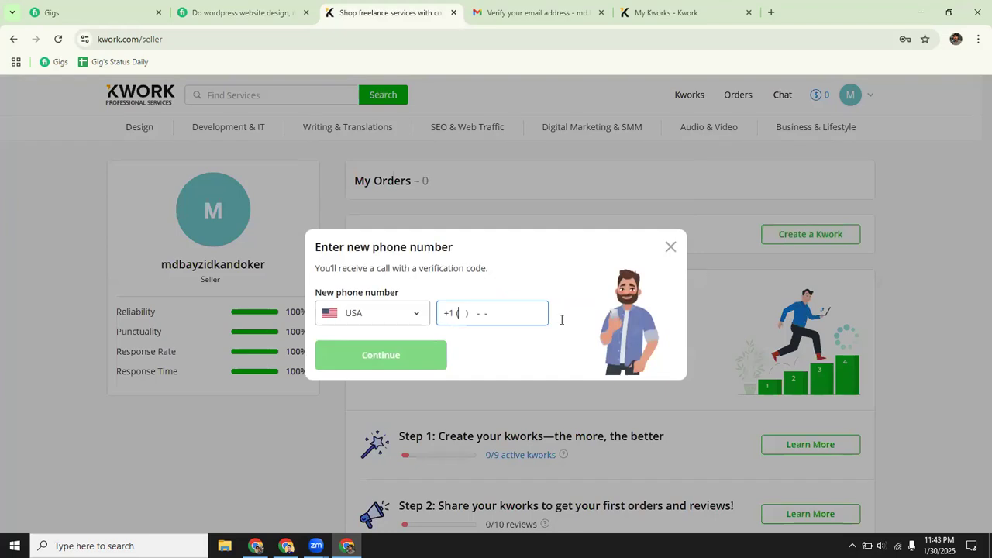
click(671, 247)
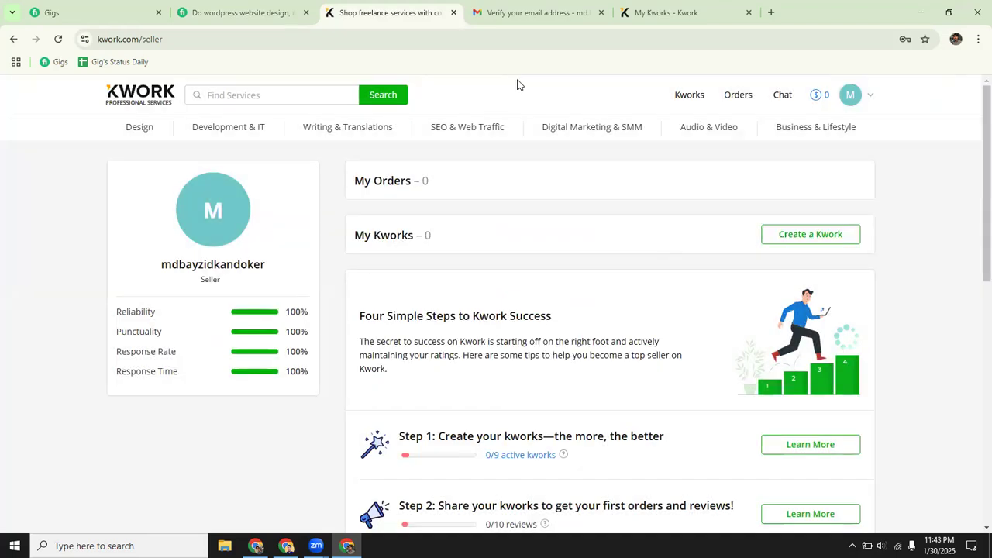
Close the outdated Kwork seller page, keep the browser window maximized, and place the My Kworks page directly after the Fiverr gig page.
click(453, 13)
drag(669, 8, 542, 11)
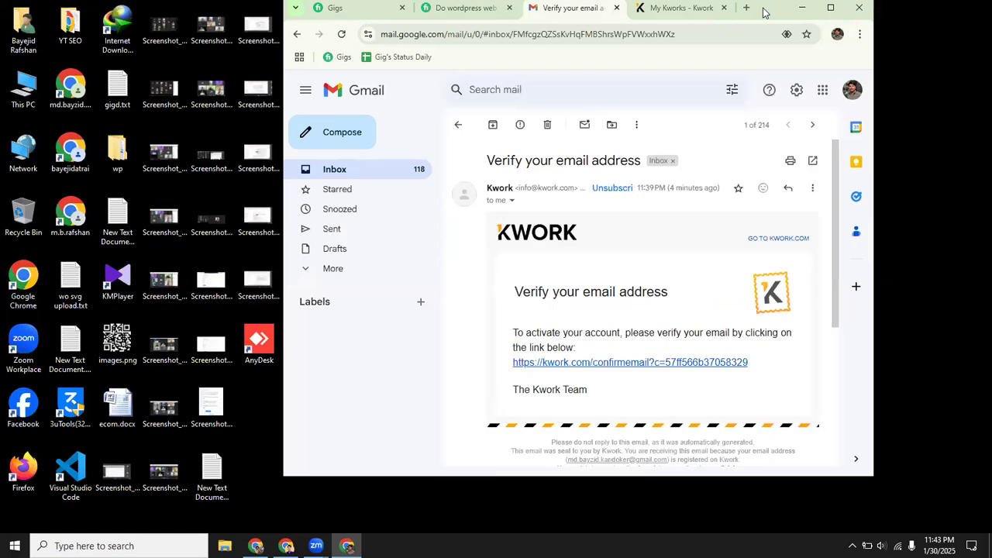
double_click(762, 9)
drag(554, 20, 393, 20)
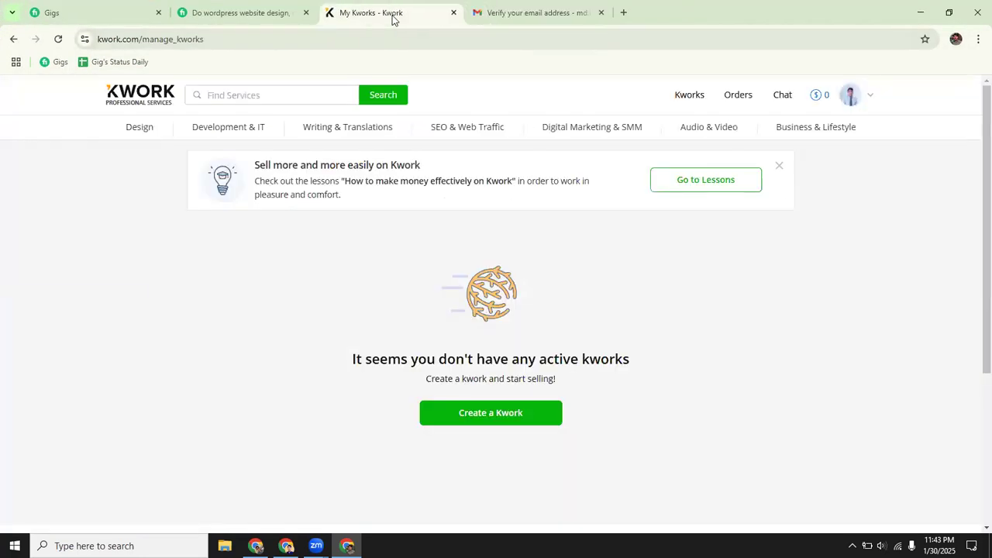
Start creating a kwork, proceed to the required profile settings, and enter the seller's full name.
click(496, 412)
click(493, 376)
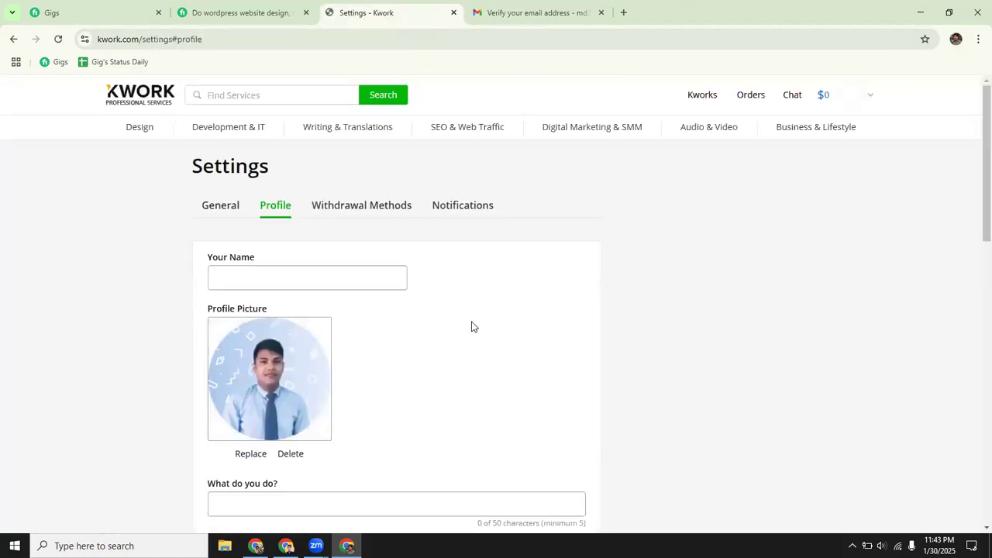
click(301, 284)
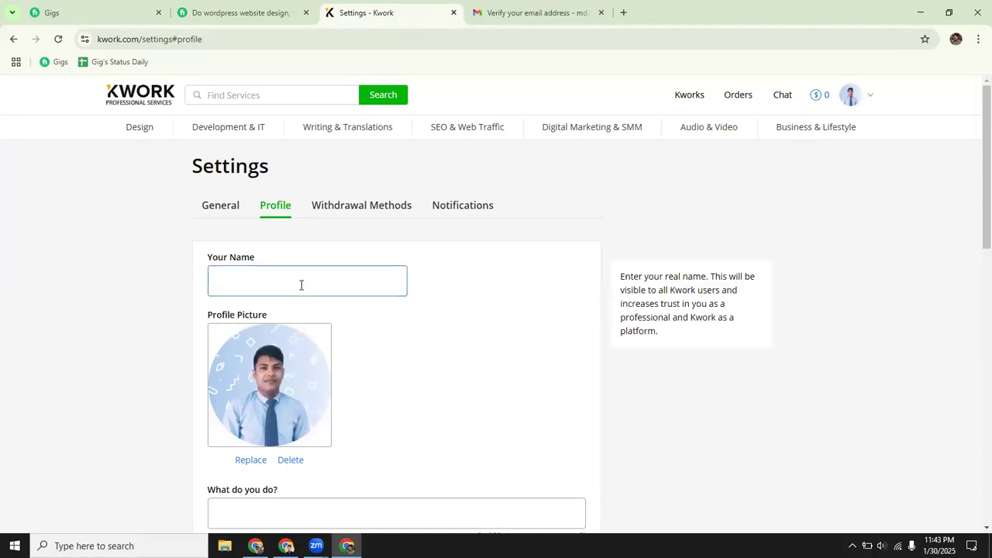
text(Md Bayzid Kandoker)
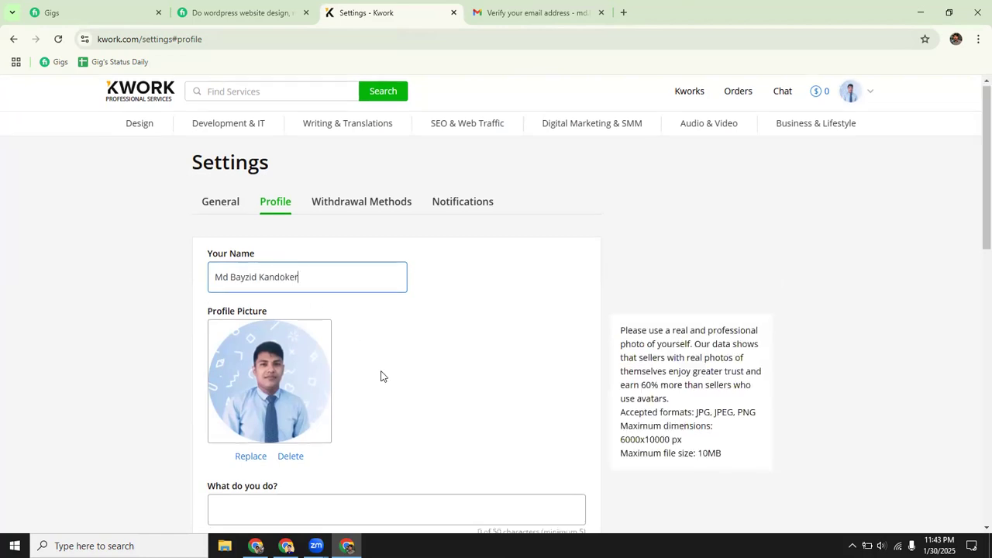
Open the seller's Fiverr profile separately as the source for the Kwork profile texts.
scroll(381, 377, down, 2)
click(321, 388)
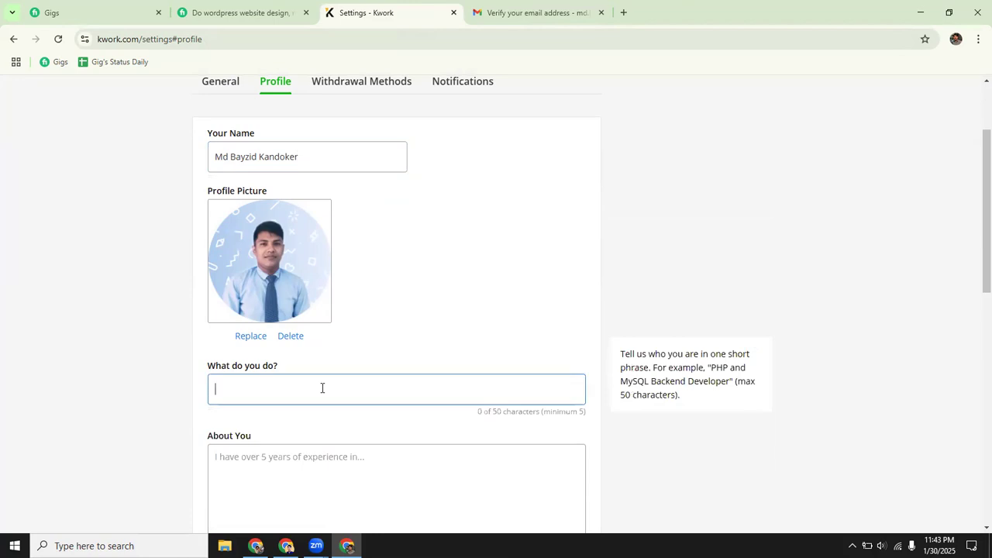
click(131, 11)
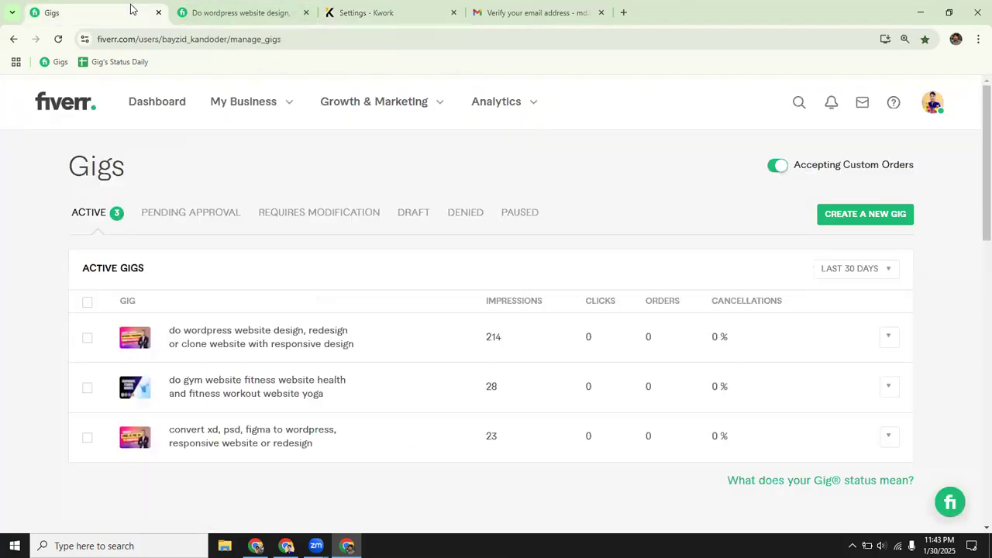
click(932, 103)
middle_click(799, 239)
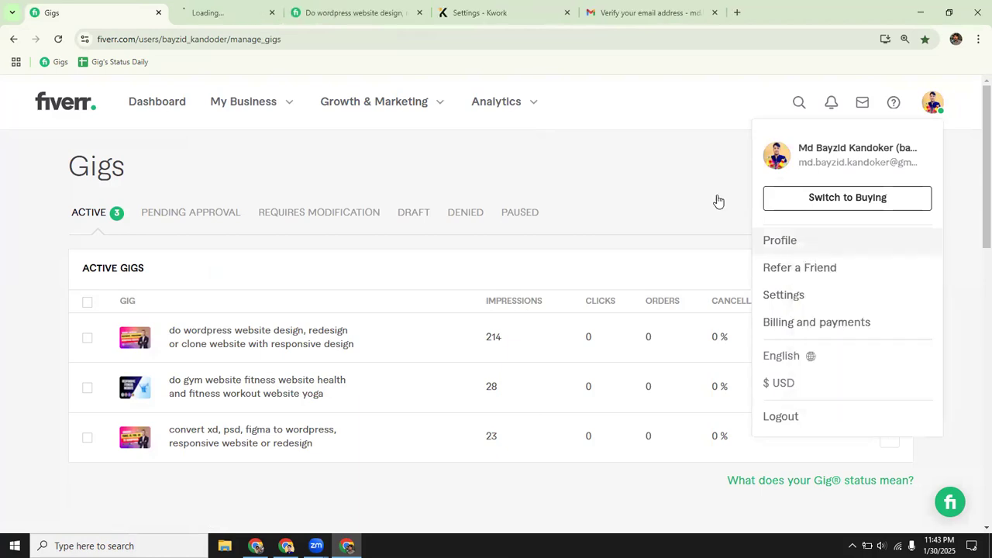
click(280, 6)
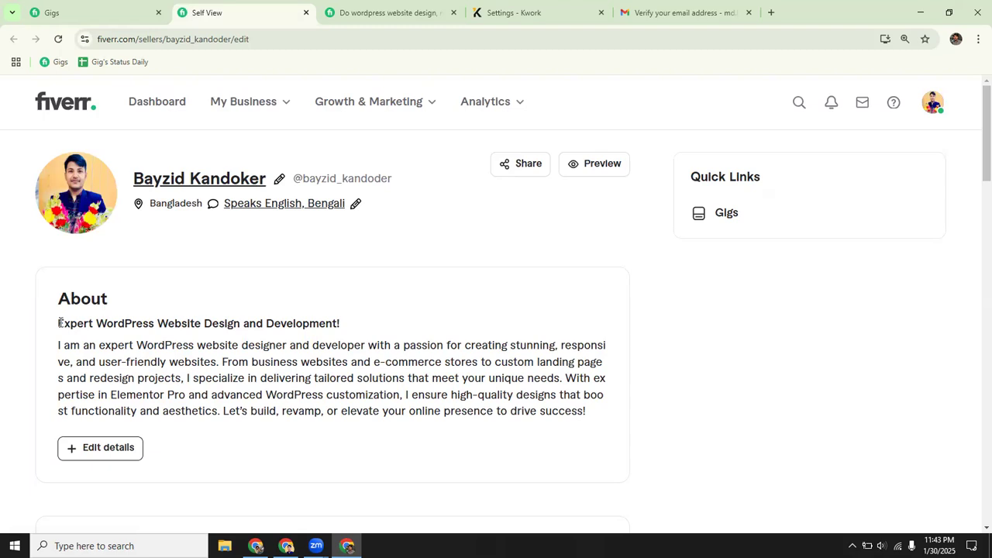
Copy the Fiverr headline "Expert WordPress Website Design and Development!" into Kwork's "What do you do?" field.
triple_click(60, 322)
right_click(62, 329)
click(99, 338)
click(643, 12)
click(551, 11)
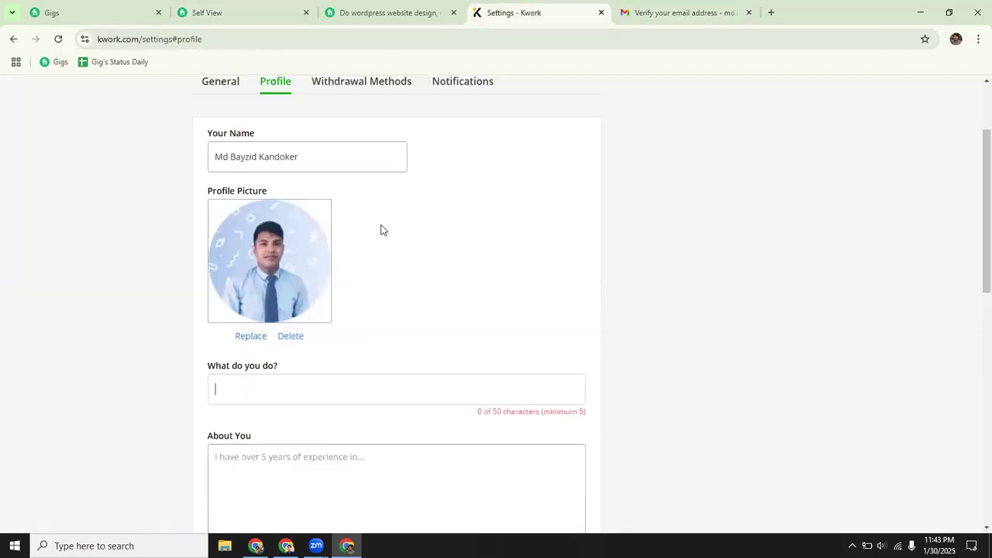
right_click(255, 380)
click(356, 259)
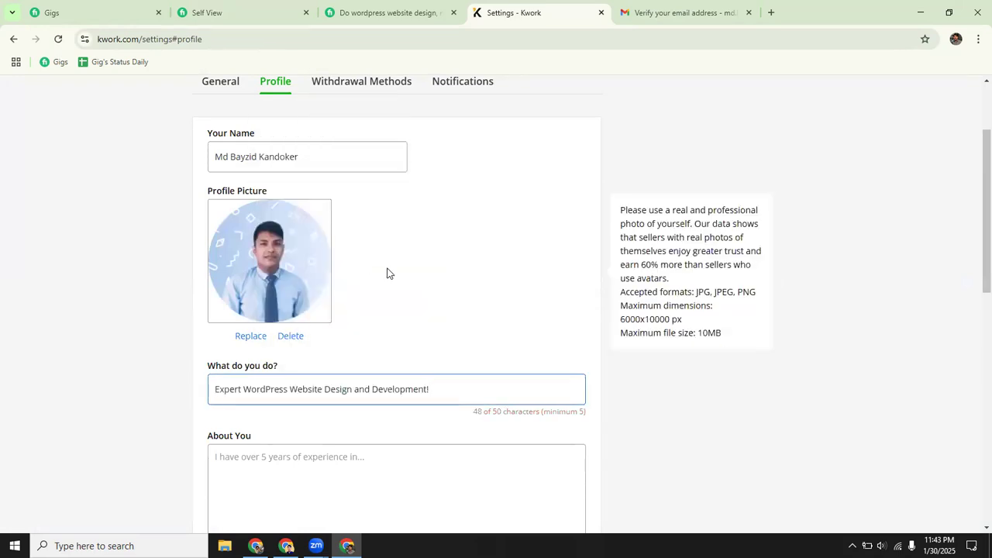
Copy the description paragraph from the Fiverr profile's About section into Kwork's "About You" field as plain text.
click(228, 6)
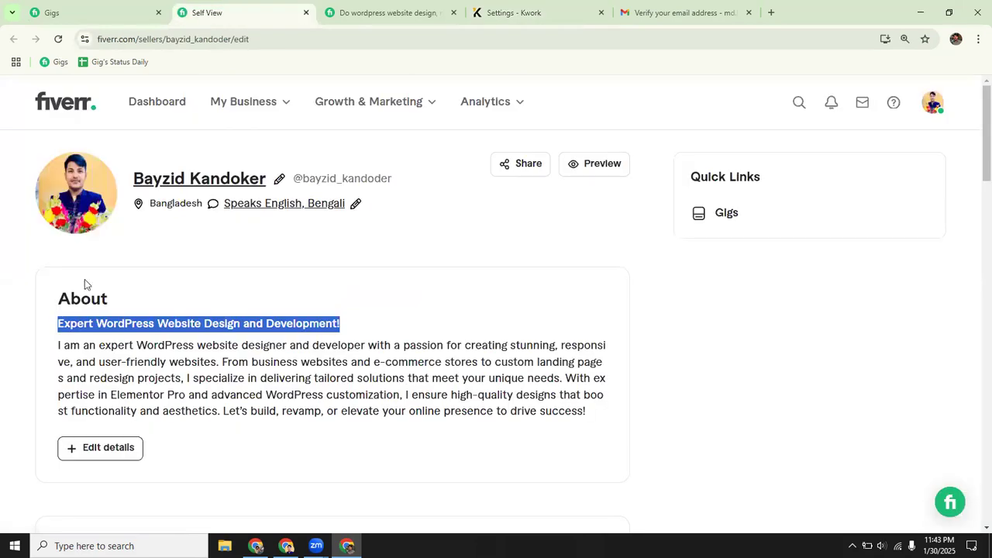
scroll(377, 421, down, 2)
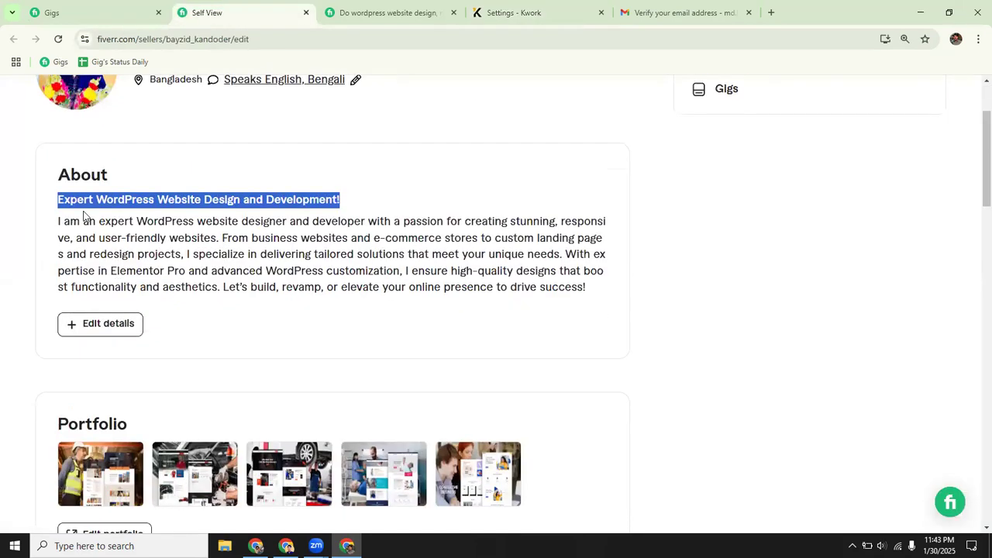
drag(62, 223, 78, 224)
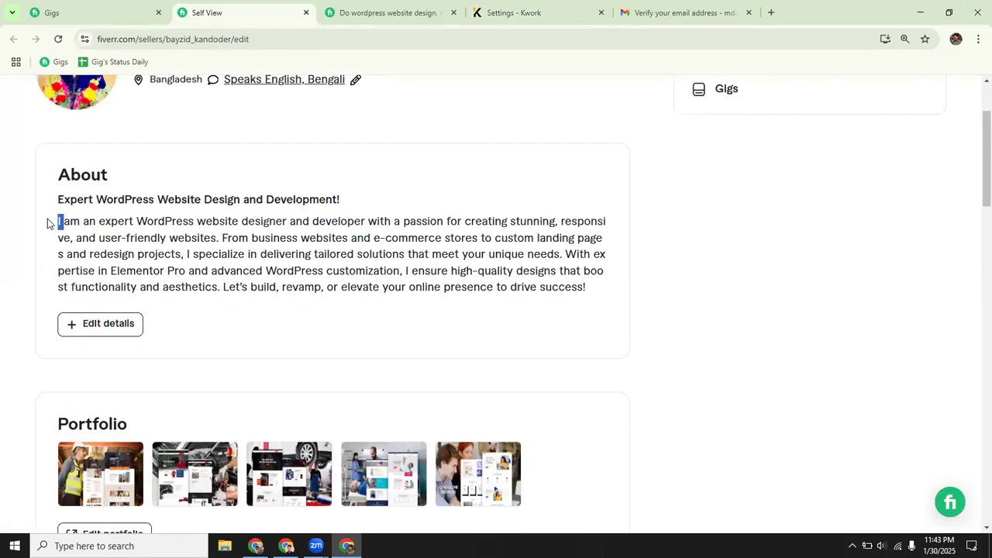
triple_click(48, 223)
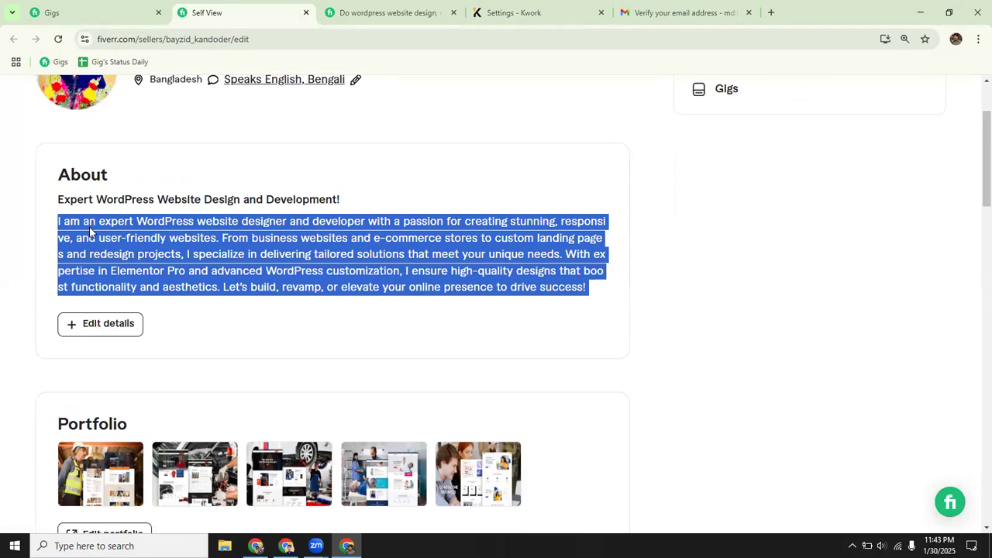
click(562, 9)
right_click(261, 466)
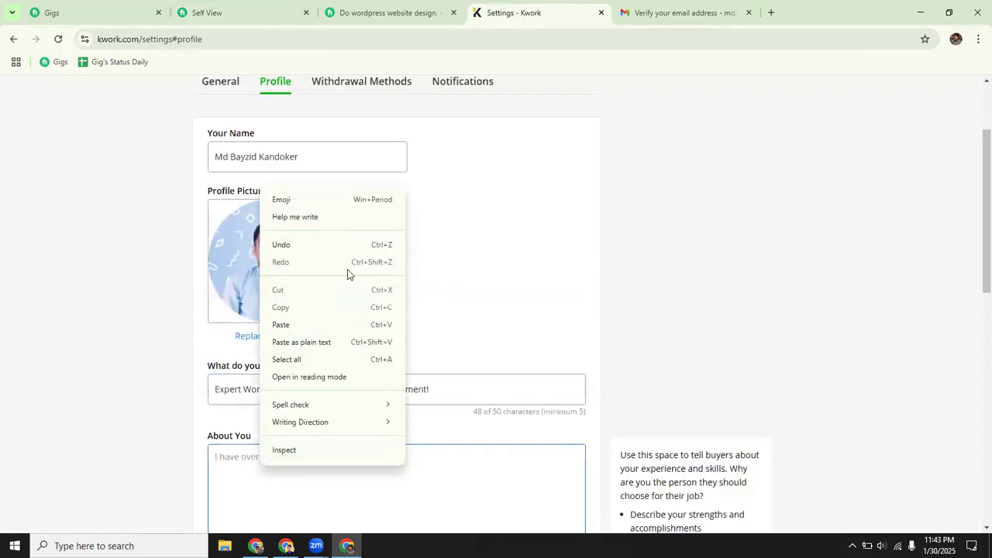
click(328, 341)
scroll(439, 459, down, 2)
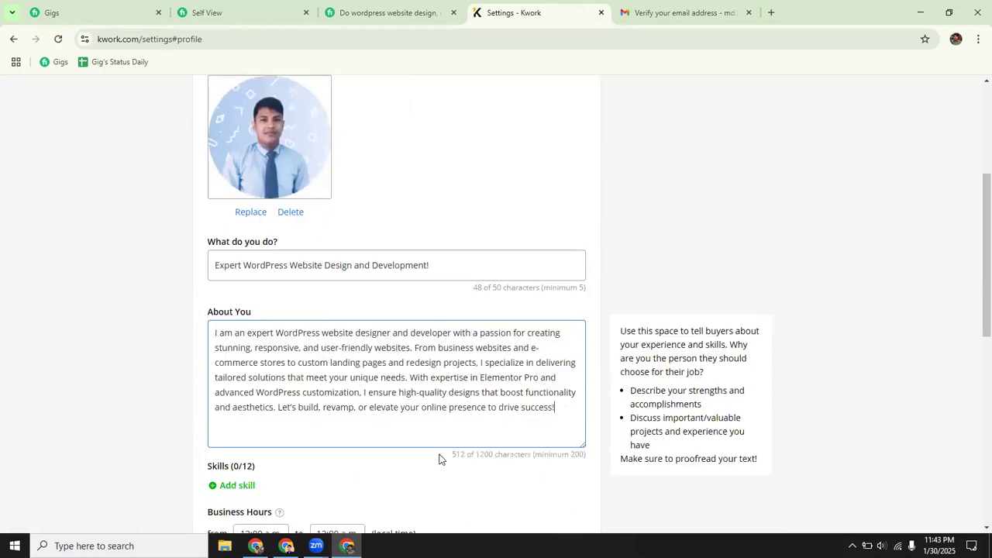
click(448, 408)
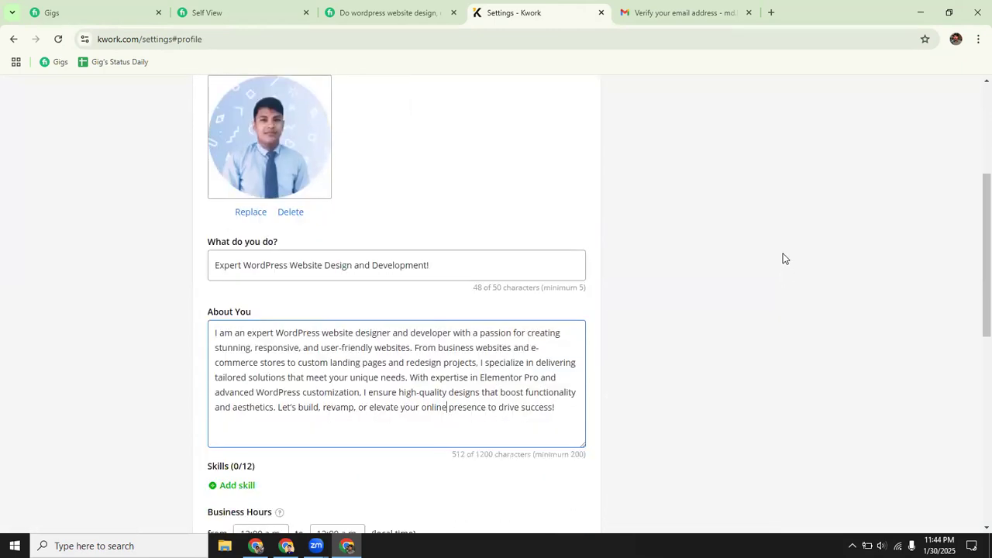
Add the suggested skill "Wordpress" to the Kwork profile.
scroll(783, 258, down, 1)
click(237, 422)
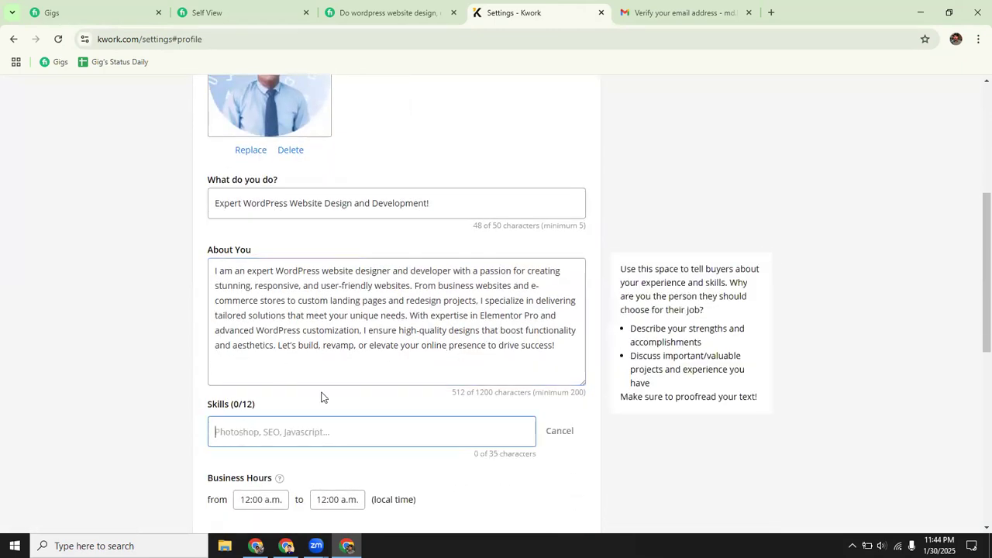
scroll(322, 397, down, 1)
text(Wo)
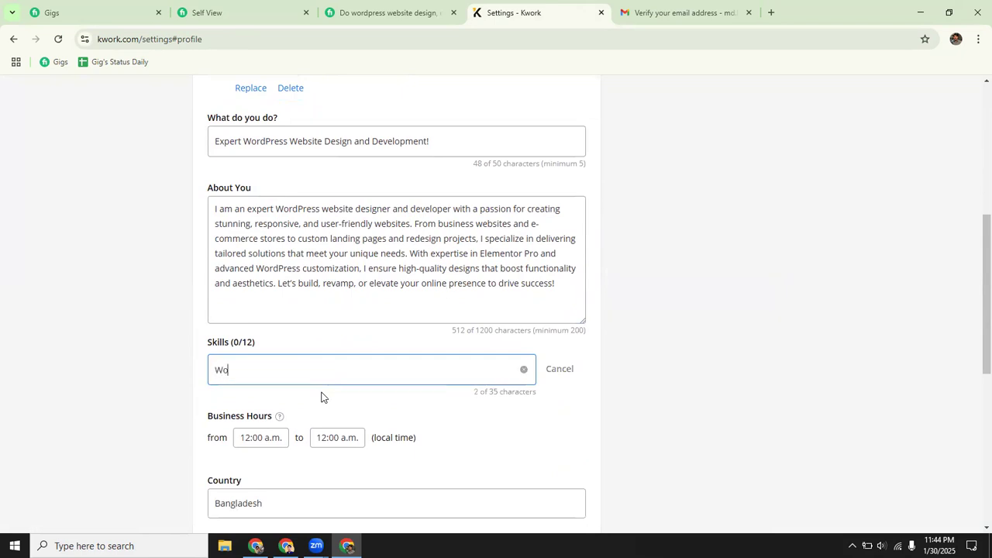
text(rdpress)
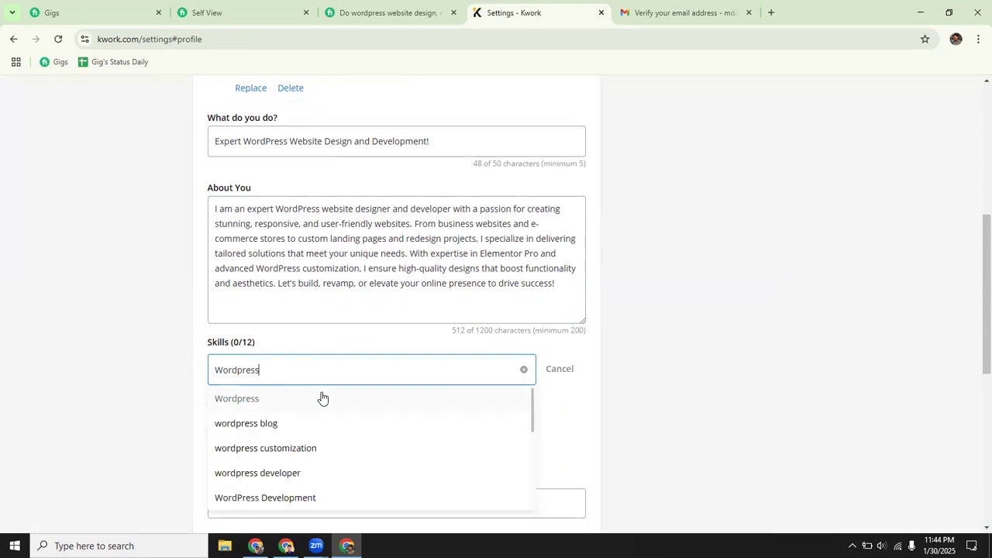
click(323, 398)
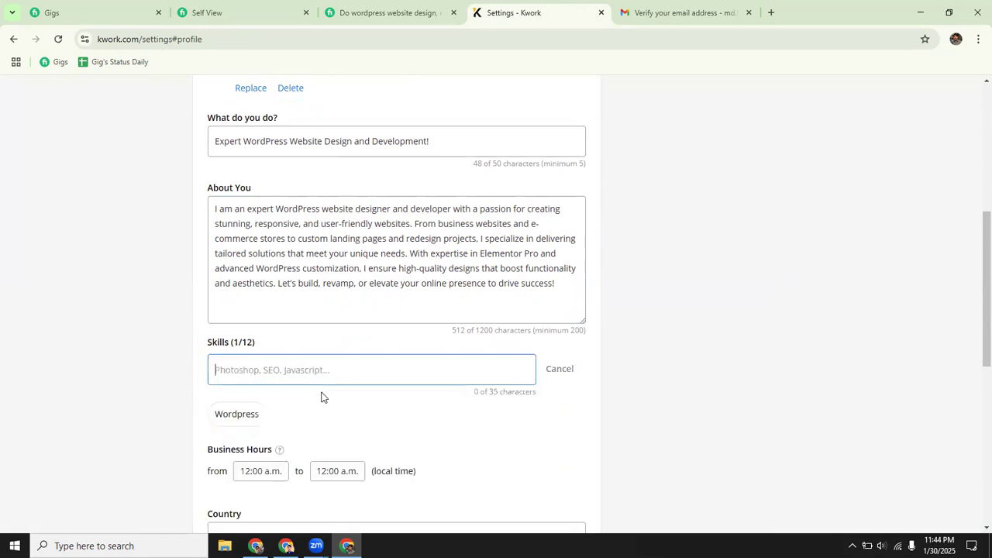
Add the skills "Elementor" and "Elementor pro" to the profile's skill list.
text(Elementor)
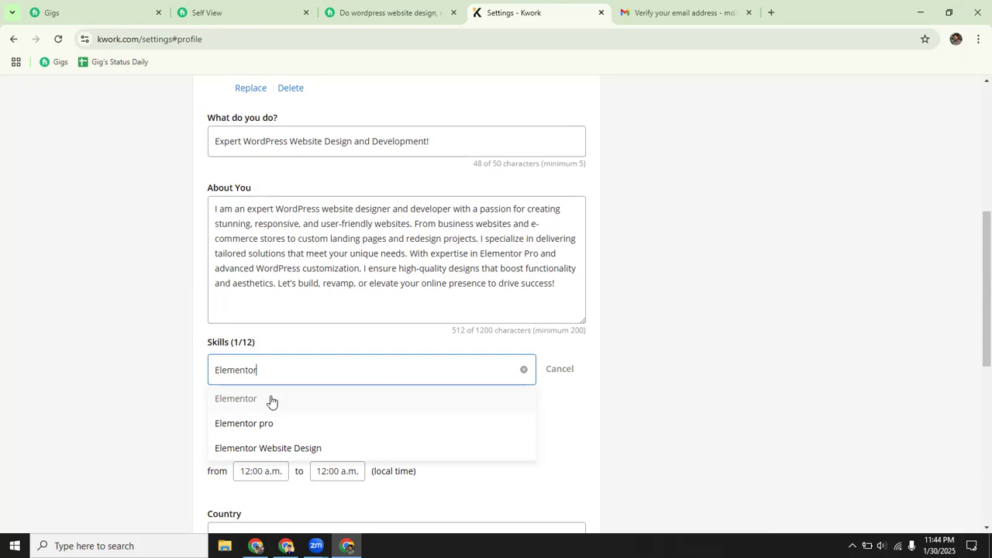
click(271, 401)
text(Elementor)
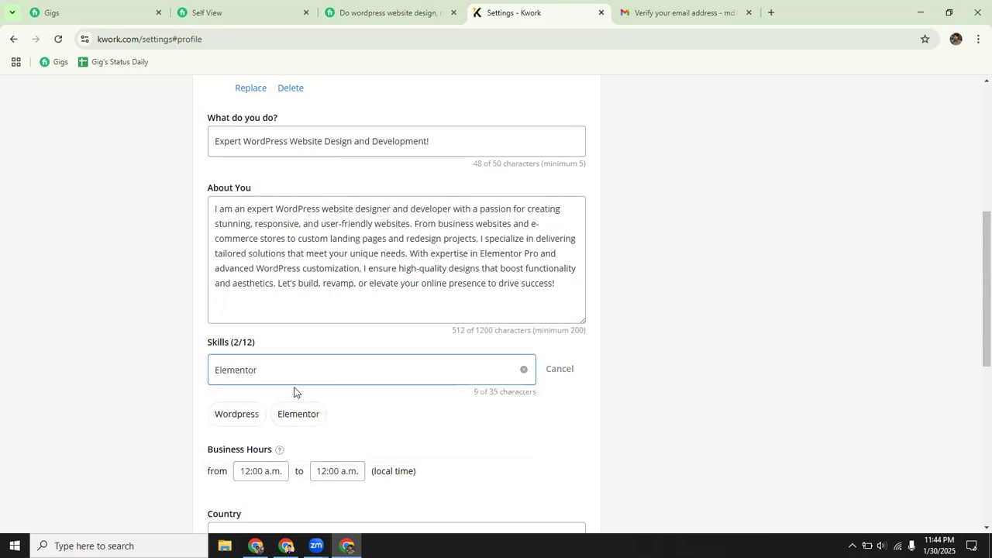
text( pro)
click(277, 397)
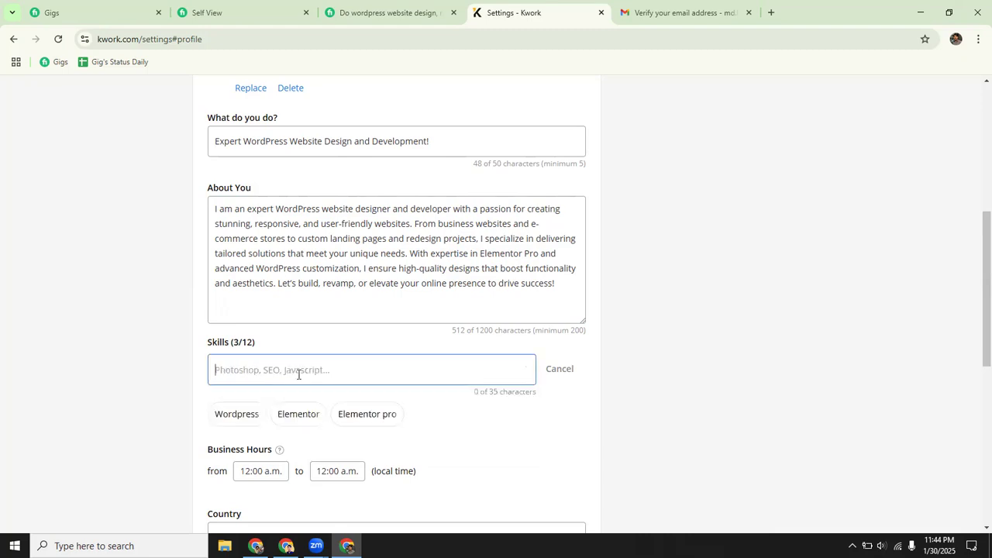
text(Woocomm)
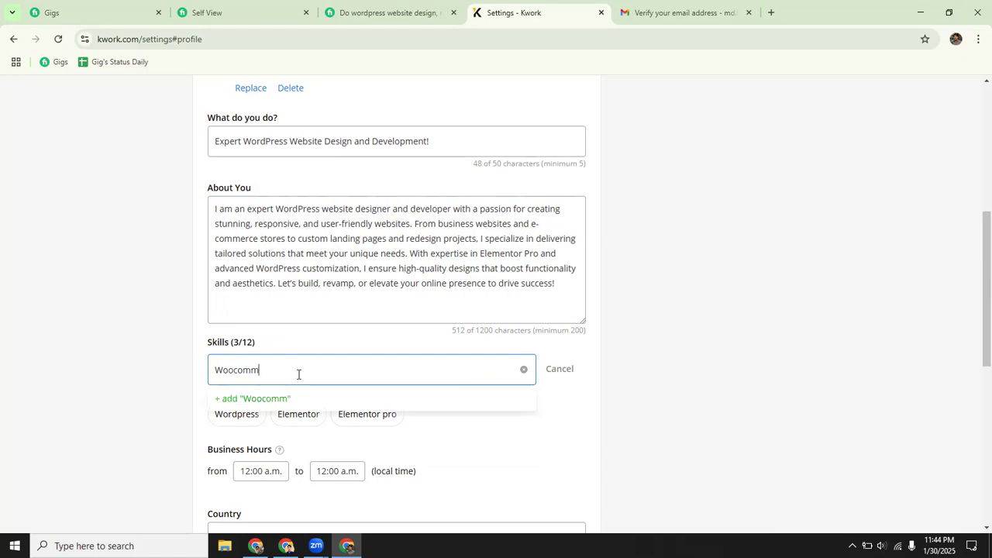
key(BackSpace)
key(BackSpace)
key(BackSpace)
key(BackSpace)
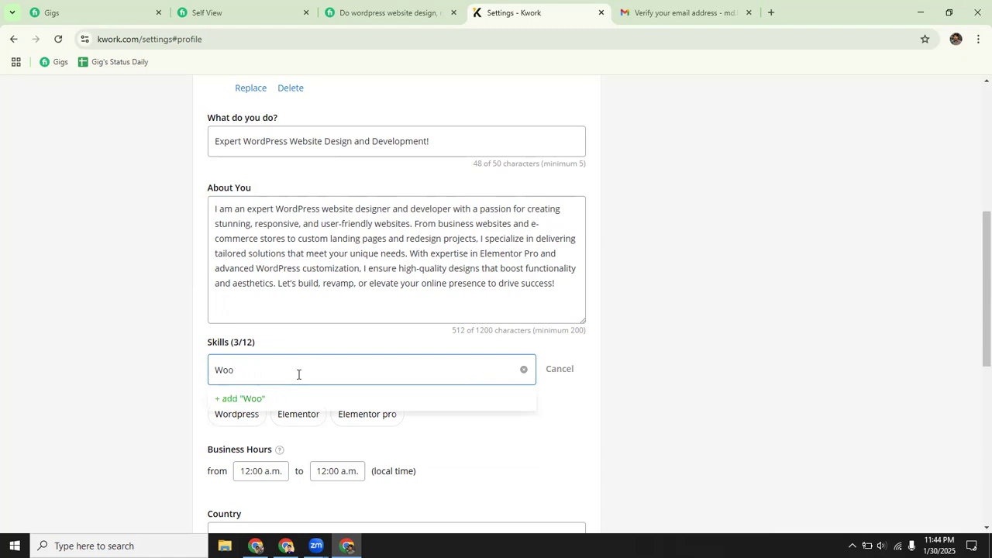
key(BackSpace)
key(BackSpace)
key(BackSpace)
Add the suggested skills "eCommerce" and "Ecommerce website" to the profile's skill list.
text(Ecommerce)
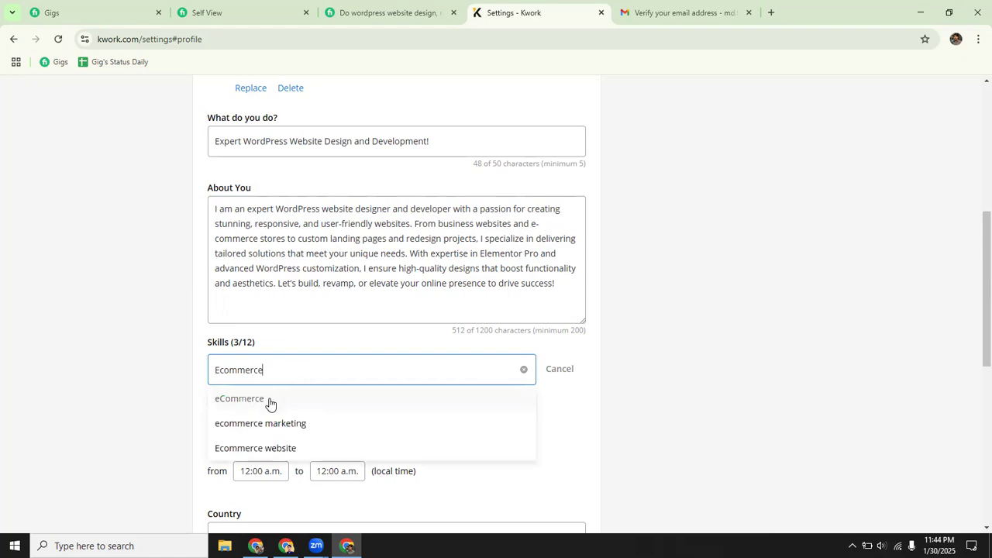
click(269, 402)
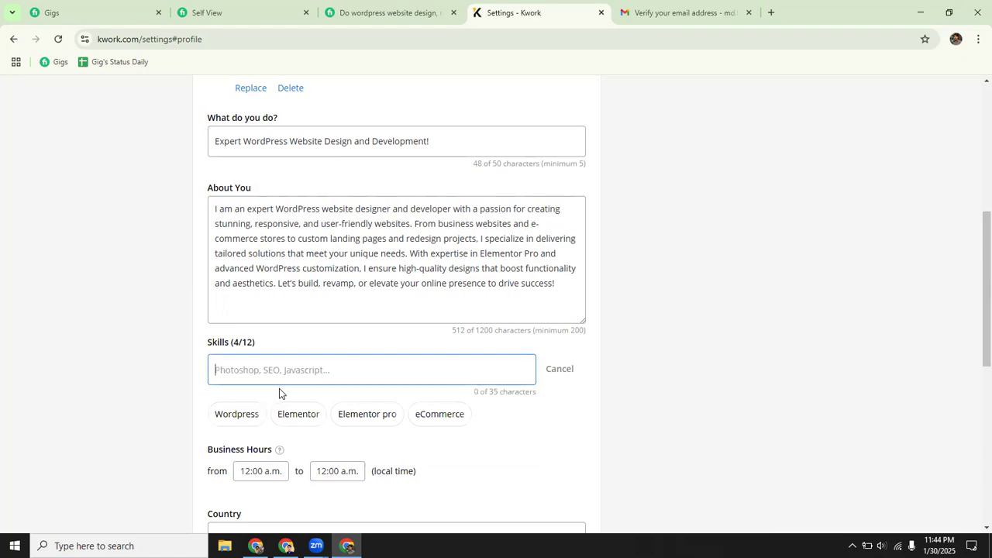
text(E)
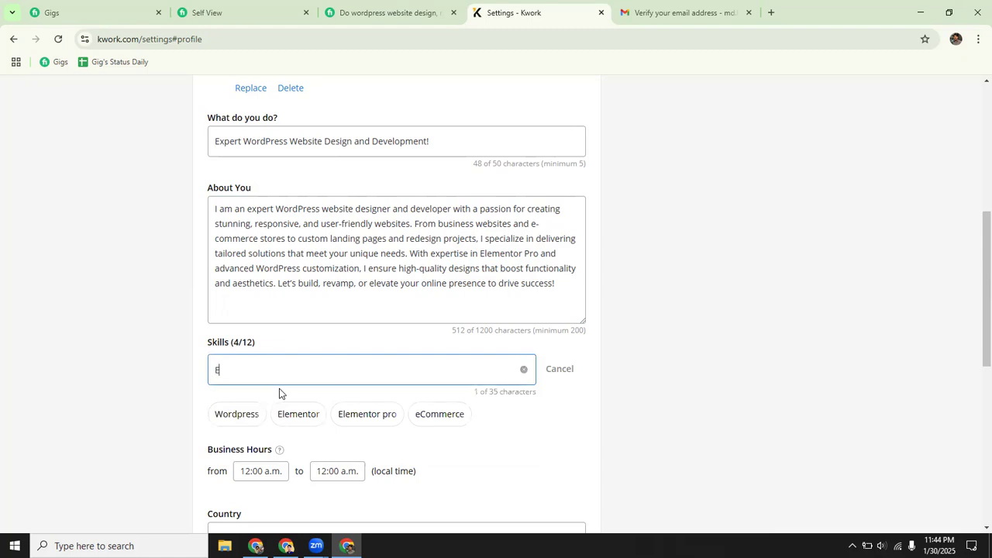
text(commerce)
click(296, 424)
Add the suggested skills "wordpress blog" and "wordpress developer" to the profile.
text(Wordpress)
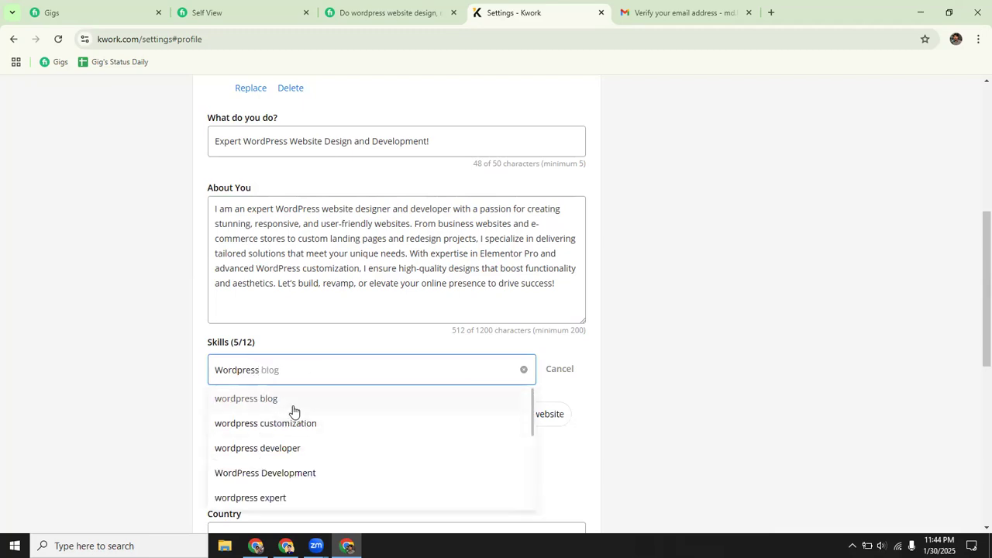
click(293, 403)
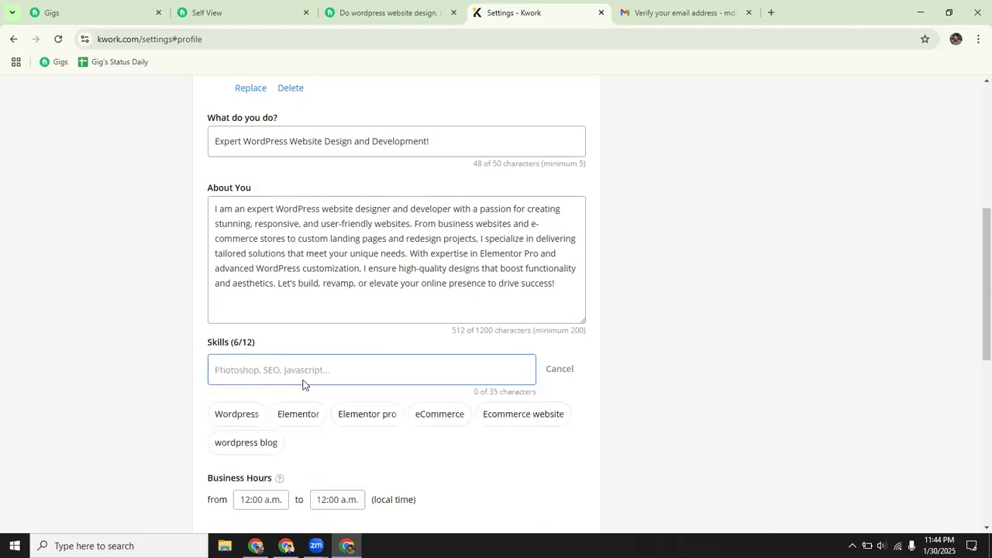
text(Wordpress)
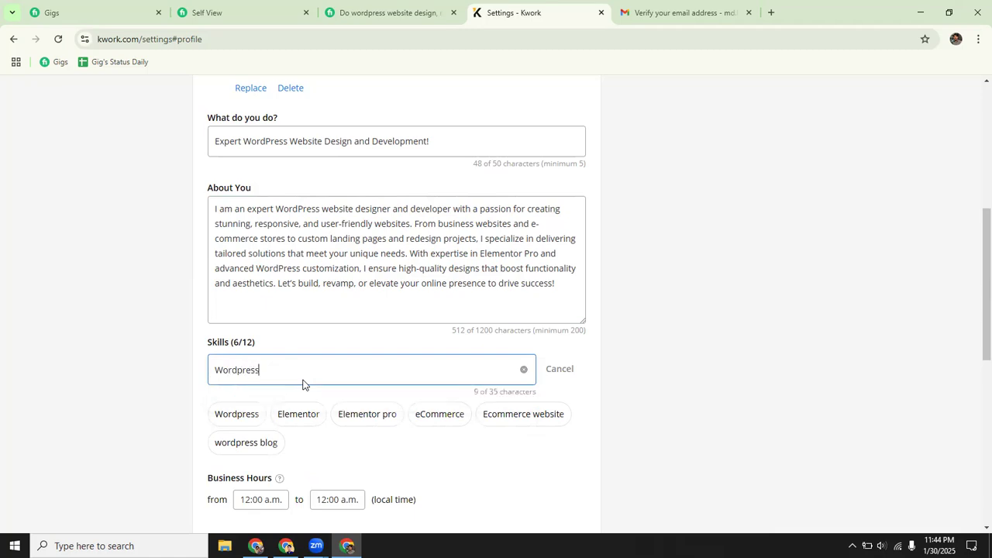
click(301, 430)
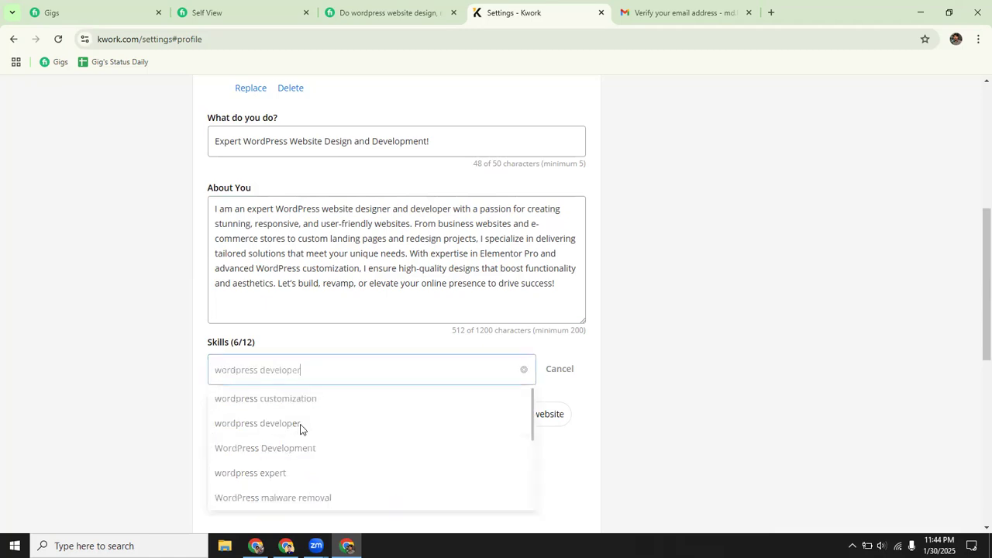
Add the suggested skills "wordpress customization" and "WordPress Development" to the profile.
text(Wordpress)
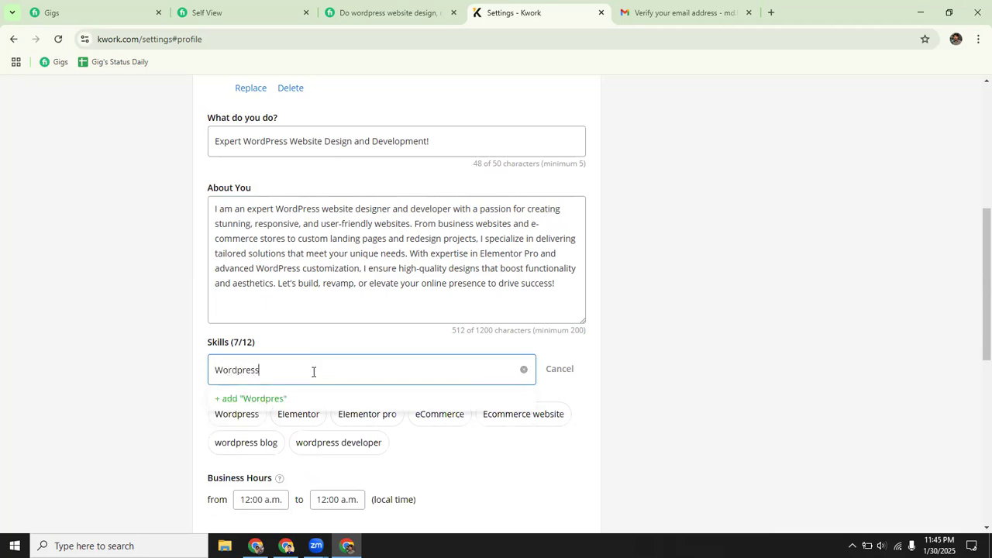
click(313, 406)
text(Wordpress)
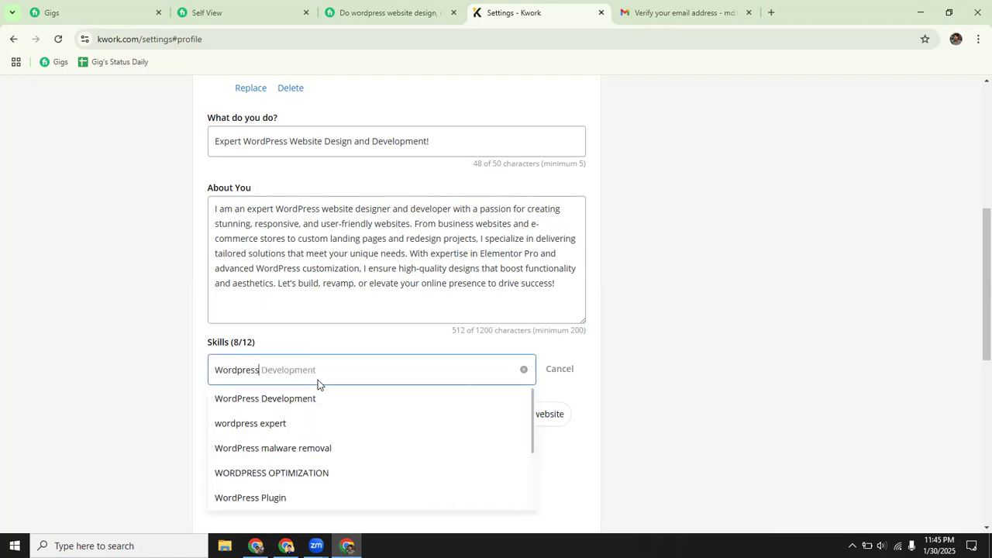
click(311, 402)
text(Wordpre)
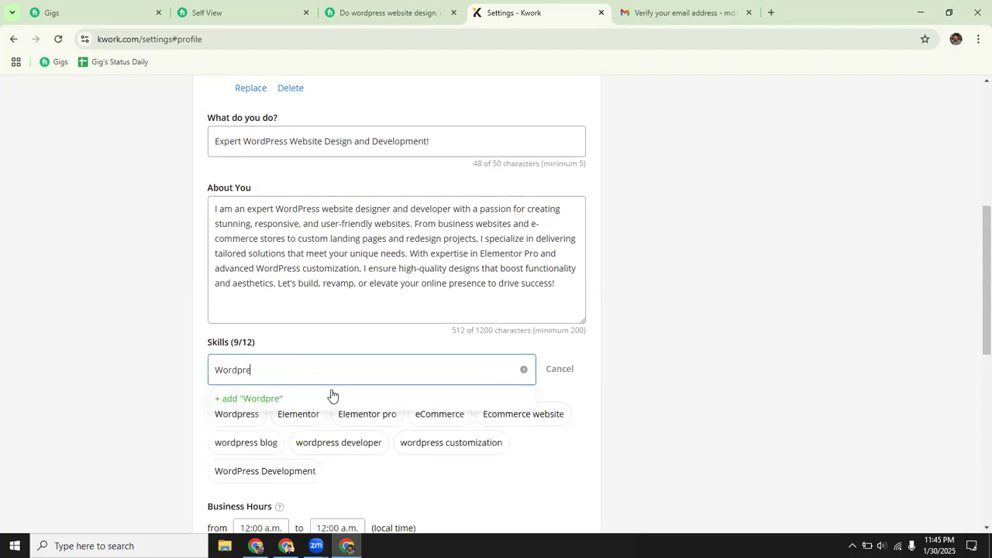
text(ss)
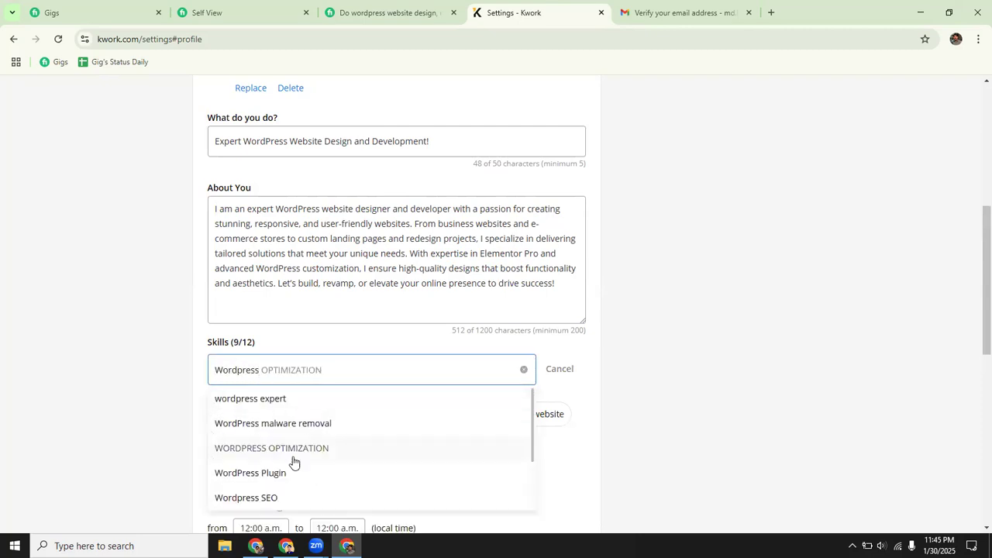
scroll(285, 496, down, 2)
scroll(318, 440, up, 2)
scroll(334, 410, up, 1)
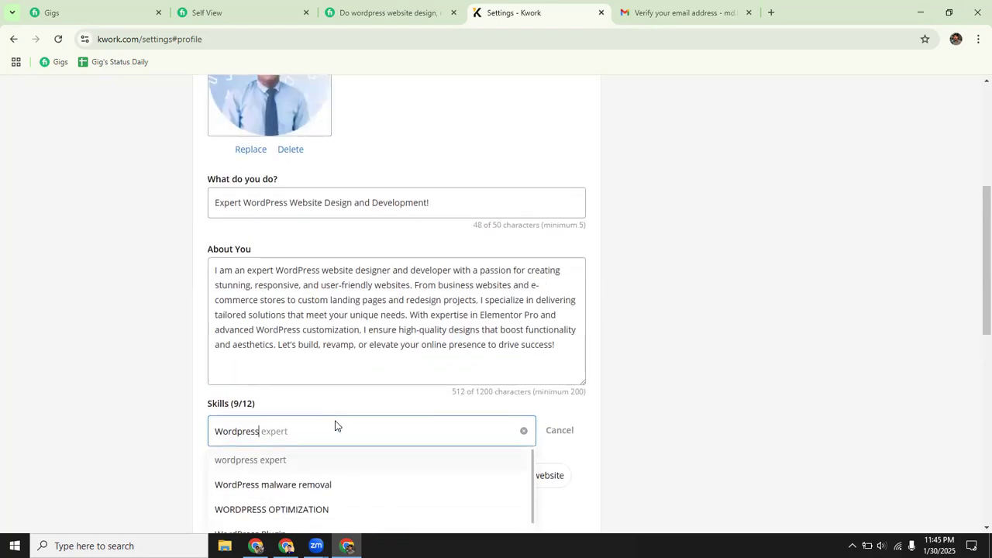
scroll(336, 426, down, 2)
Replace the text in the skill entry with "Landing" and add the suggested skill "landing page".
key(ctrl+a)
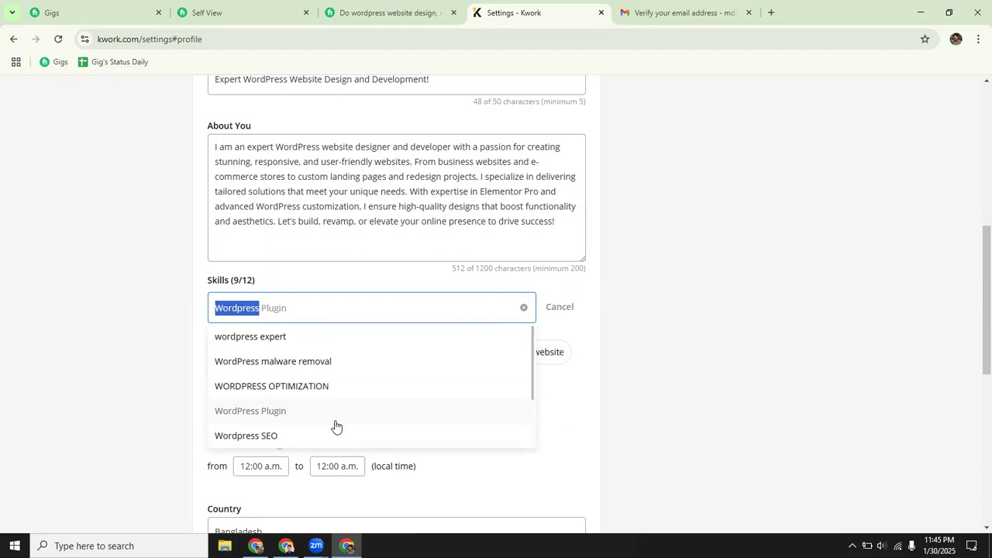
text(Landing)
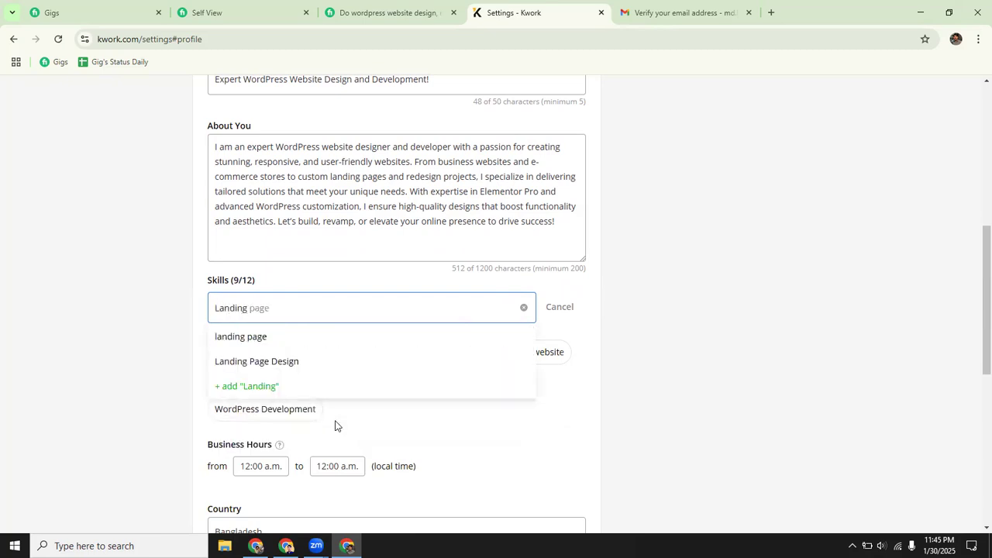
click(297, 338)
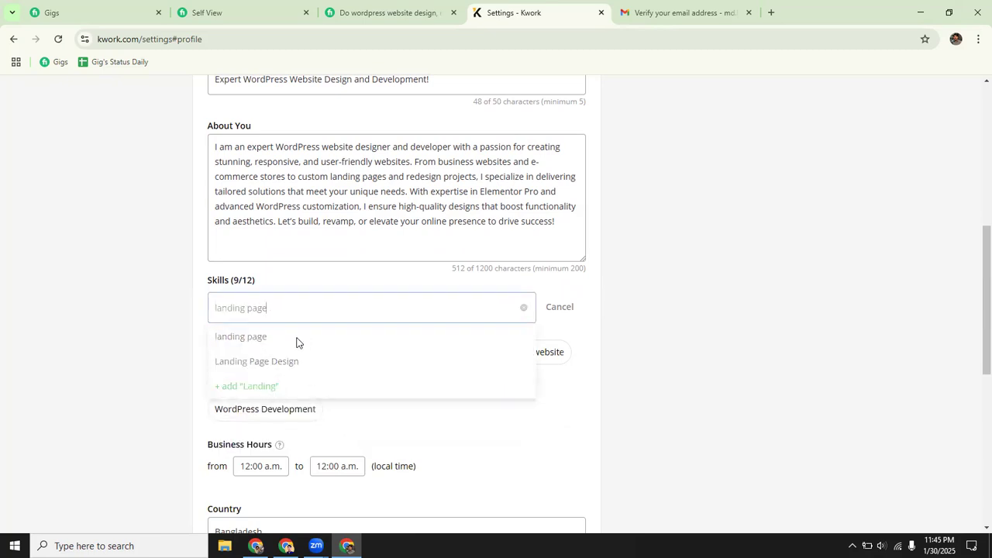
Add the suggested skills "website design" and "website development" to complete the skill list.
text(L)
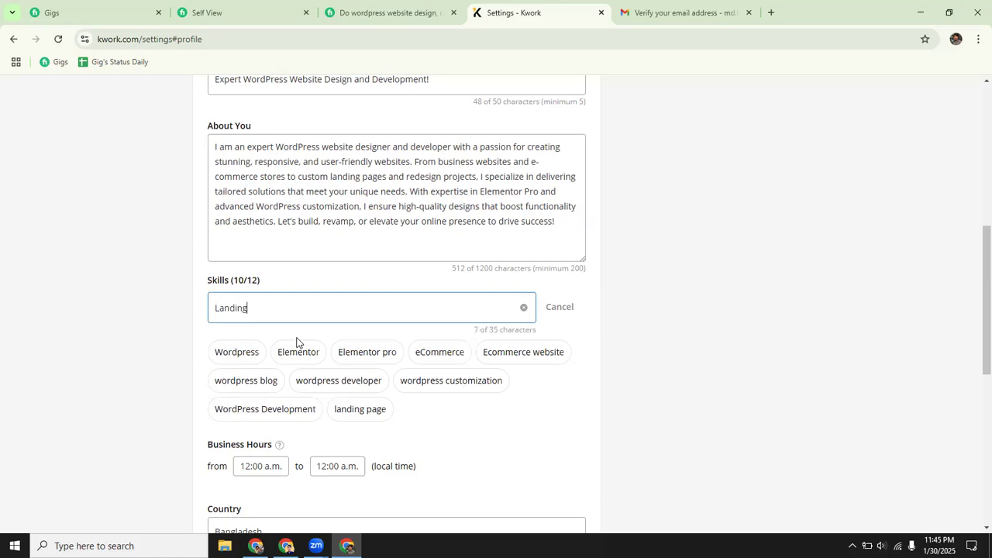
text(anding)
key(ctrl+a)
text(Website)
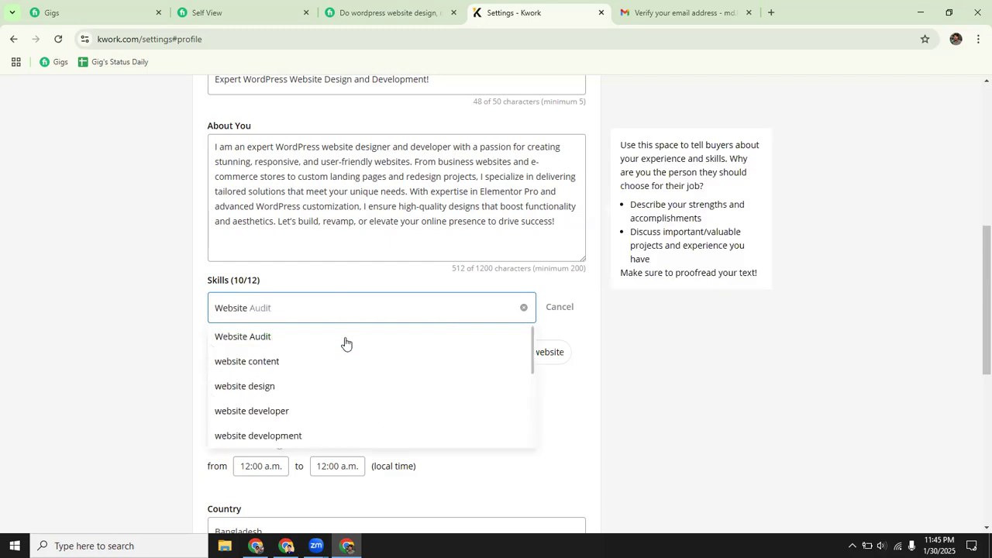
click(343, 397)
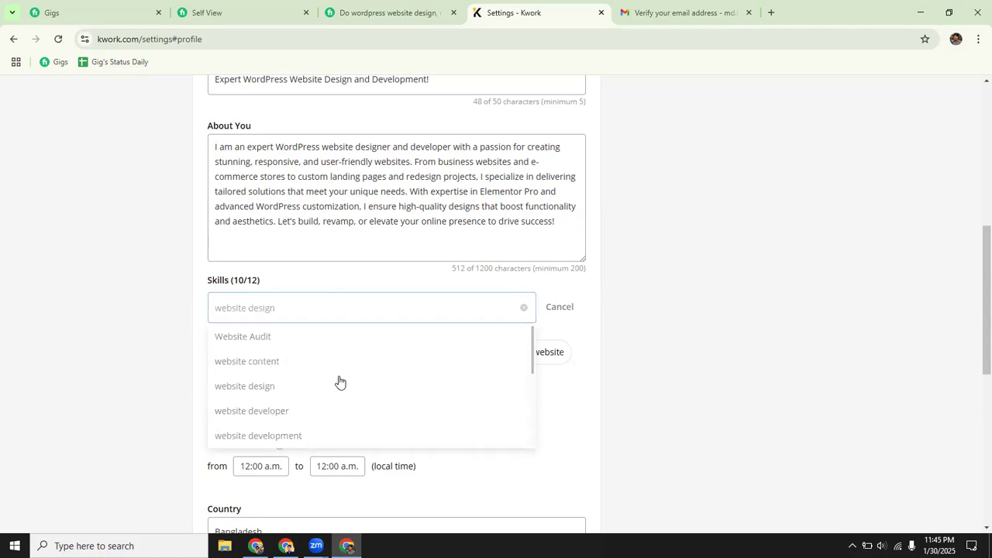
text(Website)
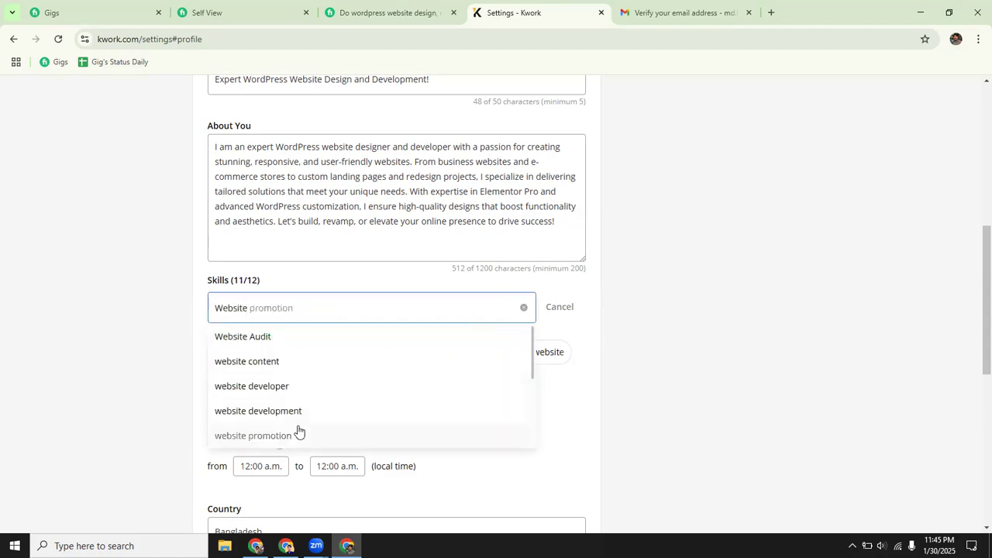
key(Return)
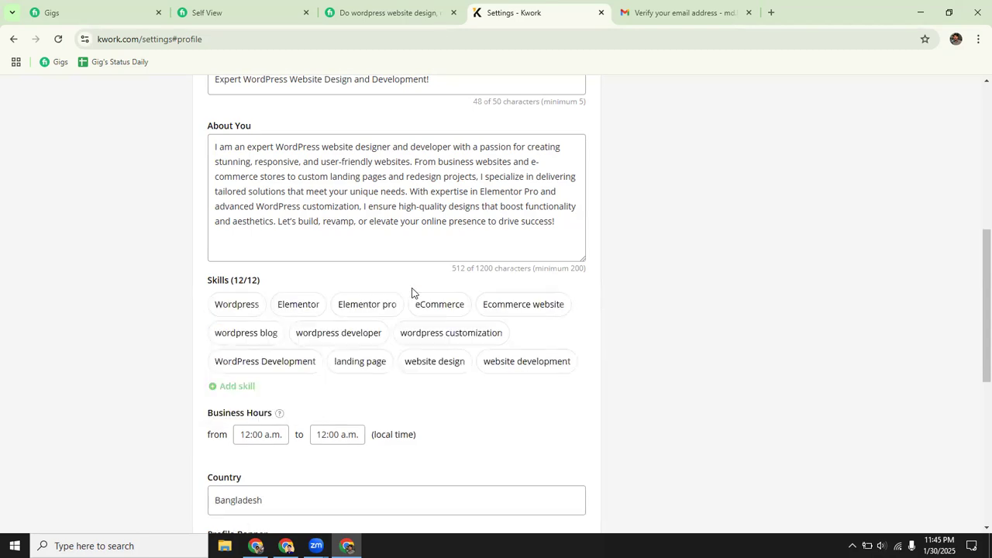
Set the start of the profile's business hours to 7:00 p.m.
scroll(649, 303, down, 2)
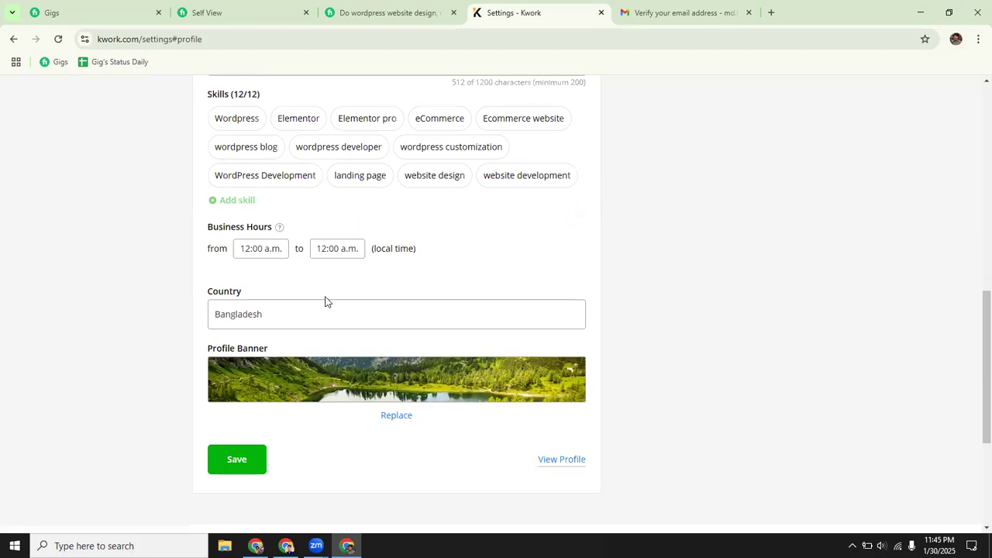
scroll(393, 323, down, 1)
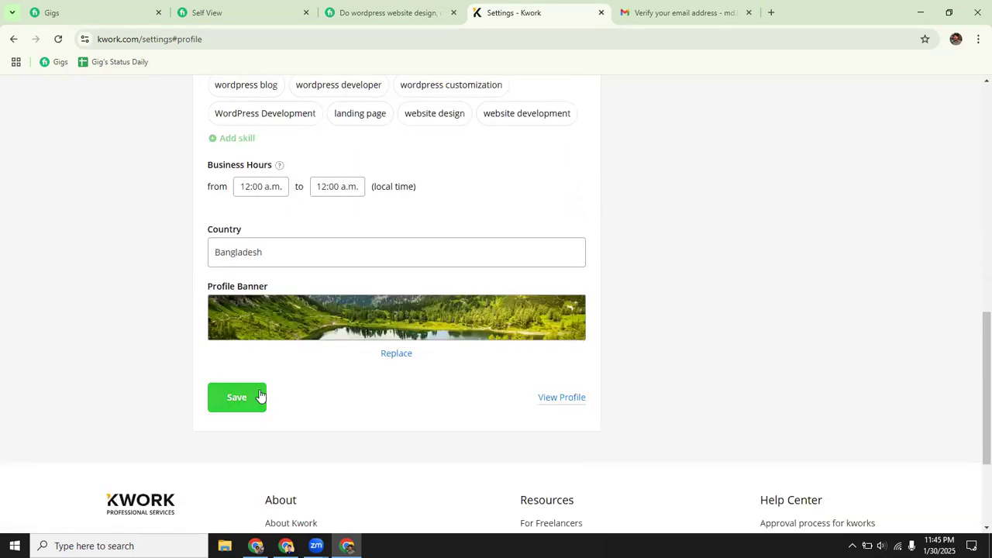
click(247, 192)
click(248, 190)
click(249, 191)
scroll(267, 326, down, 3)
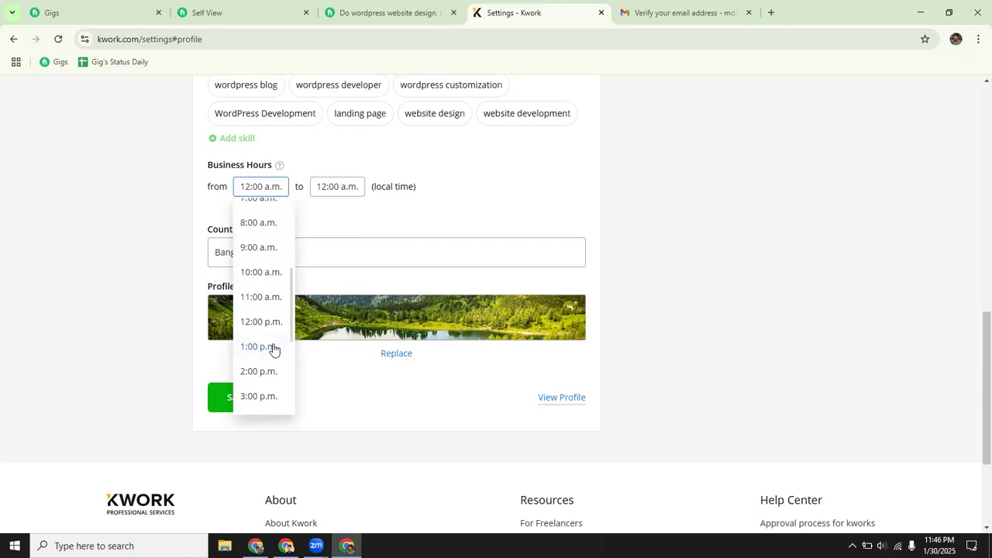
scroll(271, 333, down, 1)
scroll(267, 347, down, 1)
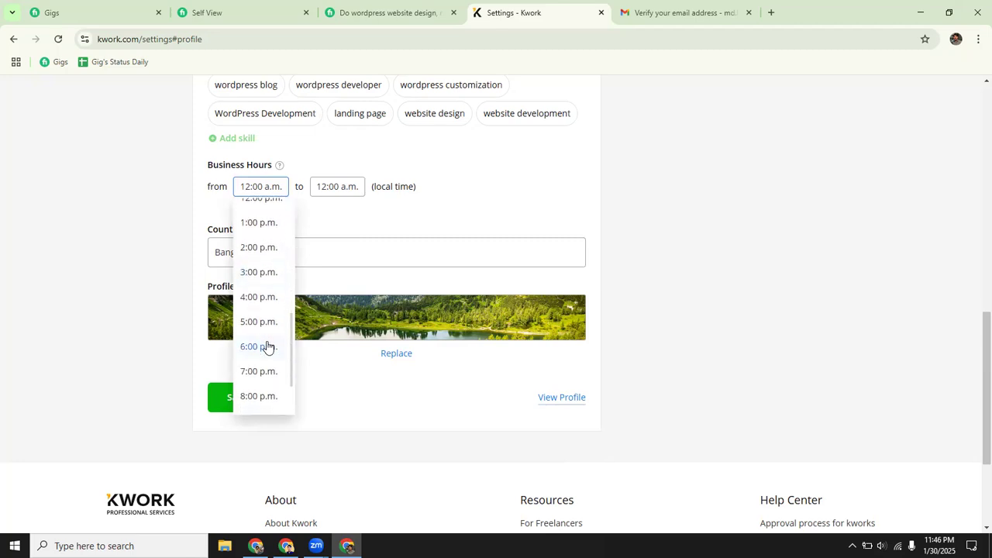
scroll(264, 360, down, 1)
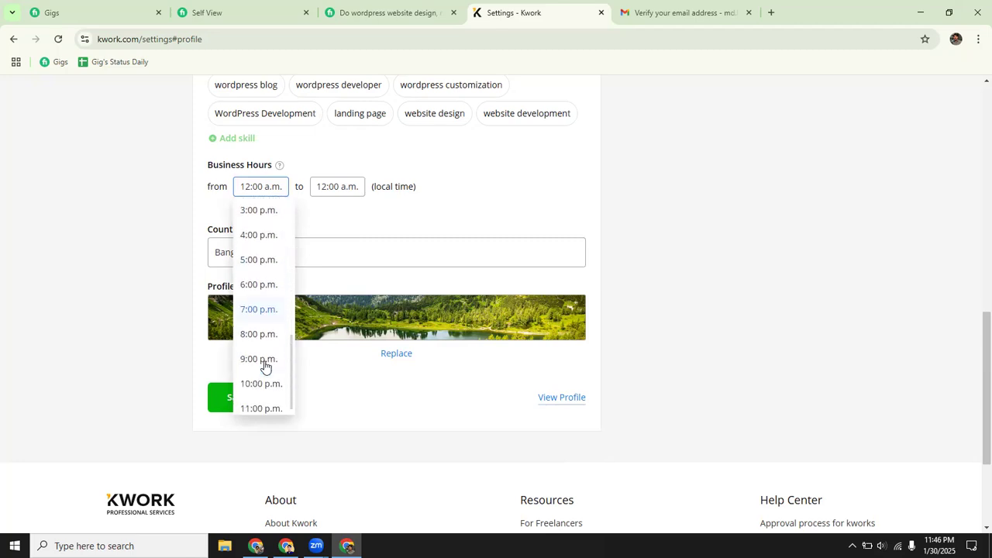
click(268, 310)
Set the end of the profile's business hours to 7:00 a.m.
click(328, 189)
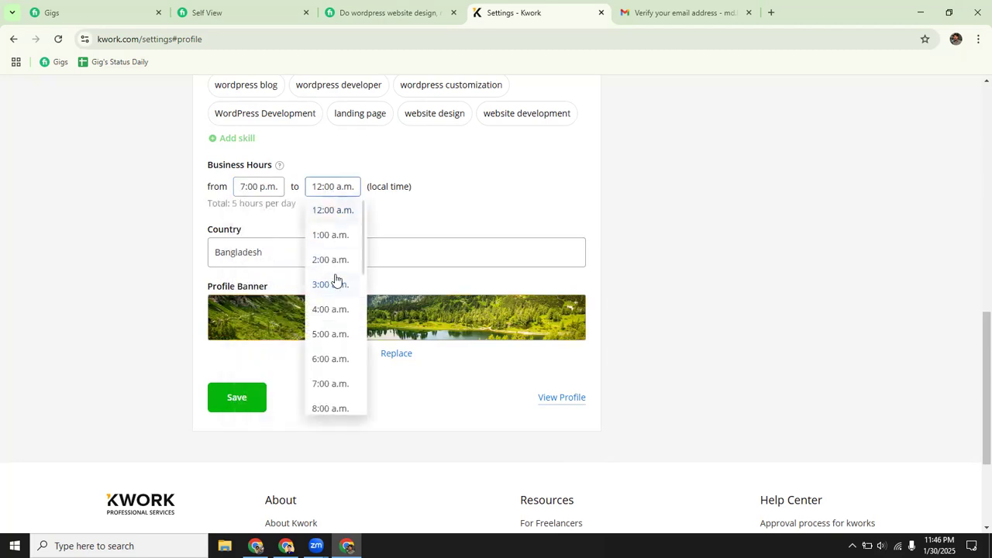
scroll(338, 282, down, 1)
scroll(345, 233, up, 1)
scroll(332, 310, down, 3)
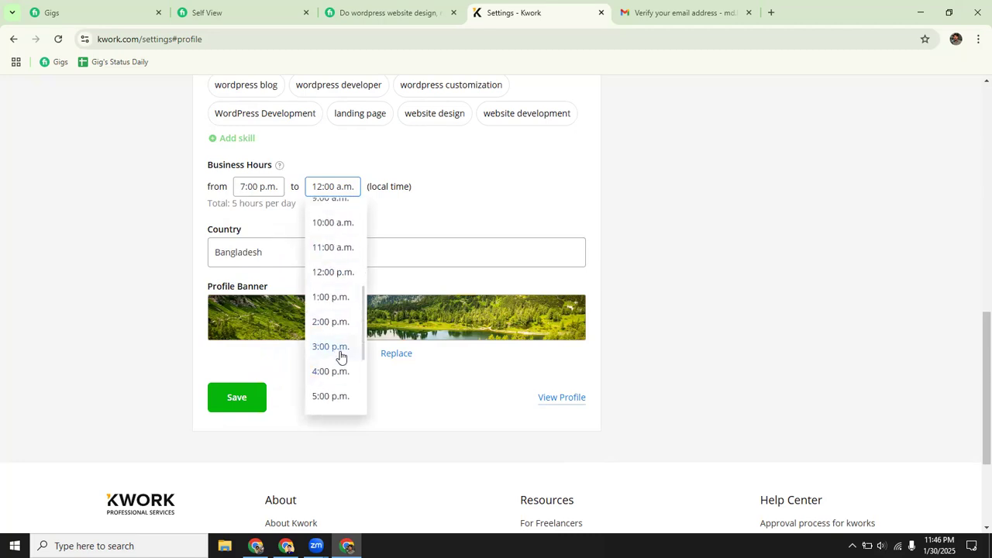
scroll(339, 357, down, 1)
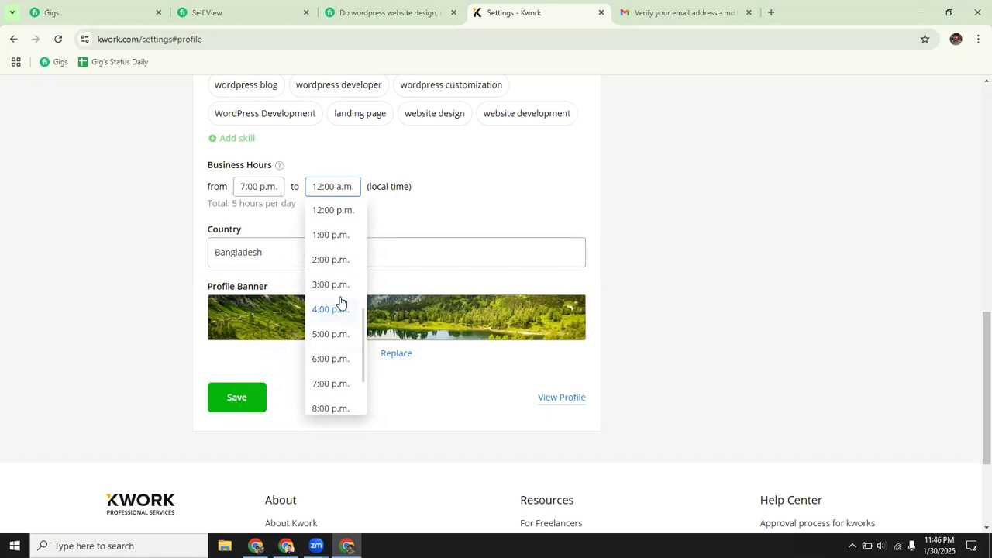
scroll(341, 302, up, 1)
scroll(341, 303, up, 4)
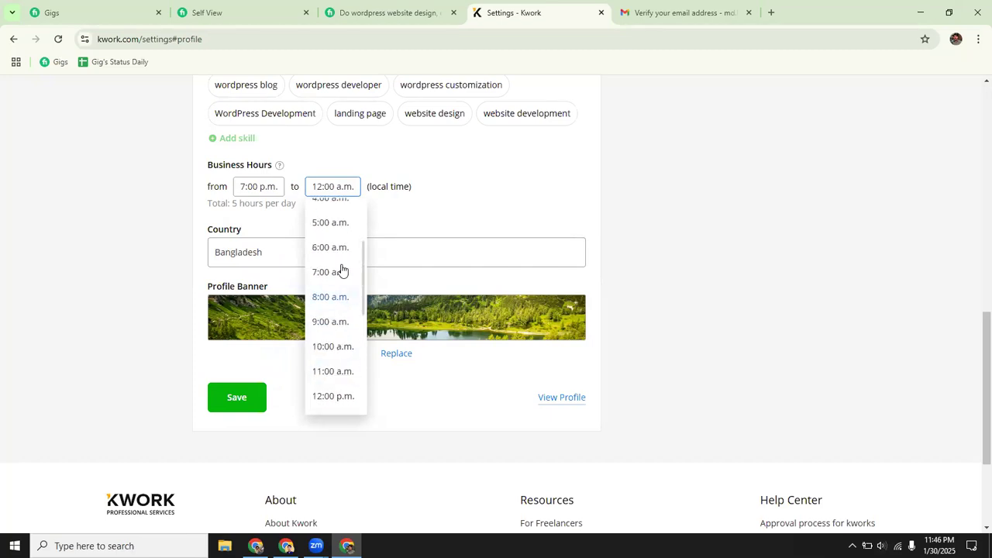
scroll(332, 335, down, 2)
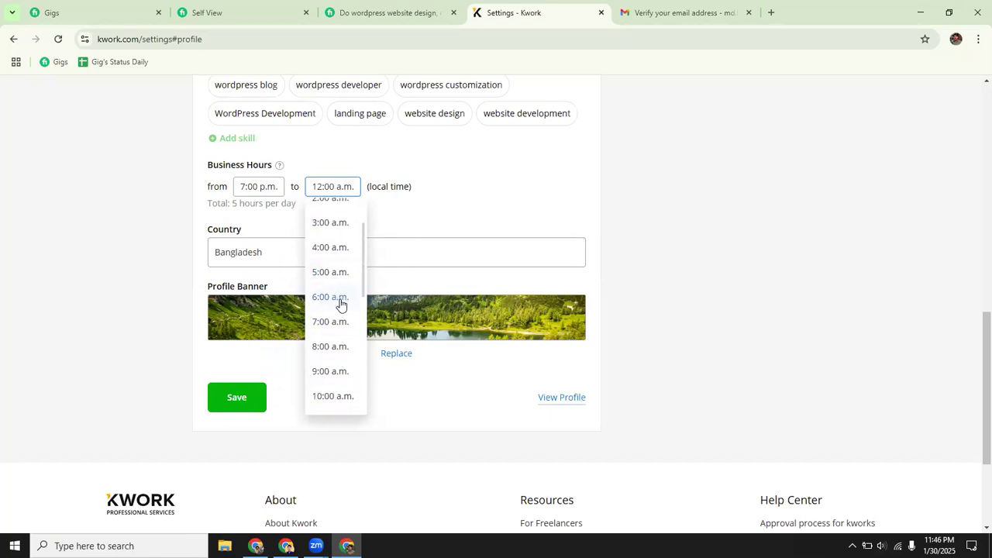
click(338, 323)
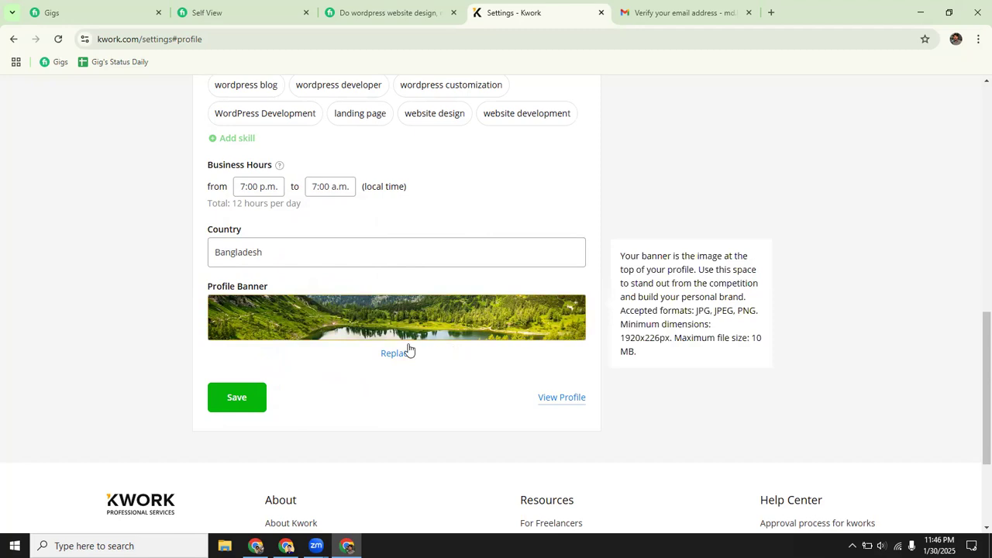
Remove the default profile banner and open the image selection for a new banner in the Downloads folder.
click(573, 310)
scroll(495, 311, down, 3)
scroll(398, 240, up, 1)
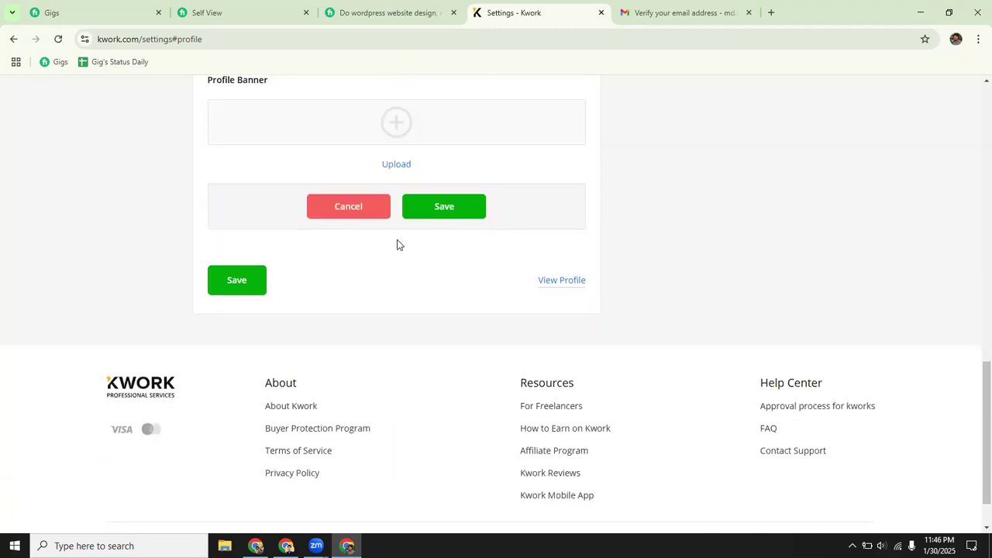
scroll(397, 224, up, 1)
click(388, 200)
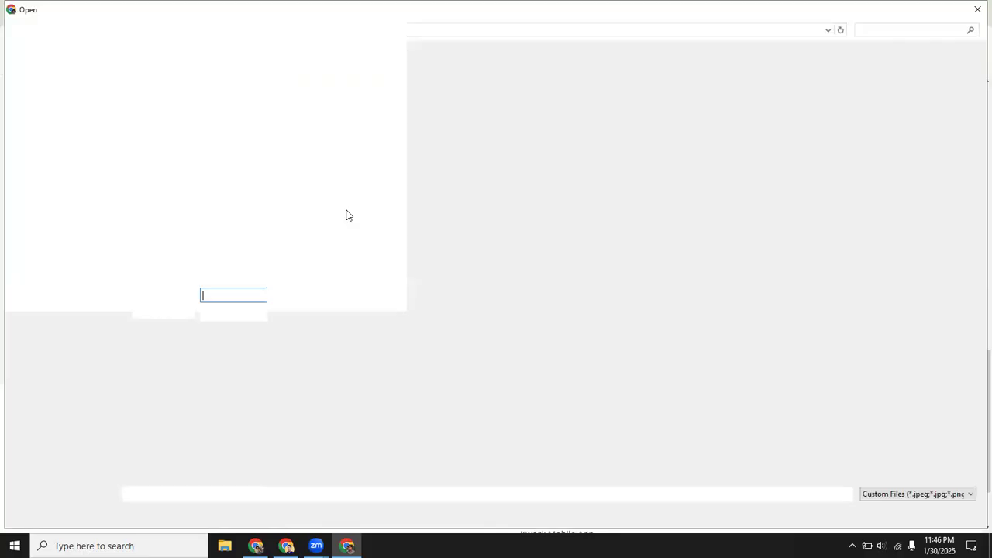
scroll(522, 260, down, 4)
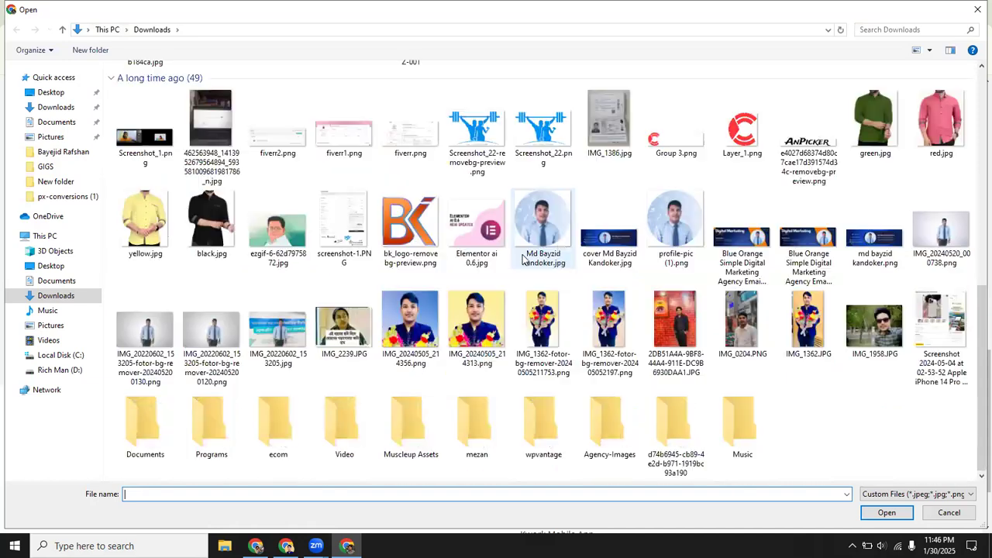
Check the pixel dimensions of the personal cover JPG in its file properties.
click(613, 237)
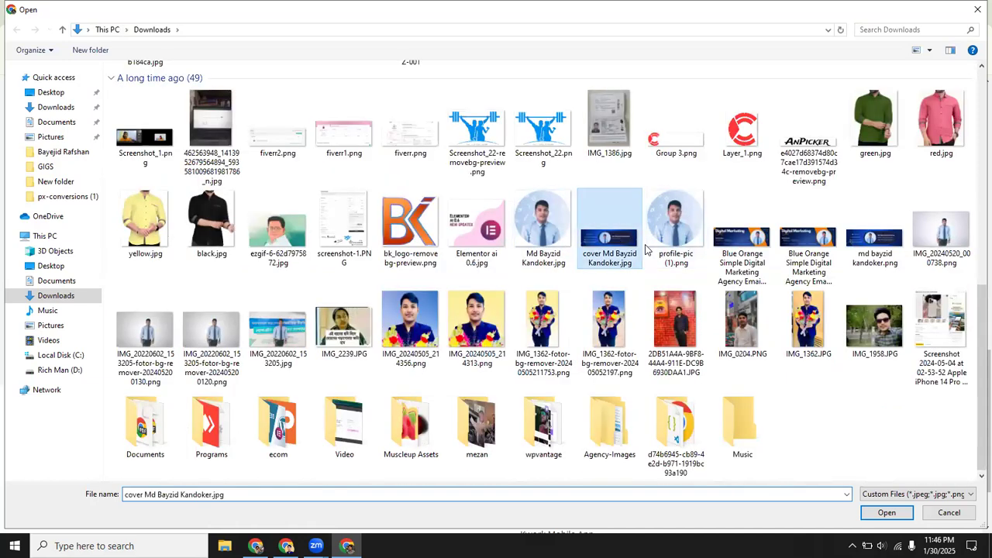
right_click(610, 237)
click(651, 523)
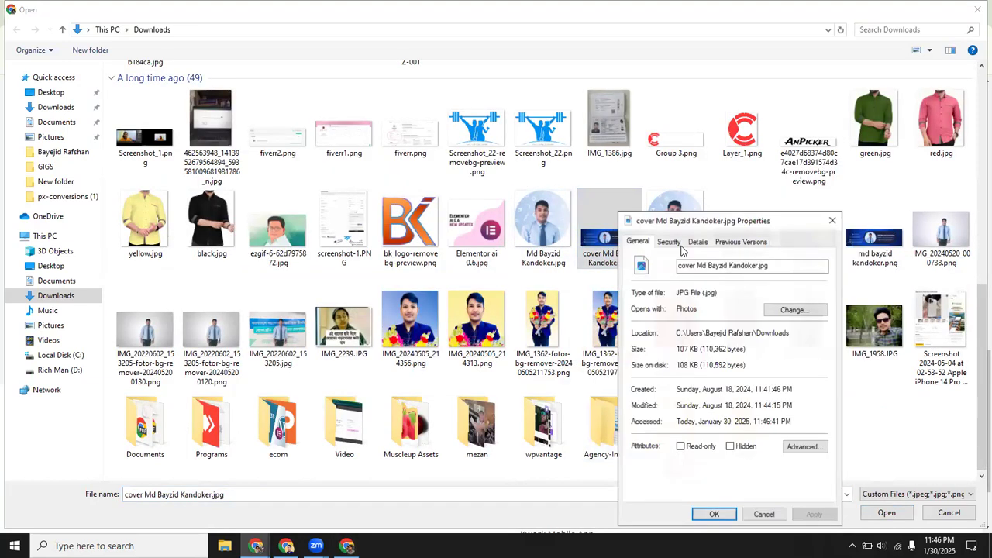
click(698, 242)
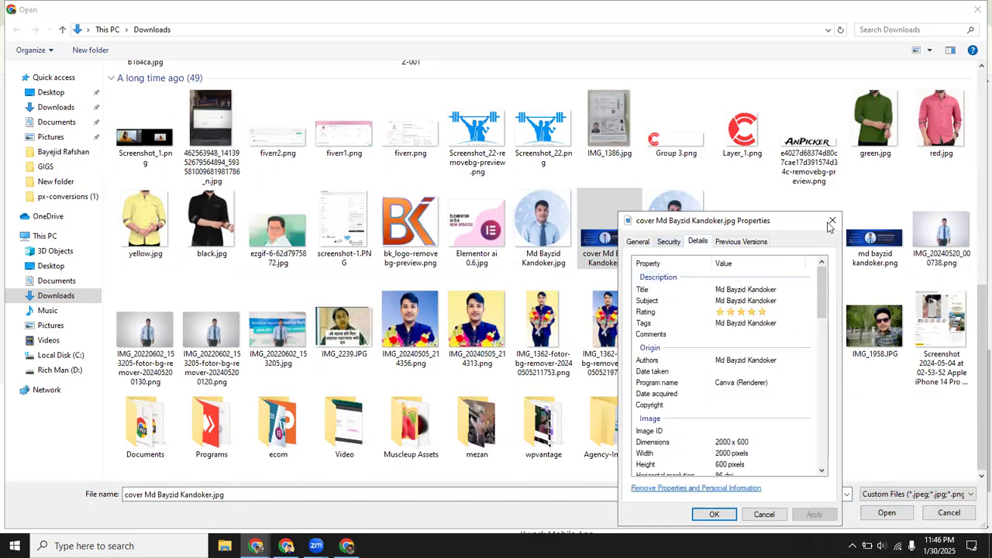
click(833, 221)
Upload the personal cover JPG as profile banner, shift the crop area down to the name and photo, and save the crop.
double_click(636, 230)
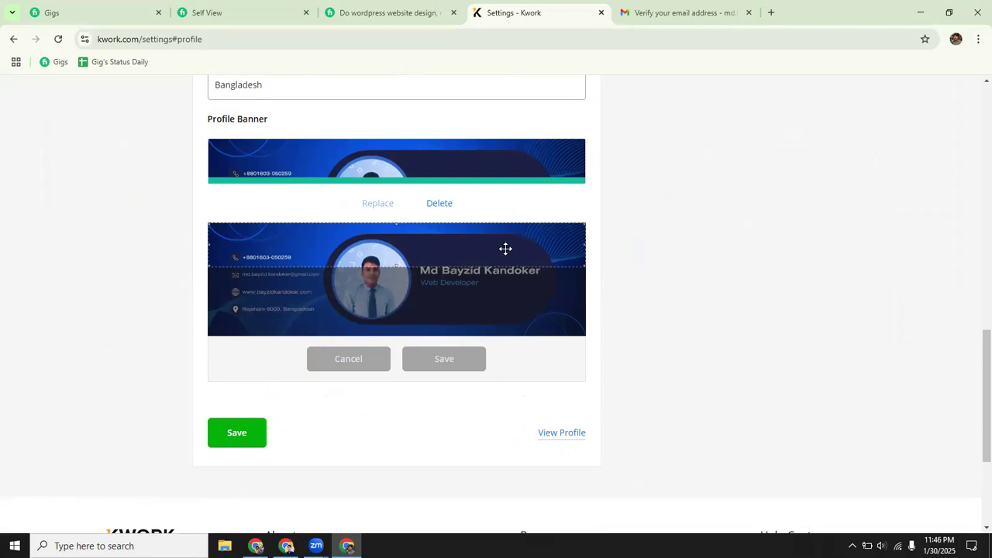
drag(478, 250, 471, 277)
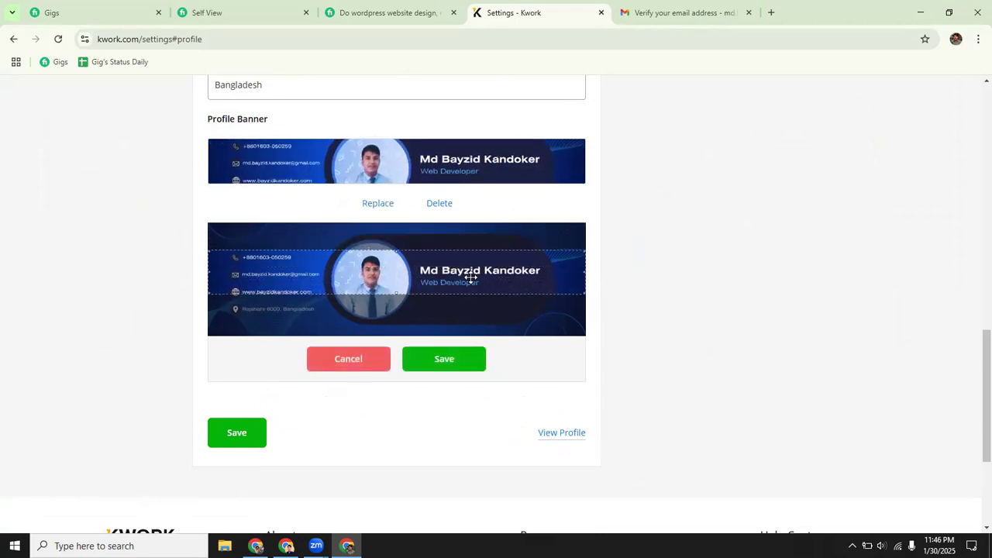
click(442, 363)
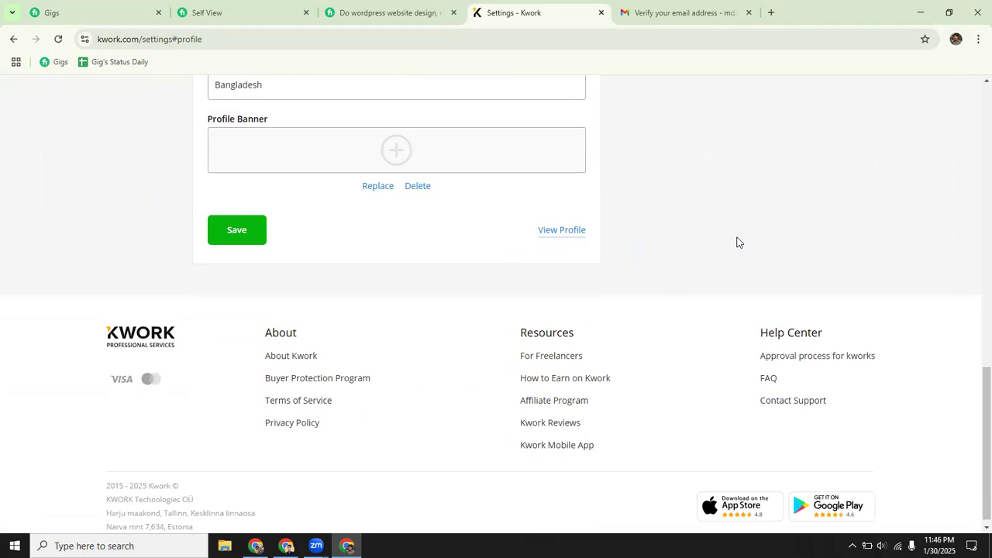
Save the completed profile settings and start creating the first kwork.
scroll(737, 242, up, 1)
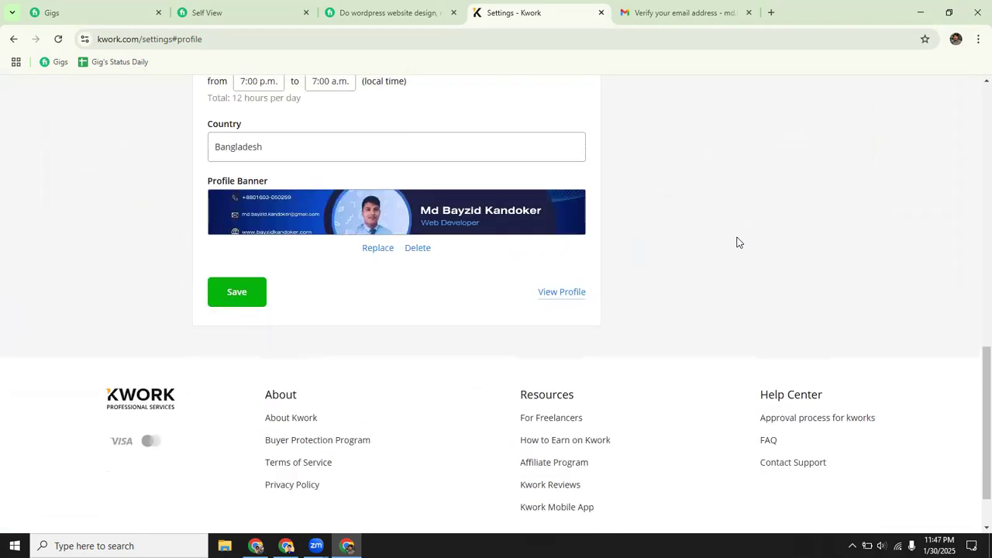
scroll(737, 242, up, 2)
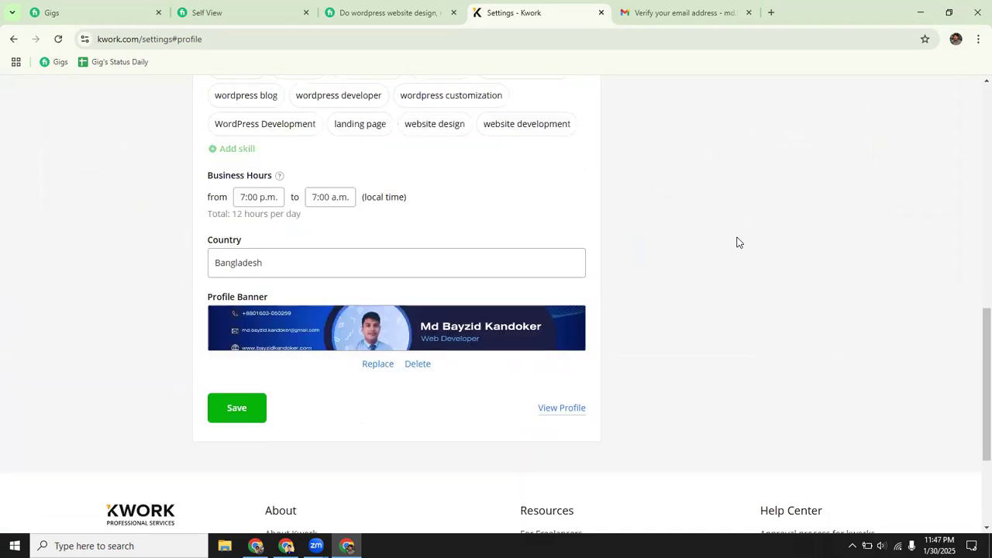
scroll(737, 242, down, 3)
click(237, 229)
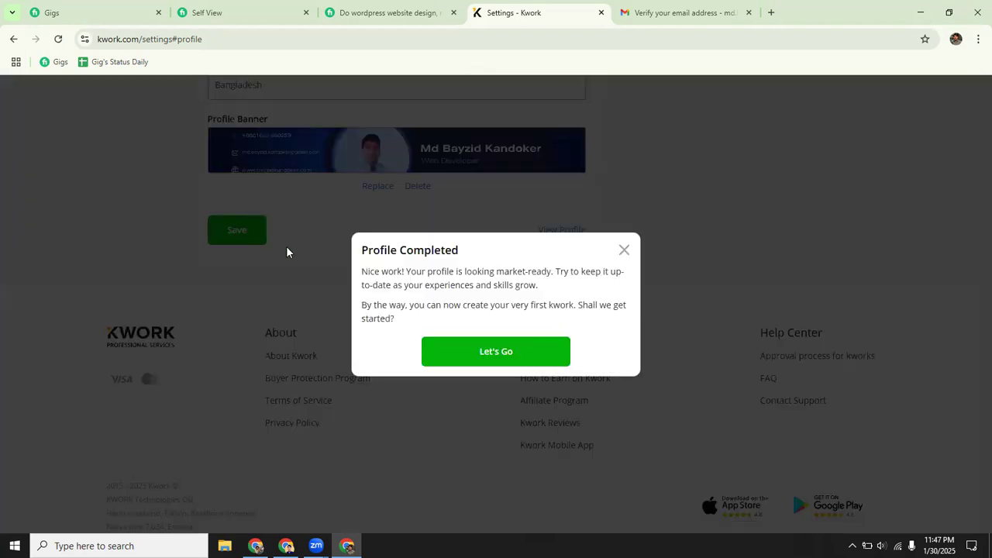
click(480, 354)
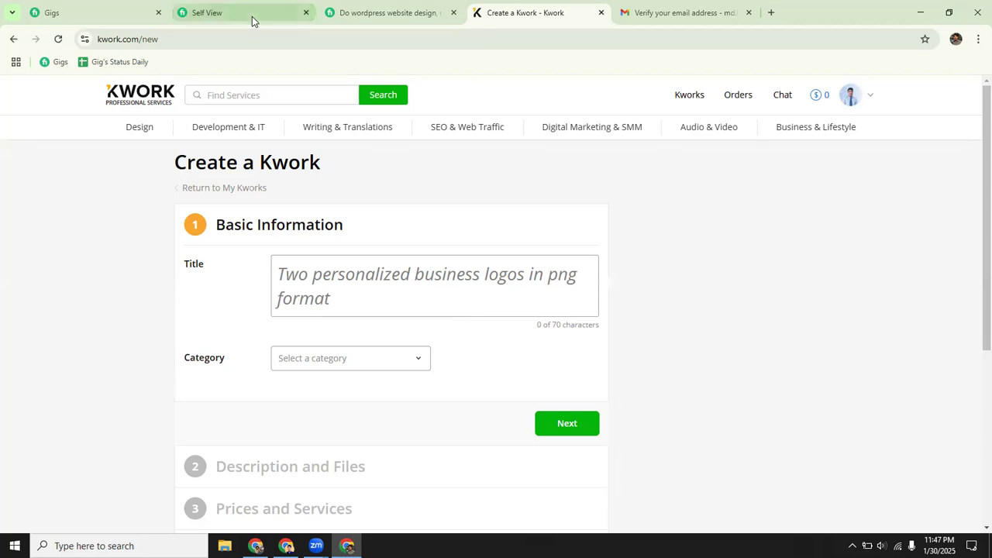
Copy the Fiverr gig title "I will do wordpress website design, redesign or clone website with responsive design" into the kwork title.
click(384, 12)
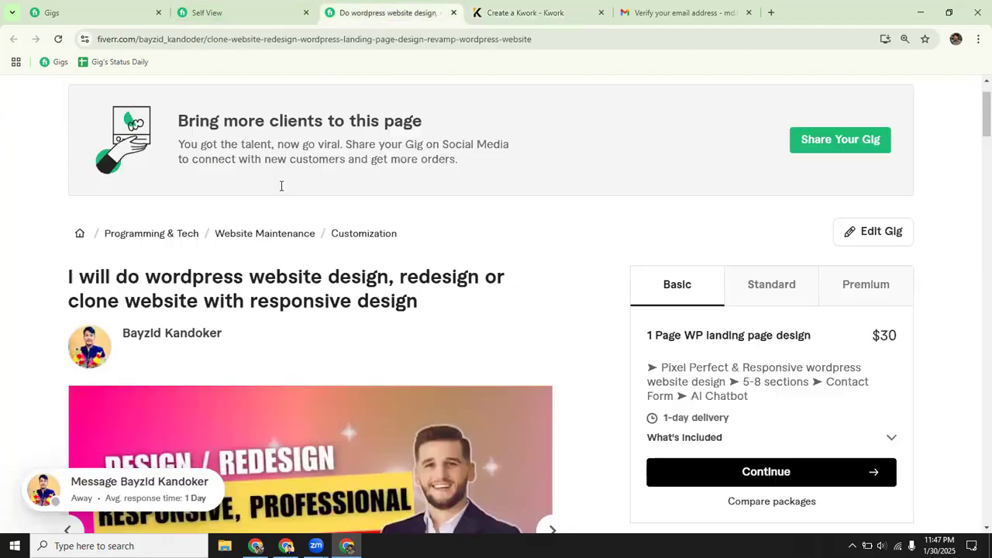
triple_click(106, 271)
key(super+c)
click(489, 12)
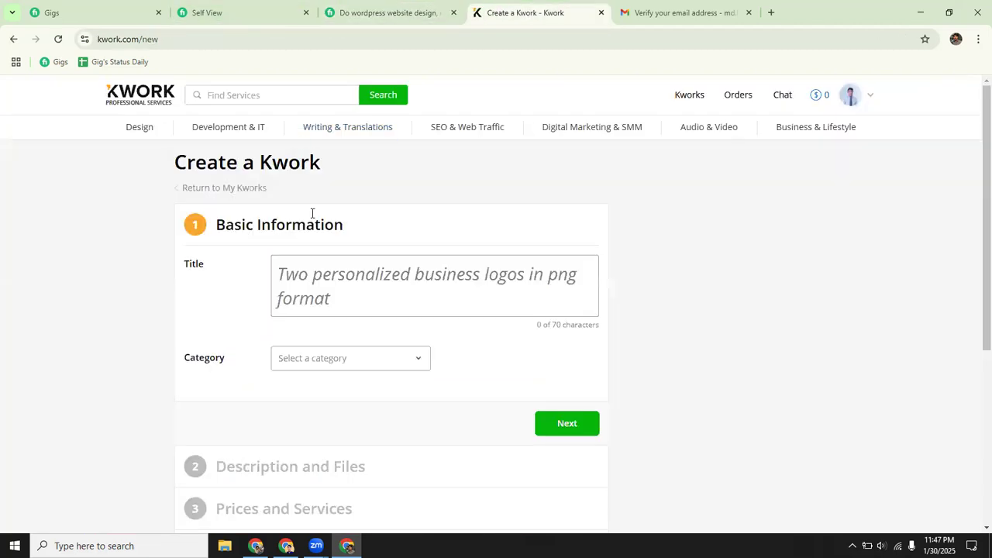
right_click(290, 283)
click(376, 166)
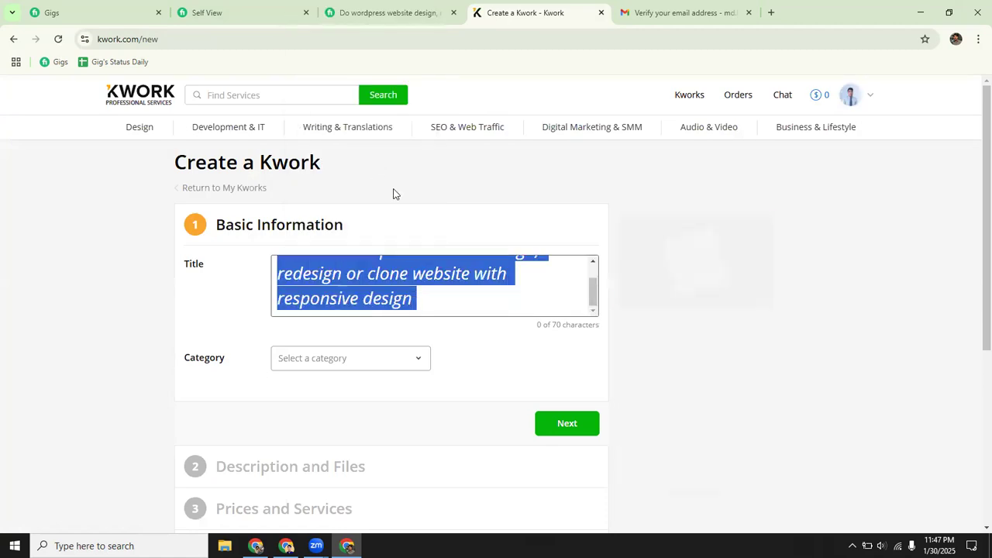
click(462, 295)
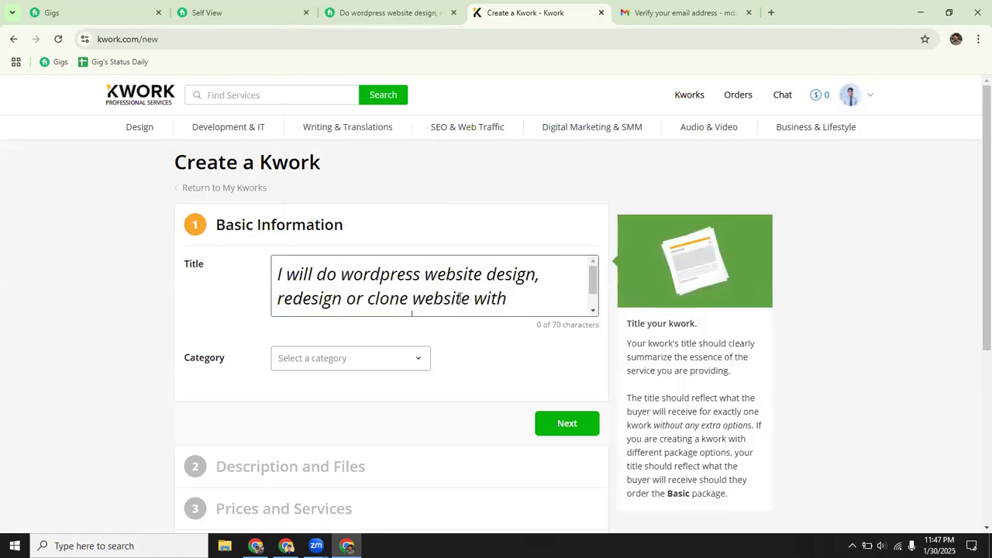
Set the kwork's category to Development & IT with the subcategory Website Development.
click(318, 361)
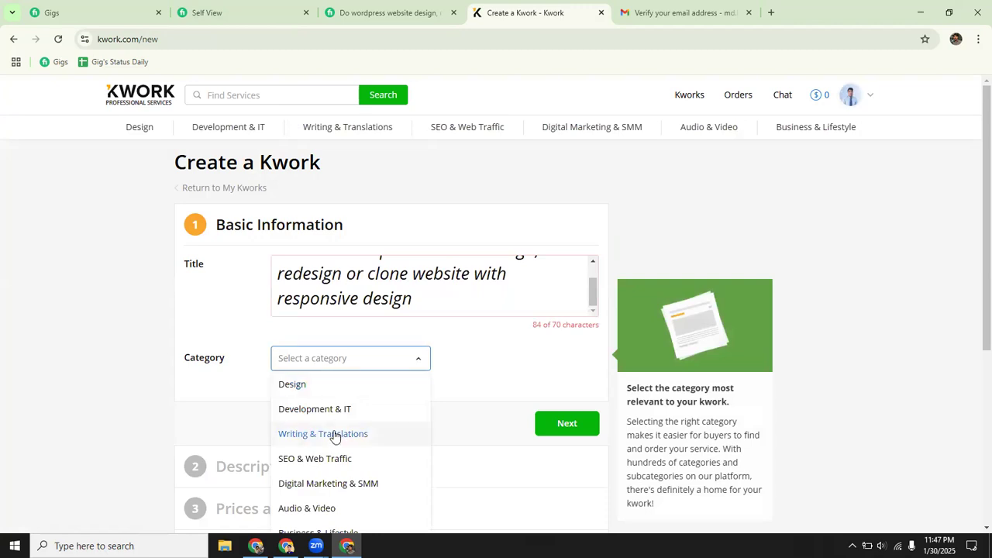
click(349, 411)
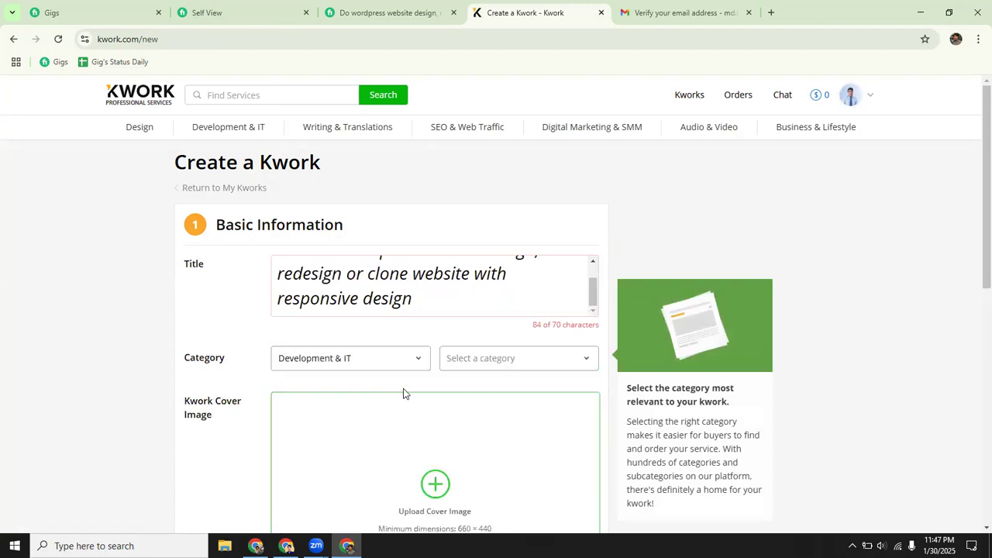
scroll(419, 373, down, 1)
click(460, 298)
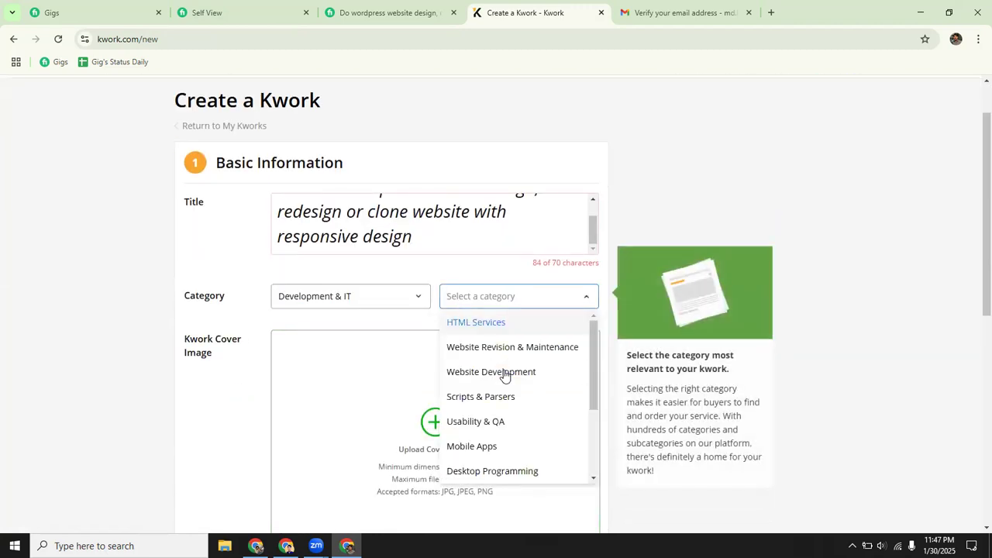
click(548, 381)
scroll(317, 383, down, 2)
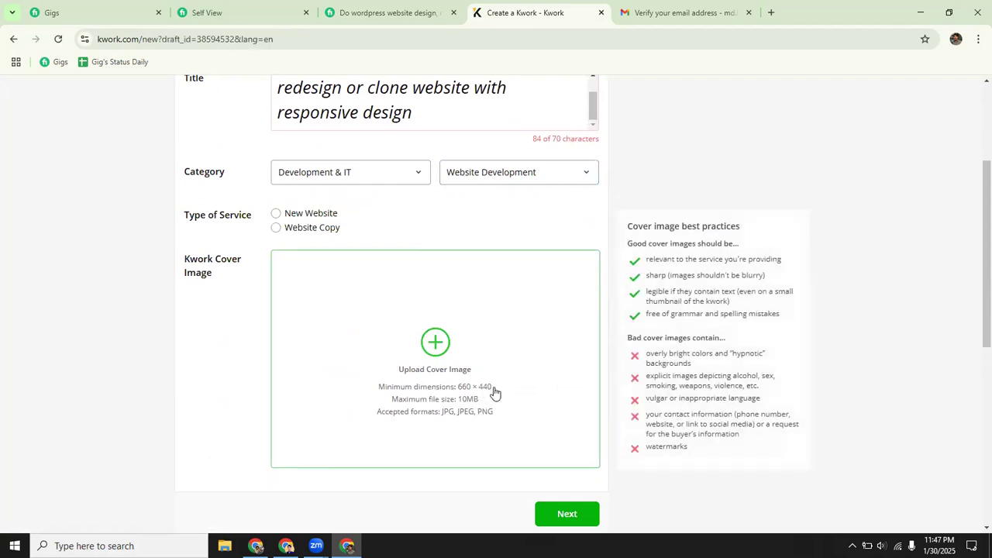
Open a maximized Chrome window under another browser profile from the desktop and go to canva.com.
click(771, 12)
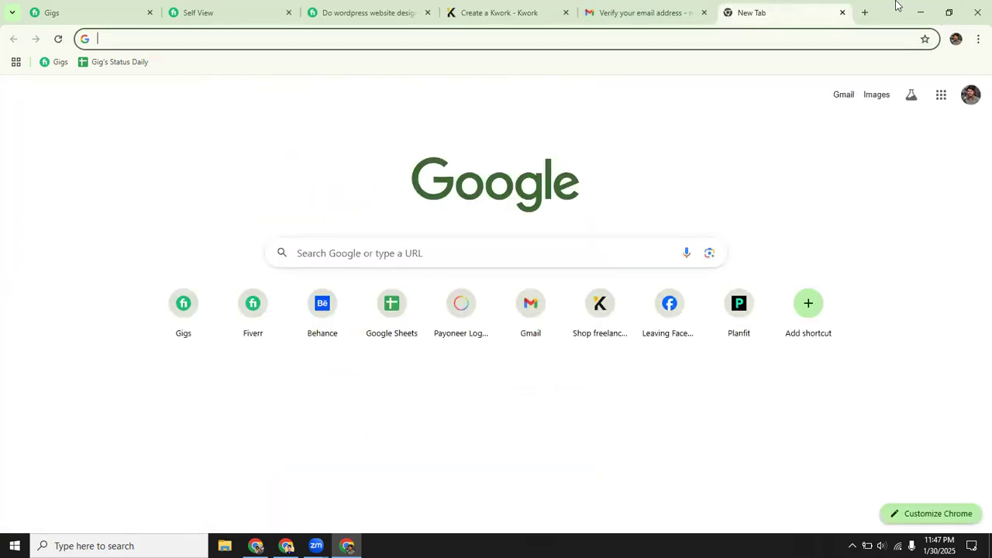
click(843, 12)
click(920, 12)
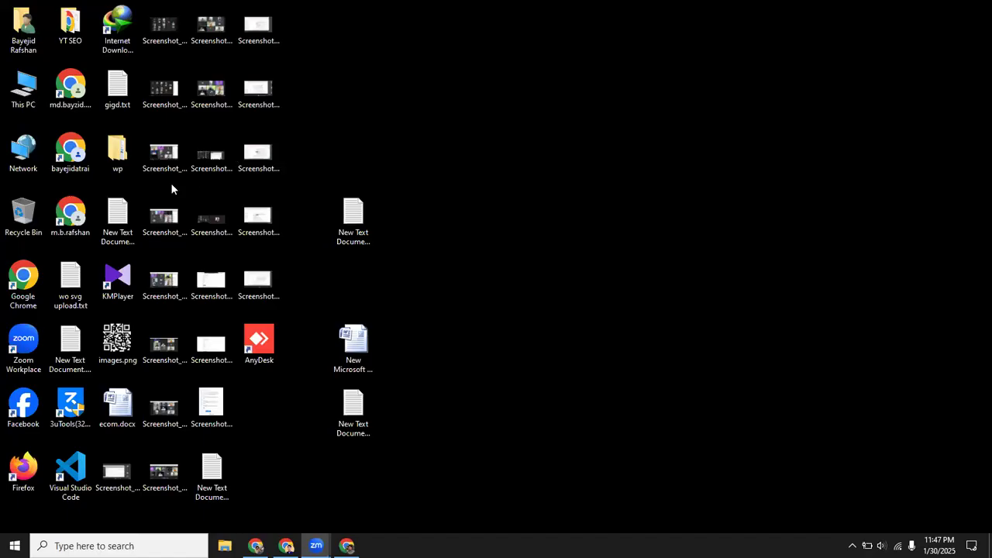
double_click(54, 215)
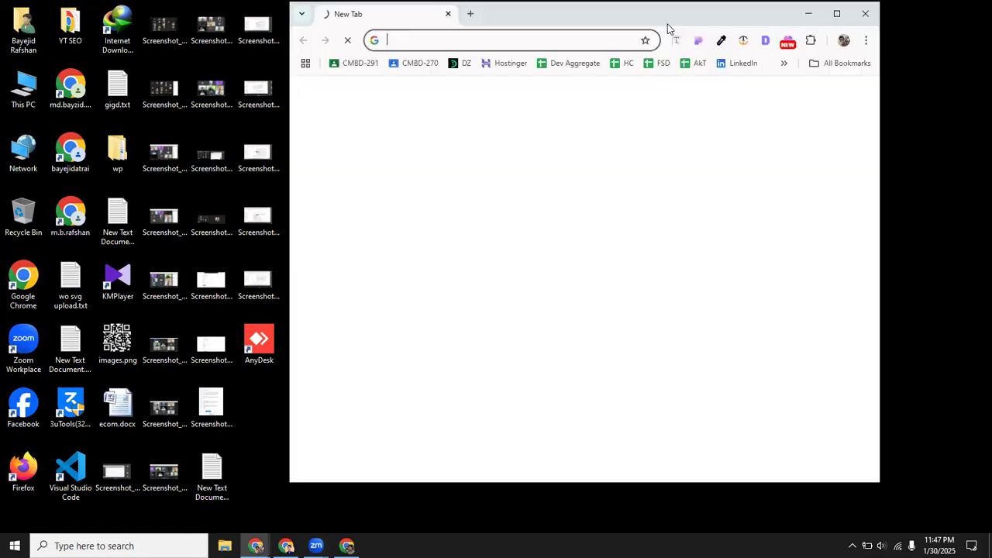
click(837, 13)
text(ca)
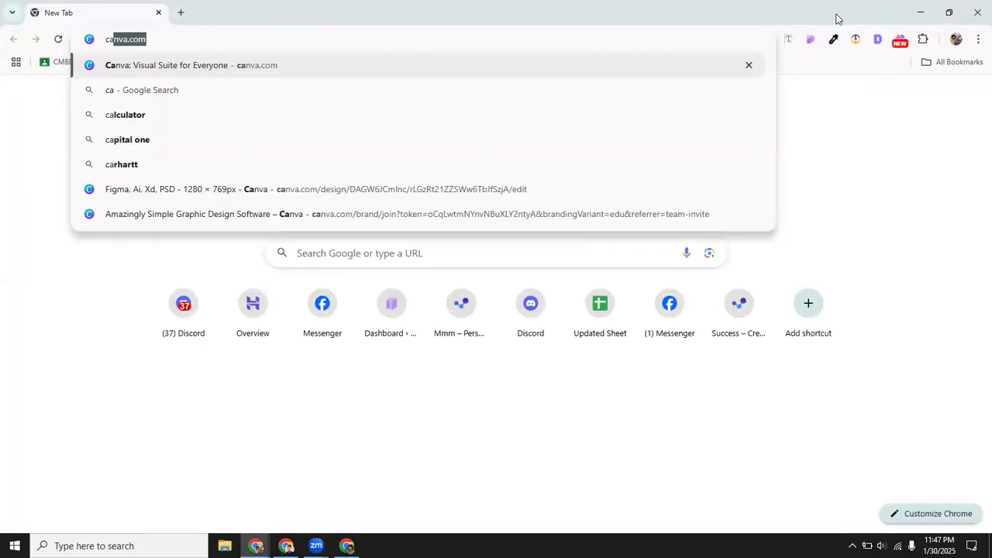
key(Return)
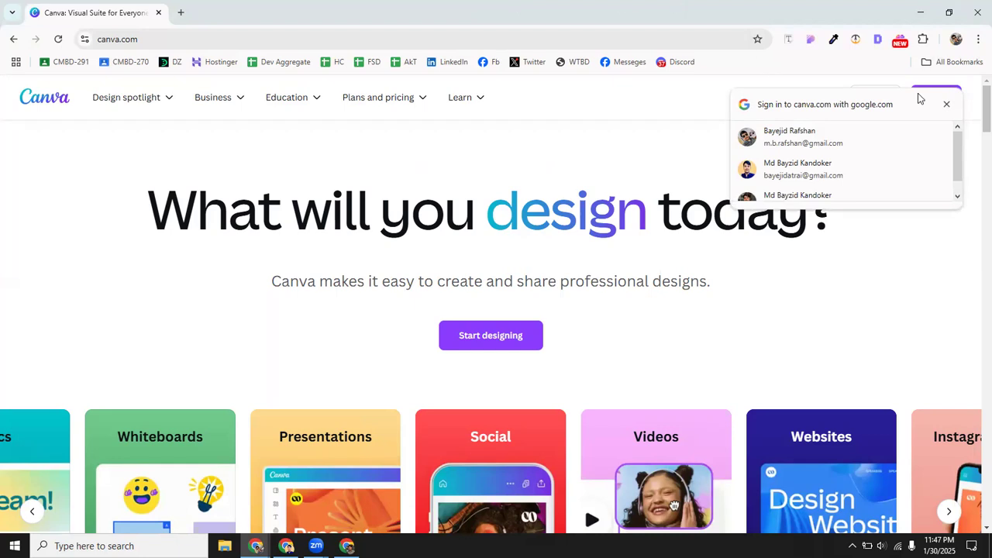
Dismiss the Google sign-in suggestion and start logging in to Canva with Google, moving the account chooser up.
click(946, 104)
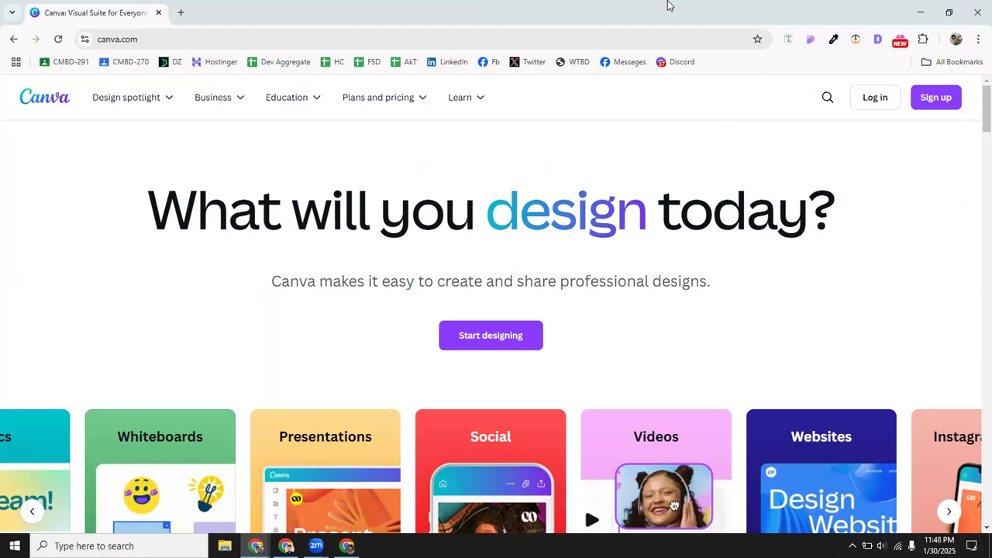
click(879, 97)
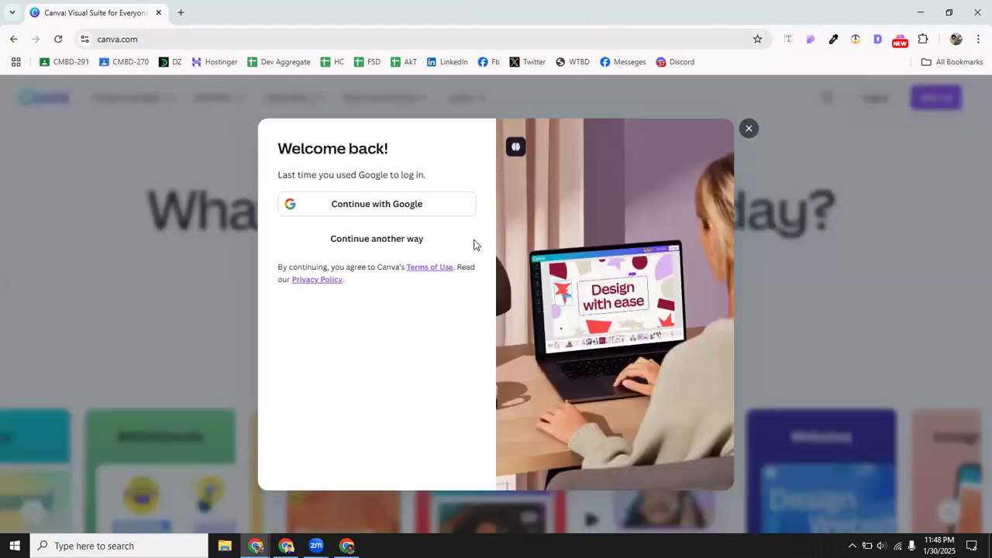
click(417, 206)
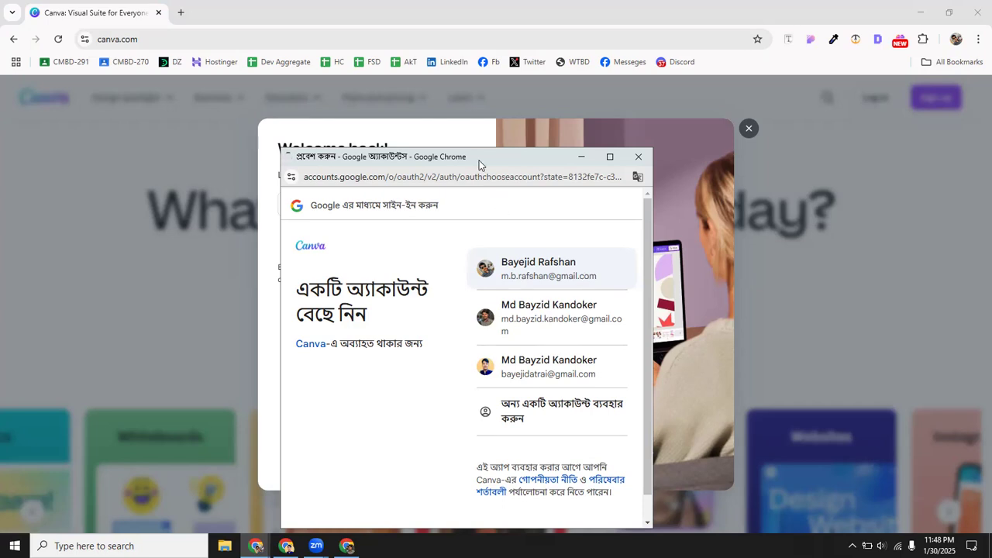
drag(478, 160, 479, 122)
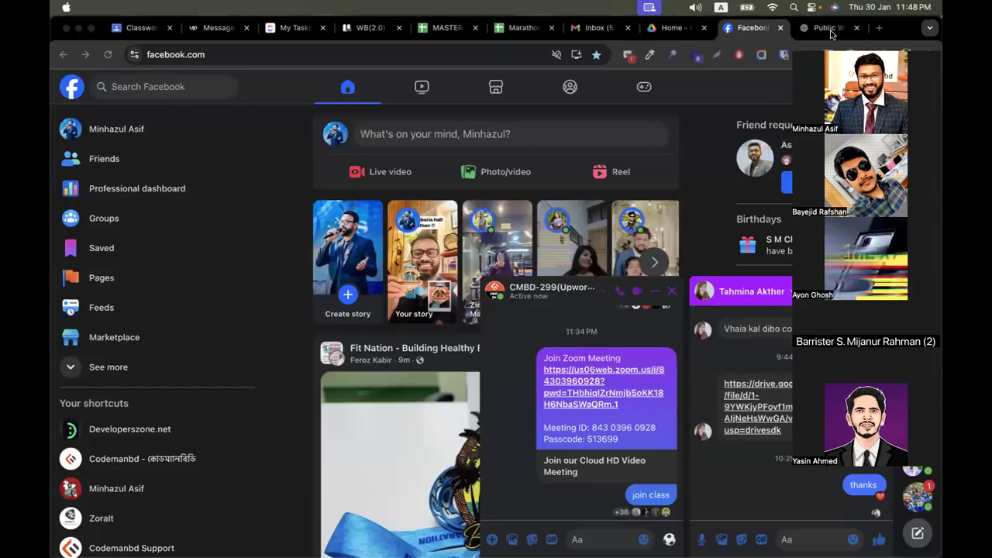
Bring up the ChatGPT conversation in the shared Mac browser, and open canva.com in a new tab.
click(826, 29)
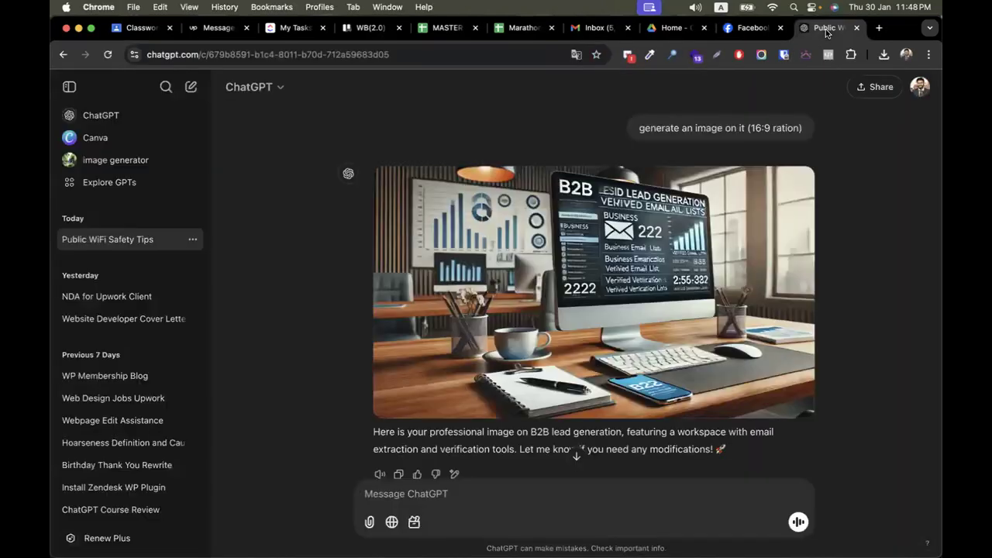
click(879, 27)
text(canva.com)
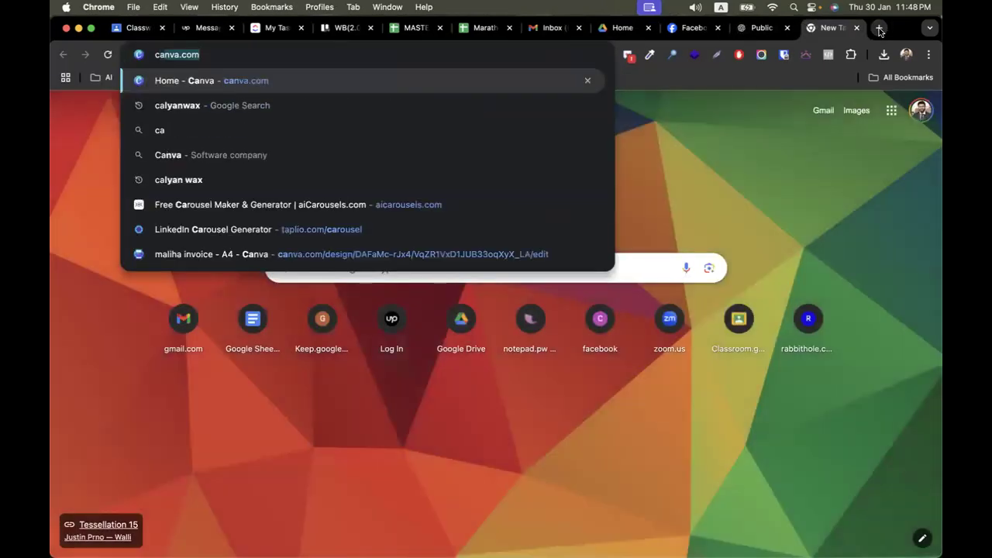
key(Return)
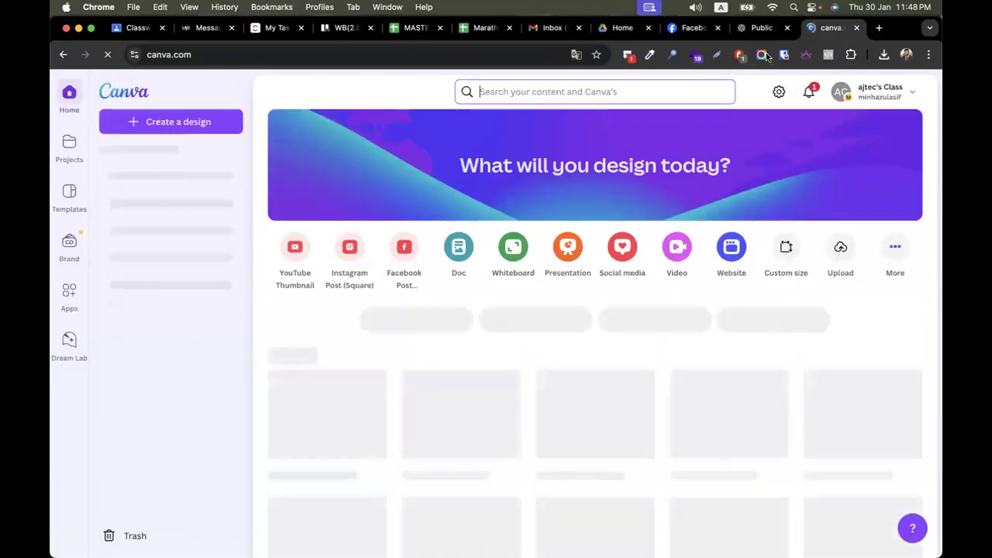
Return to the ChatGPT conversation and examine the B2B lead generation title ideas and the image generated from them.
click(763, 31)
scroll(596, 293, up, 3)
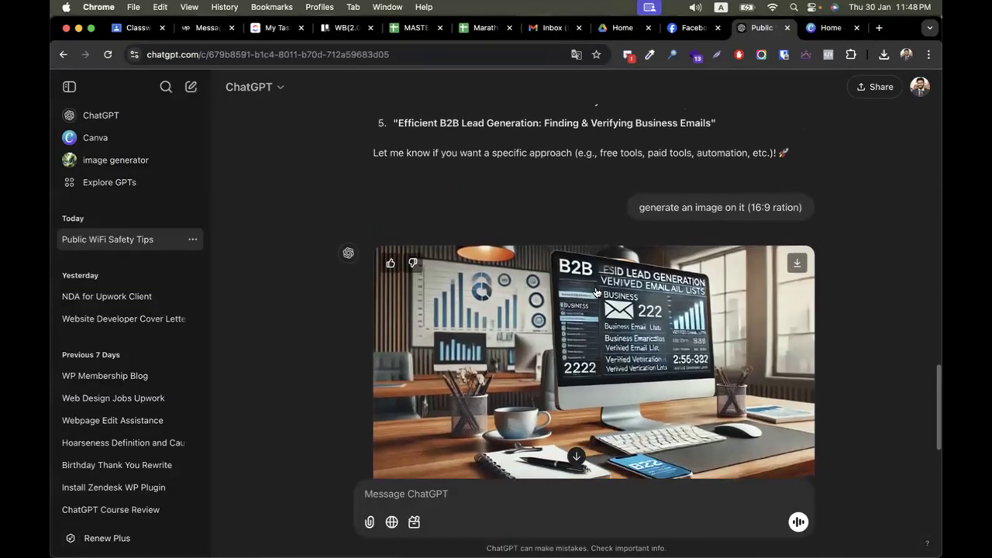
scroll(597, 293, up, 3)
scroll(596, 293, down, 4)
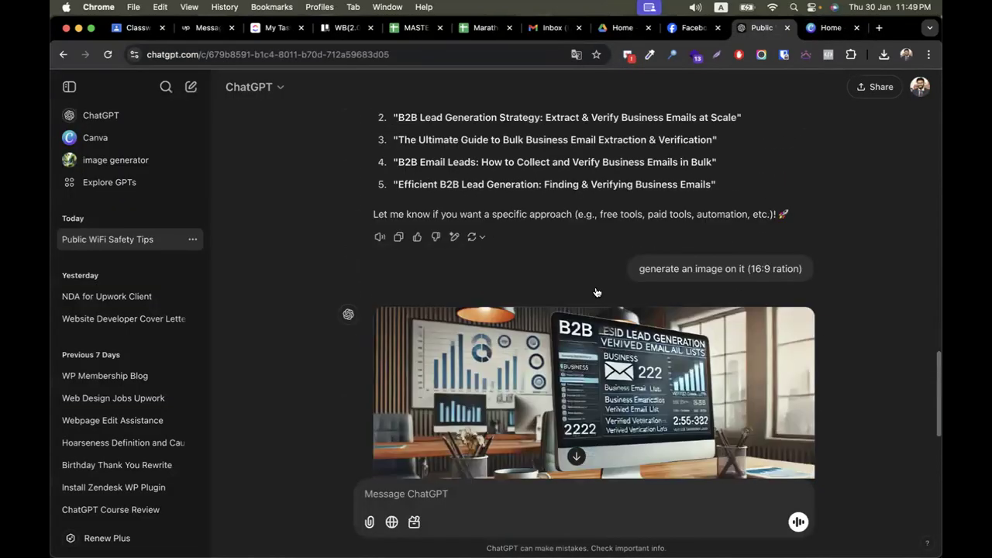
Switch to Canva and create a new custom-size design of 660 × 440 px.
scroll(597, 293, down, 2)
scroll(596, 292, up, 5)
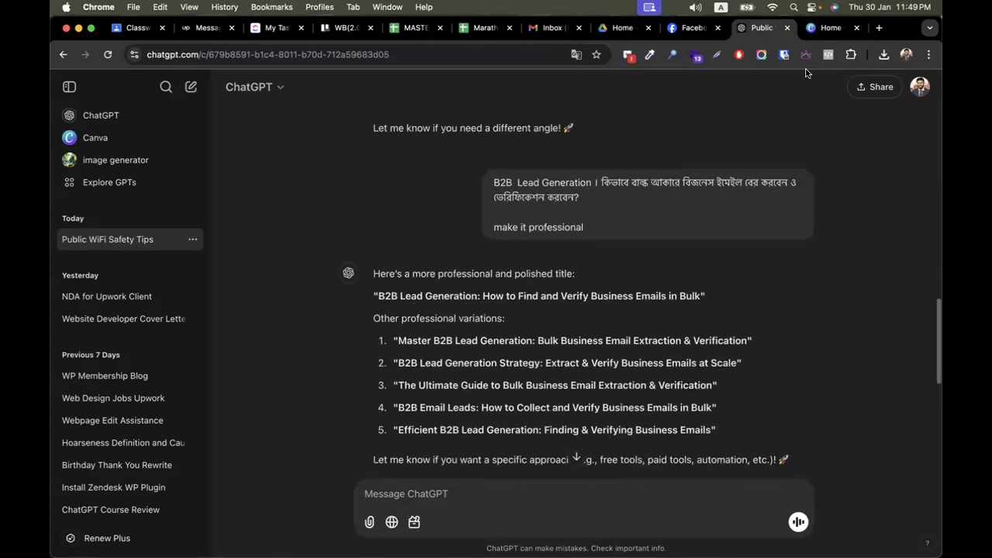
click(823, 31)
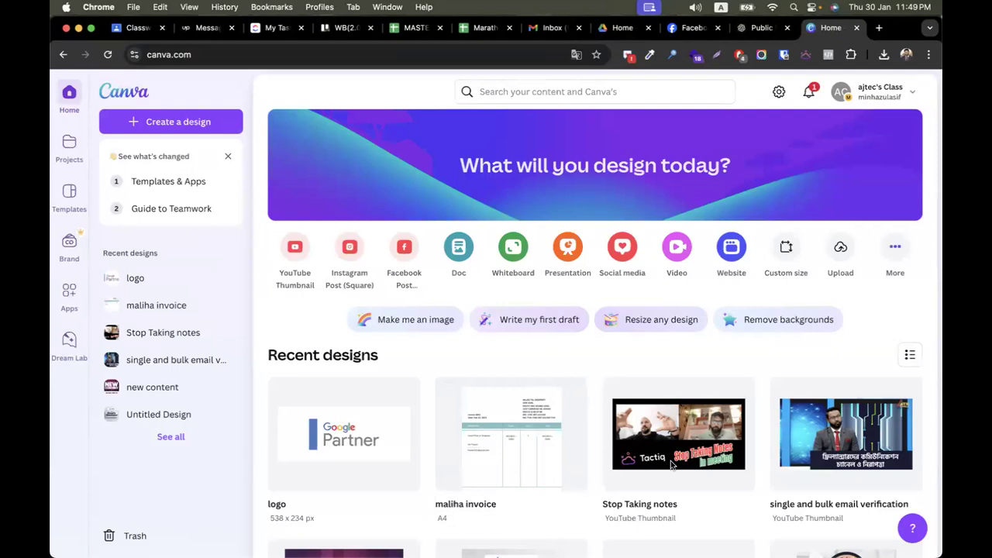
click(786, 248)
text(660)
click(571, 202)
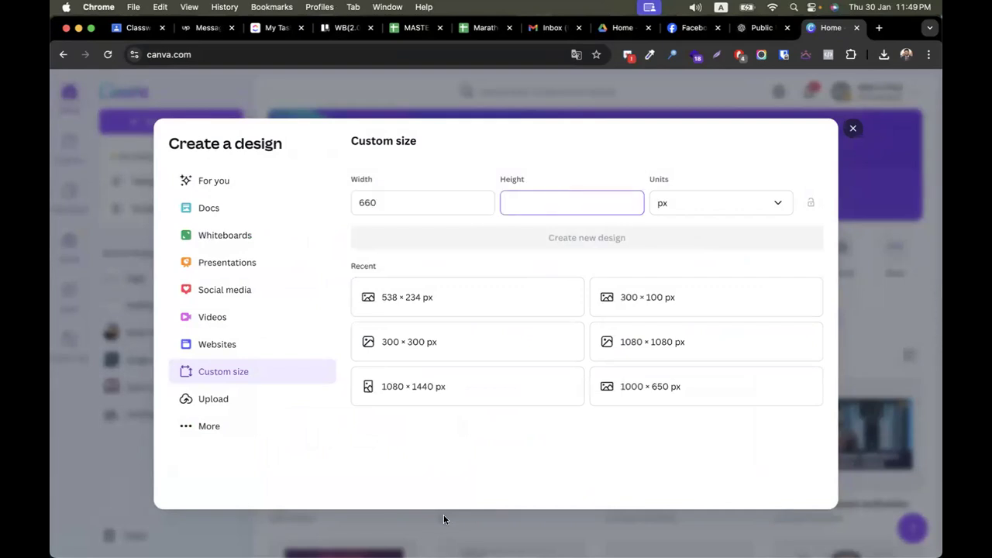
text(440)
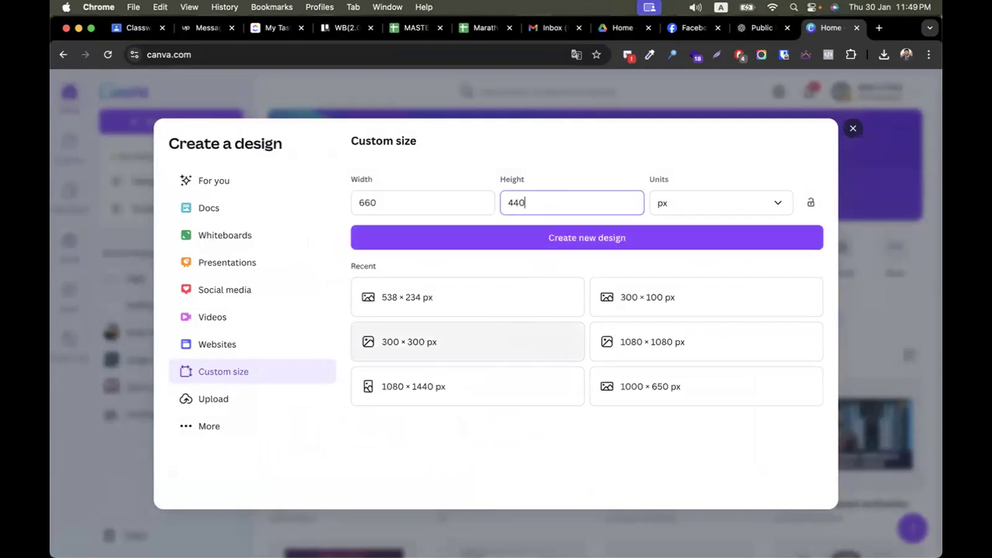
key(Return)
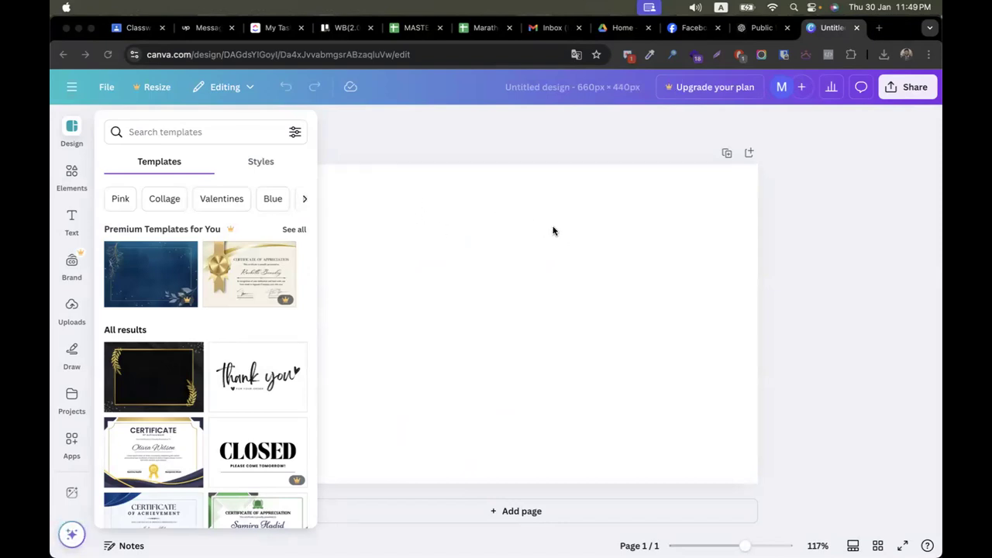
Load the copied Fiverr link in a new tab, close Canva's template list, and bring up the seller's gigs without the Google sign-in suggestion.
click(881, 28)
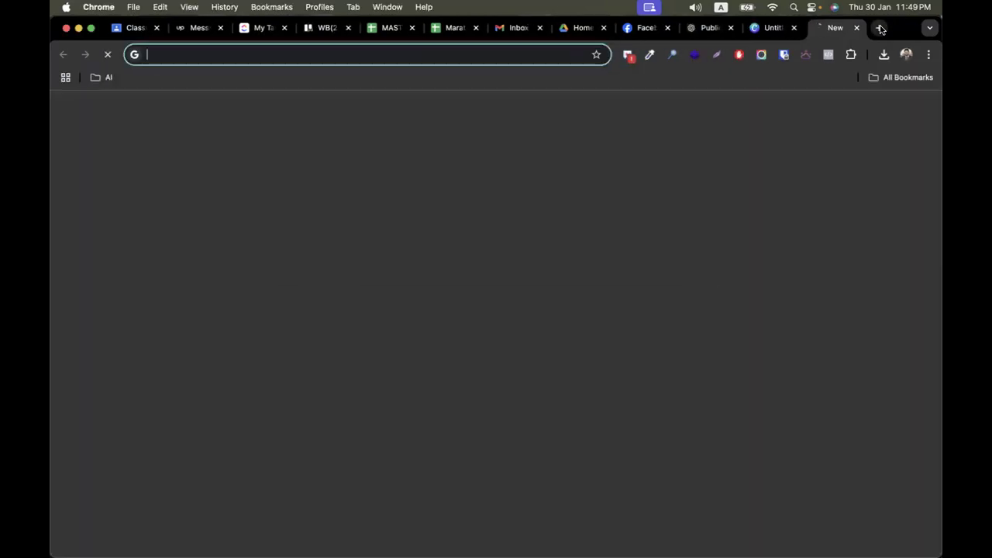
key(super+v)
key(Return)
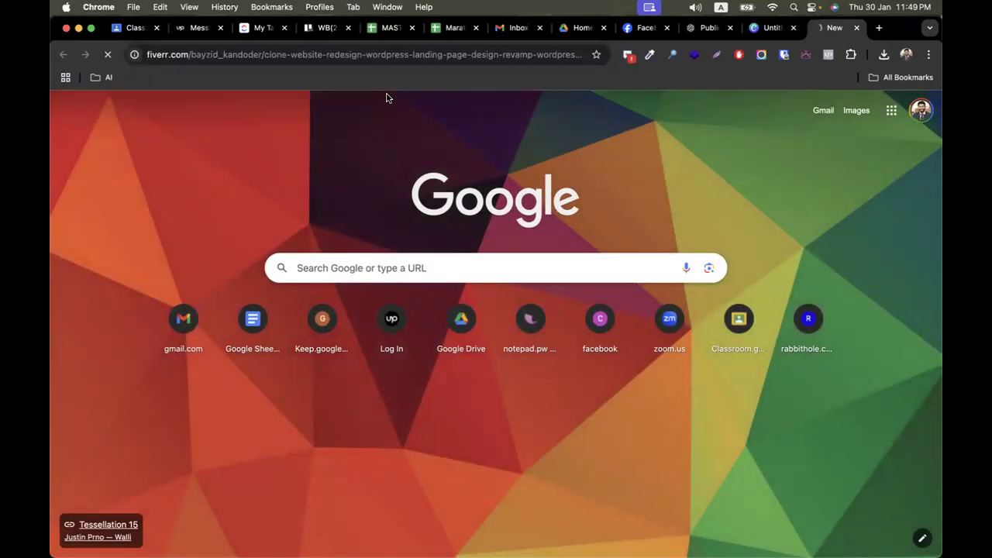
click(772, 28)
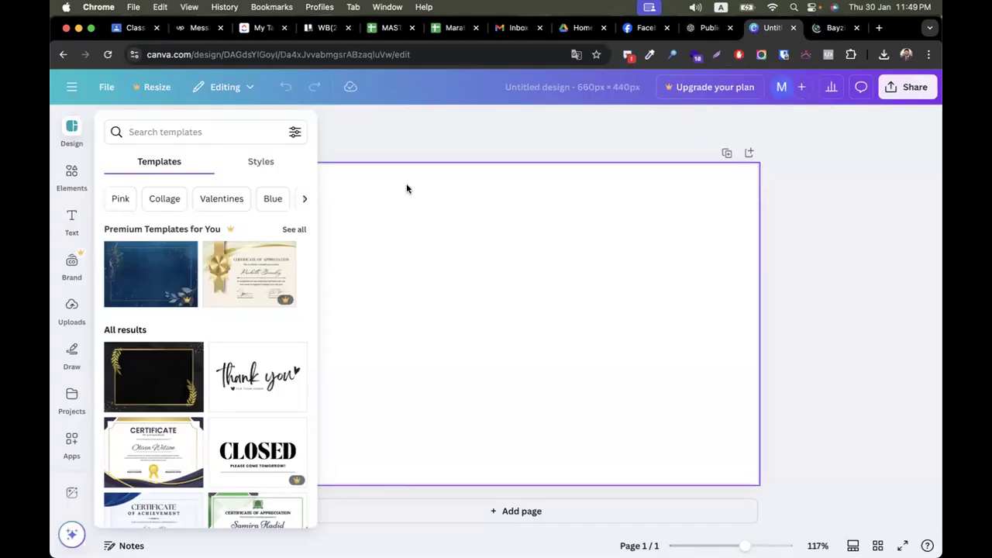
click(453, 130)
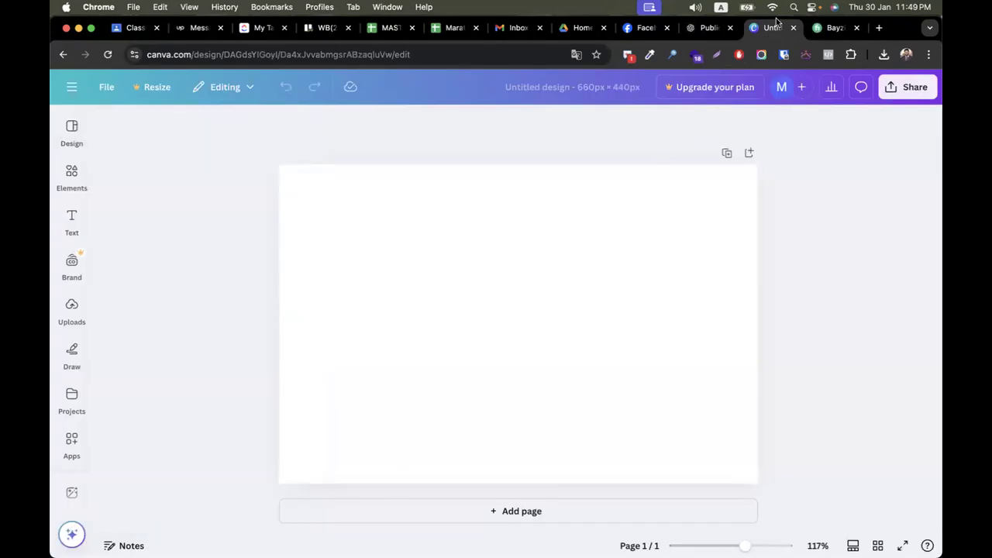
click(839, 32)
scroll(491, 274, down, 5)
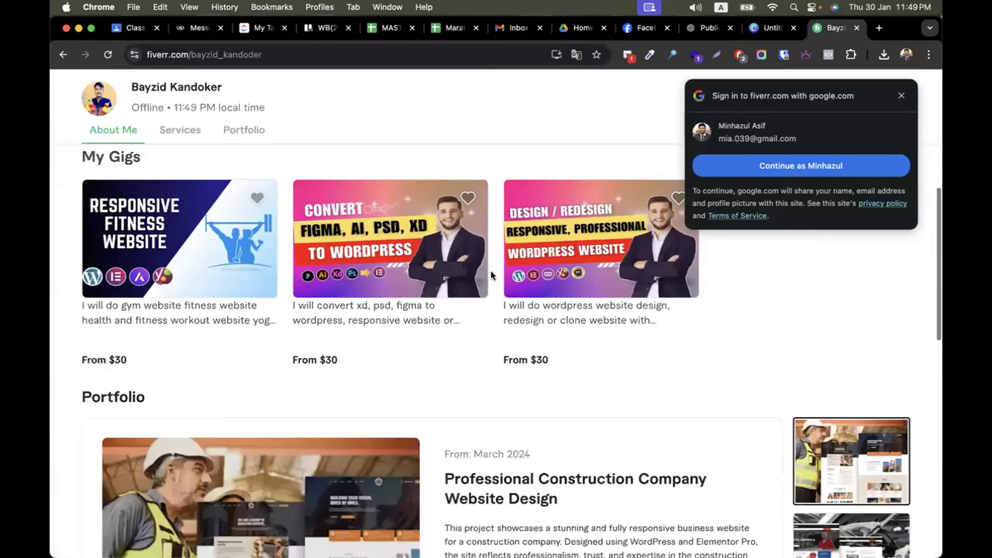
click(900, 96)
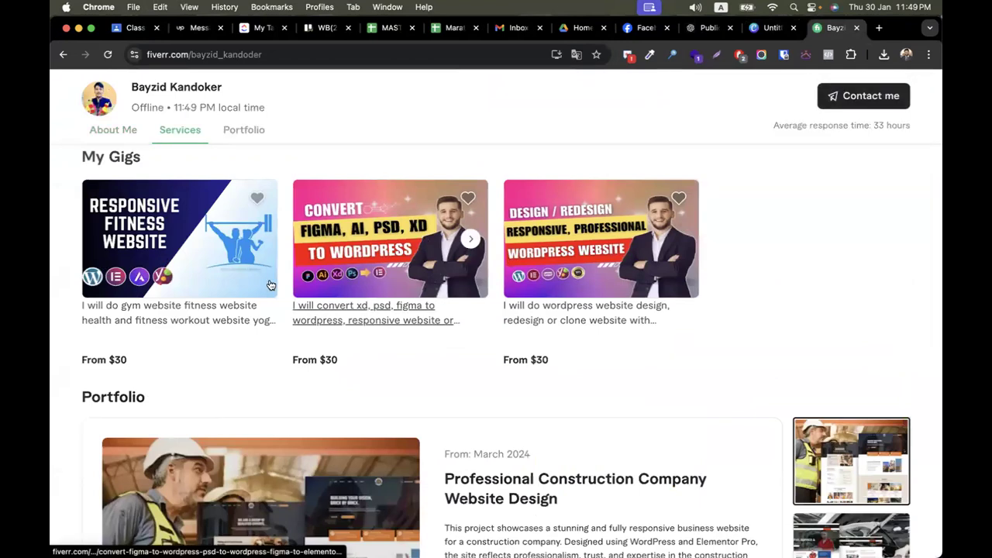
Open the seller's responsive fitness website gig and the WordPress design/redesign gig in separate tabs.
click(193, 200)
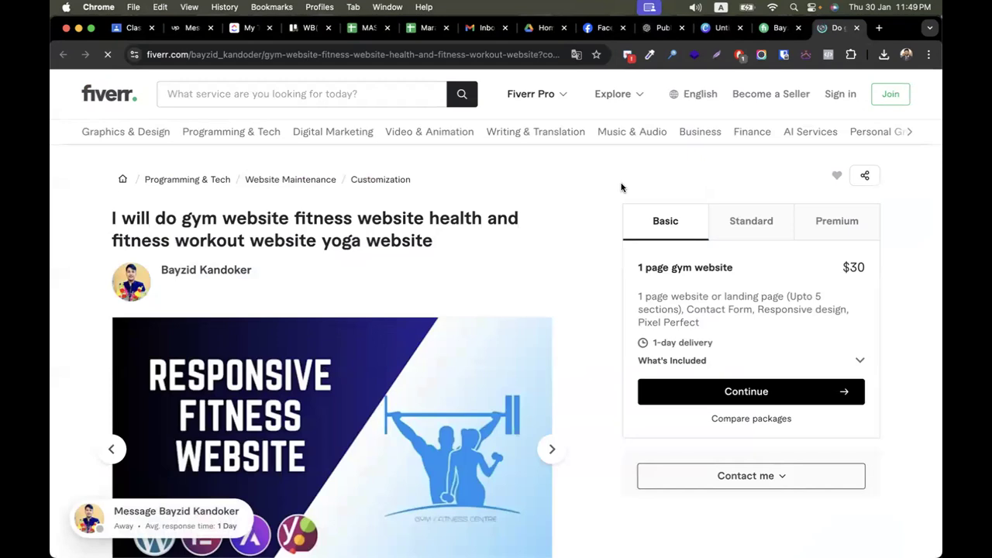
click(772, 28)
click(594, 316)
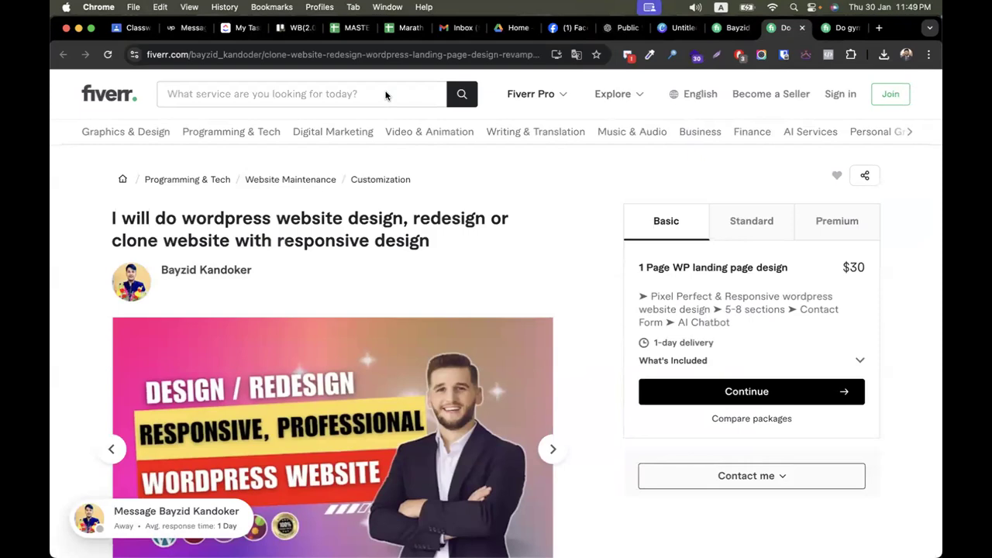
Enlarge the cover image of the WordPress design/redesign gig to full screen and copy it.
scroll(403, 318, down, 3)
scroll(444, 317, up, 2)
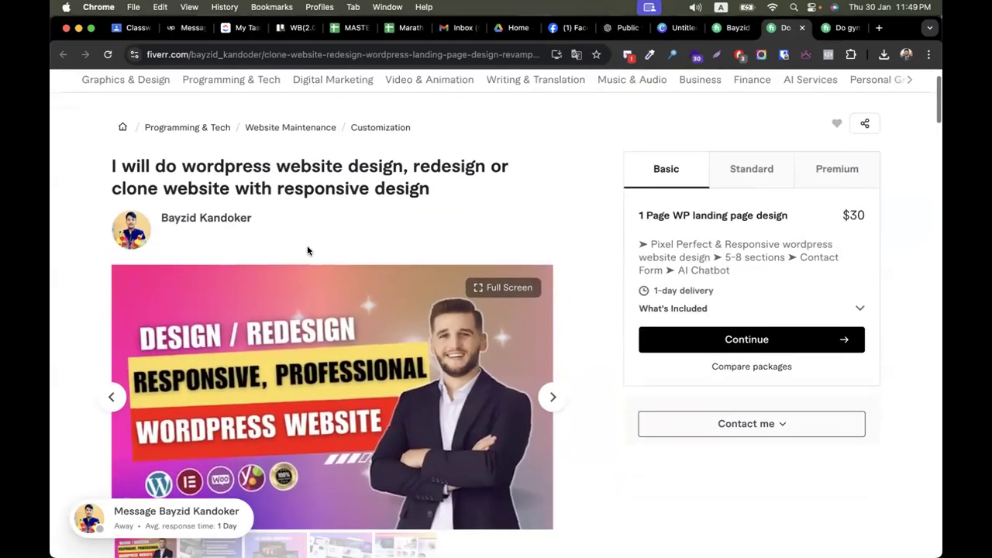
triple_click(310, 188)
scroll(349, 228, down, 1)
scroll(349, 228, down, 1)
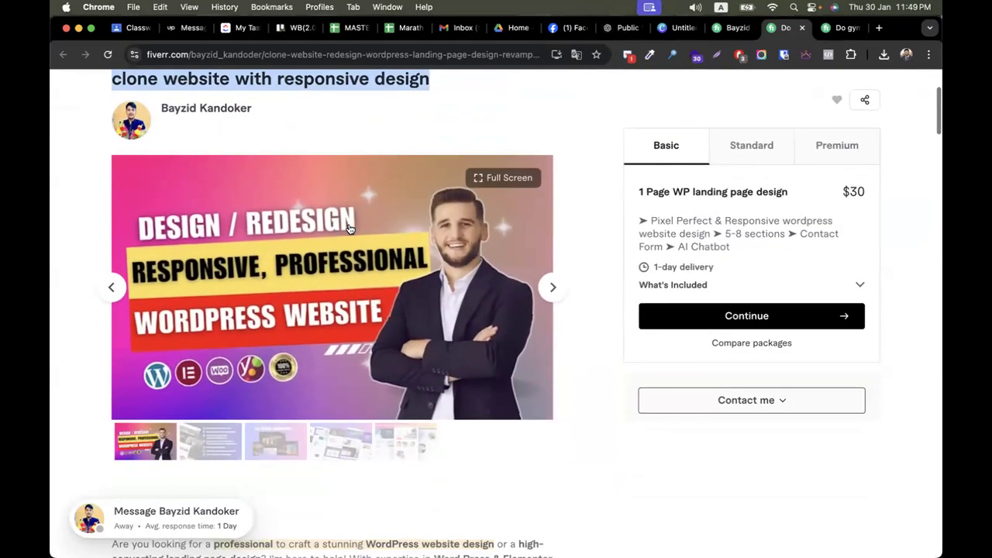
click(349, 224)
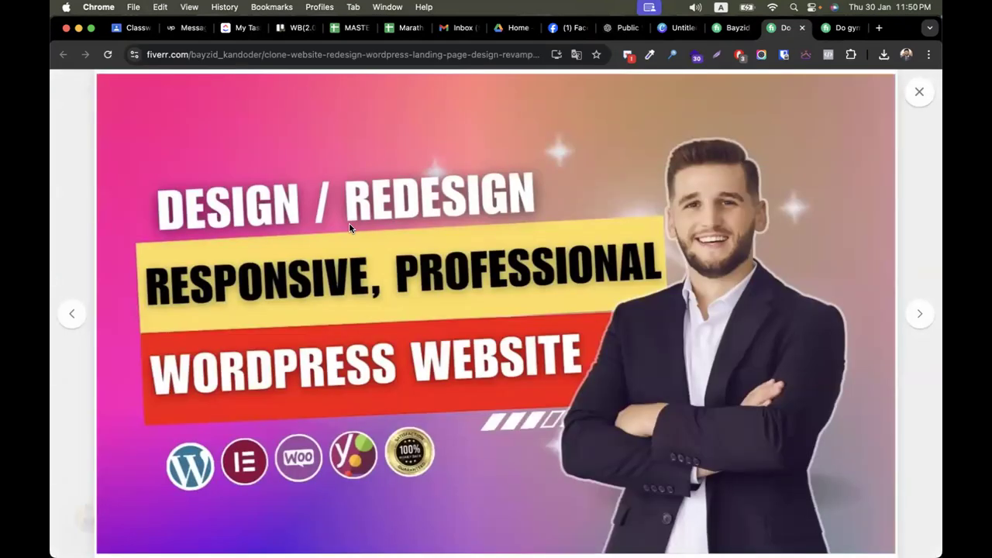
right_click(349, 226)
click(372, 260)
Paste the copied cover image into the Canva design and enlarge it to span the full page width.
click(673, 28)
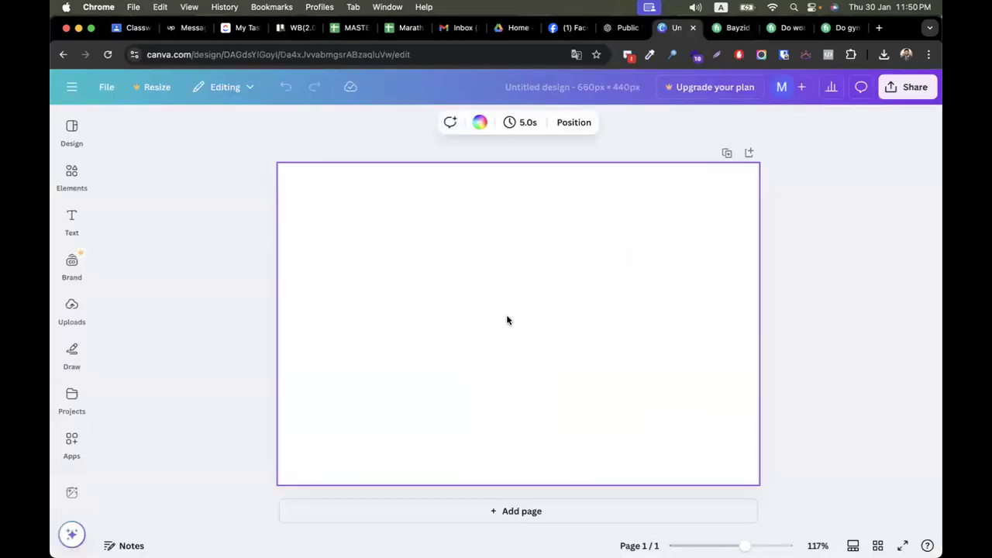
key(super+v)
drag(372, 236, 279, 178)
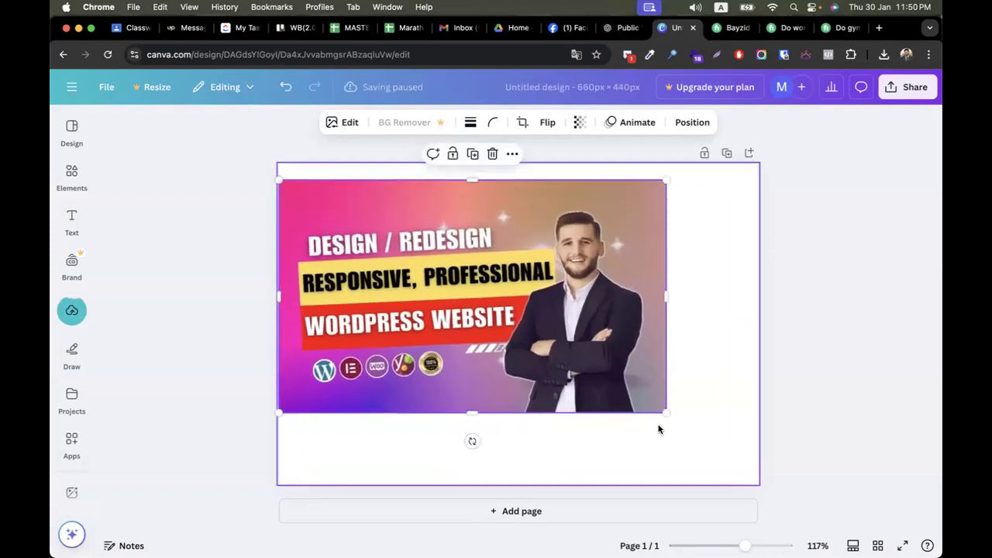
drag(666, 412, 759, 469)
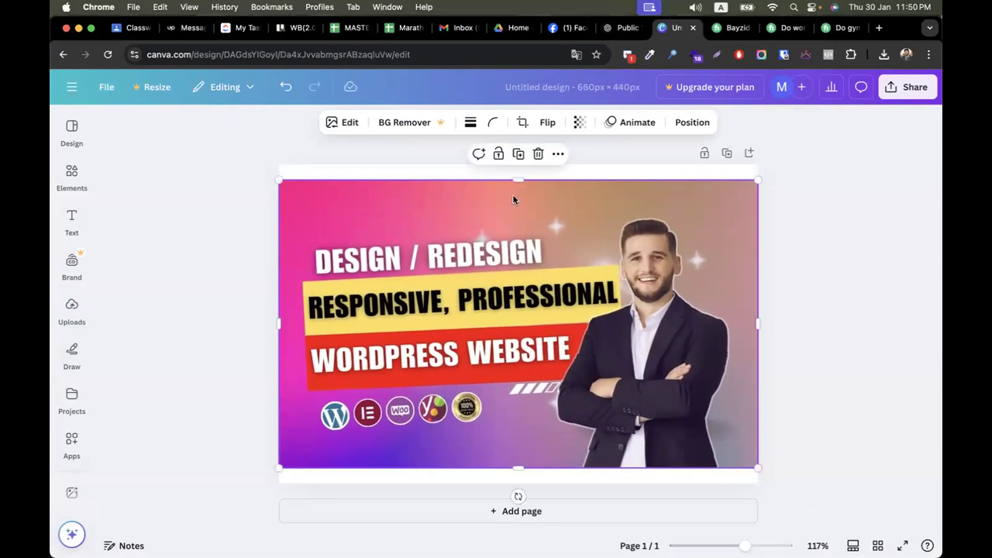
Resize and reposition the cover image so that it fills the full height of the page.
drag(518, 180, 517, 165)
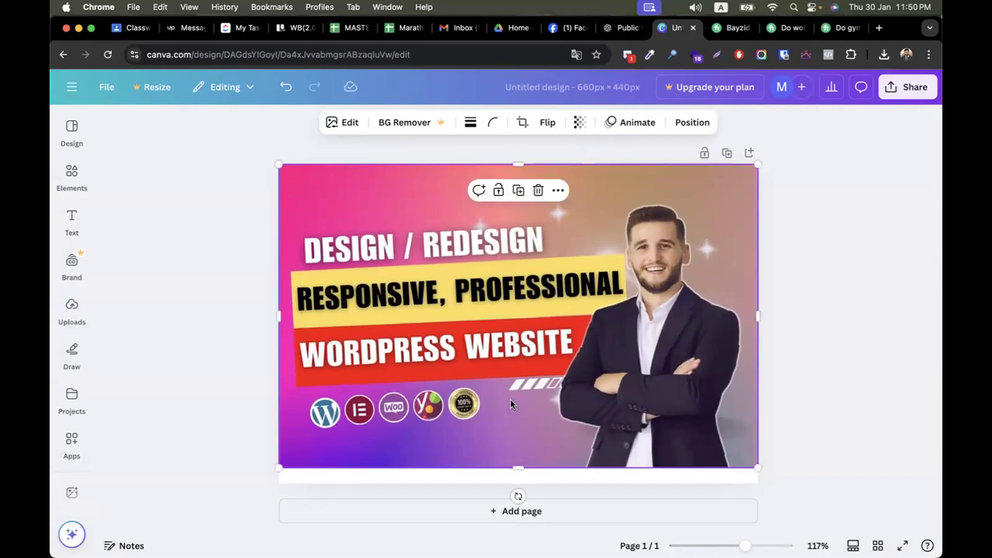
drag(510, 399, 520, 400)
mouse_move(531, 468)
mouse_down()
mouse_move(532, 482)
mouse_move(526, 464)
mouse_up()
mouse_move(290, 464)
mouse_down()
mouse_move(275, 472)
mouse_move(275, 491)
mouse_move(284, 476)
mouse_up()
drag(386, 420, 414, 422)
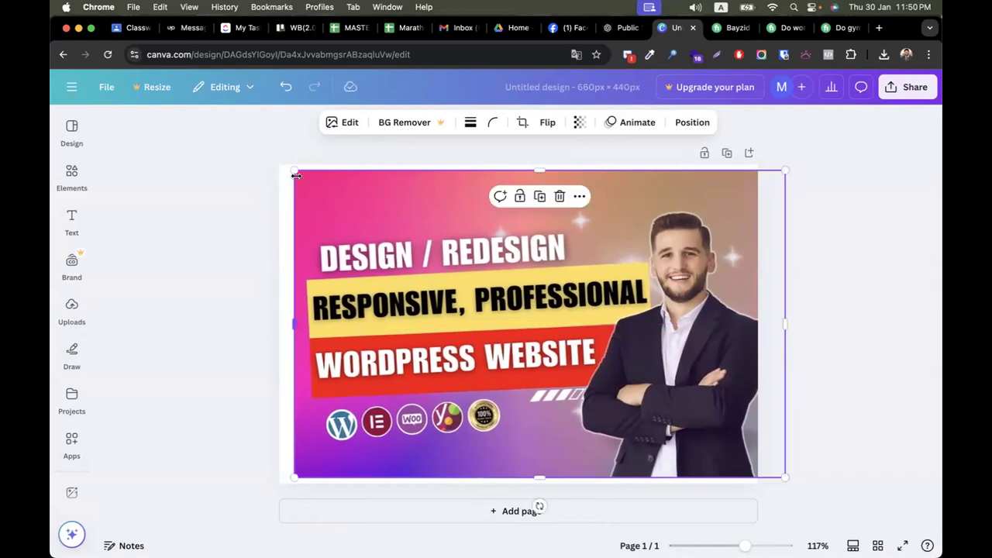
drag(295, 170, 279, 170)
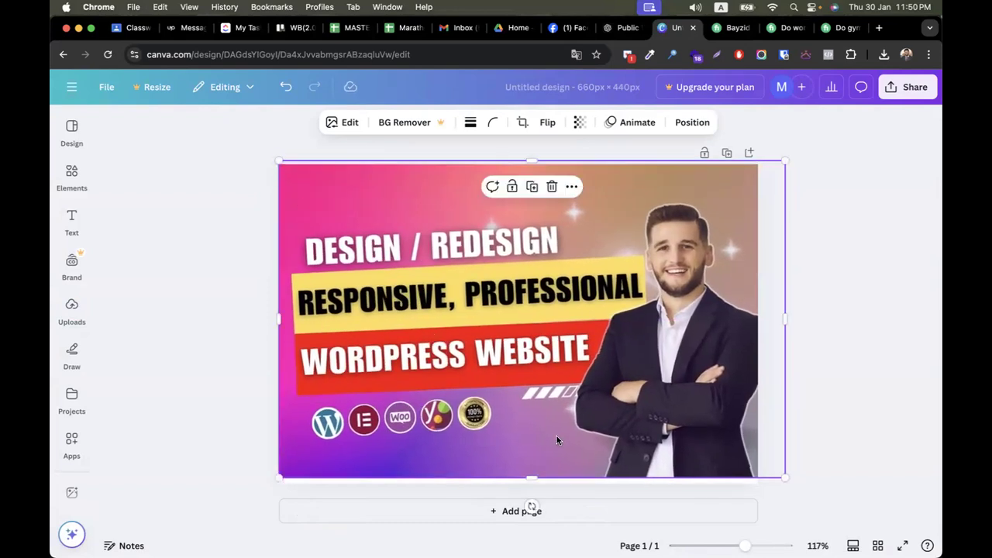
drag(534, 477, 532, 483)
Deselect the cover image and duplicate the page as page 2.
click(846, 357)
click(676, 284)
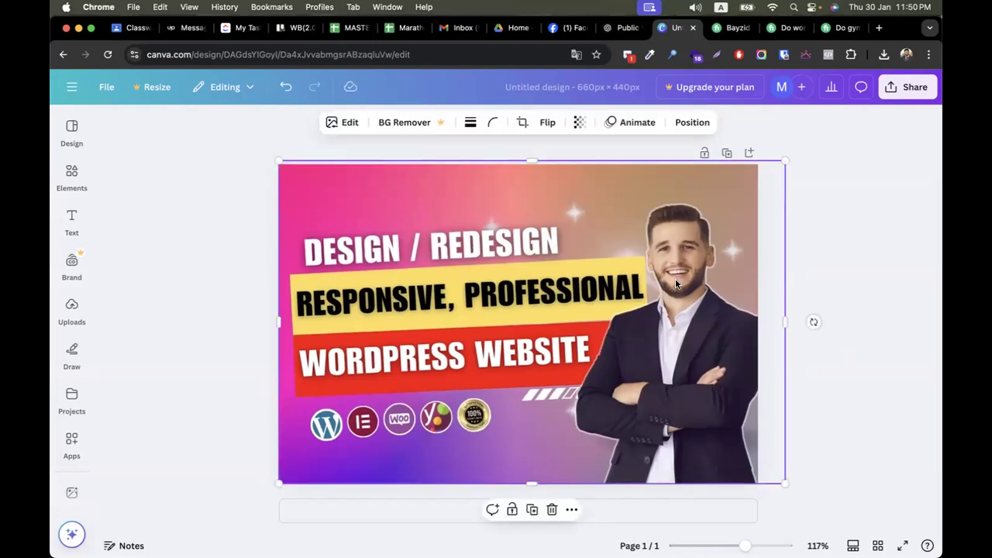
click(824, 253)
click(726, 152)
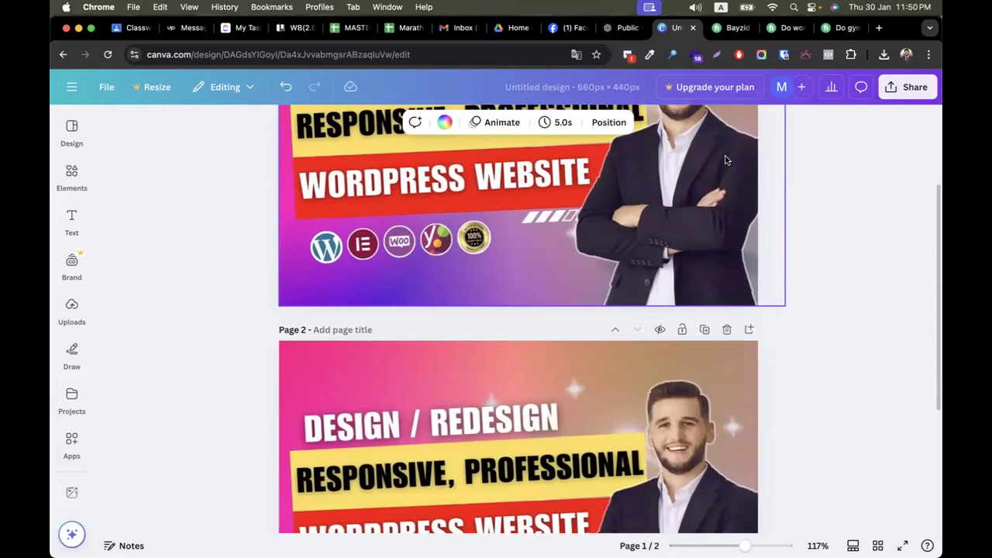
Return to the WordPress gig's full-screen gallery and copy its second image, the feature checklist.
click(841, 28)
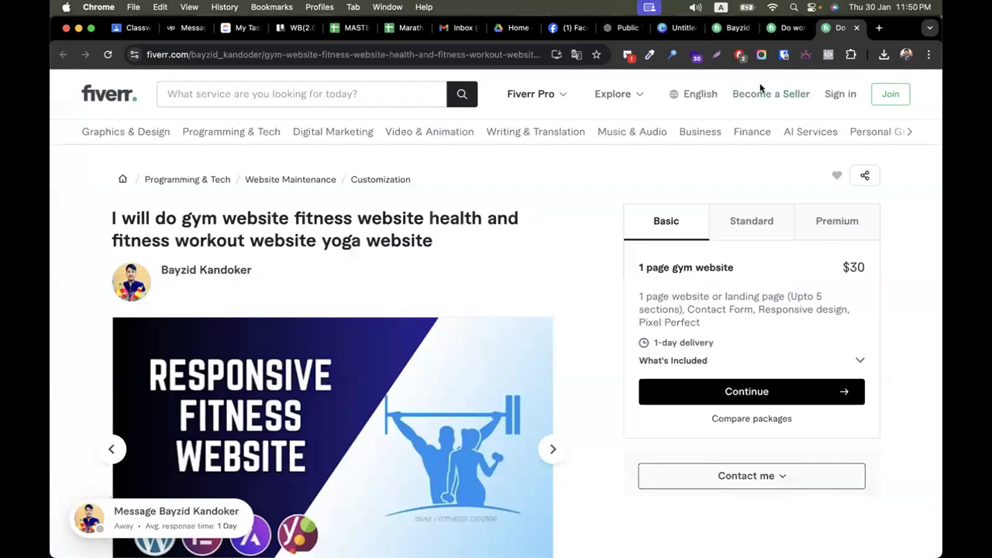
click(773, 29)
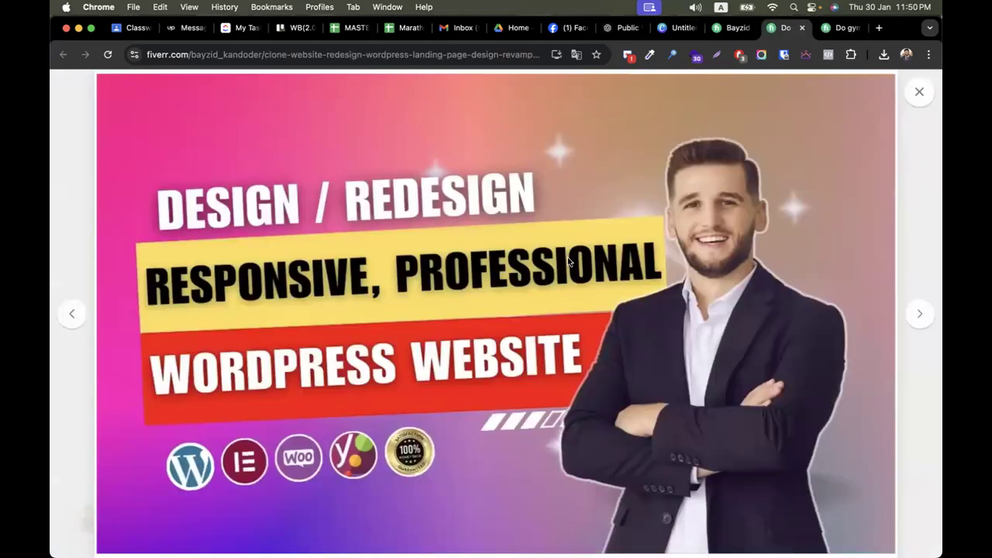
click(918, 314)
right_click(621, 285)
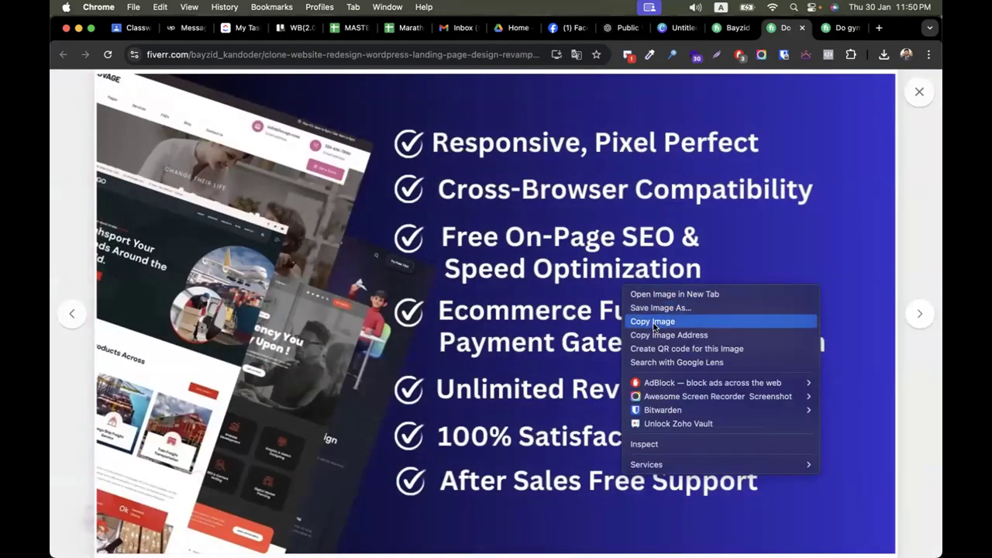
click(654, 324)
Replace the image on page 2 with the copied checklist image, scaled to the page width and extended to the upper edge.
click(661, 28)
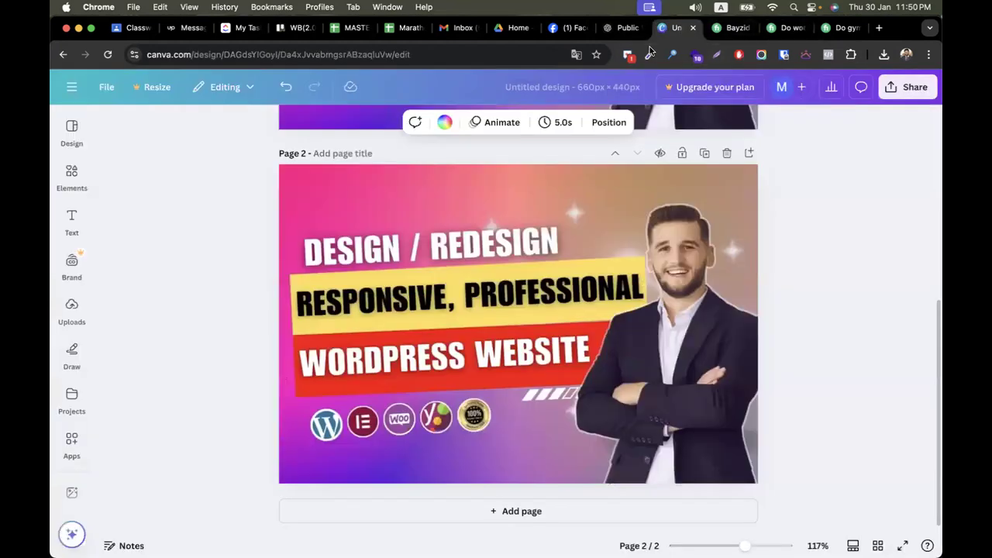
click(694, 369)
key(BackSpace)
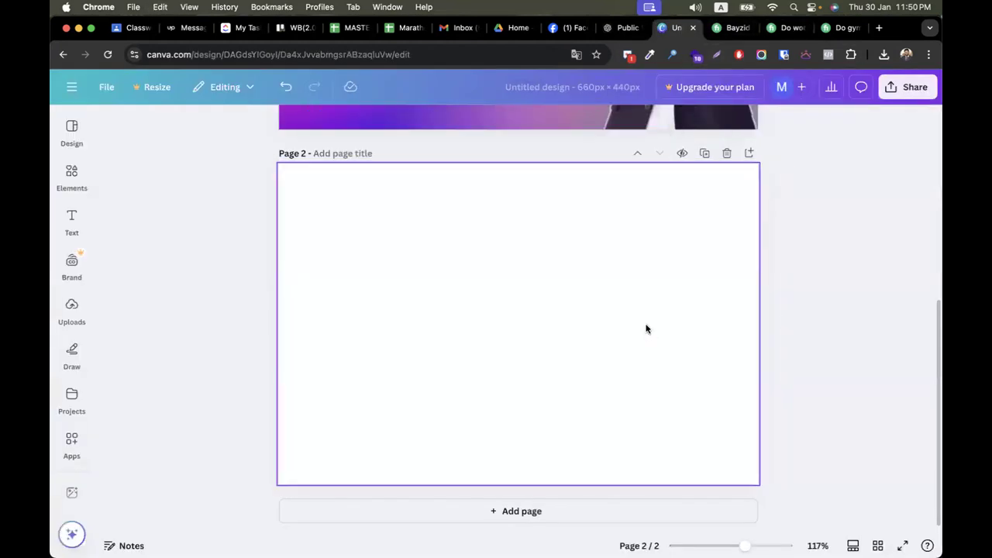
key(super+v)
drag(371, 236, 279, 180)
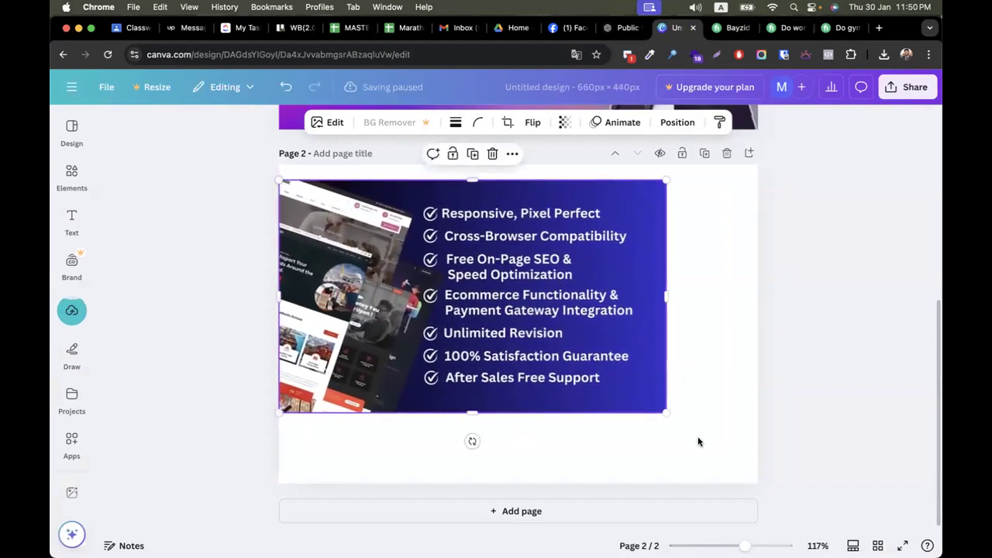
drag(665, 414, 758, 469)
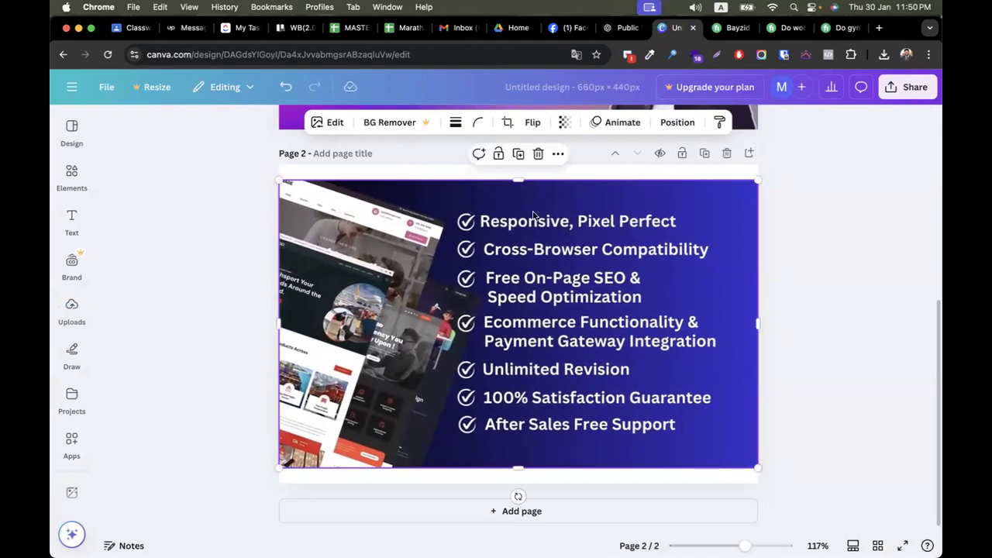
drag(518, 177, 517, 164)
Go back to the WordPress gig, leave the full-screen gallery and bring up its first image.
click(741, 27)
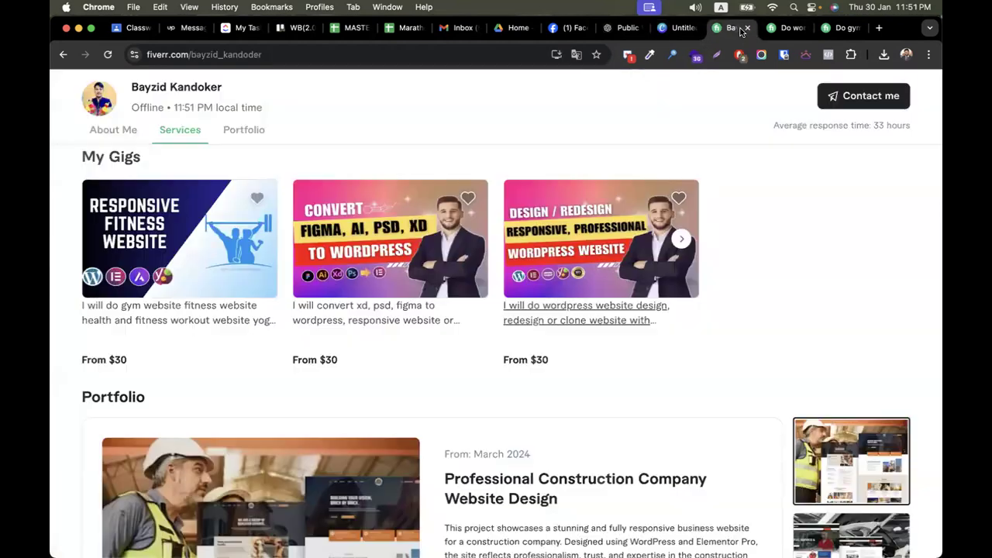
click(776, 28)
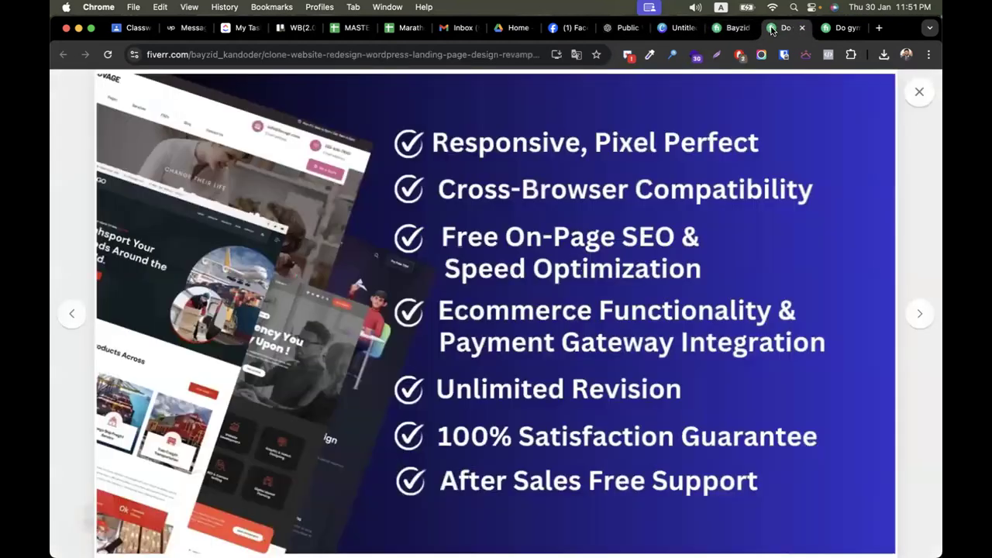
click(918, 90)
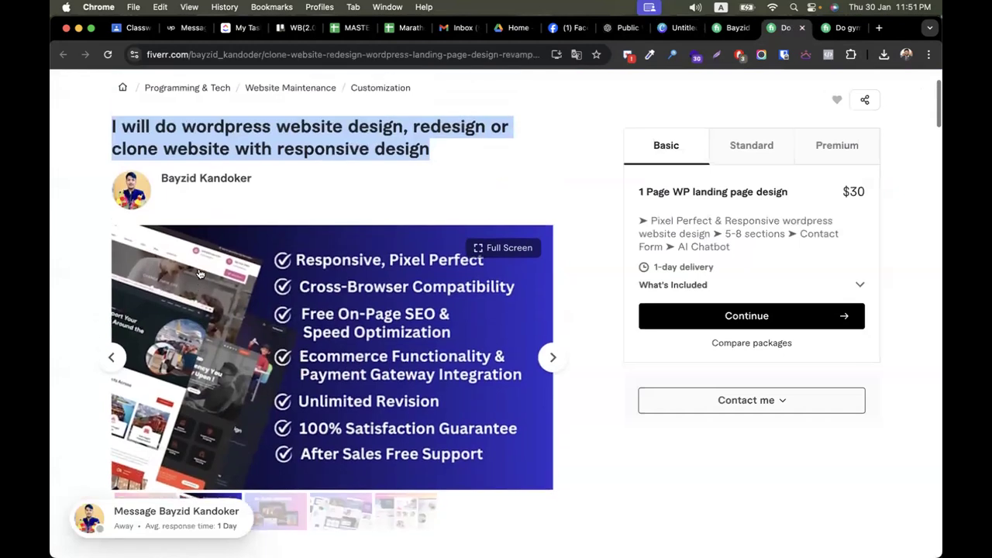
click(118, 365)
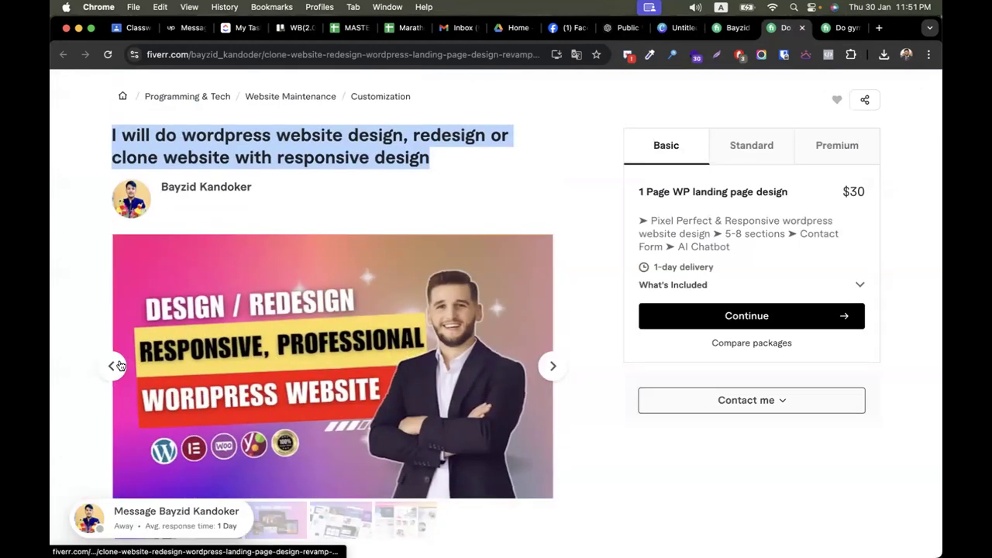
Extend the checklist image on page 2 to the page's lower edge and duplicate the page as page 3.
click(551, 367)
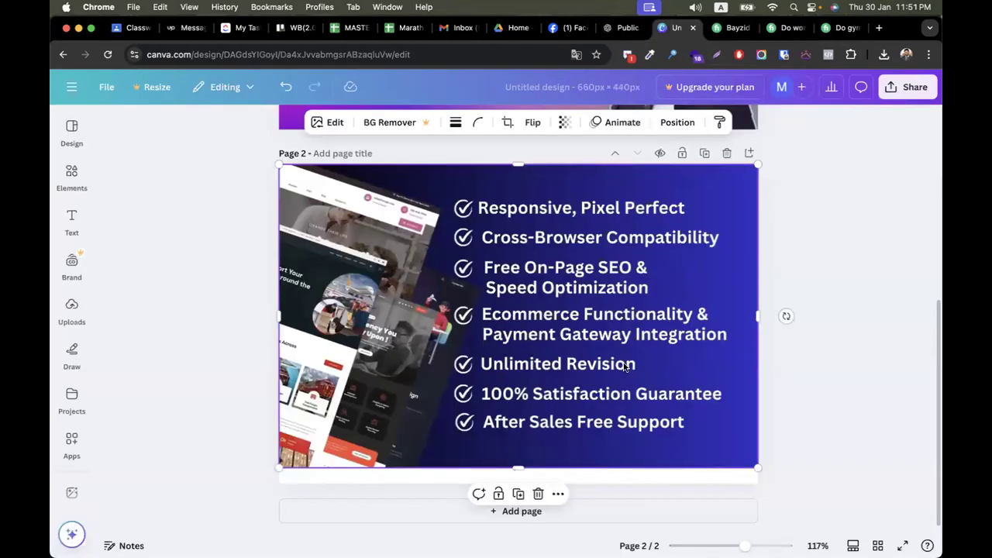
drag(519, 467, 522, 483)
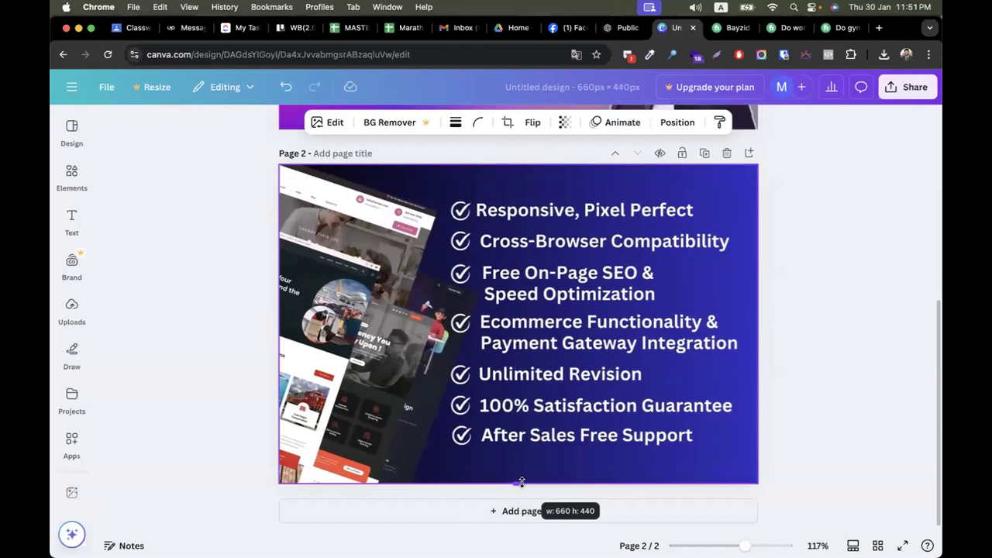
click(704, 153)
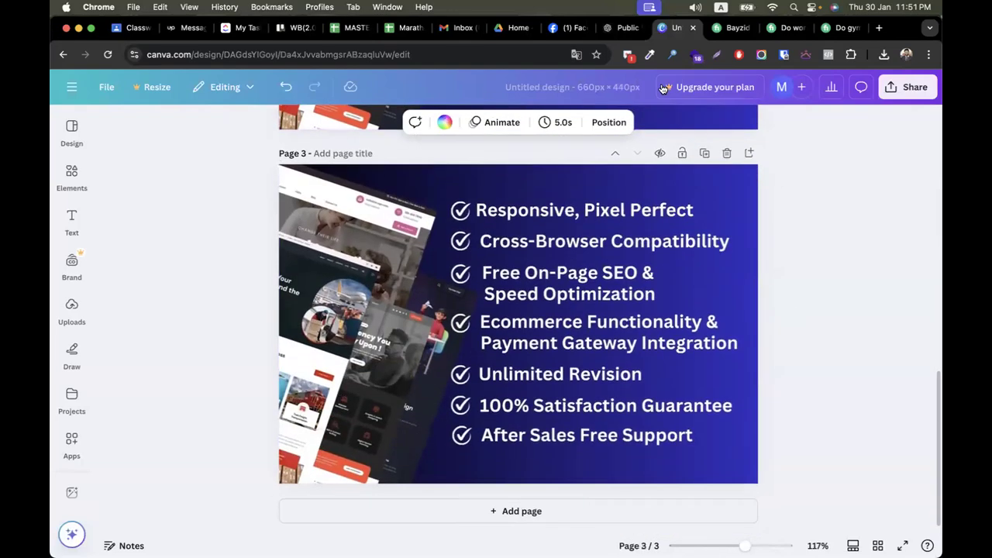
Return to the WordPress gig, enlarge its "All Device Compatible" image to full screen and copy it.
click(737, 29)
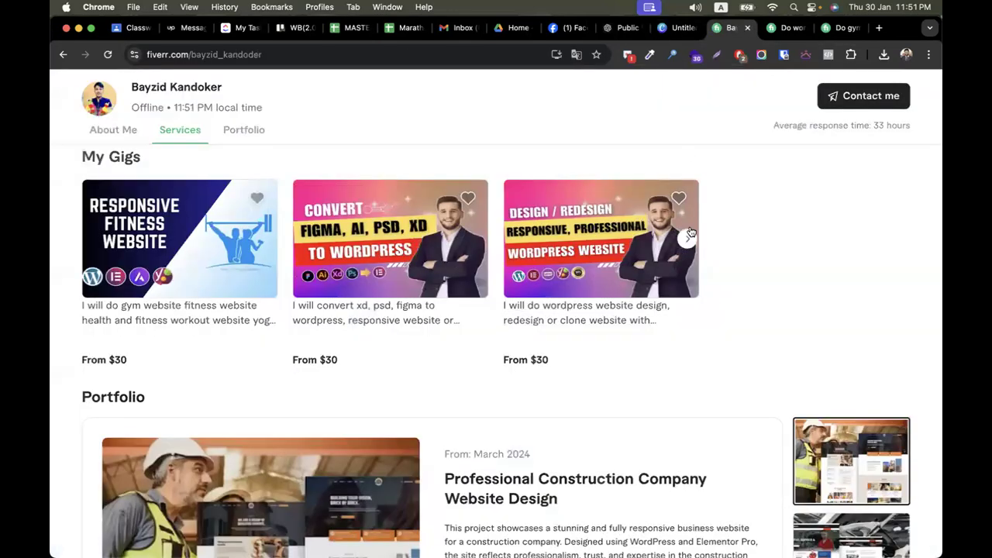
click(777, 29)
click(555, 363)
scroll(542, 294, down, 1)
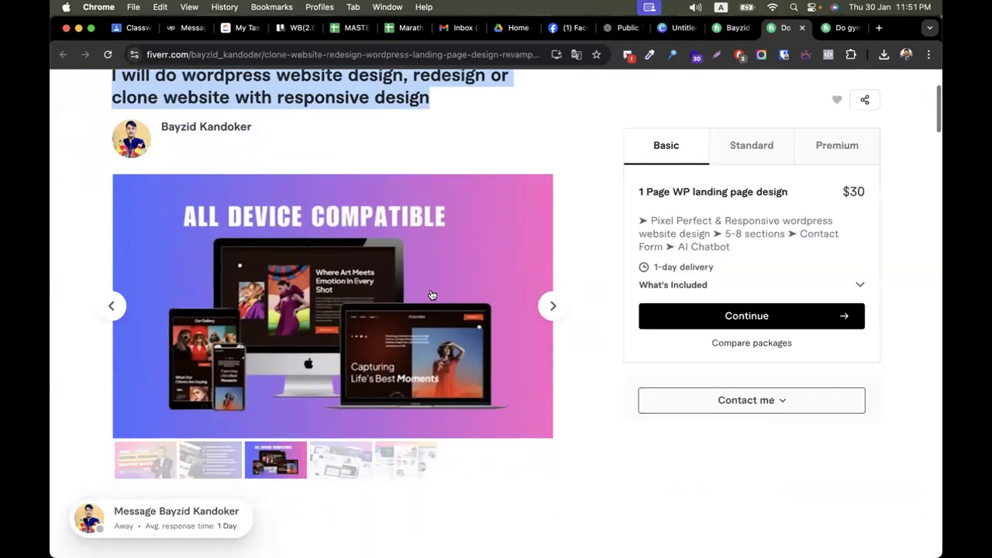
click(426, 289)
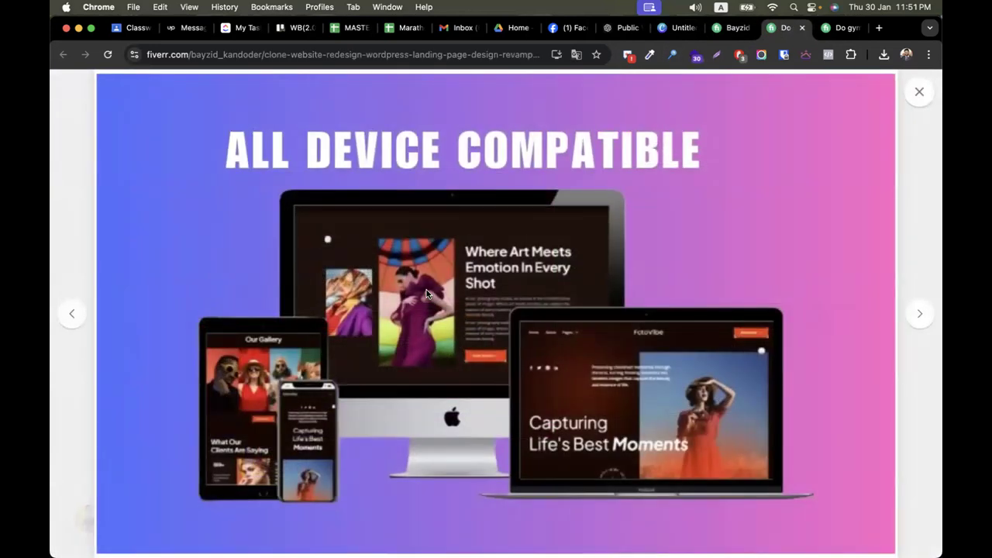
right_click(427, 291)
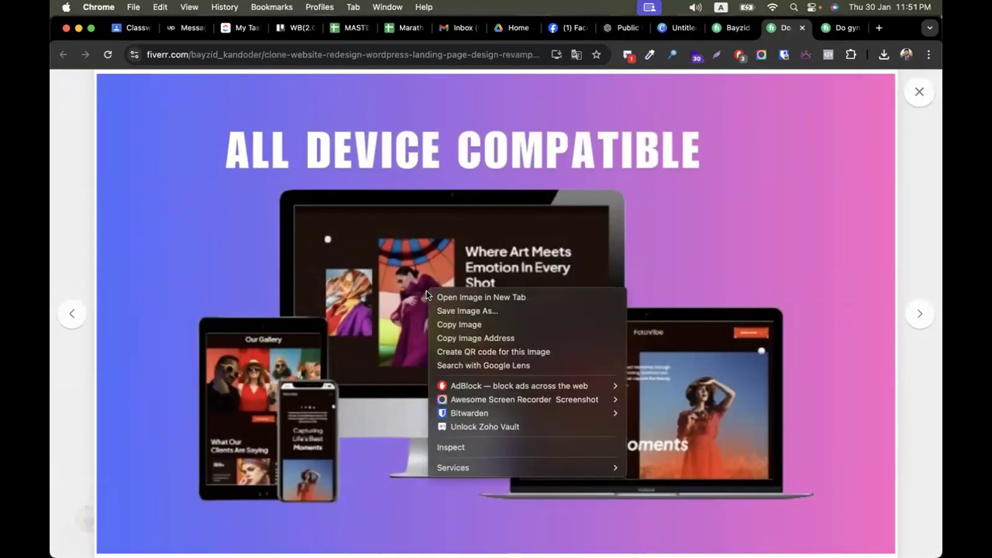
click(459, 325)
Back in the Canva design, replace the checklist image on page 3 with the copied device image.
click(673, 27)
click(498, 251)
key(BackSpace)
key(super+v)
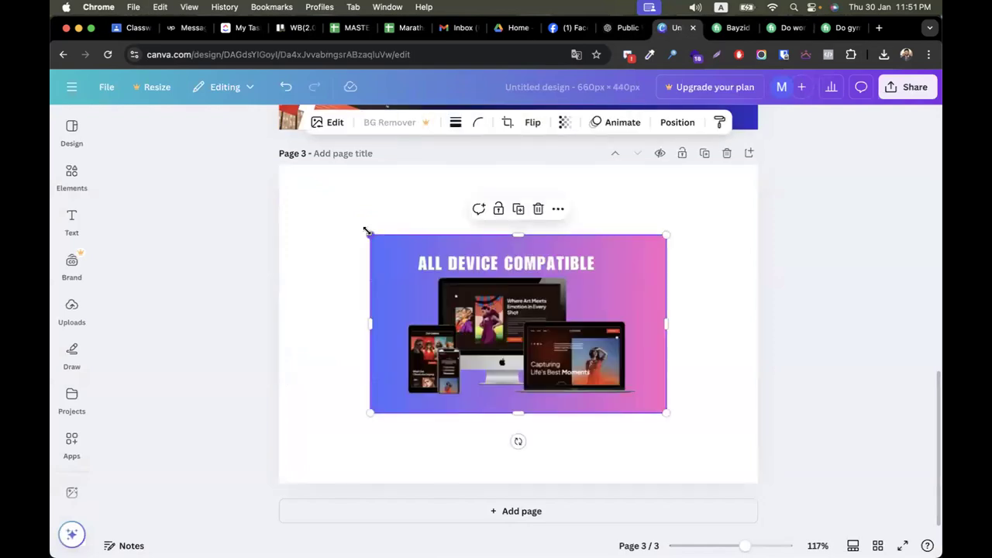
Scale the device image to the full width of page 3, extend it to the upper and lower edges, and deselect it.
drag(368, 233, 279, 180)
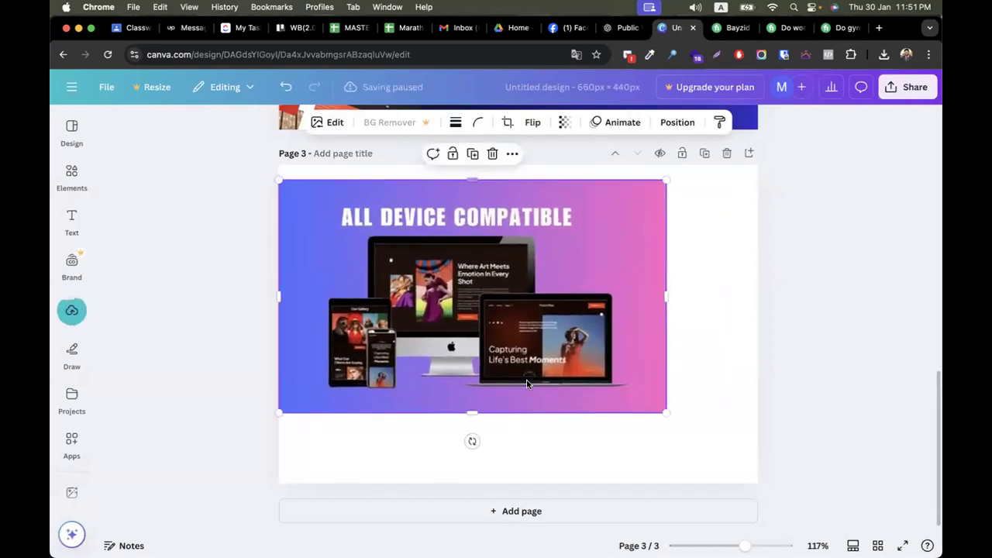
drag(666, 413, 755, 482)
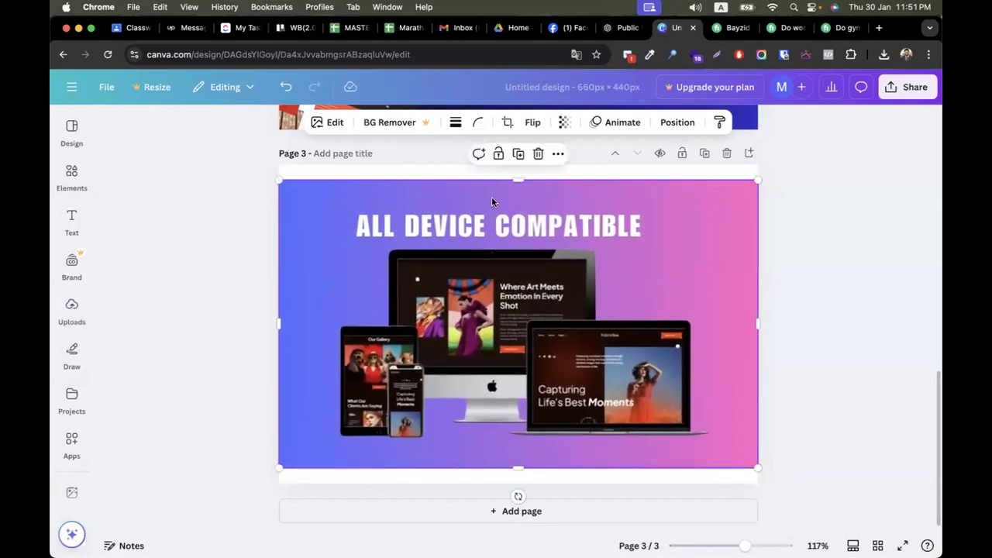
drag(517, 180, 517, 161)
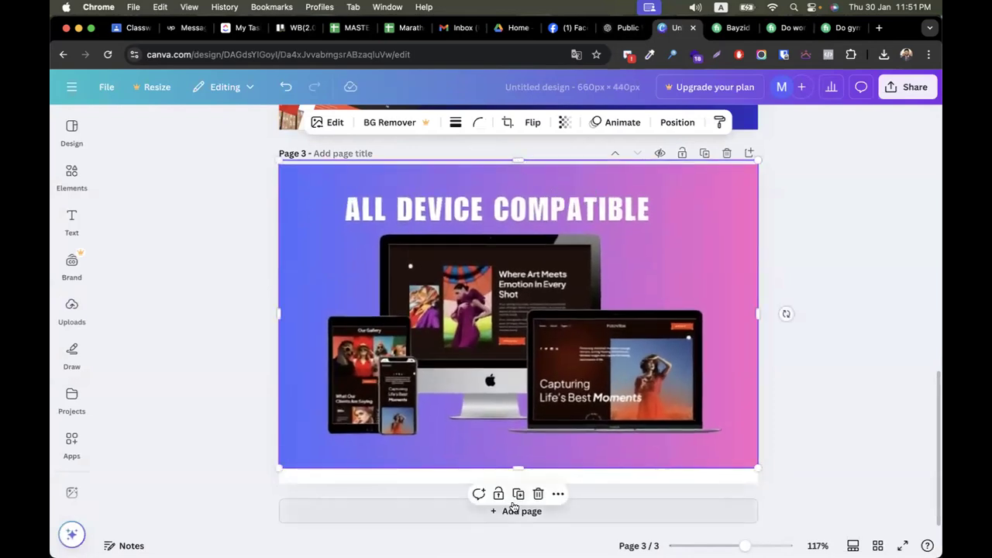
drag(521, 466, 519, 484)
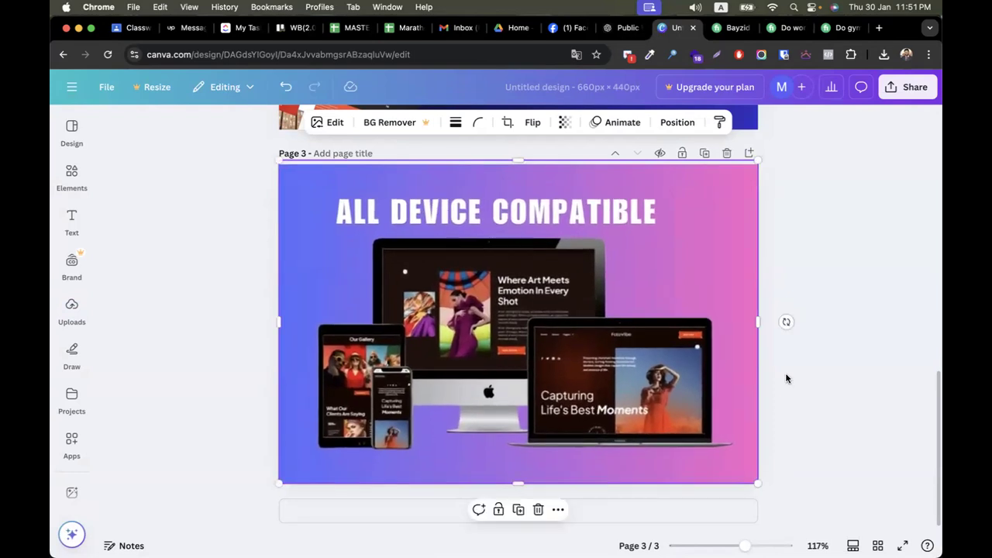
click(831, 294)
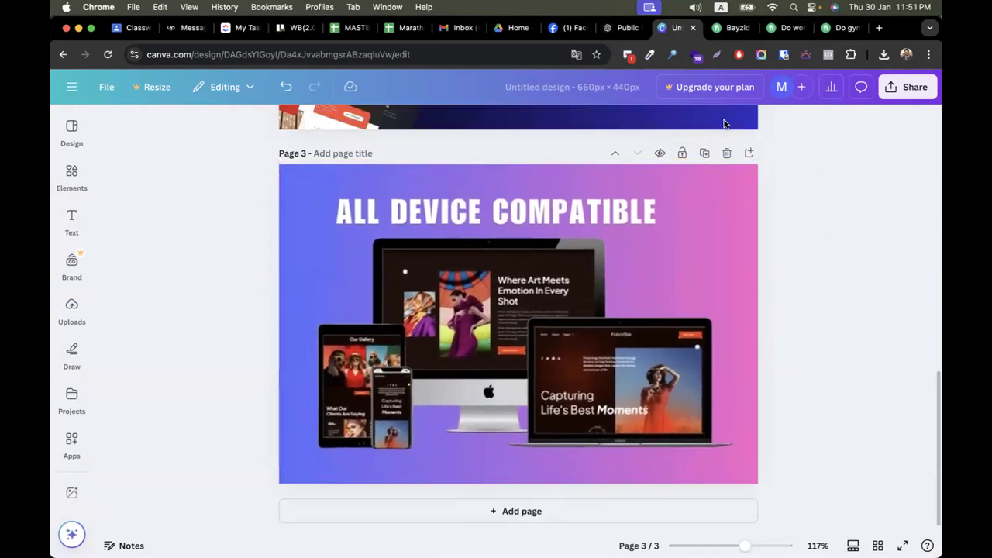
Title the design "wp" and download all three pages as JPG.
click(608, 90)
text(wp)
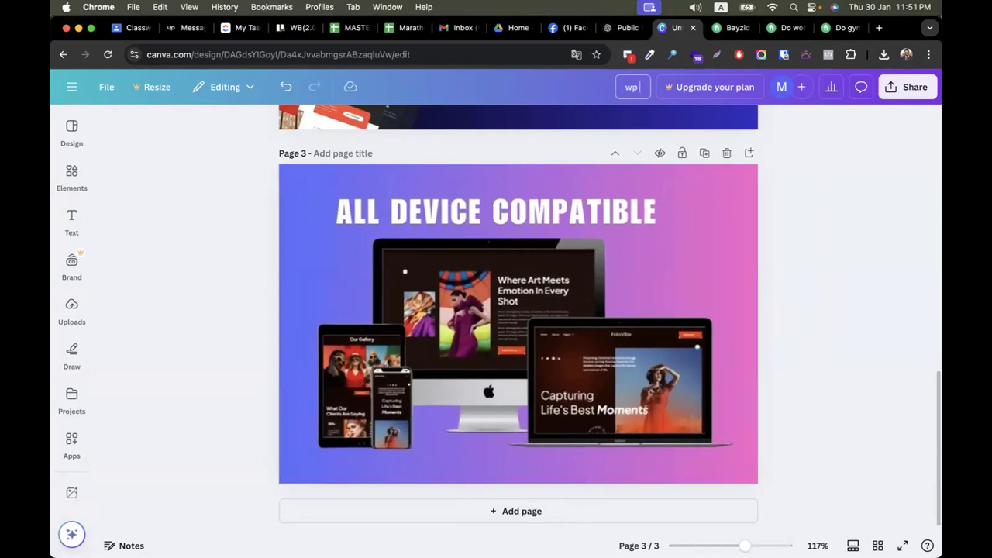
click(906, 86)
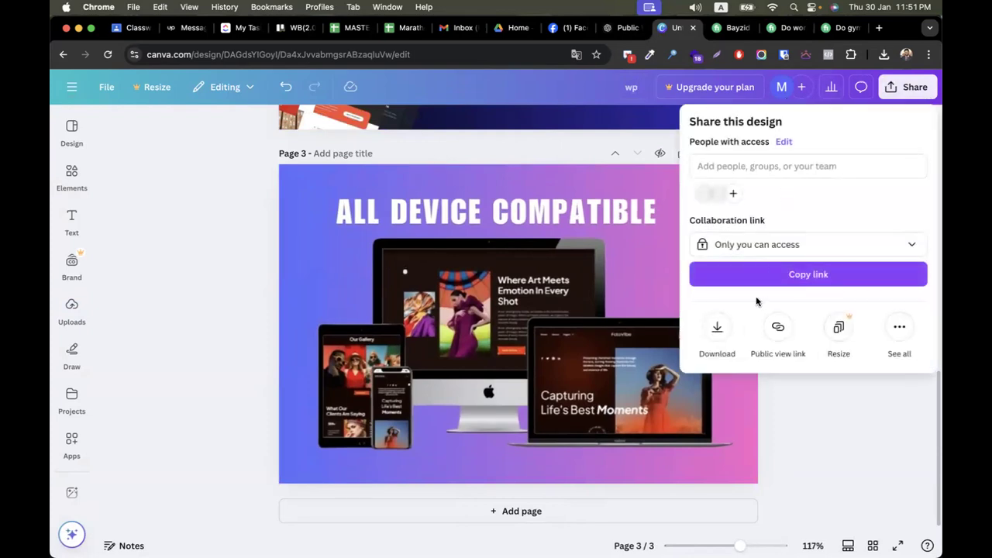
click(720, 329)
click(752, 175)
click(744, 211)
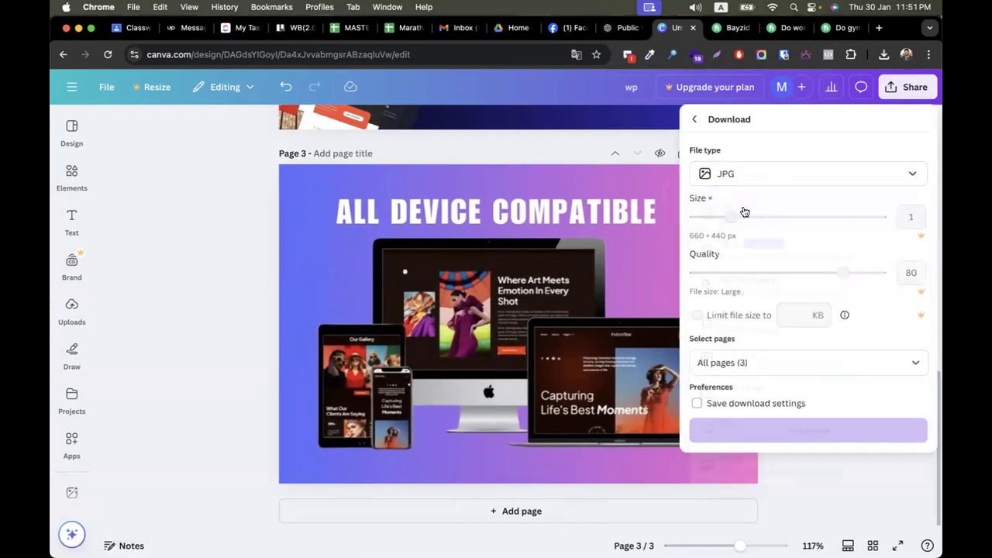
click(745, 362)
click(745, 362)
click(764, 430)
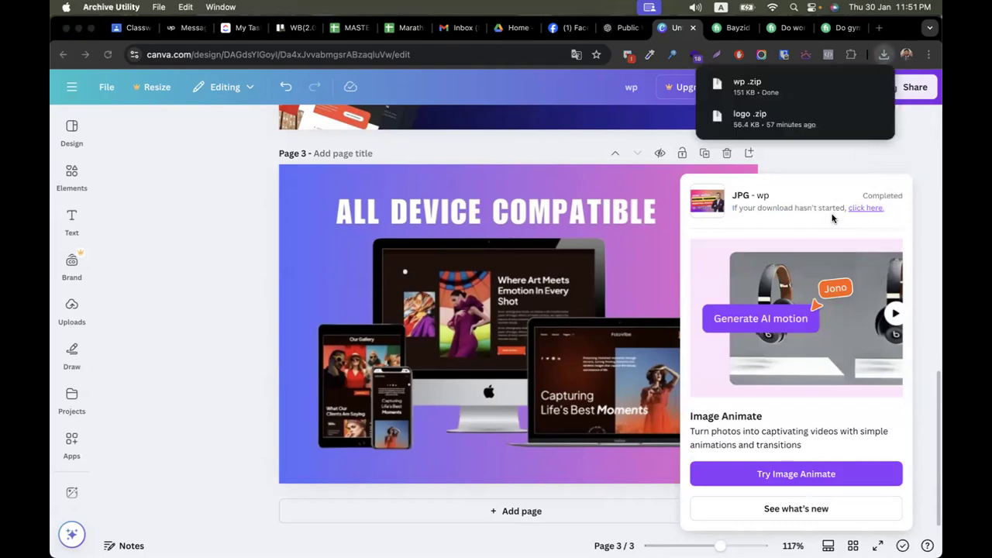
Open the WeTransfer website in a new browser tab.
click(880, 28)
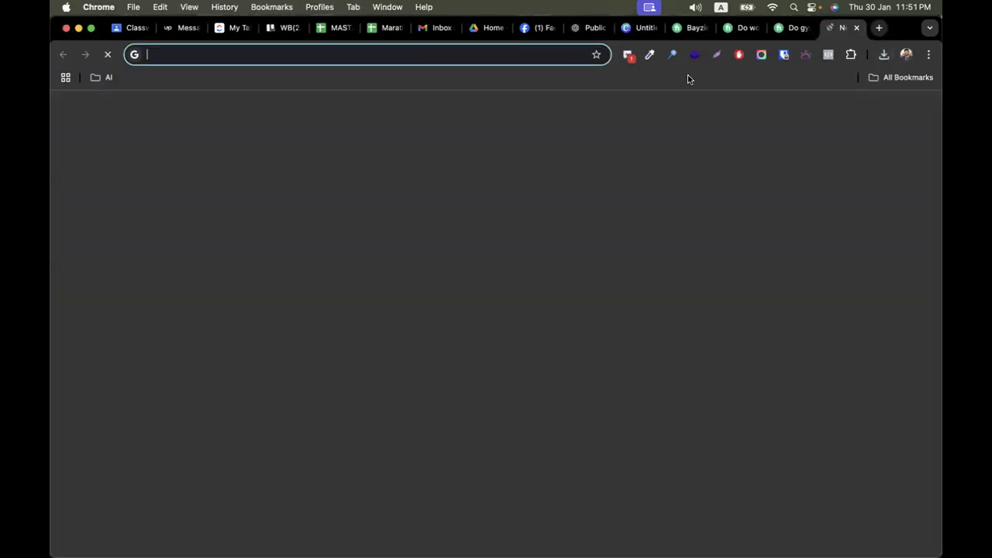
text(wet)
click(513, 80)
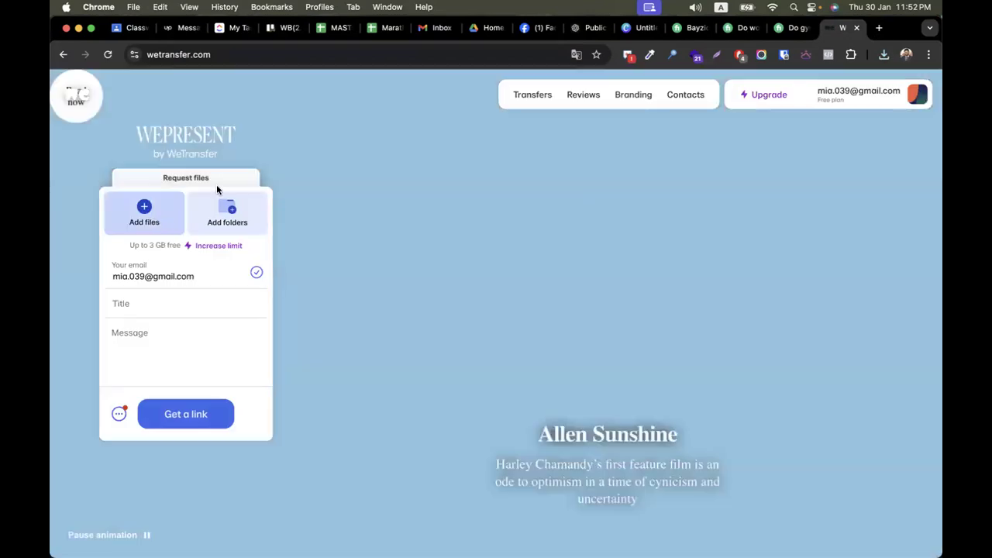
Upload 1.jpg, 2.jpg and 3.jpg from the newest wp folder in Downloads as a link transfer and copy its download link.
click(146, 211)
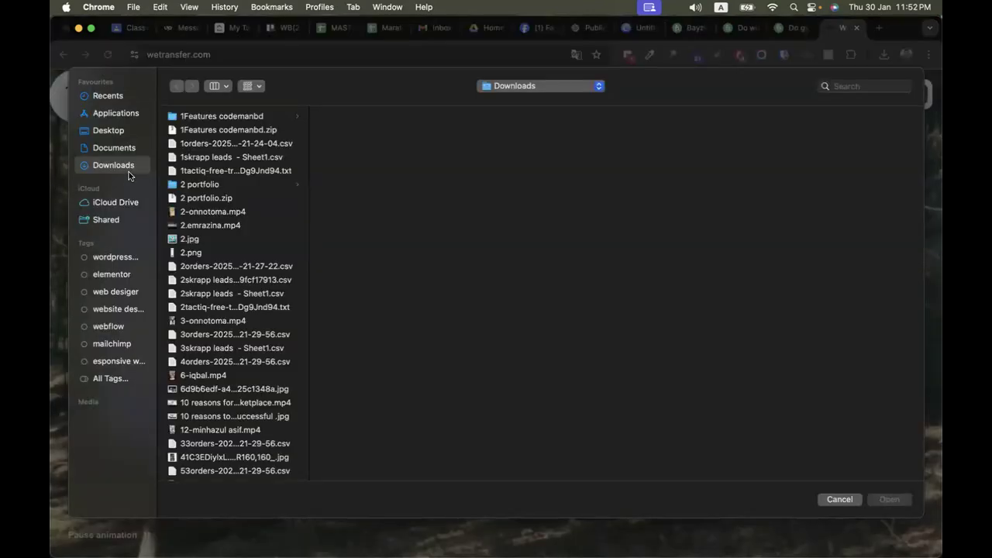
key(Up)
click(340, 130)
key(super+a)
key(Return)
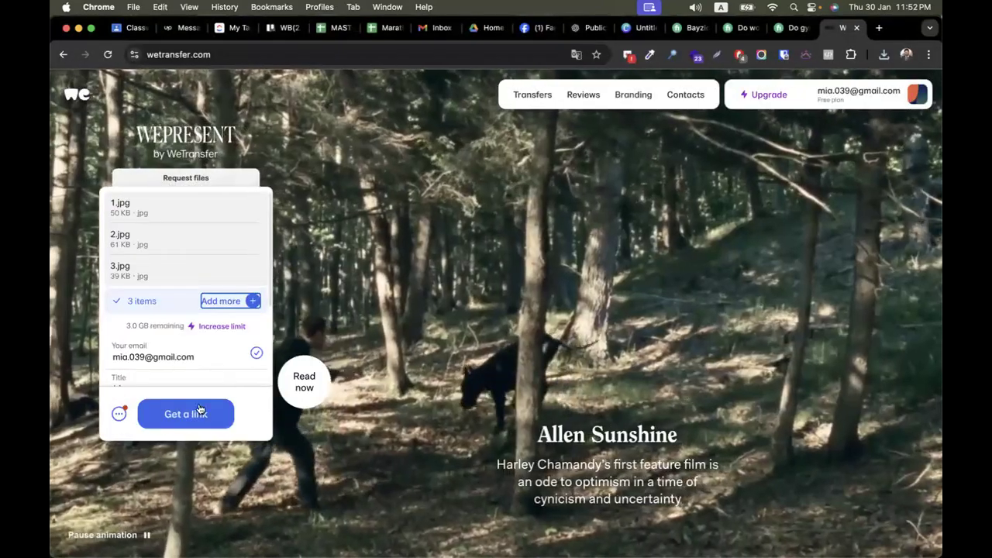
click(186, 423)
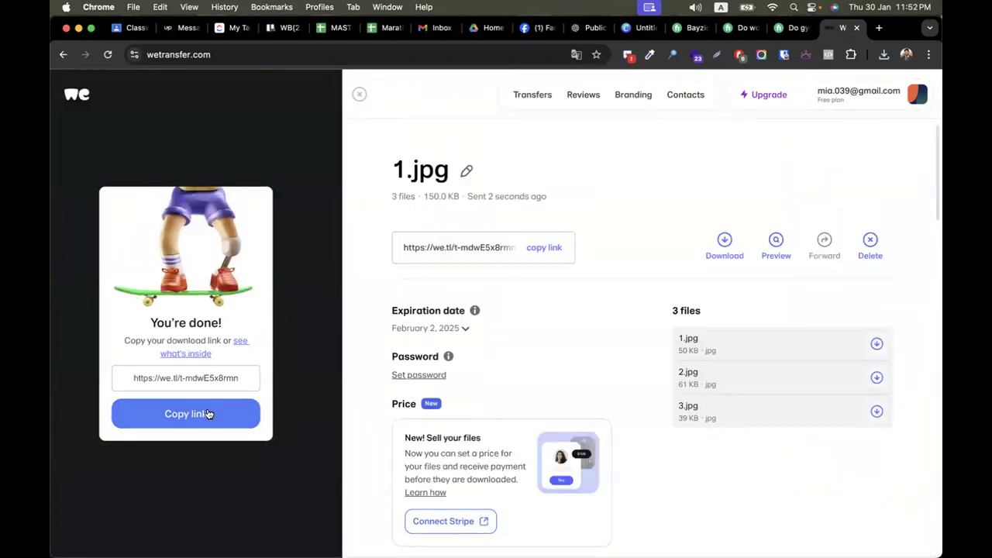
click(208, 414)
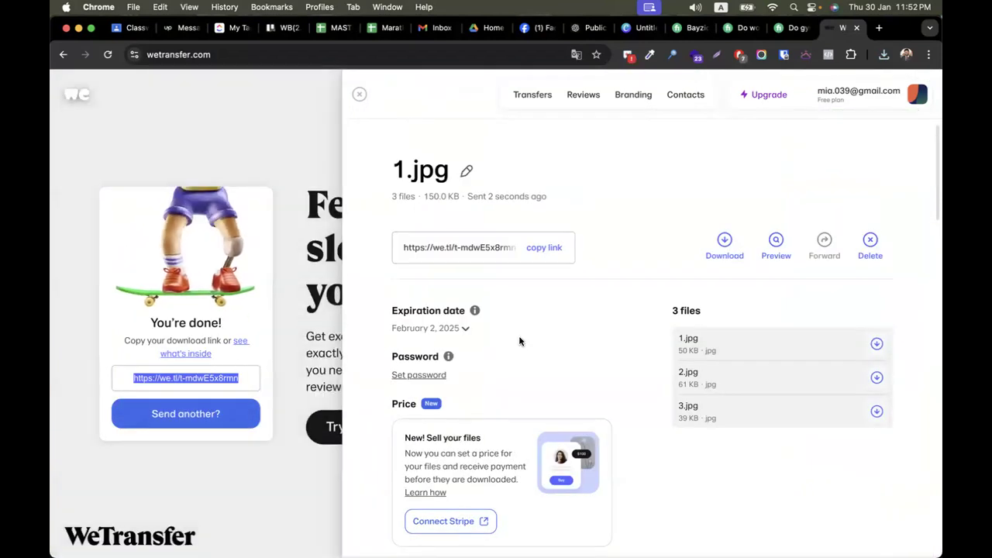
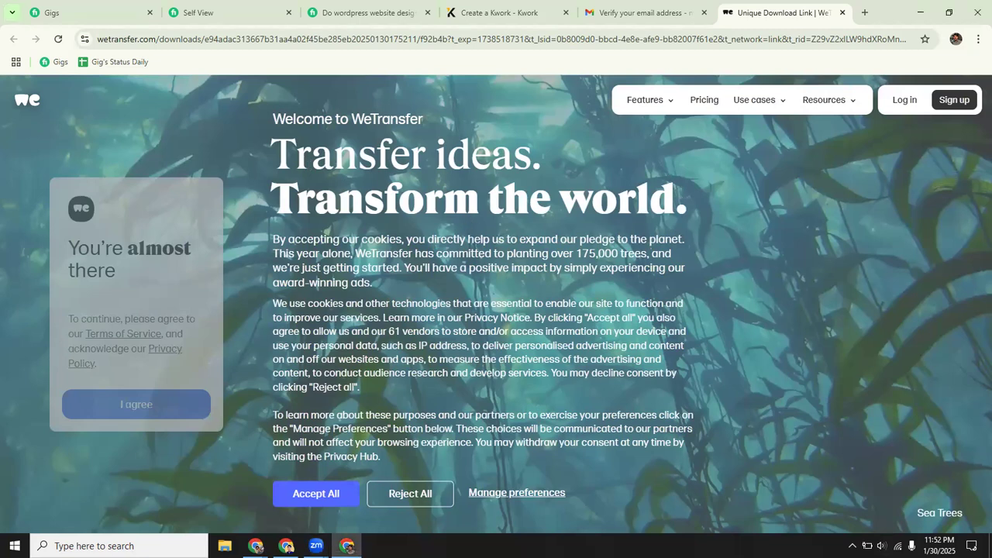
Accept WeTransfer's cookies and terms, download the transfer, and show the downloaded zip in its folder.
click(663, 13)
click(744, 10)
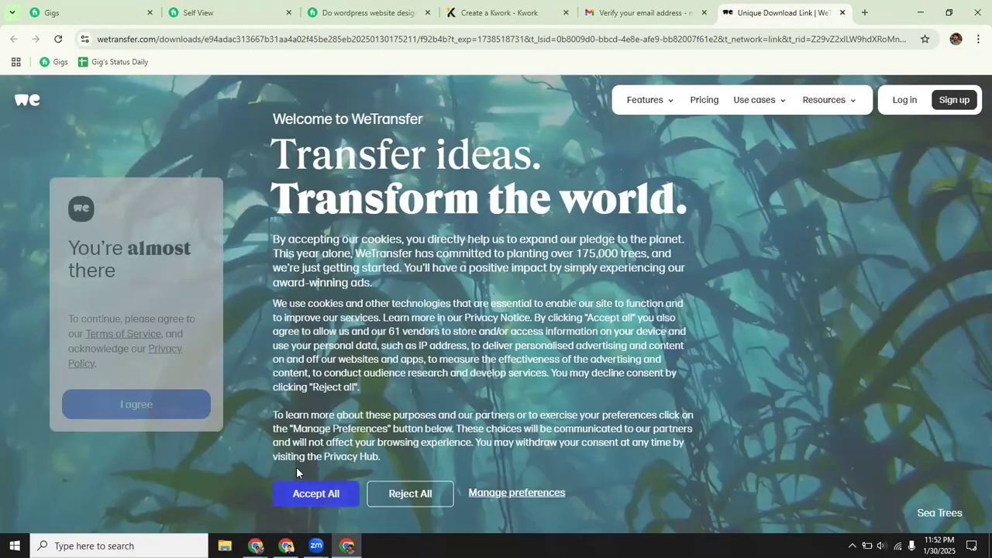
click(319, 495)
click(143, 401)
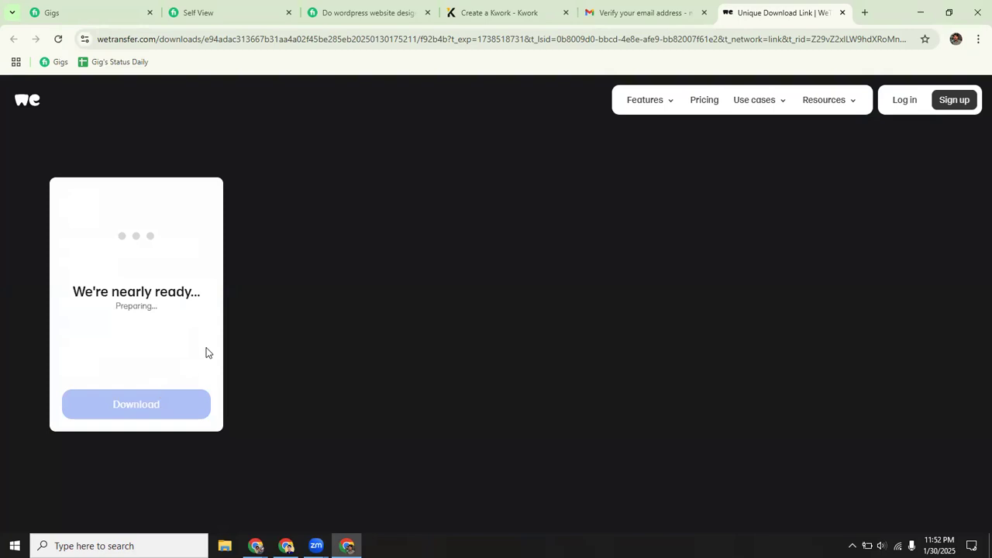
scroll(142, 352, down, 1)
click(124, 402)
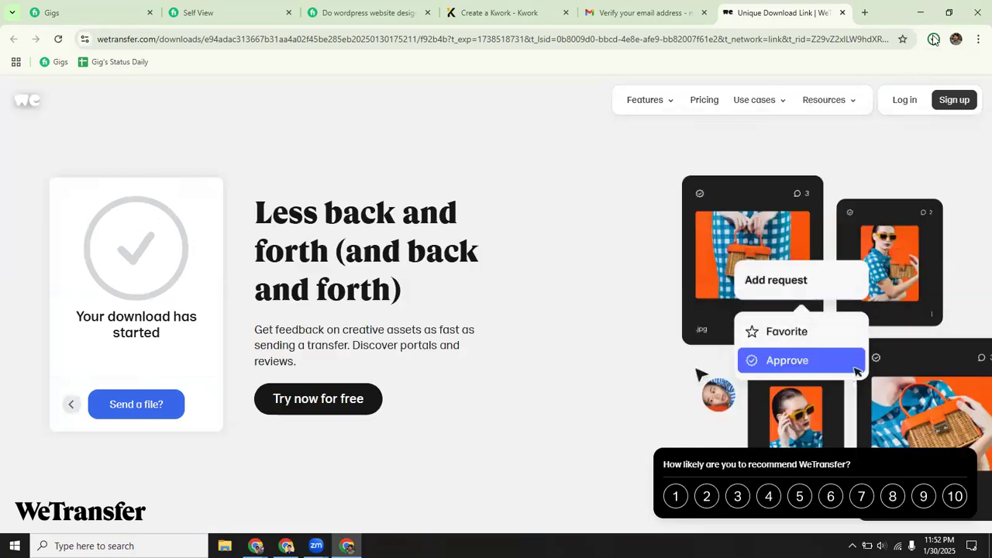
click(837, 111)
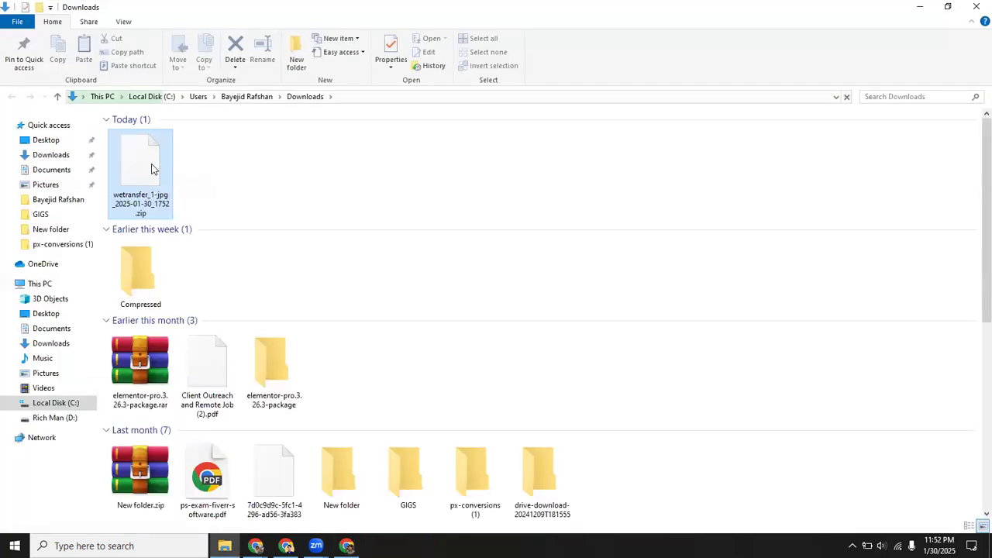
Extract the wetransfer_1-jpg_2025-01-30_1752 zip in Downloads and open the extracted folder.
right_click(151, 163)
click(272, 229)
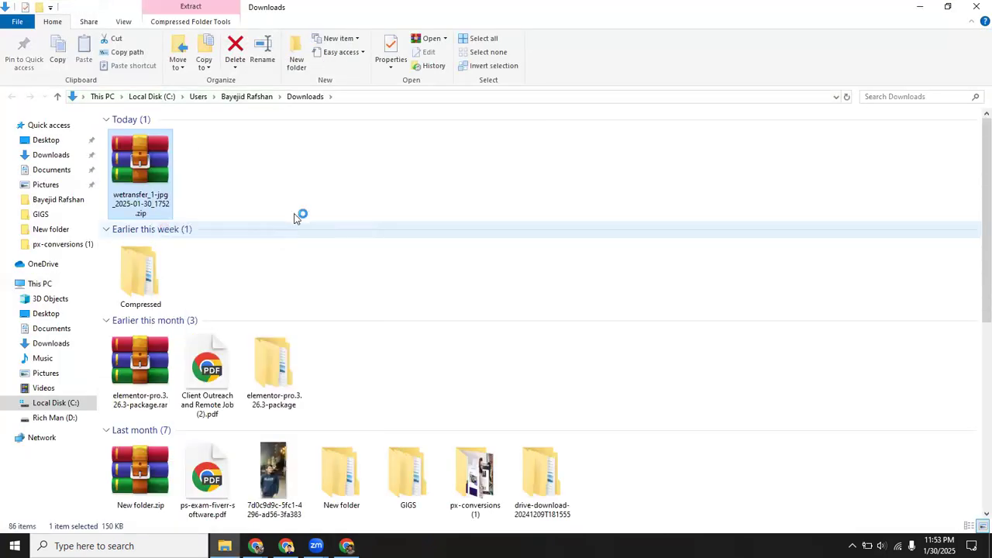
double_click(208, 167)
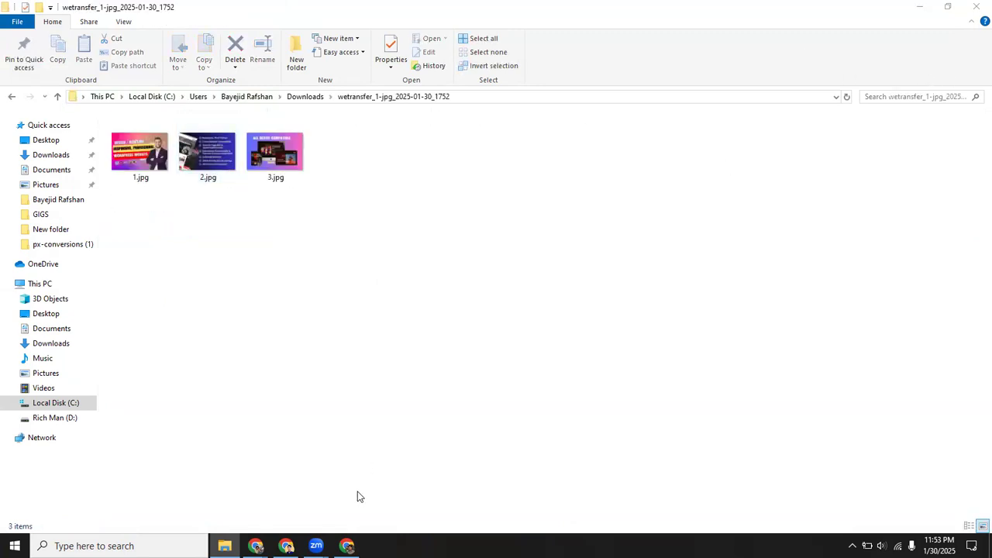
mouse_move(286, 544)
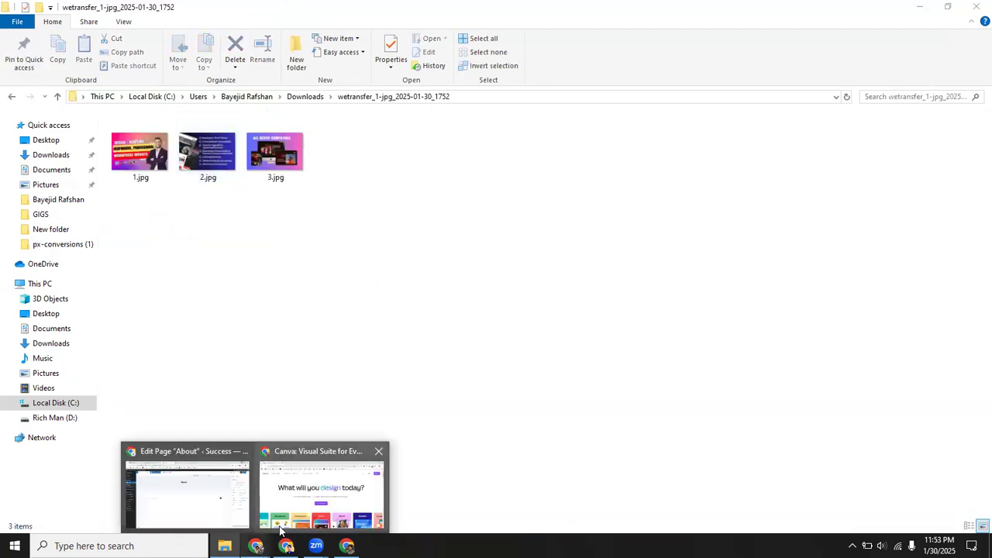
Switch back to Chrome, close the blank loading tab, and return to the Create a Kwork page.
click(347, 546)
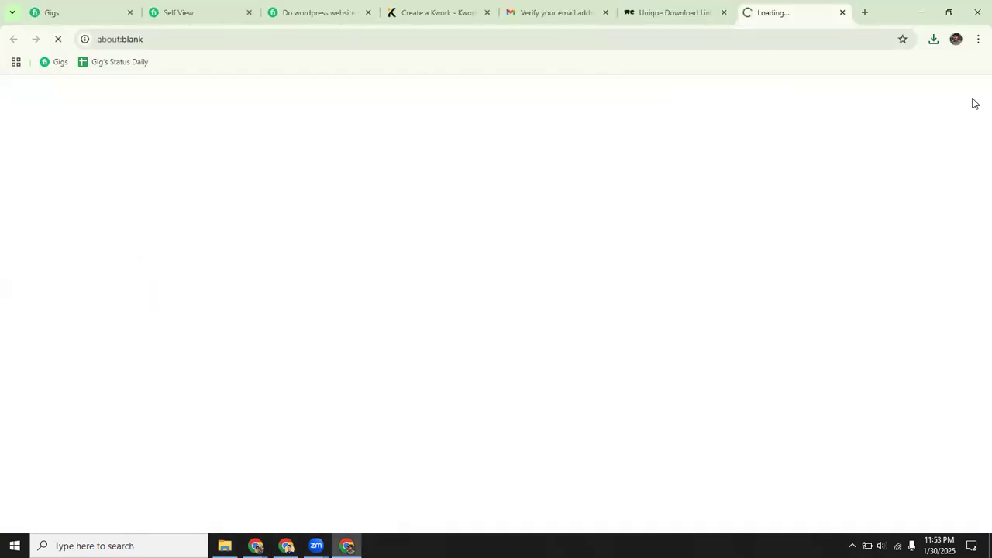
click(844, 13)
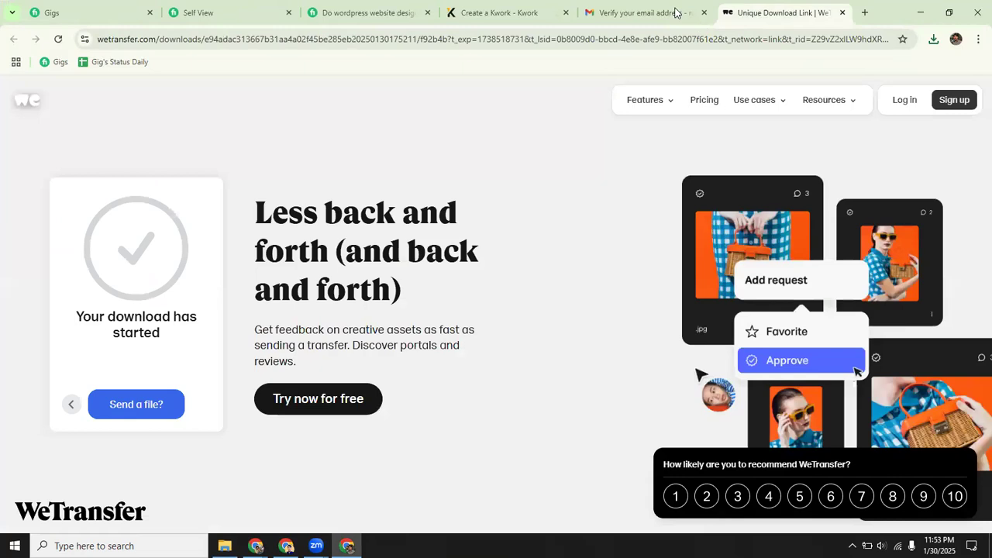
click(647, 11)
click(518, 6)
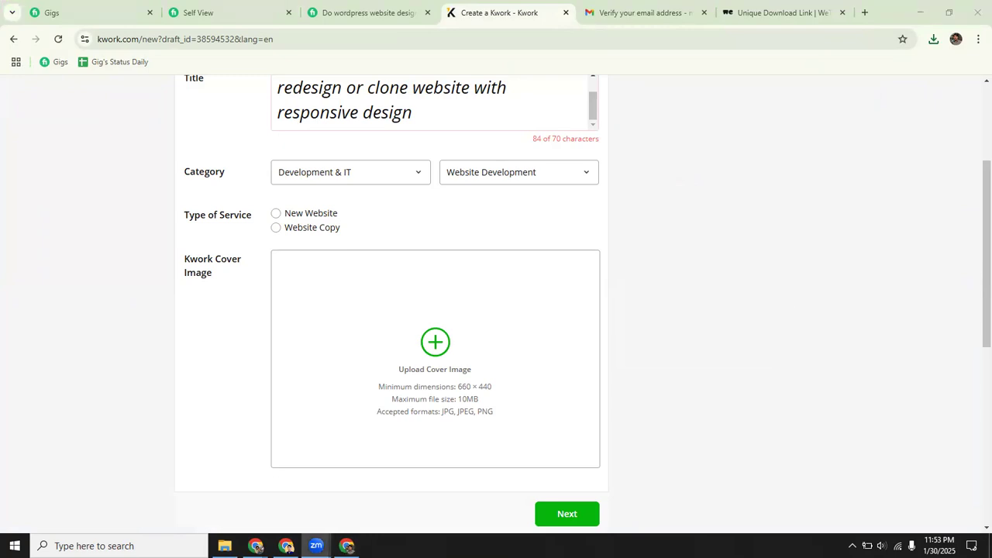
Shorten the kwork title to "I will do wordpress website design, redesign or clone website" by deleting "with responsive design".
click(470, 117)
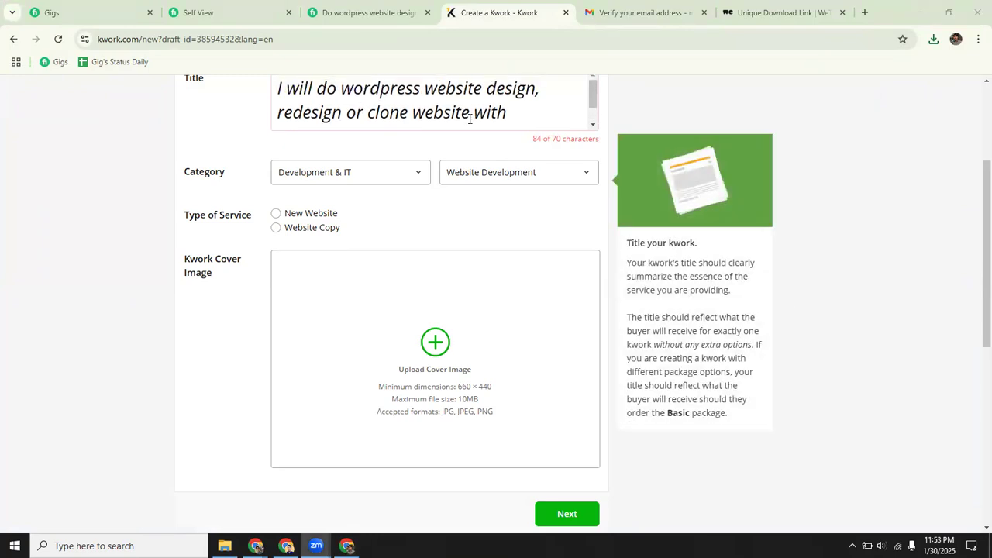
click(204, 158)
scroll(204, 157, up, 1)
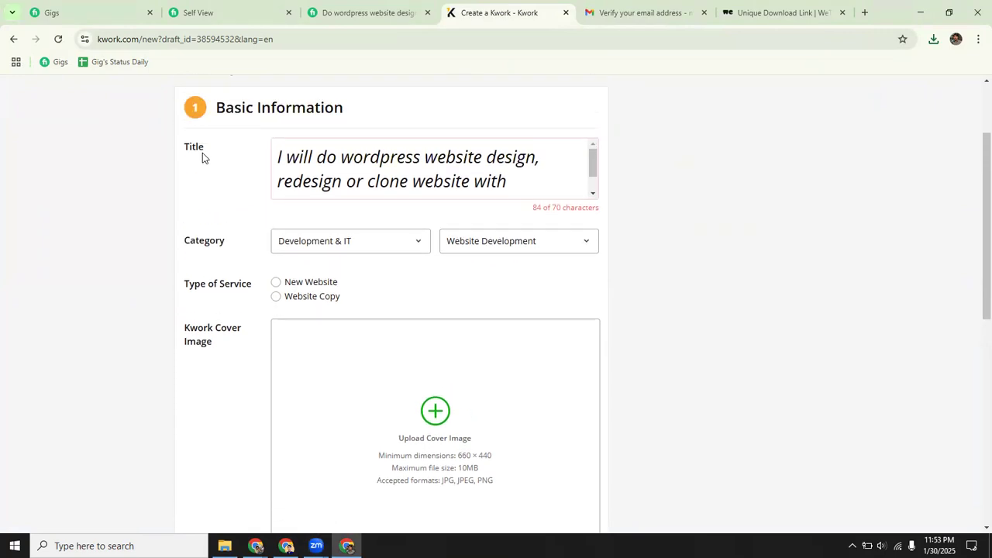
click(409, 184)
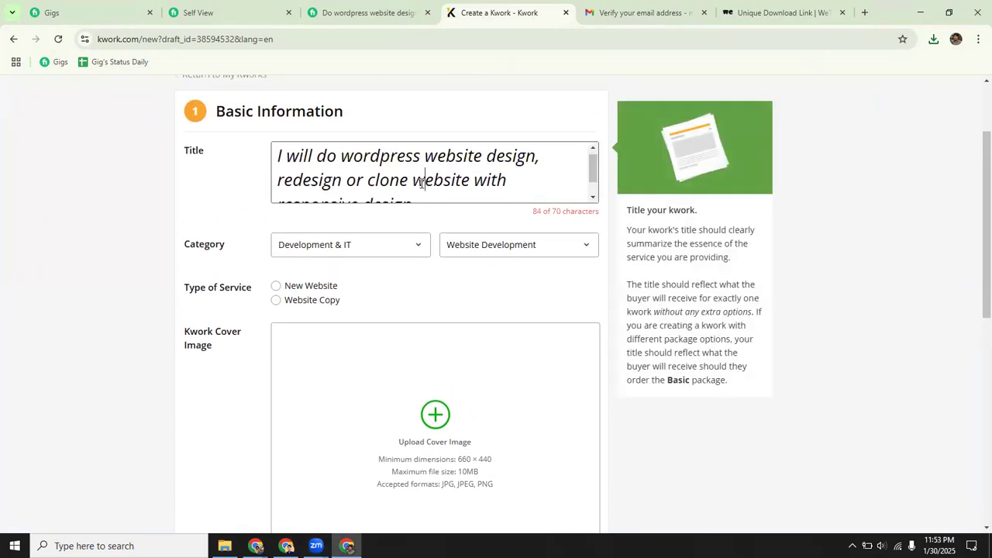
scroll(451, 182, down, 1)
double_click(395, 186)
key(BackSpace)
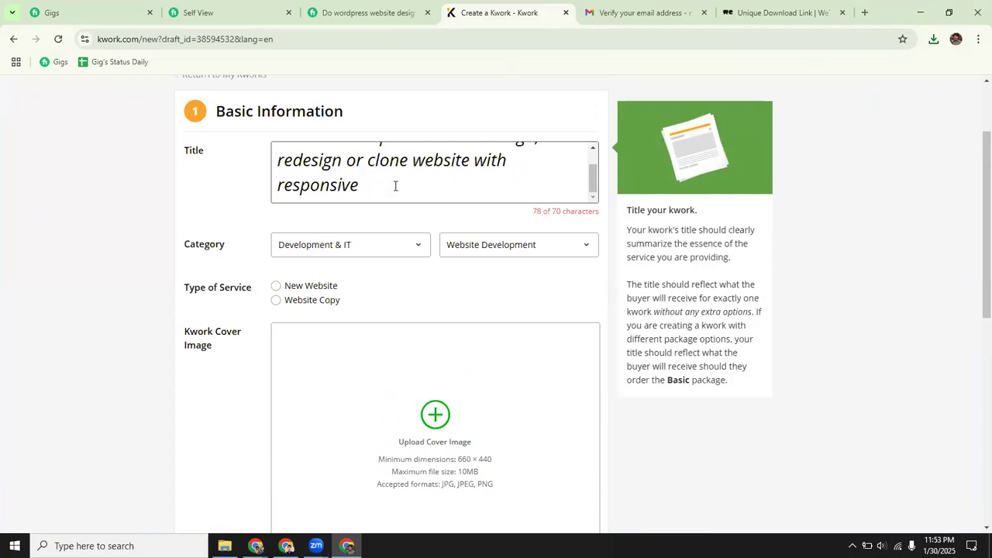
shift+click(474, 159)
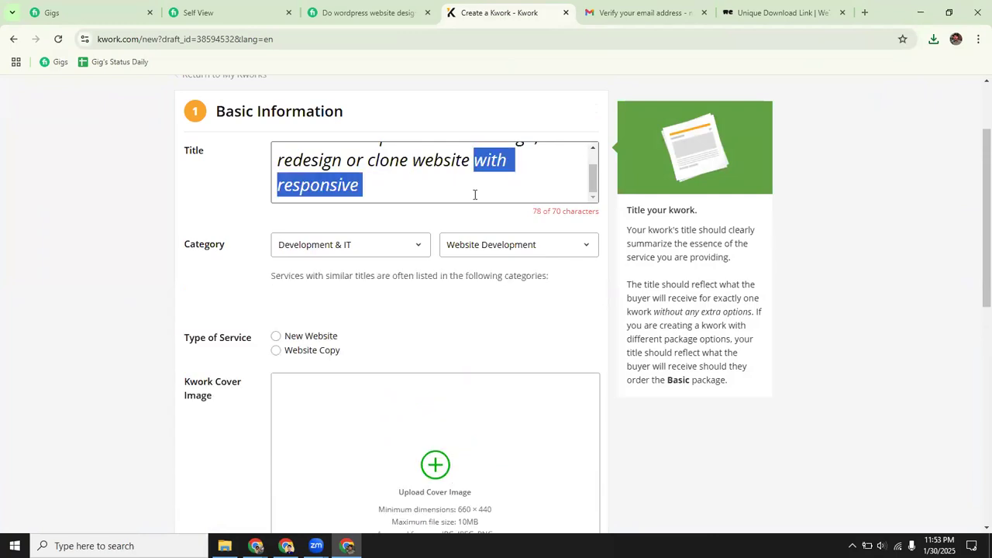
key(BackSpace)
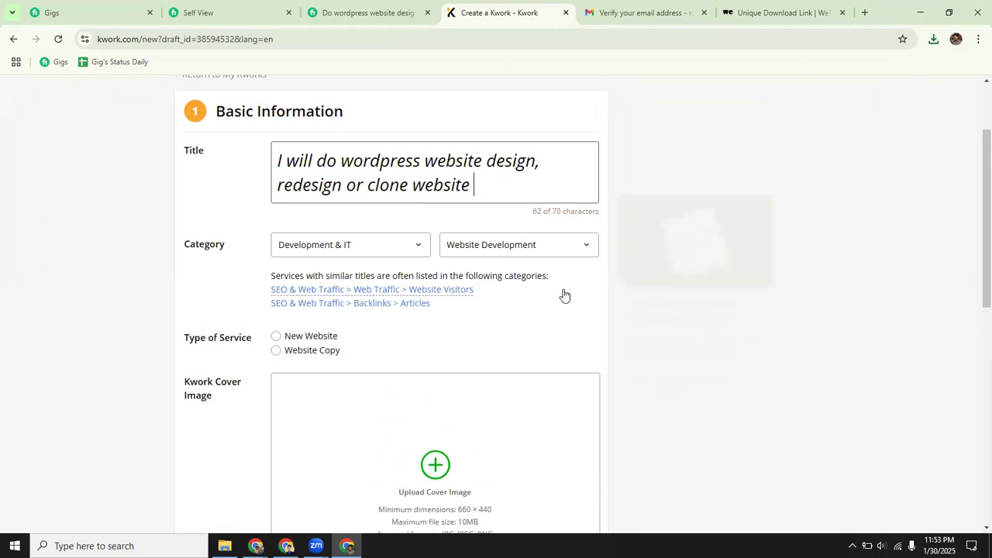
Set the type of service to New Website, the type to Business Website, and the CMS to Wordpress.
scroll(543, 318, down, 1)
click(277, 274)
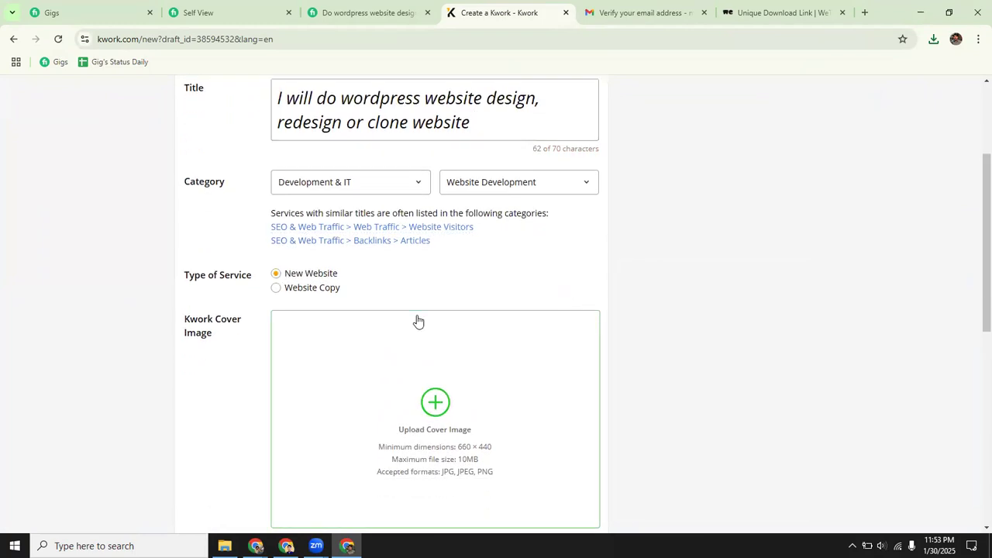
scroll(417, 321, down, 1)
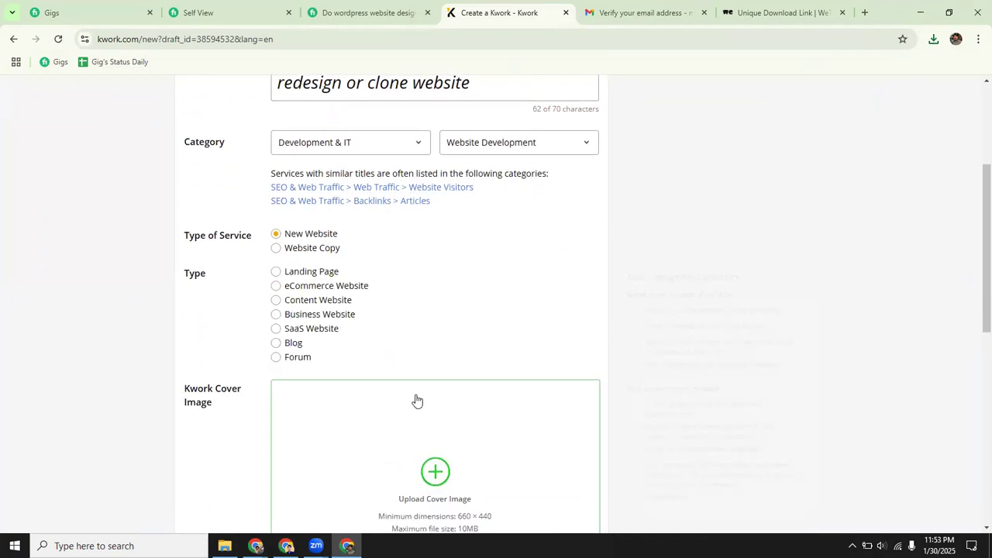
click(297, 315)
scroll(336, 317, down, 1)
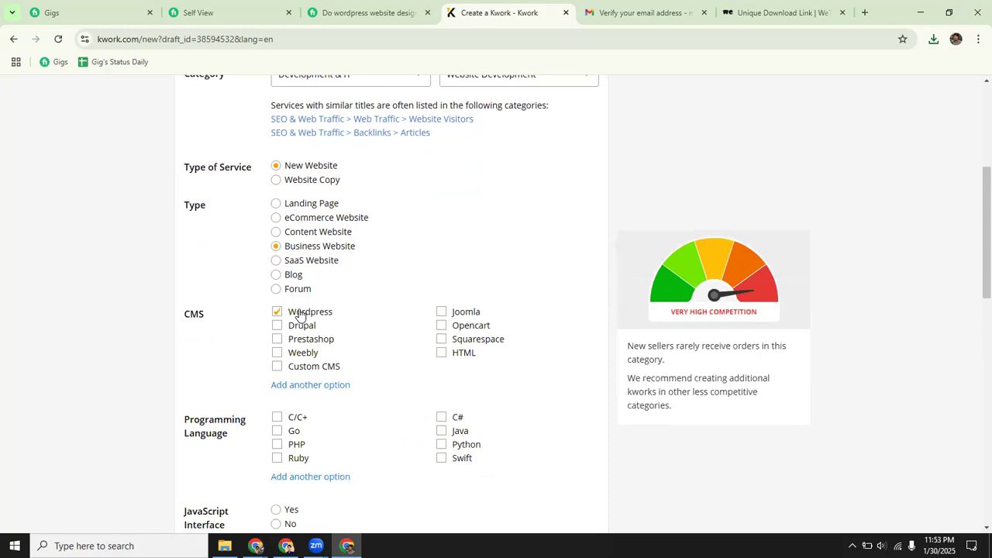
scroll(213, 412, down, 2)
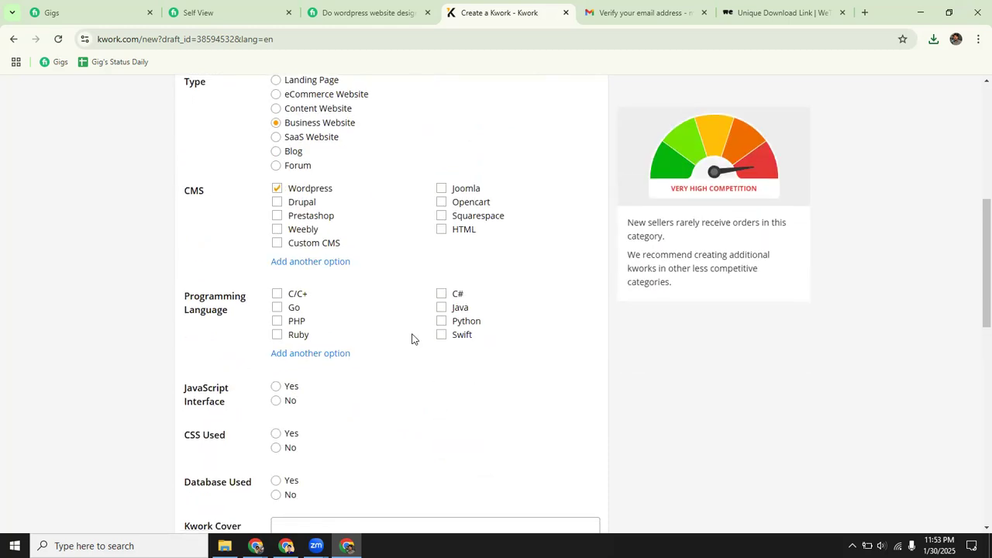
Upload 1.jpg from the extracted wetransfer folder as the kwork cover image and try to continue to the next section.
scroll(412, 339, down, 2)
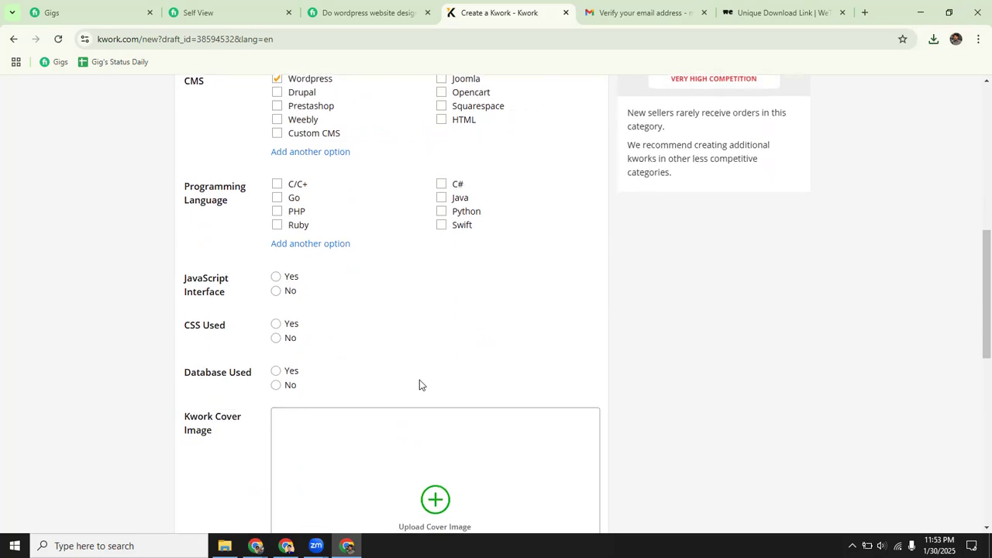
scroll(419, 385, down, 2)
click(424, 449)
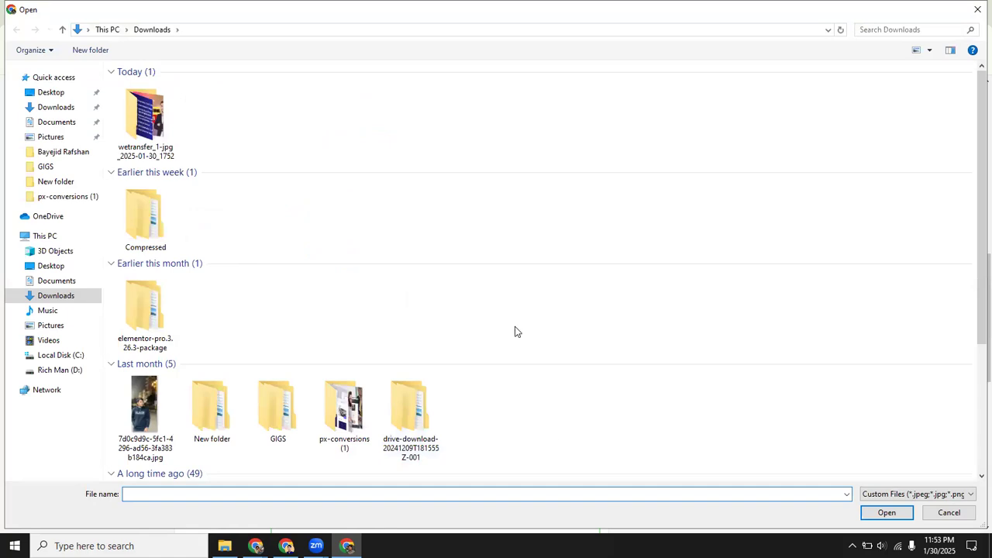
double_click(140, 117)
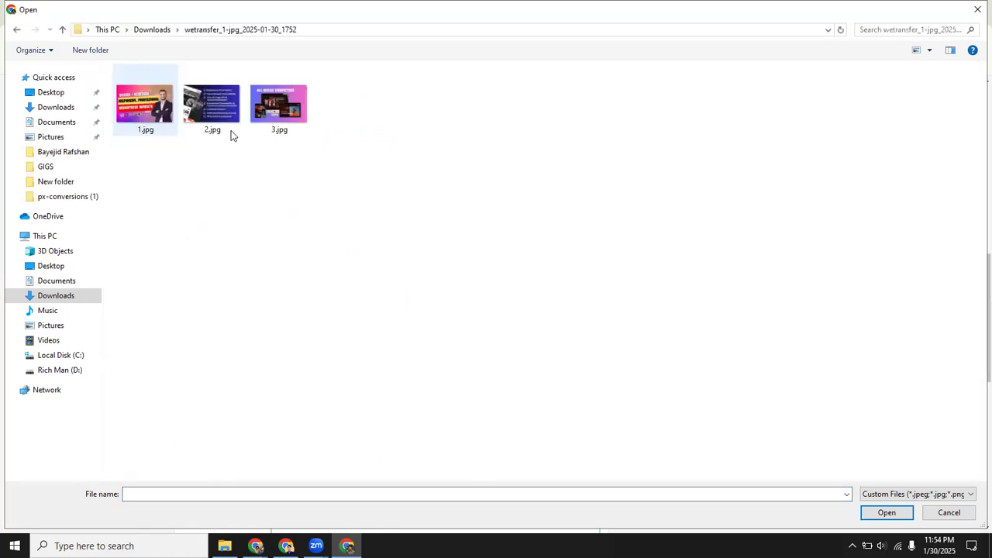
double_click(150, 107)
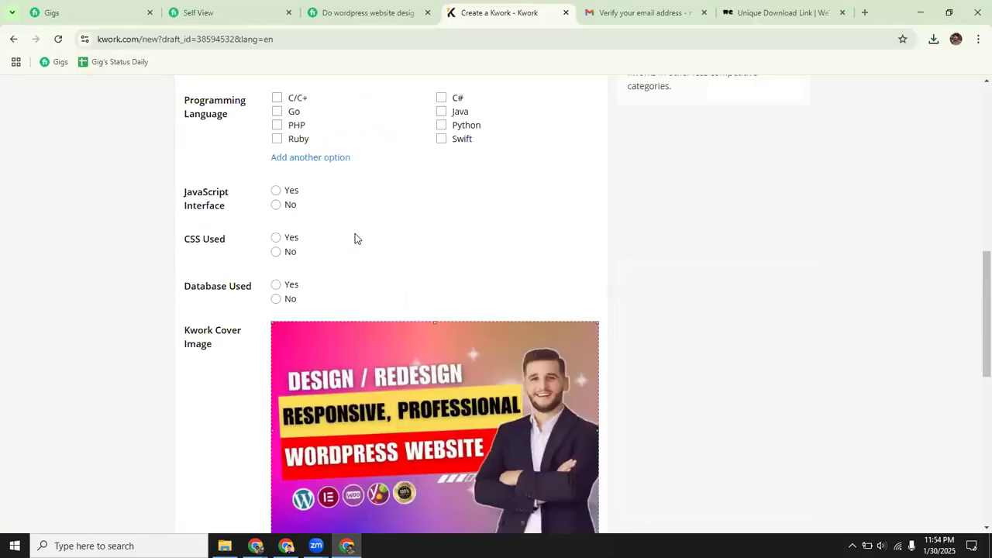
scroll(355, 236, down, 2)
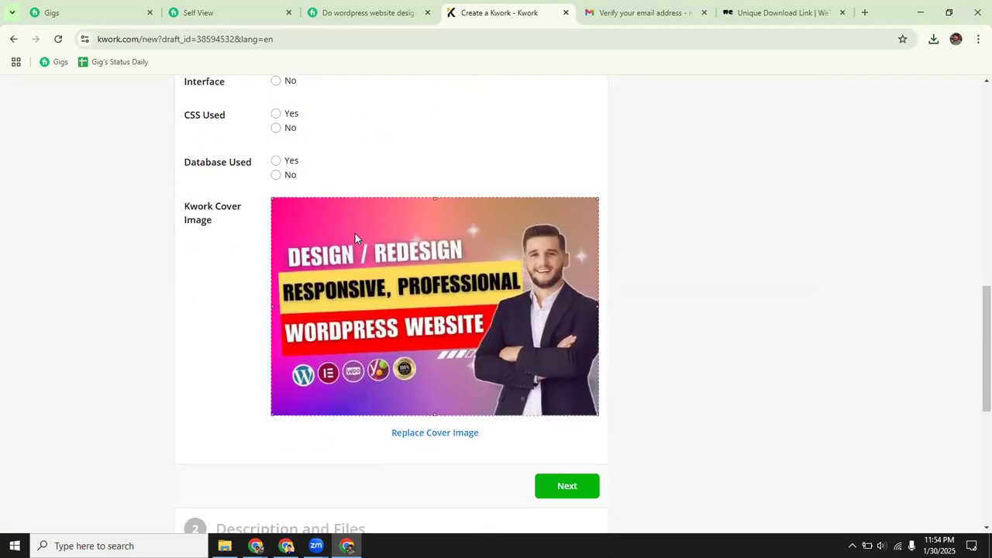
scroll(355, 233, up, 2)
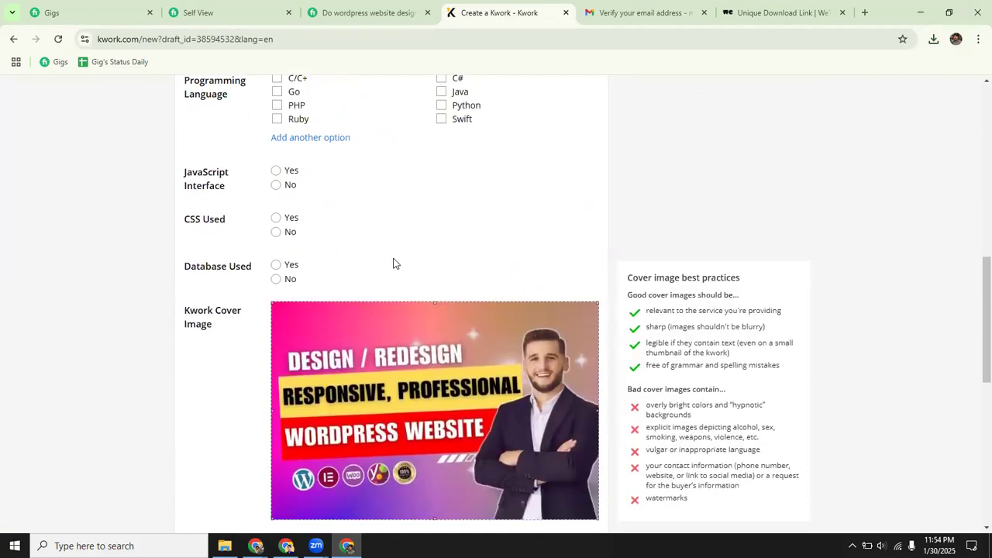
scroll(553, 429, down, 2)
click(567, 458)
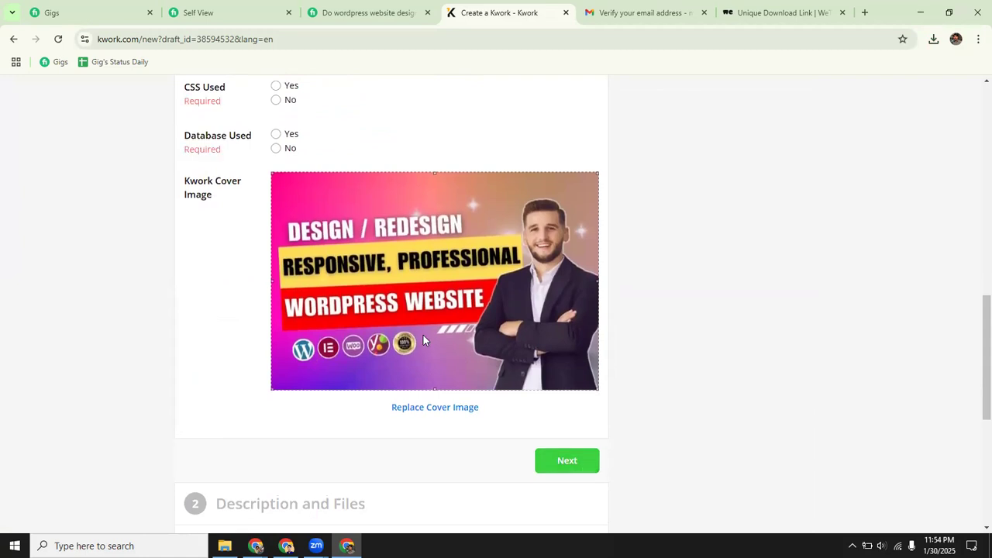
Choose PHP as the programming language and No Framework as the PHP framework.
scroll(423, 337, up, 3)
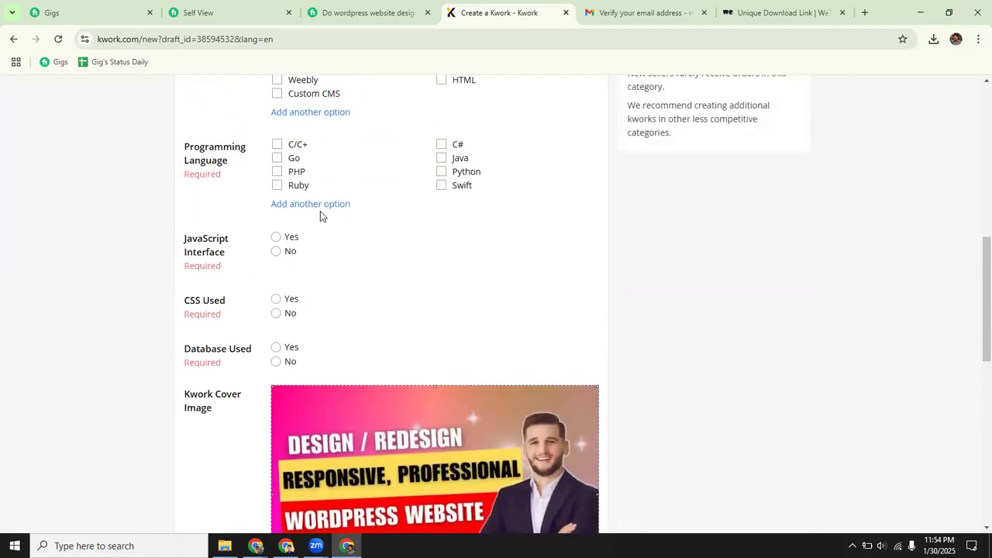
scroll(345, 195, up, 1)
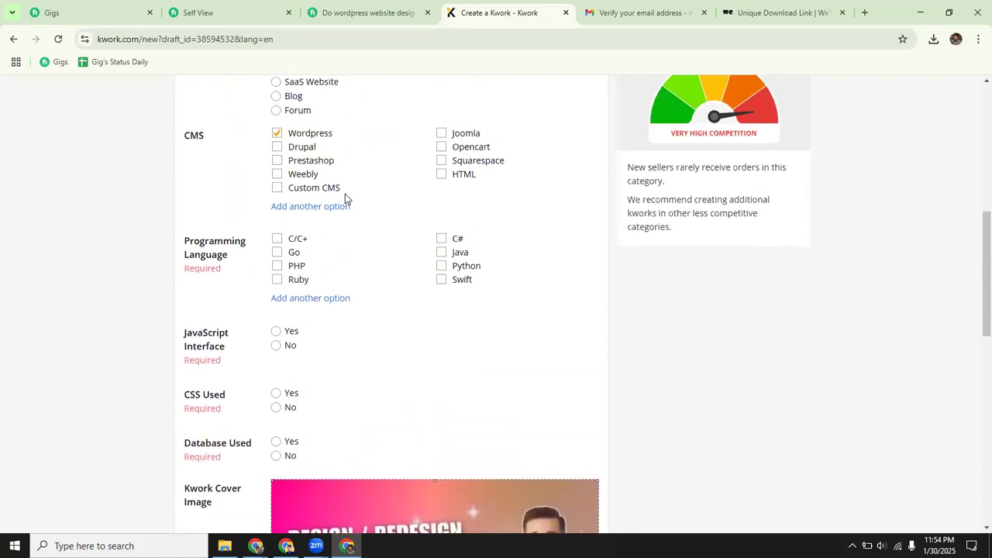
click(278, 266)
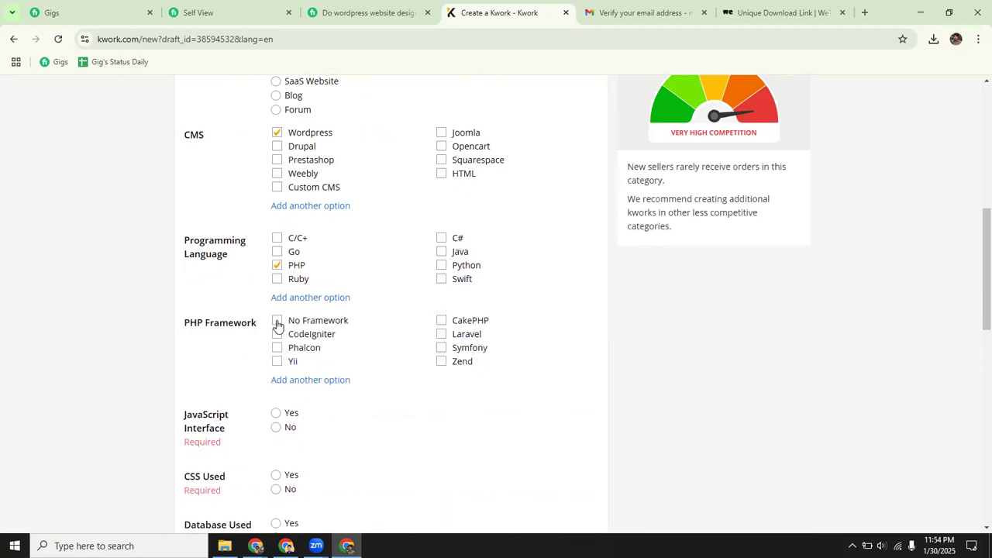
scroll(353, 375, down, 1)
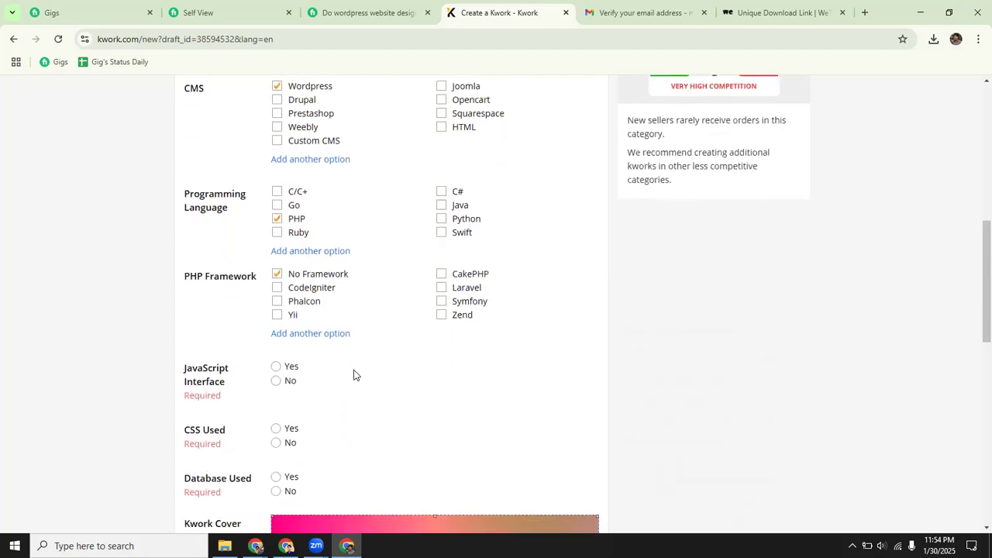
Answer Yes for JavaScript interface, CSS and database use, choosing No Framework for both JavaScript and CSS.
click(276, 367)
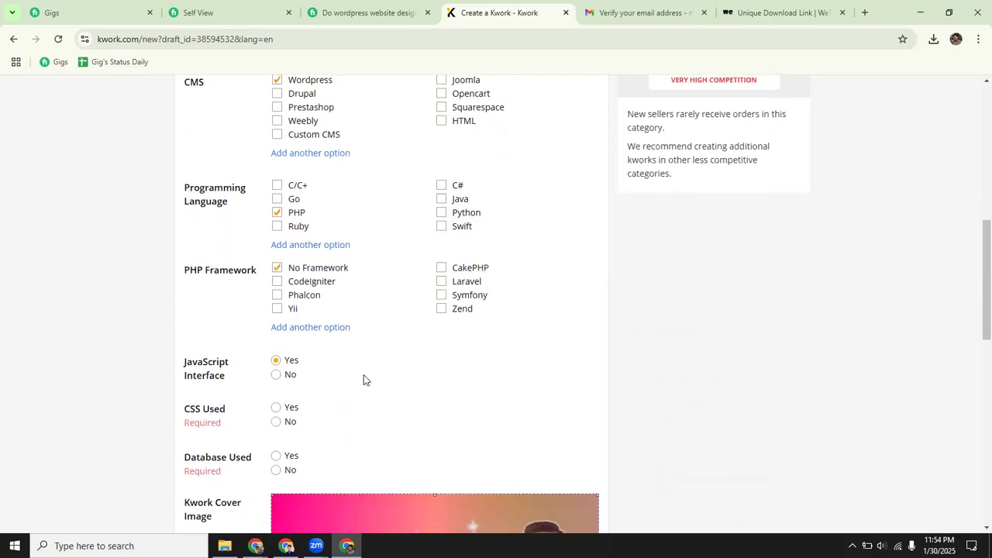
scroll(363, 374, down, 1)
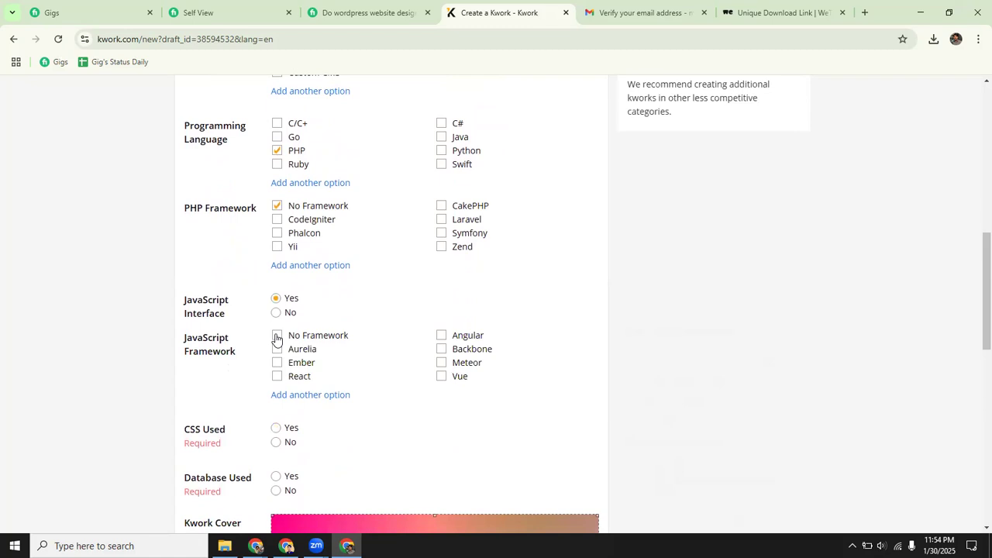
click(276, 429)
scroll(277, 432, down, 2)
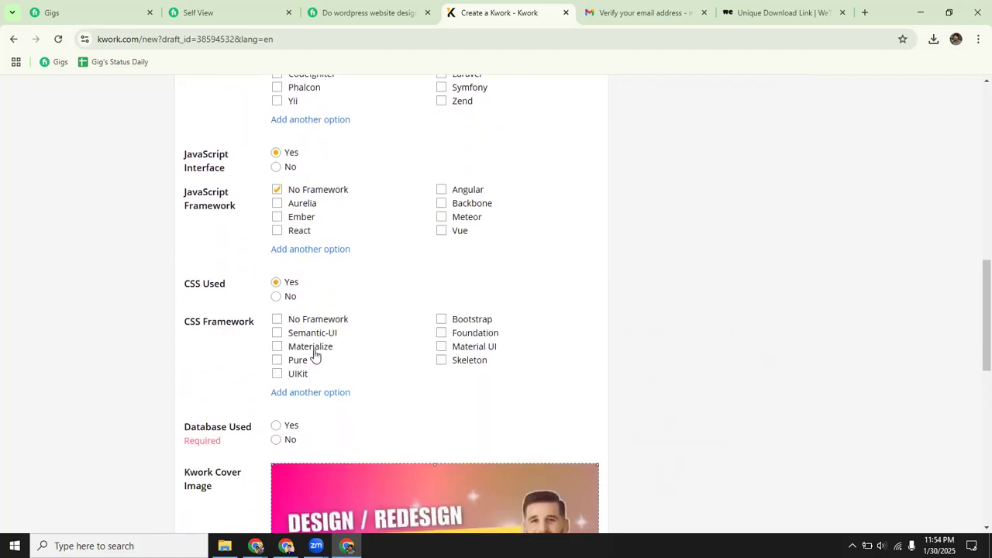
click(276, 426)
click(276, 427)
scroll(294, 415, down, 2)
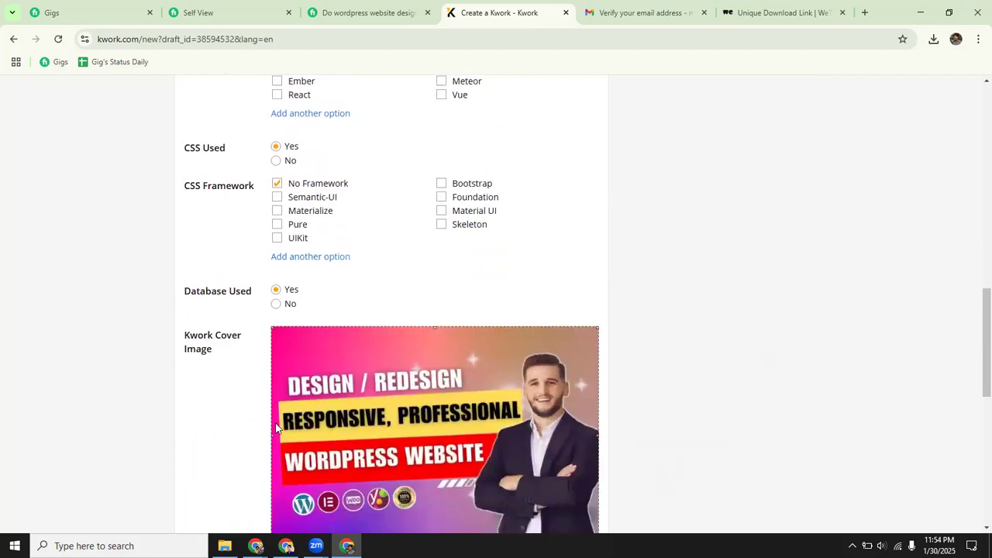
Choose MySQL as the database type and continue to the Description and Files section.
click(276, 358)
scroll(351, 356, down, 5)
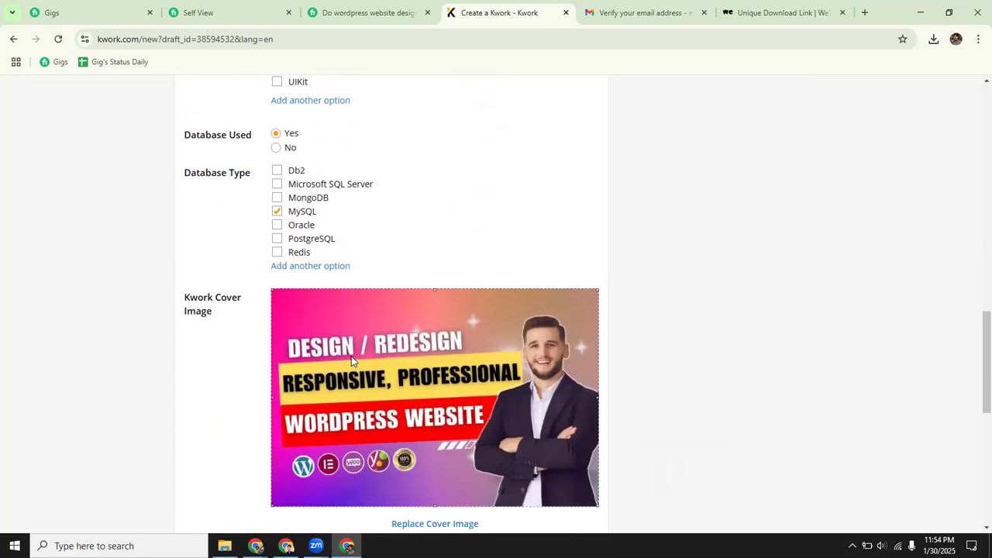
click(581, 388)
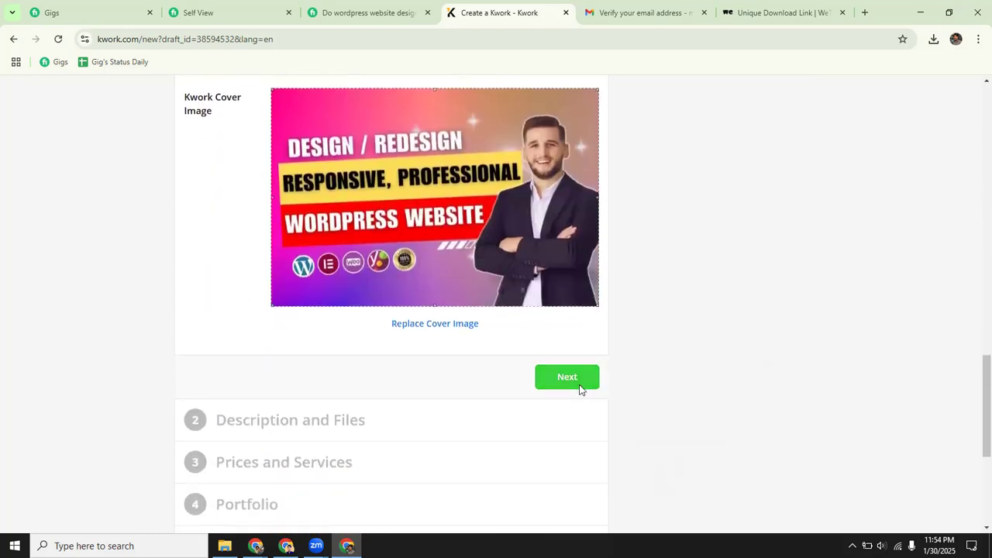
scroll(578, 268, down, 3)
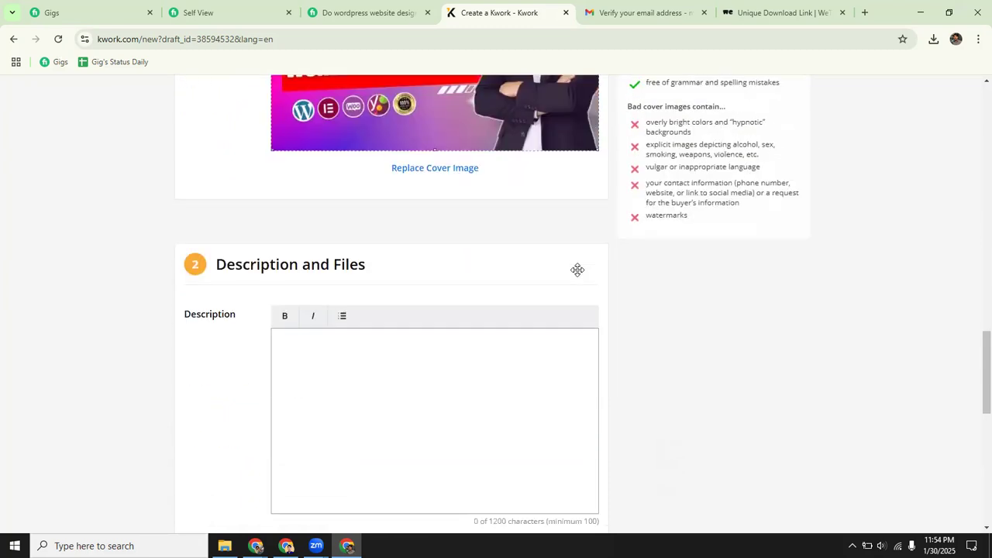
Copy the full "About this gig" text, from "Are you looking for" to "Thanks!", from the Fiverr WordPress gig page.
click(254, 197)
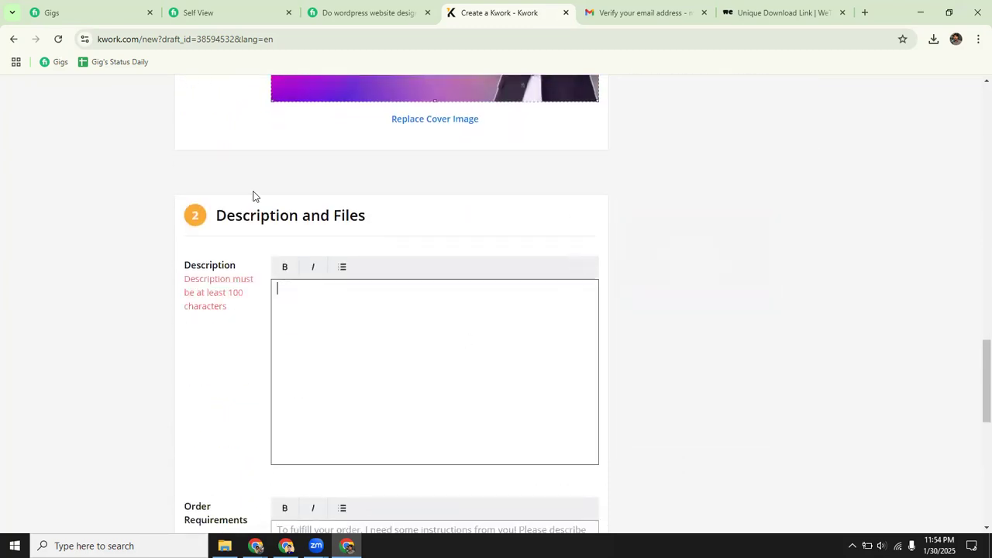
click(310, 4)
scroll(65, 257, down, 5)
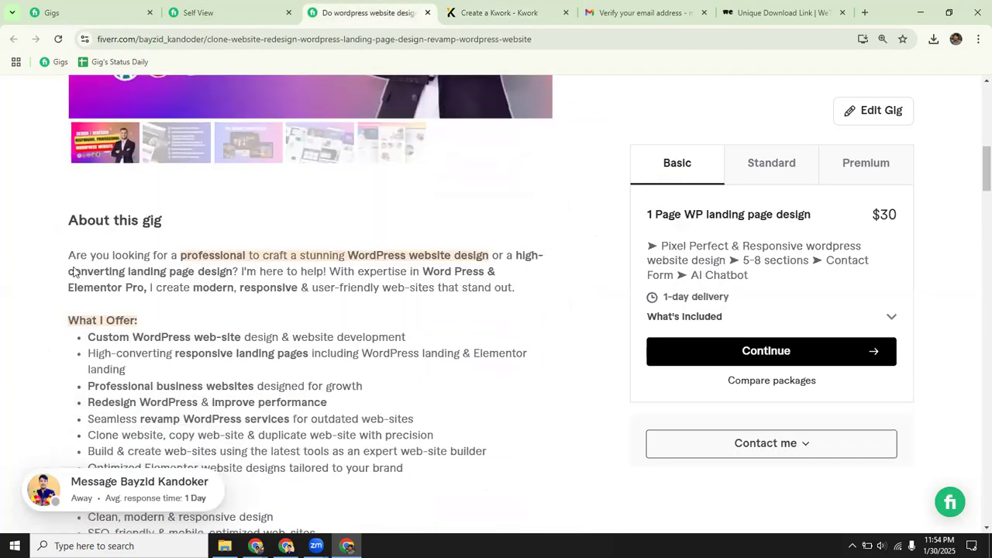
drag(66, 257, 326, 334)
scroll(96, 288, down, 5)
right_click(227, 237)
click(238, 251)
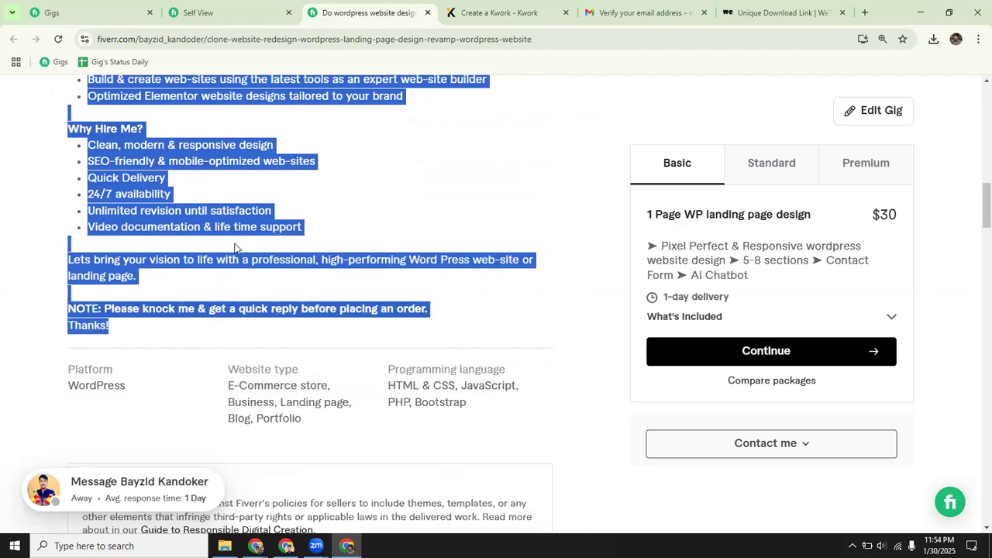
Paste the copied gig text into the kwork's Description on the Create a Kwork page.
click(481, 11)
click(302, 294)
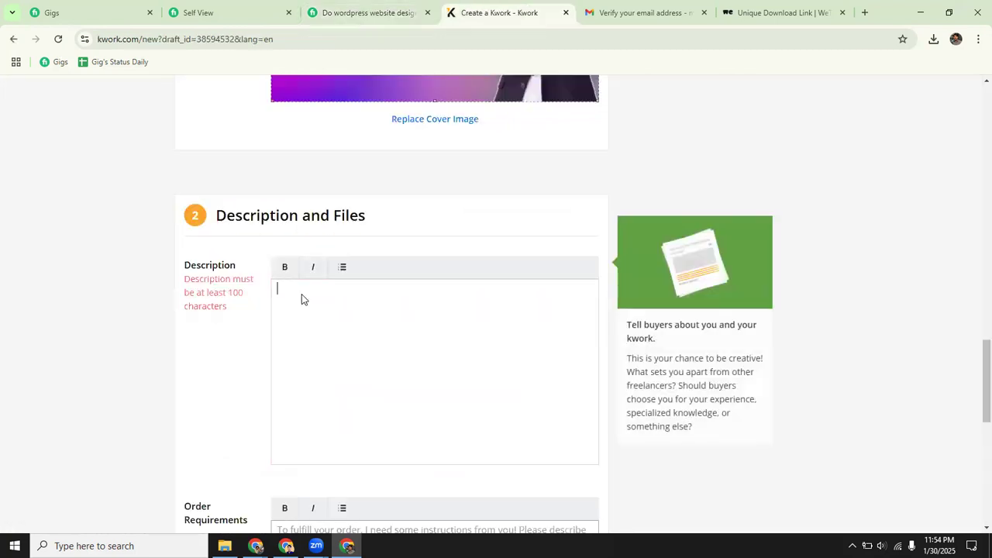
right_click(301, 293)
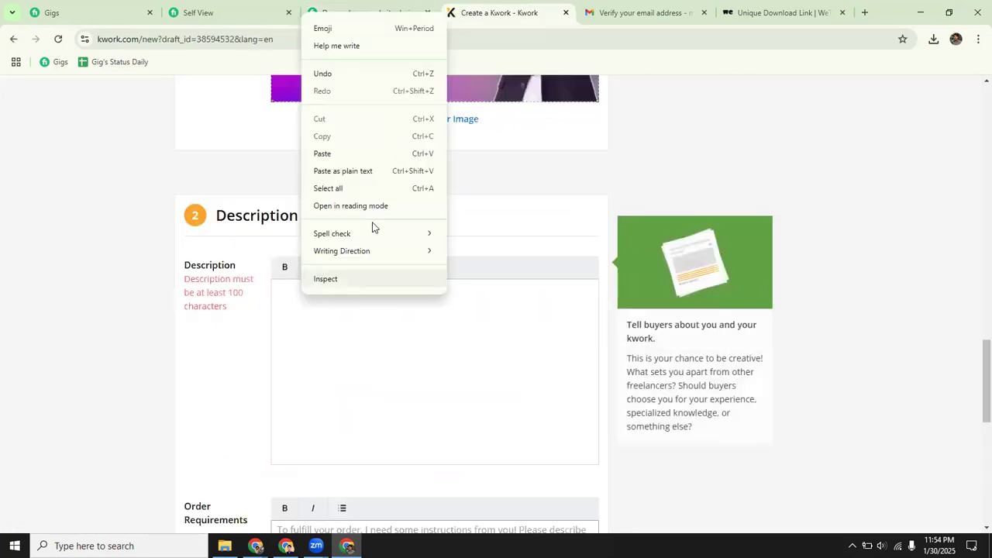
click(362, 158)
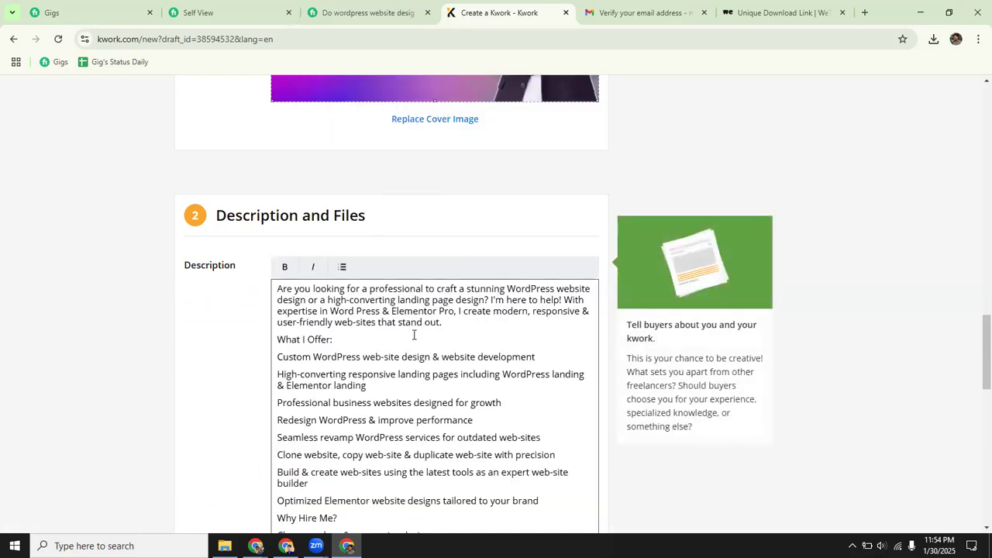
Insert a blank line above "What I Offer:" in the description and make that heading bold.
scroll(414, 335, up, 1)
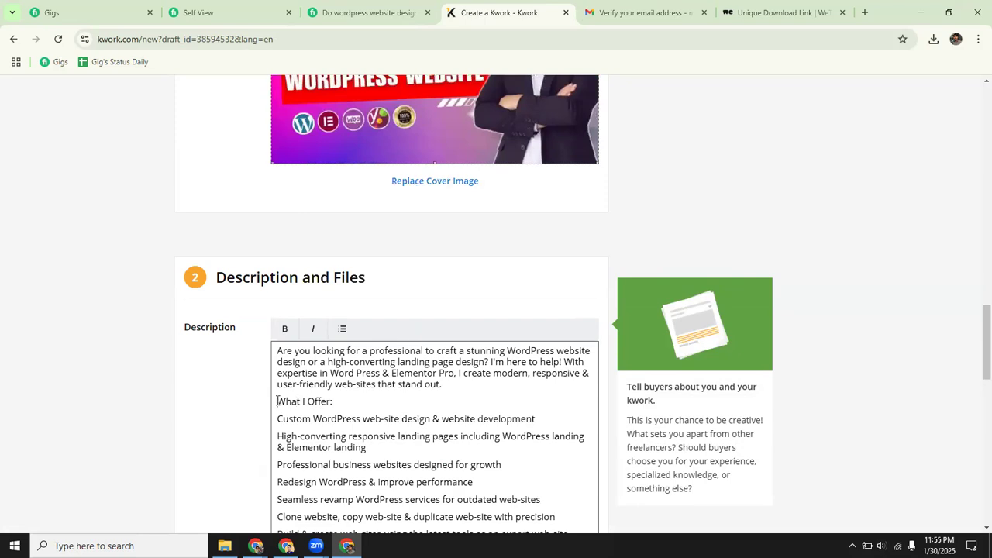
scroll(278, 401, down, 2)
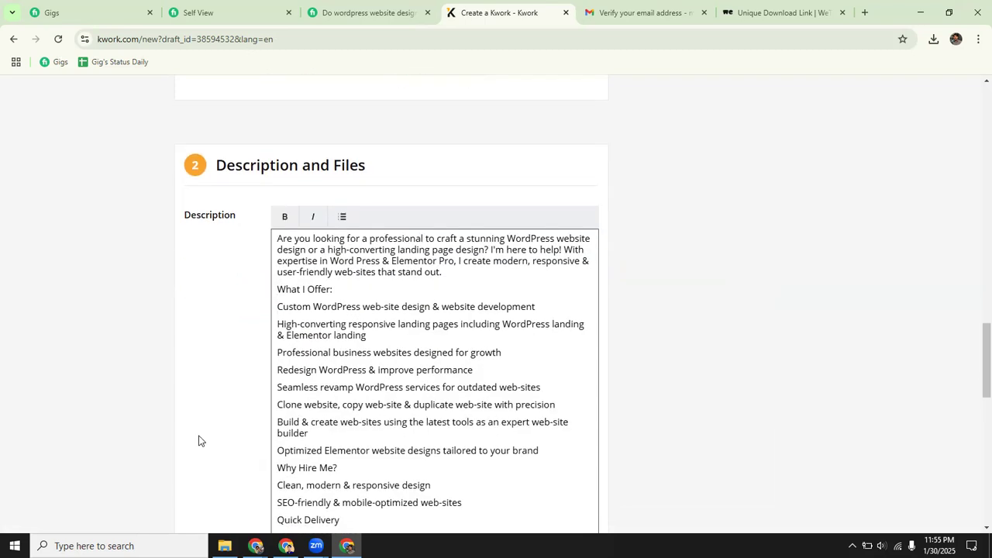
key(Return)
drag(348, 312, 279, 310)
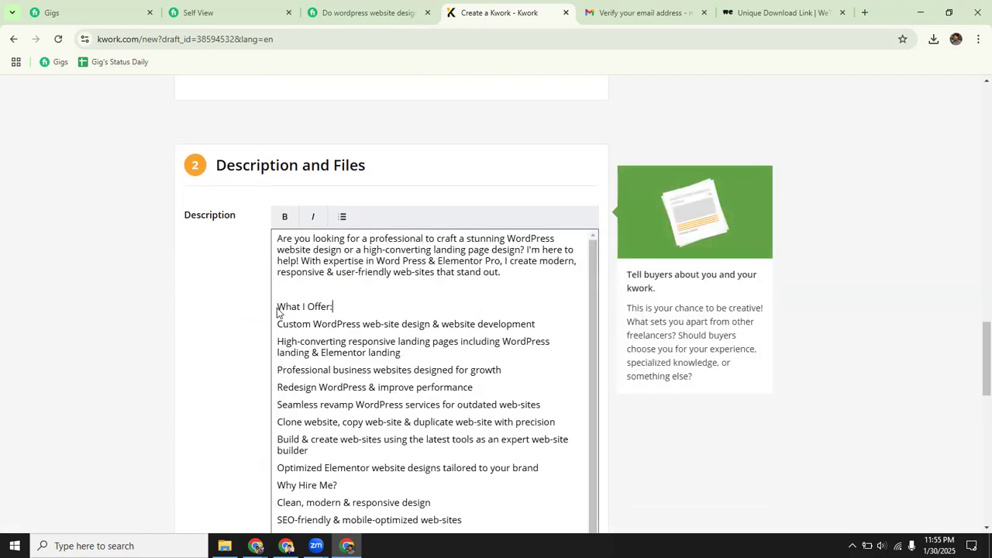
shift+click(278, 310)
click(285, 217)
click(315, 341)
Prefix each of the eight service lines under "What I Offer:" with a hyphen and delete "web-site" before "builder".
click(278, 324)
text(-)
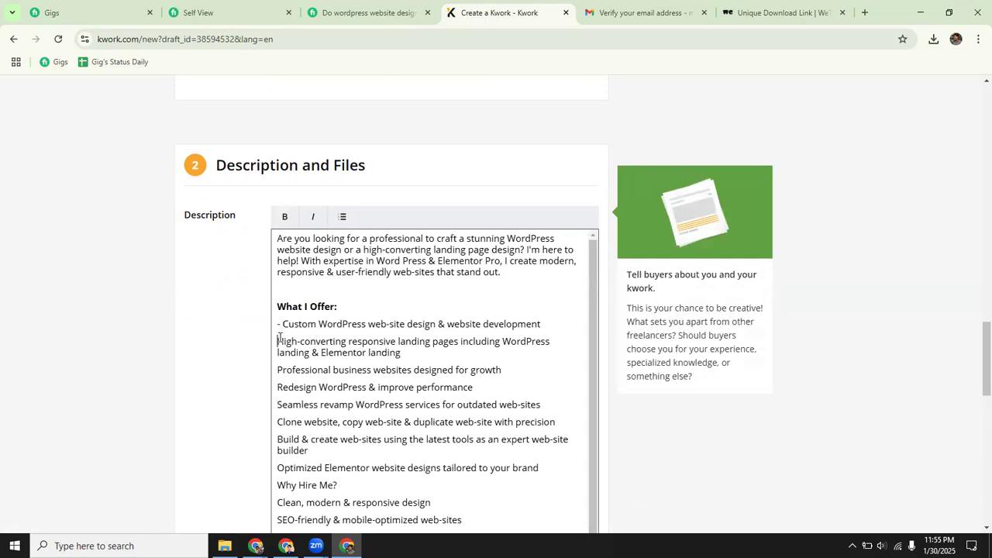
click(280, 340)
text(-)
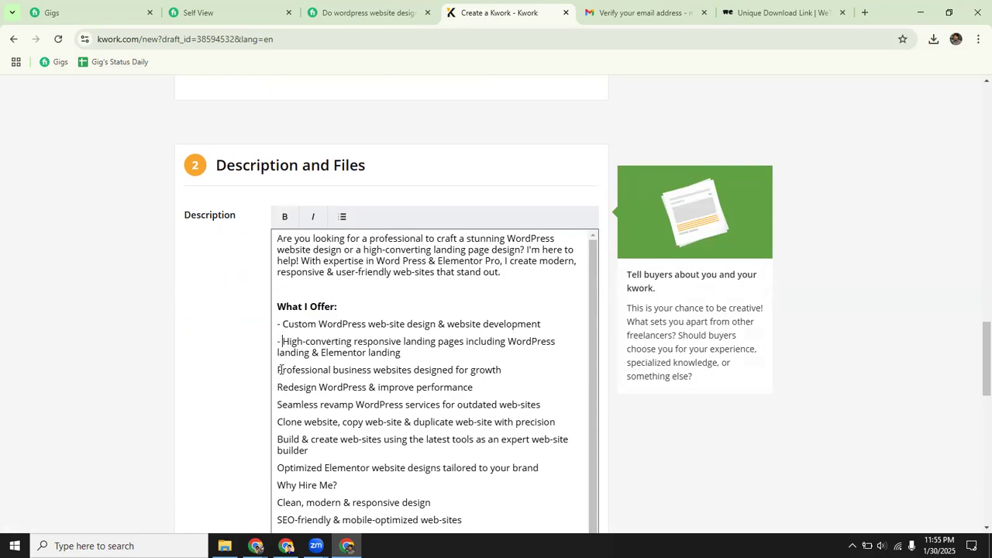
click(279, 370)
text(-)
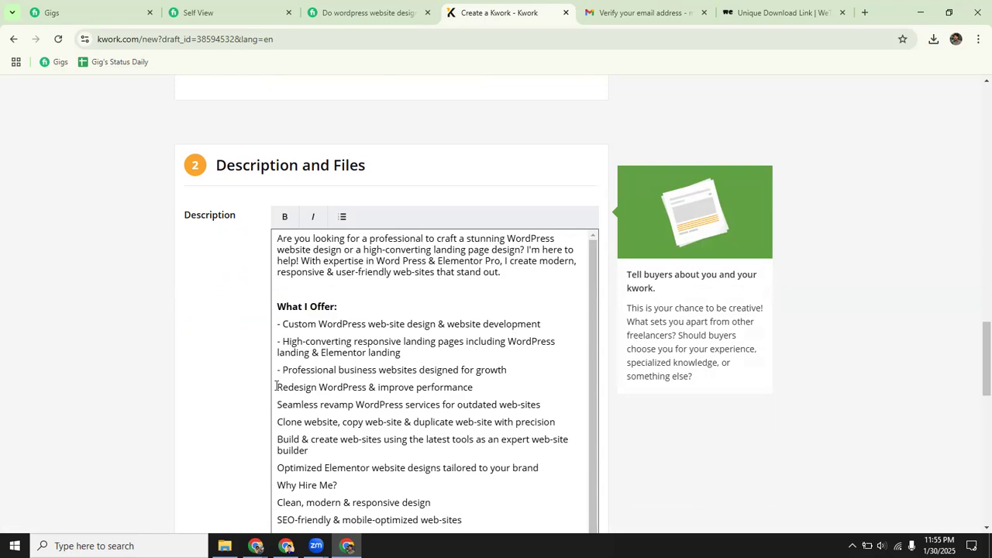
click(277, 387)
text(-)
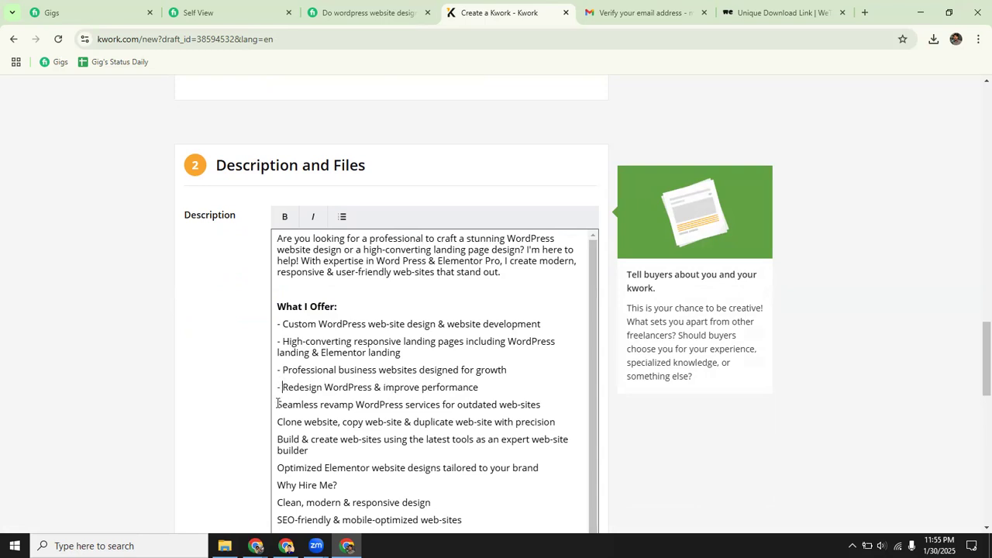
click(276, 404)
text(-)
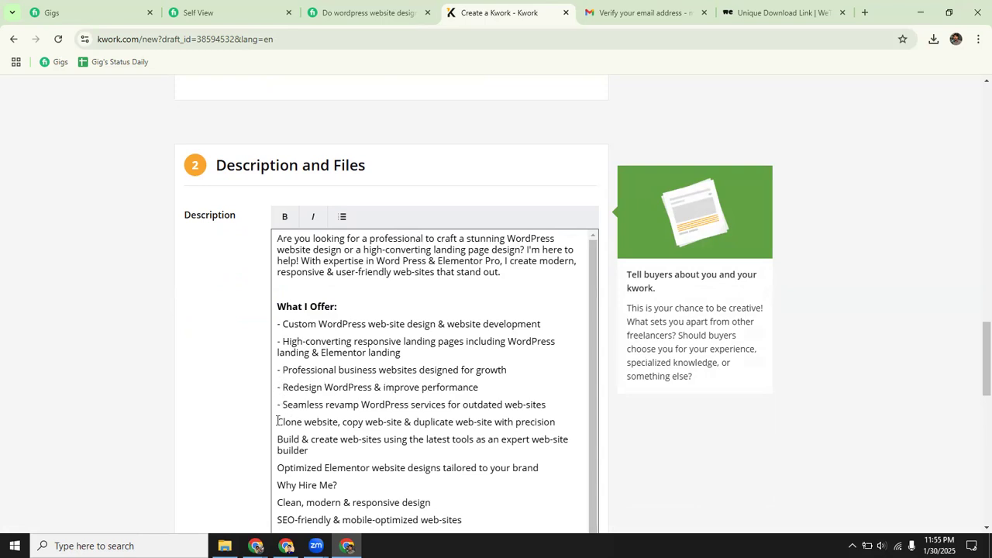
click(279, 422)
text(-)
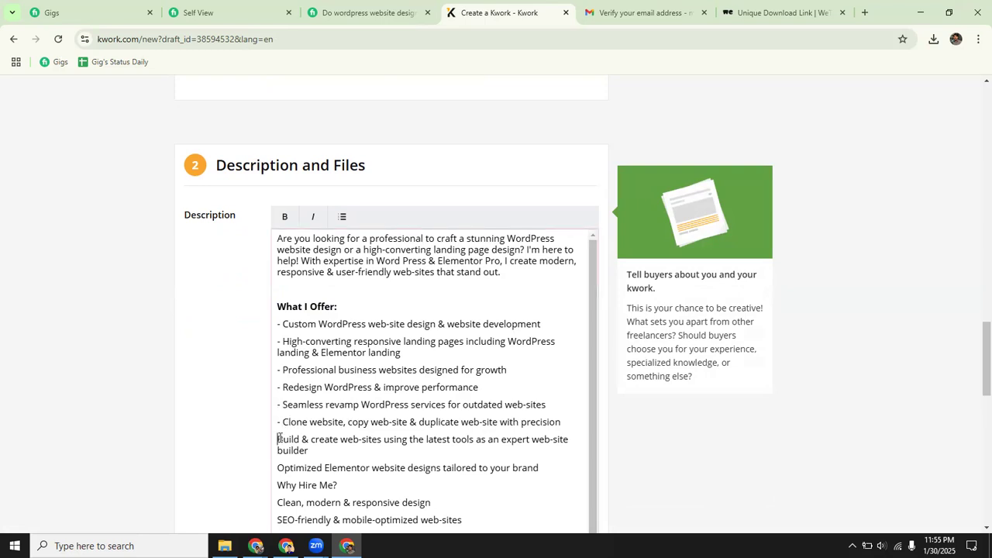
click(278, 439)
text(-)
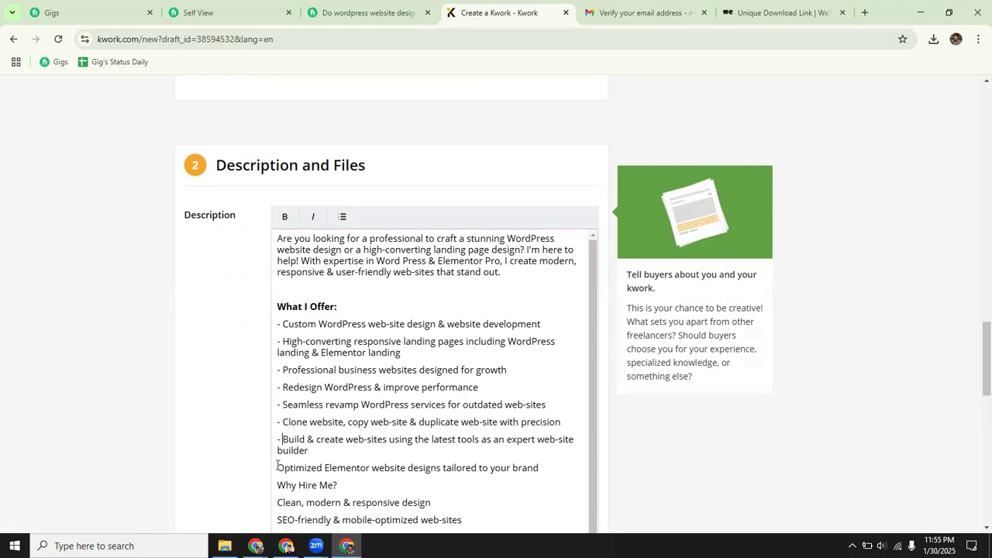
click(277, 467)
text(-)
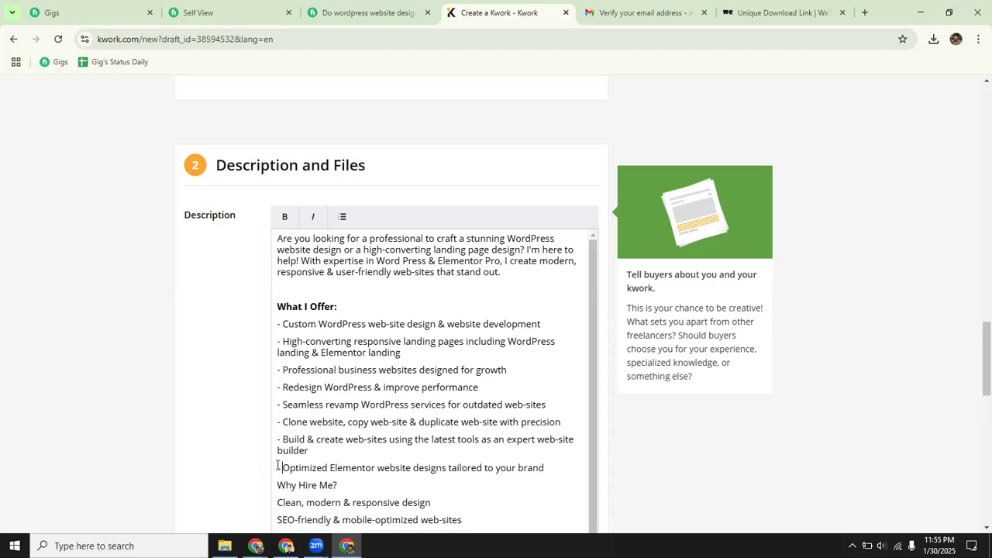
drag(538, 439, 573, 439)
key(BackSpace)
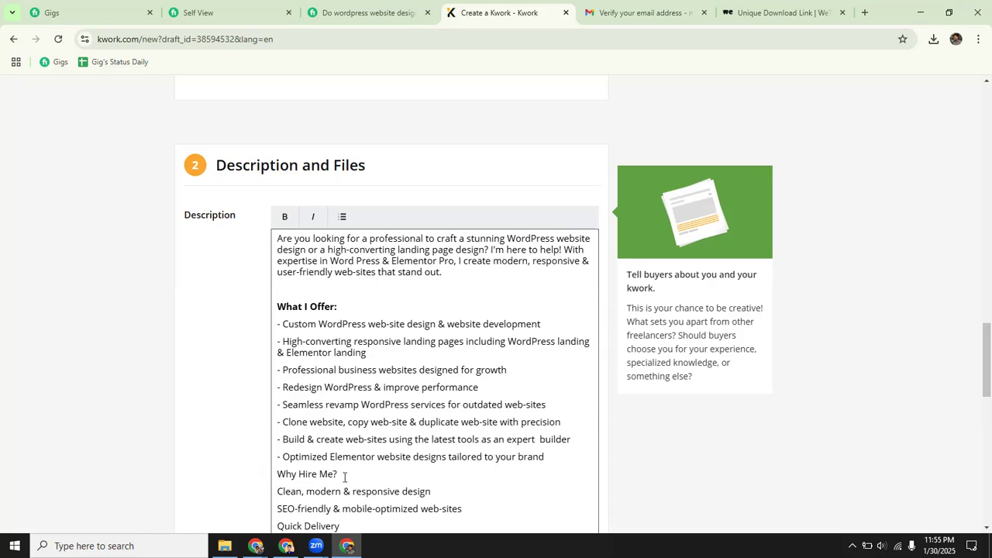
Insert a blank line above "Why Hire Me?" in the description and make that heading bold.
scroll(345, 477, down, 1)
click(278, 419)
key(Return)
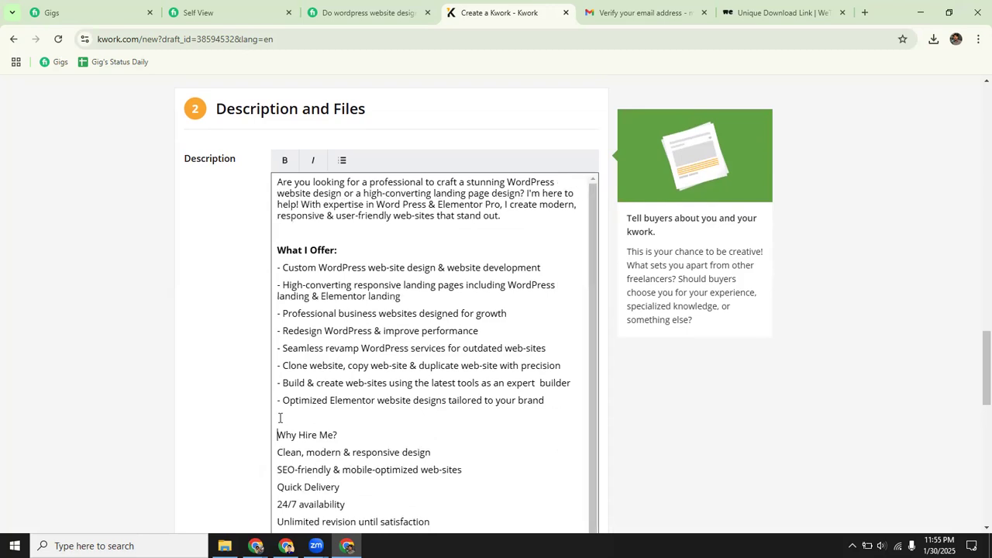
drag(349, 435, 252, 432)
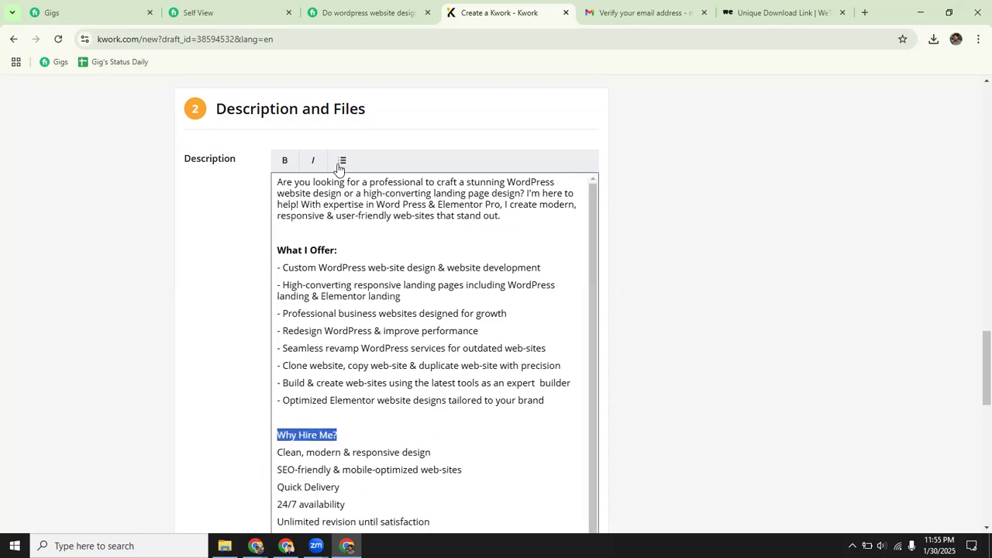
click(286, 161)
click(307, 485)
Number the lines under "Why Hire Me?" from 1. to 6., ending with "Video documentation & life time support".
scroll(307, 480, down, 1)
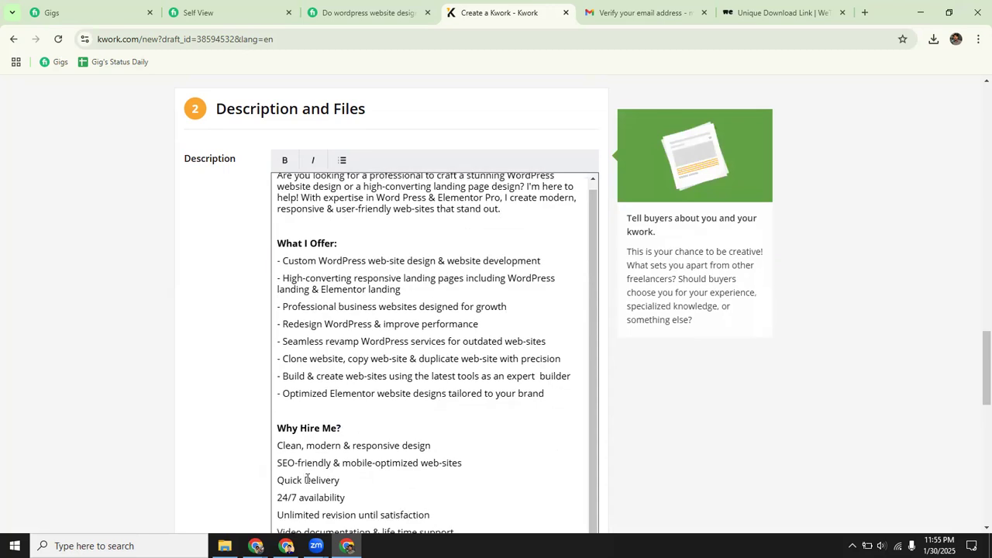
key(BackSpace)
text(D)
text(1. )
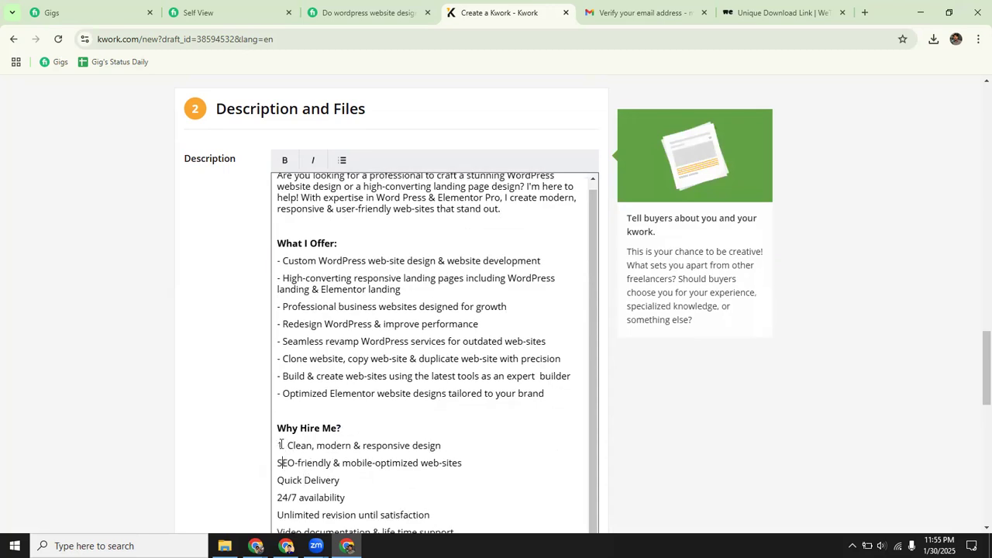
text(2. )
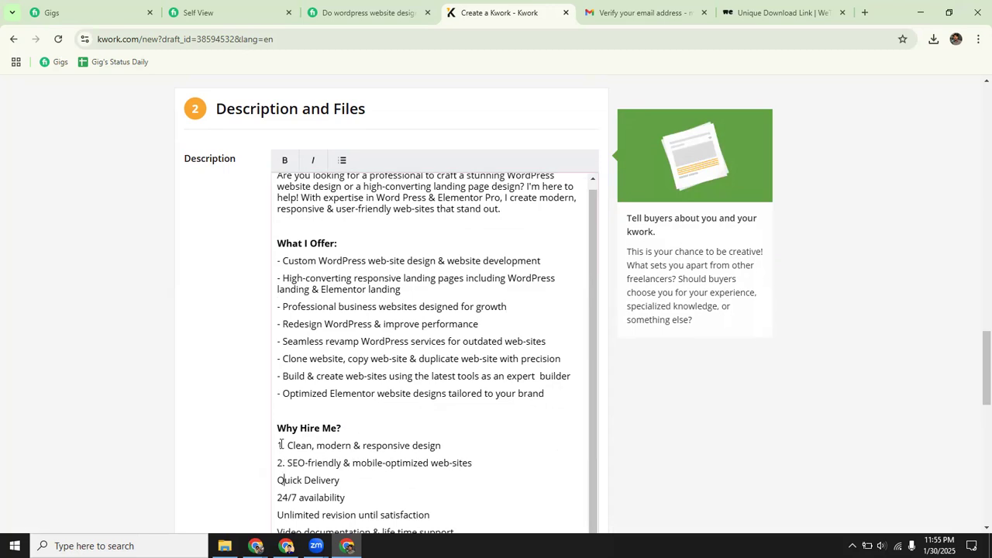
text(3. )
text(4.)
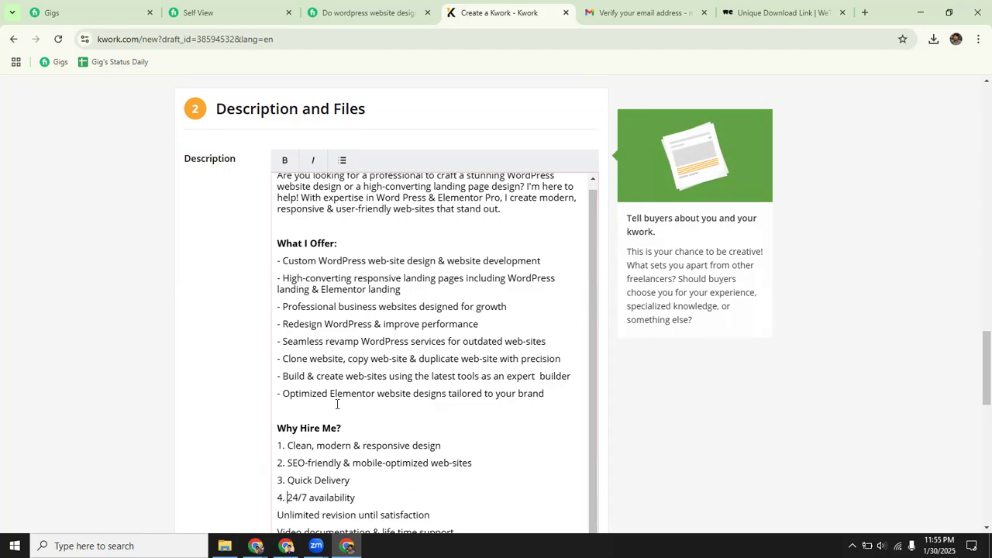
scroll(341, 407, down, 1)
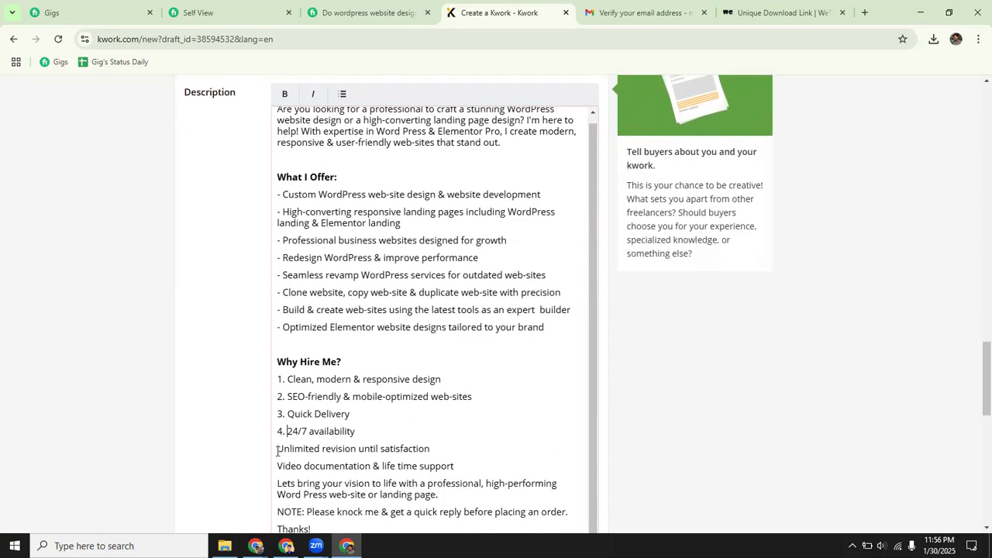
click(277, 448)
text(5.)
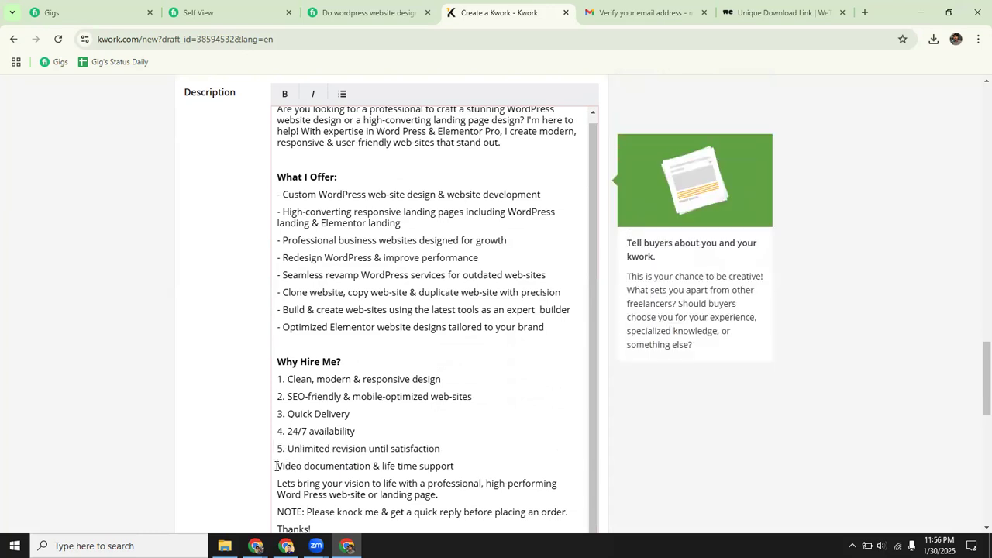
click(277, 466)
text(6.)
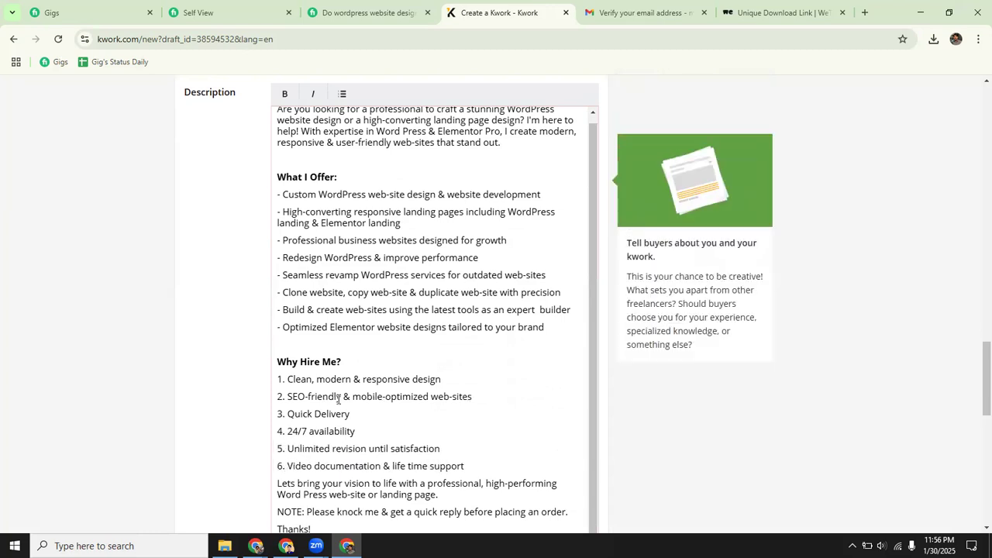
Add a blank line after the numbered list and delete the "Lets bring your vision" sentence and the NOTE line above "Thanks!".
scroll(338, 398, down, 1)
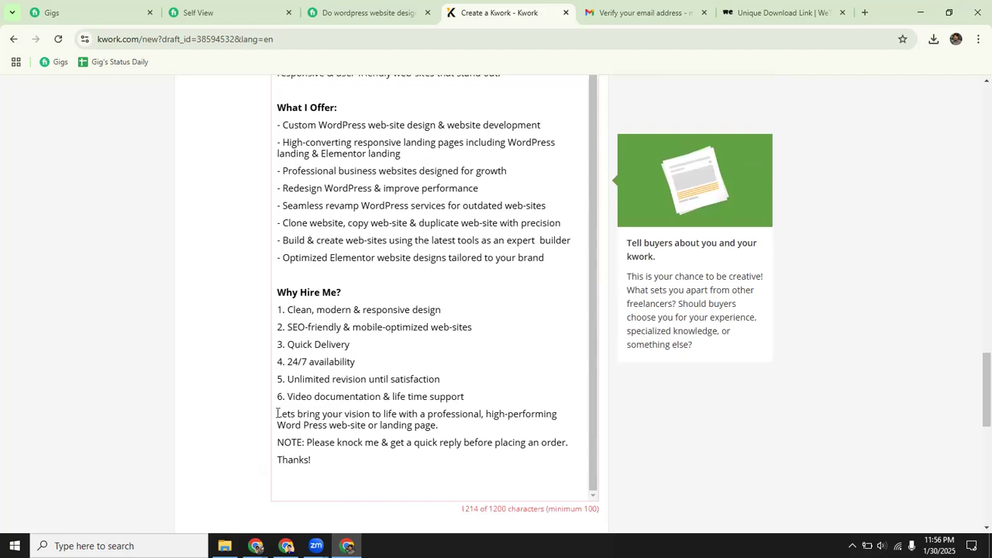
click(278, 413)
key(Return)
drag(326, 478, 270, 431)
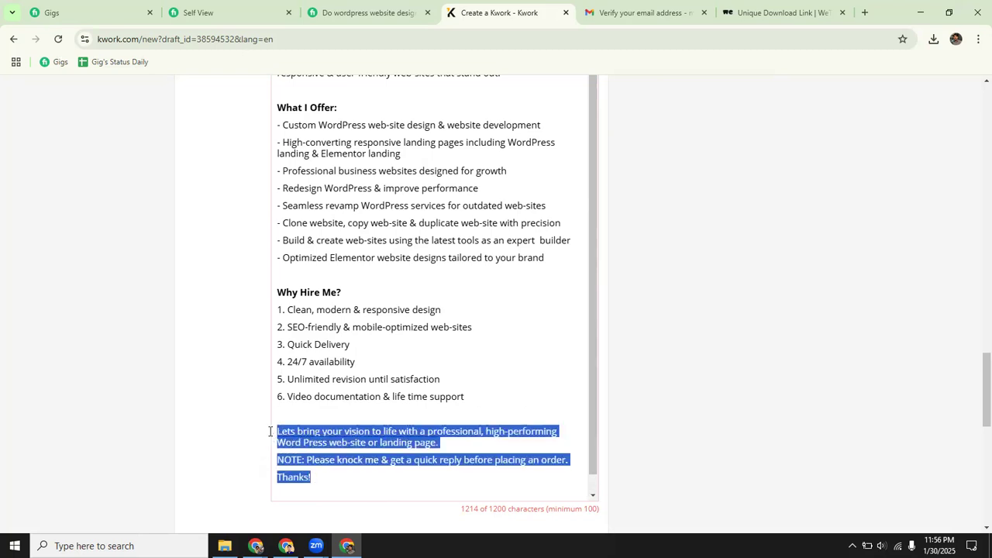
click(494, 456)
drag(571, 460, 270, 431)
key(BackSpace)
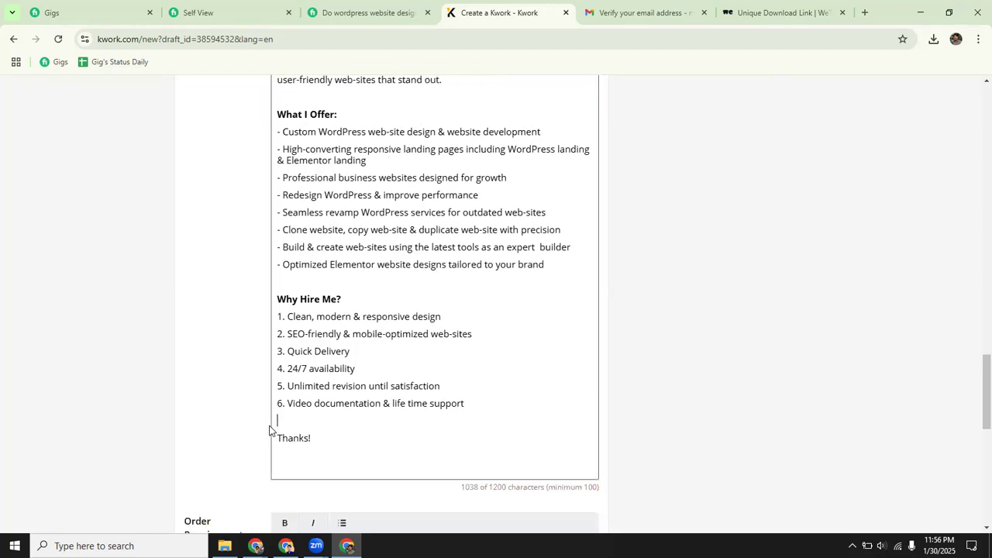
Enter "website access, hosting access and contents for the website" as the order requirements and try to continue to the next section.
scroll(581, 385, down, 2)
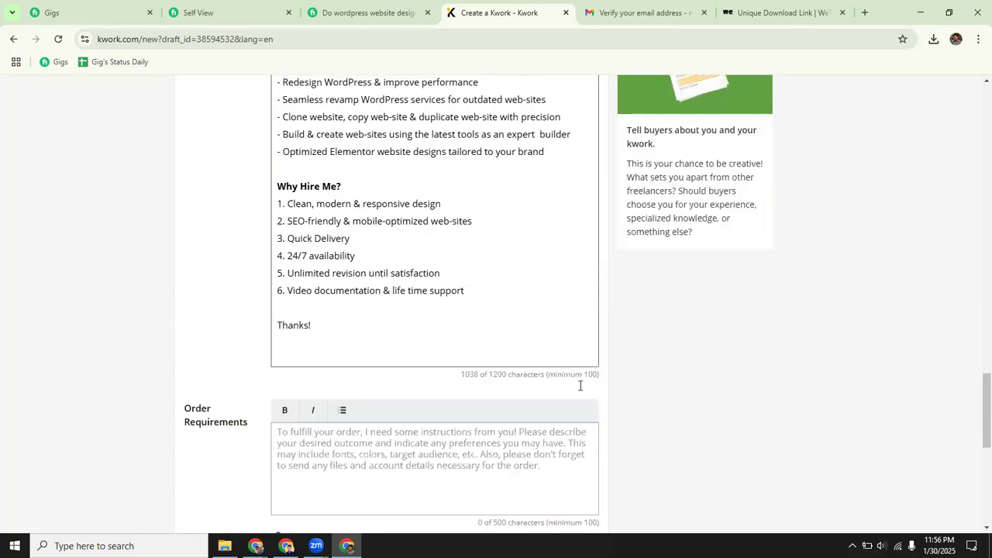
click(404, 392)
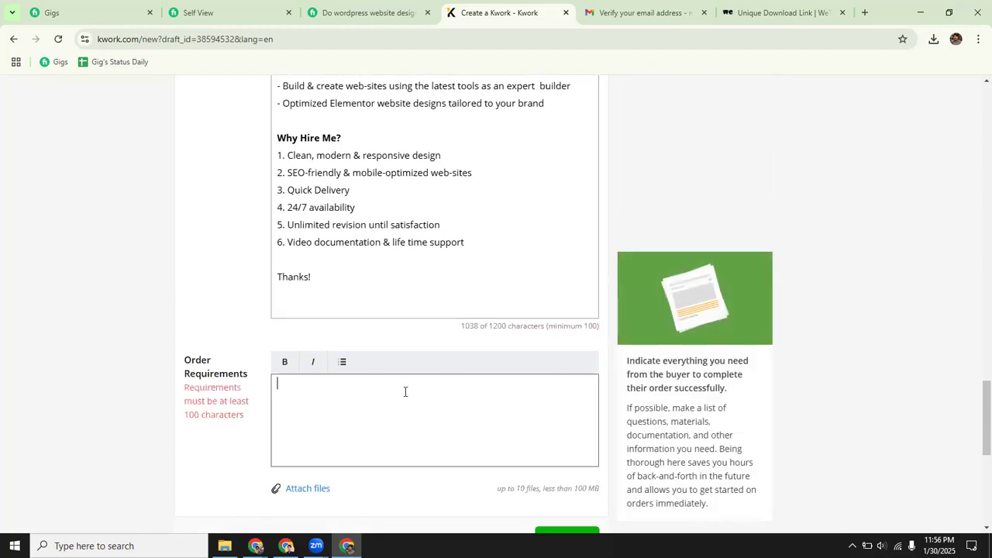
text(website access, ho)
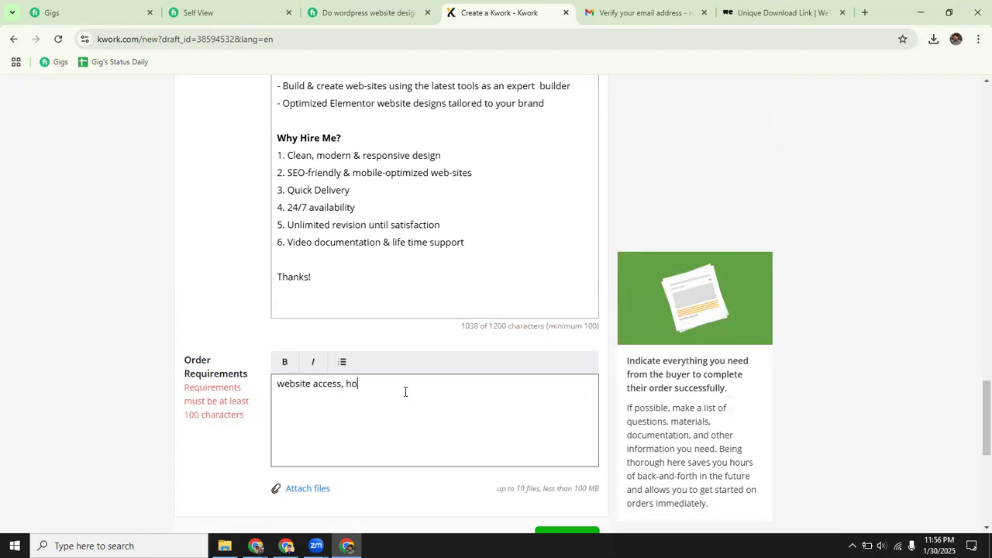
text(sting access and contents for the we)
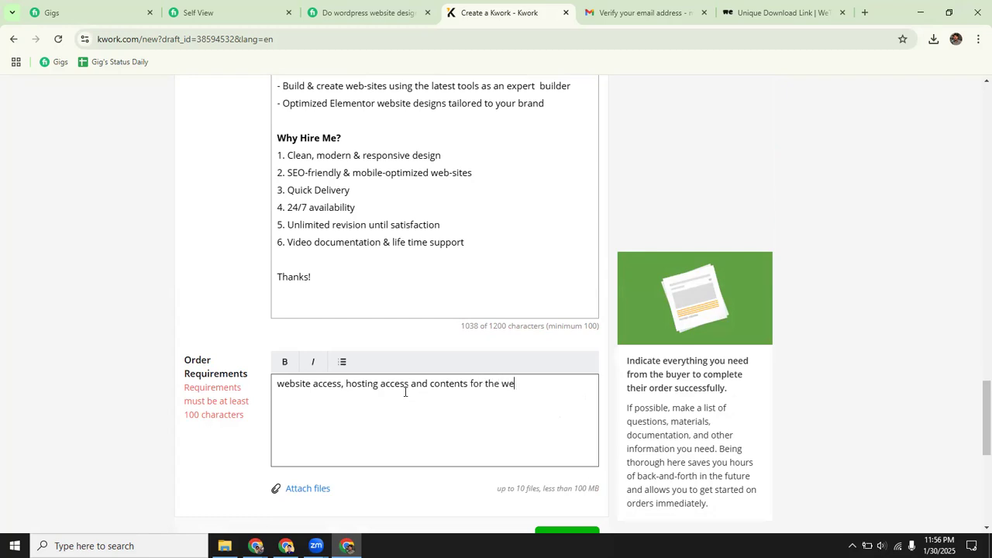
text(bsite)
scroll(457, 469, down, 1)
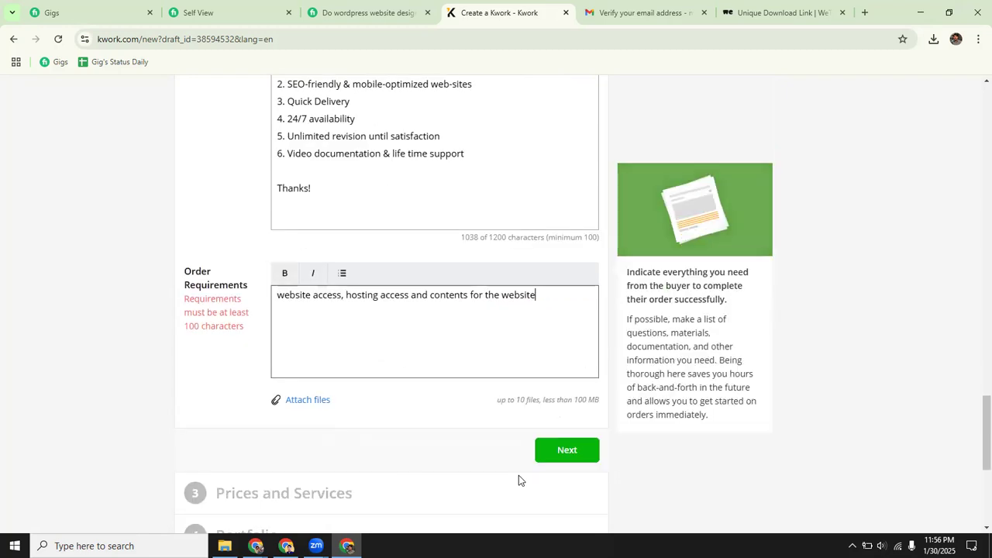
click(553, 460)
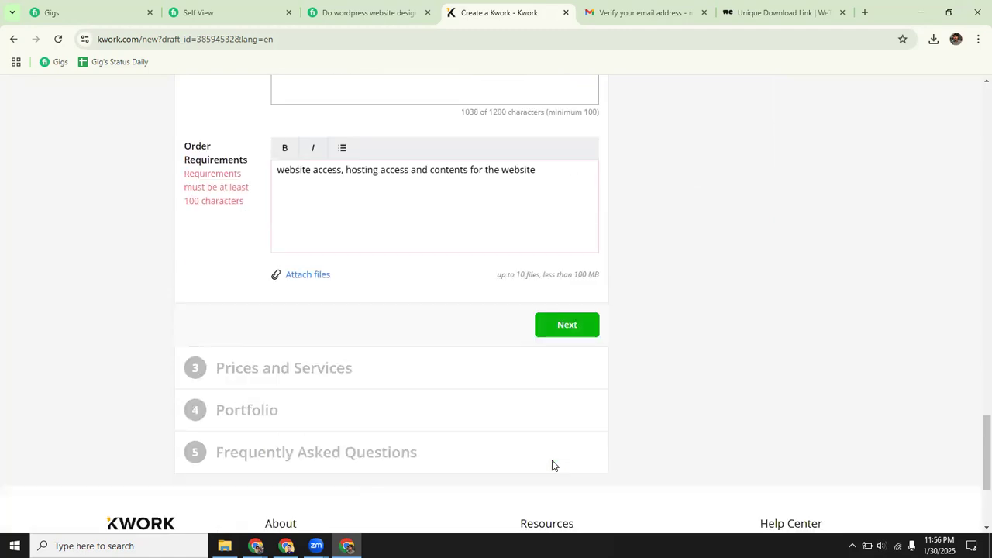
Split the order requirements into "1. I need wordpress website access" and "2. hosting access and contents for the website", and try to continue.
click(542, 169)
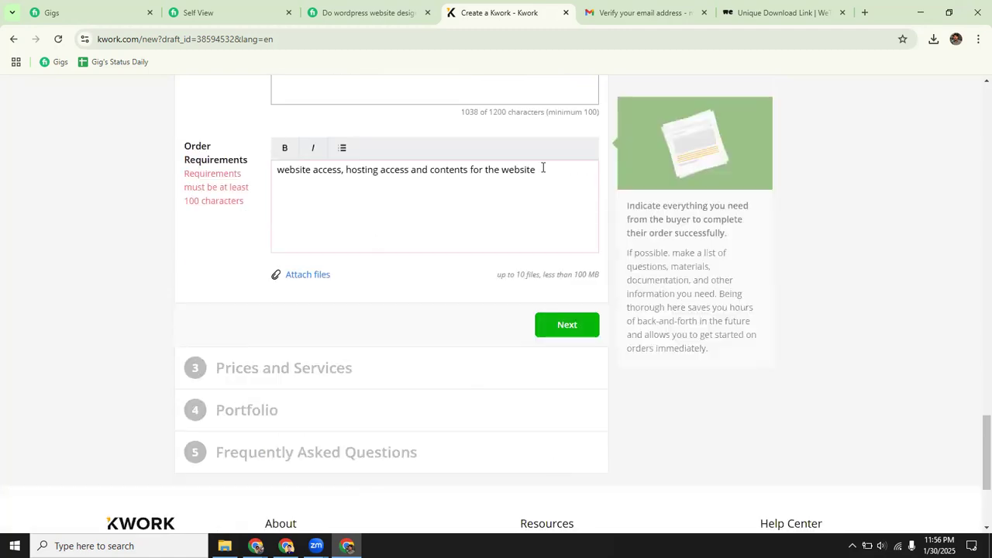
click(278, 169)
text(1. I need w)
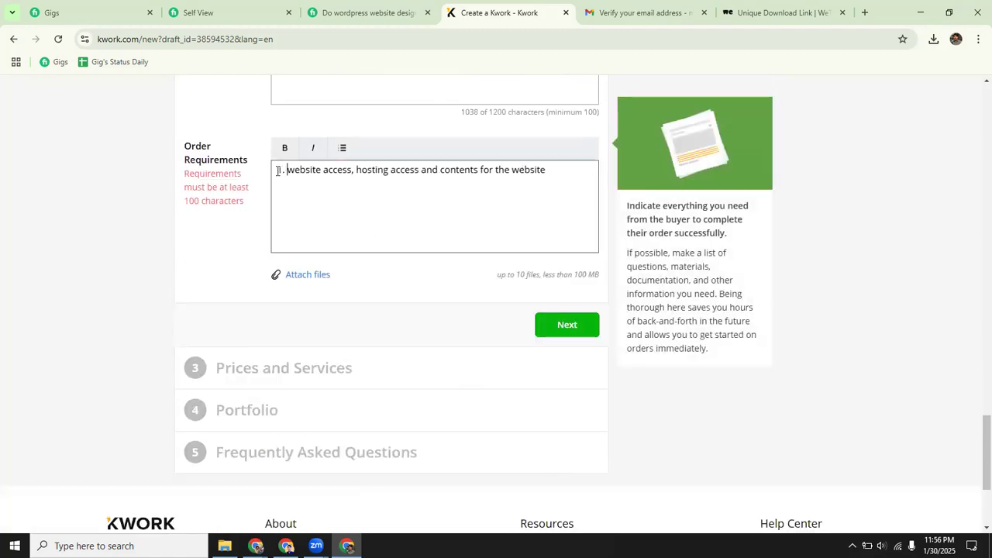
text(ordpress)
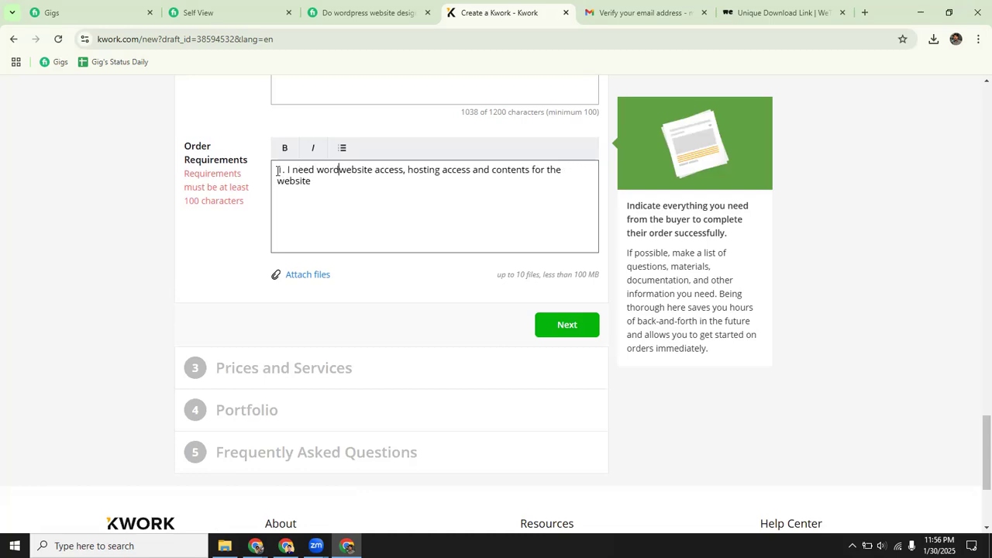
click(435, 168)
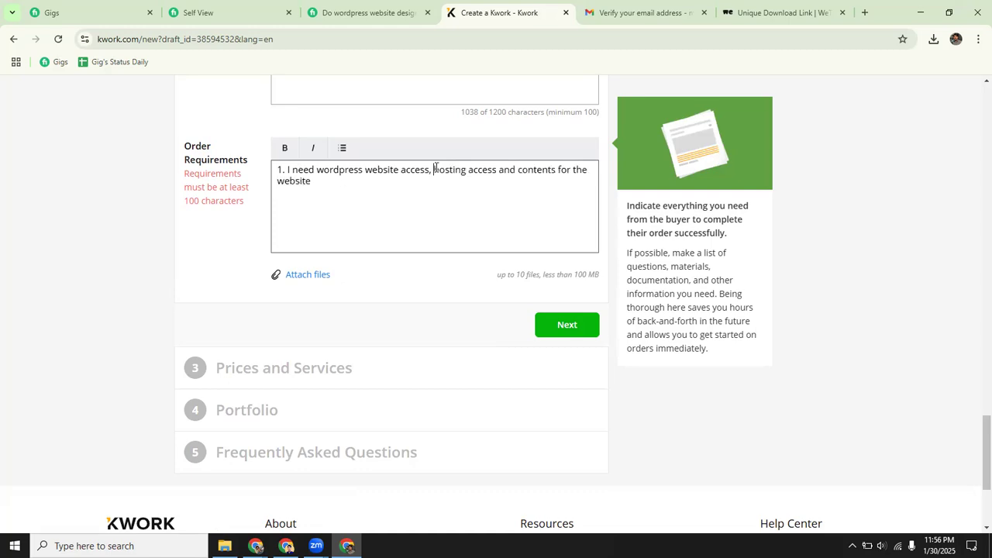
key(BackSpace)
key(BackSpace)
key(Return)
text(2.)
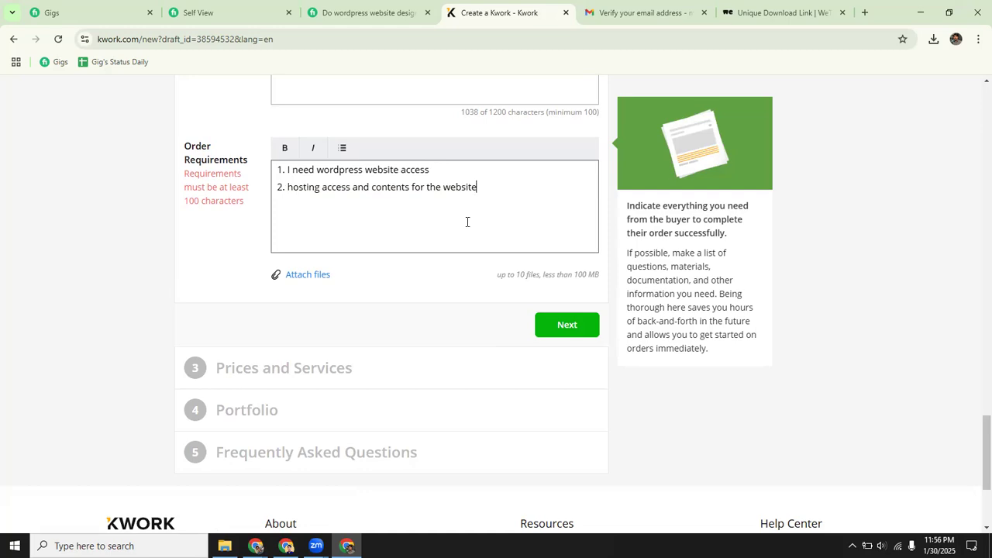
click(568, 338)
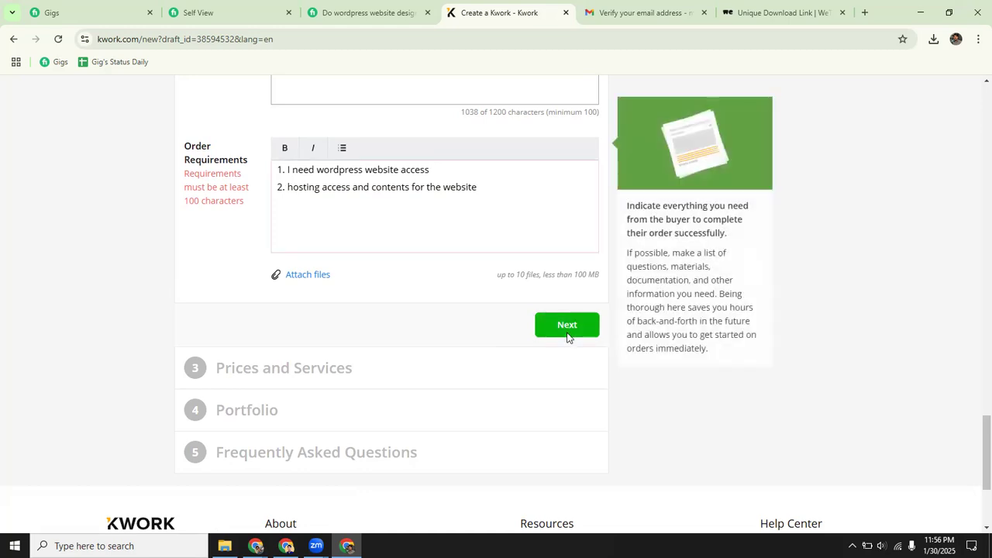
Add the line "3. I also can generate contents for you." to the order requirements and continue to Prices and Services.
click(493, 189)
key(Return)
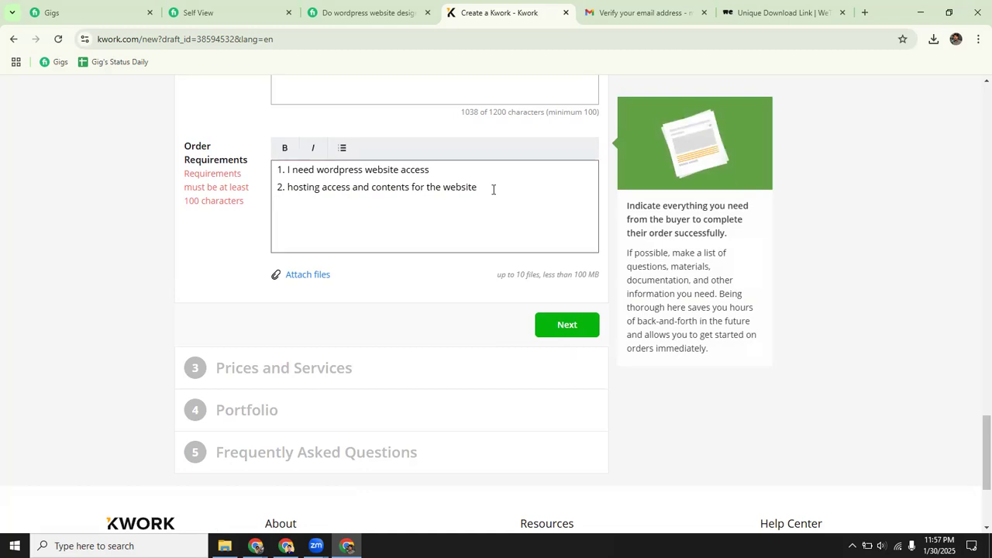
text(3. I also can generate conten)
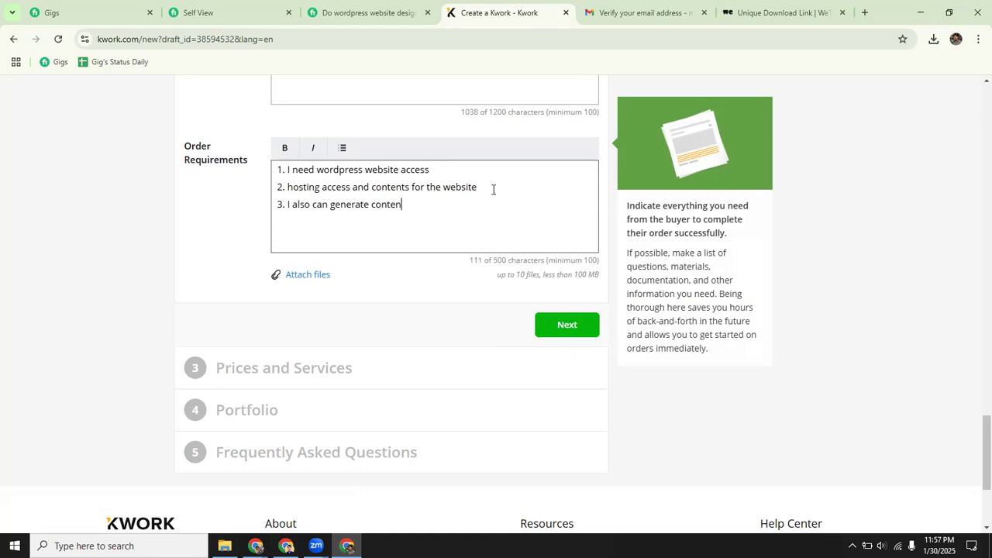
text(ts for you.)
click(571, 335)
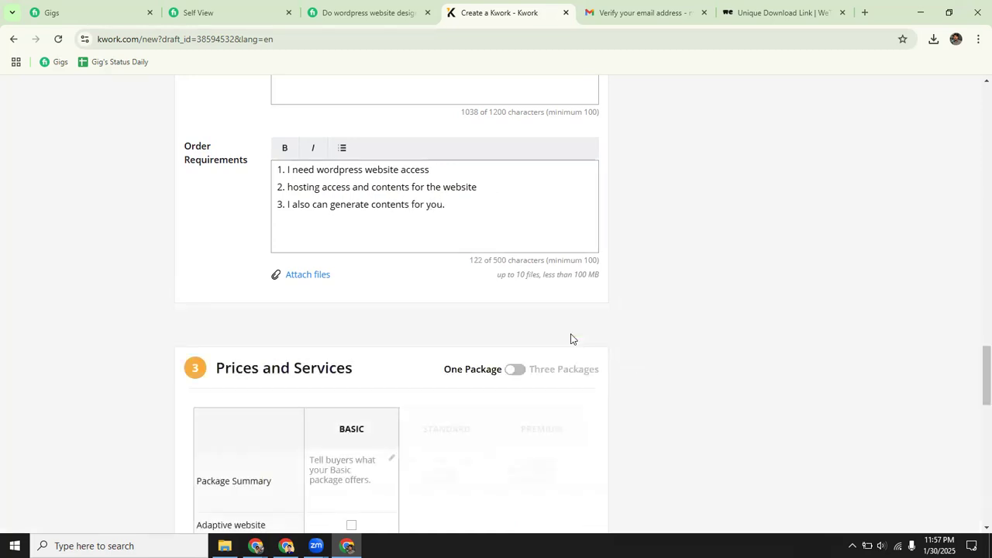
Switch the kwork's pricing from one package to three packages.
scroll(412, 349, down, 2)
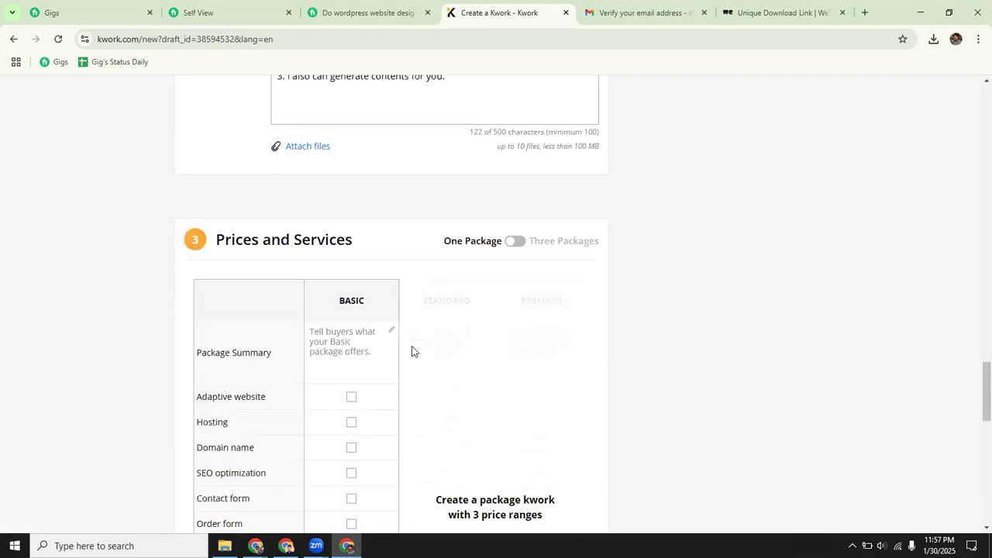
click(516, 231)
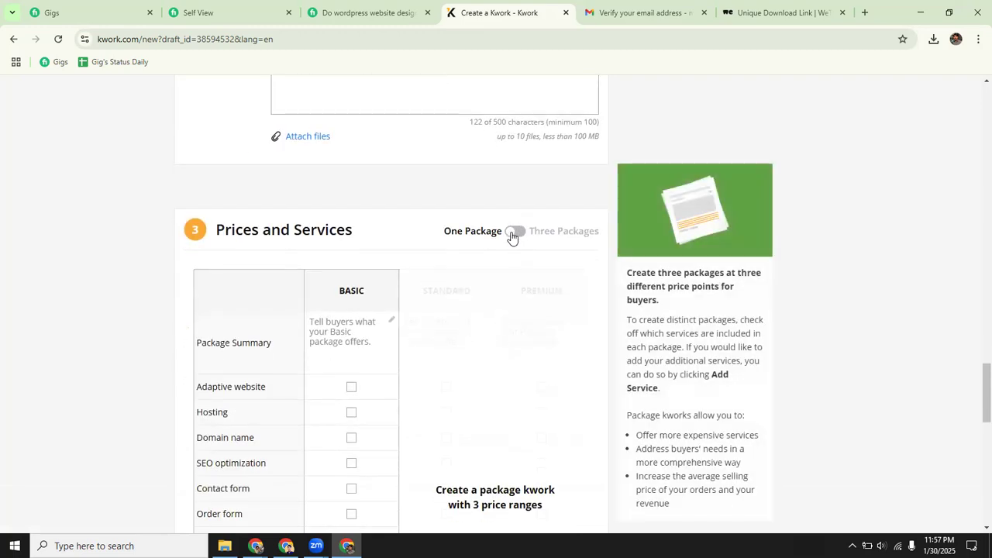
scroll(511, 234, down, 1)
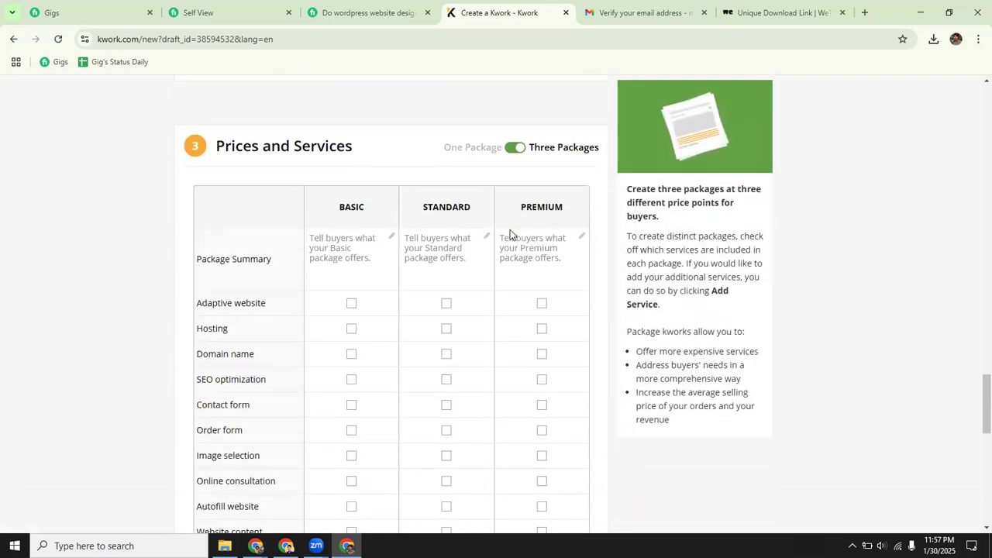
Copy the Basic package title "1 Page WP landing page design" from the Fiverr gig into the kwork's Basic package summary.
click(332, 21)
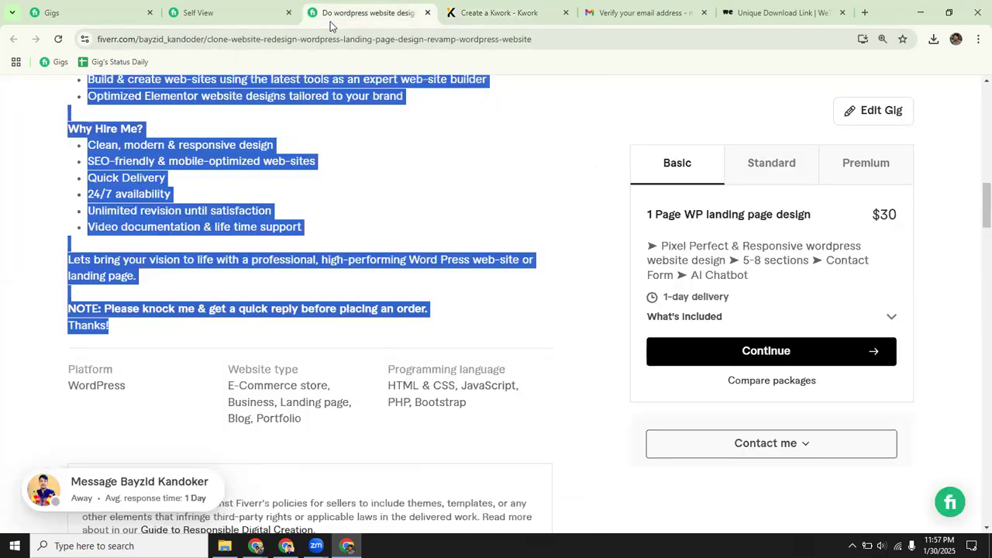
scroll(310, 229, down, 6)
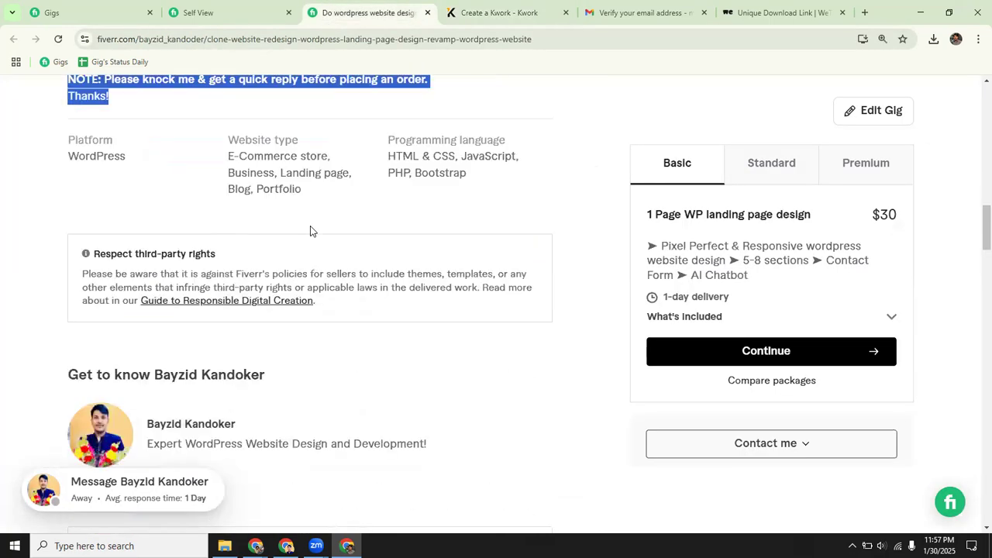
scroll(310, 231, down, 5)
scroll(310, 230, down, 4)
scroll(310, 231, down, 1)
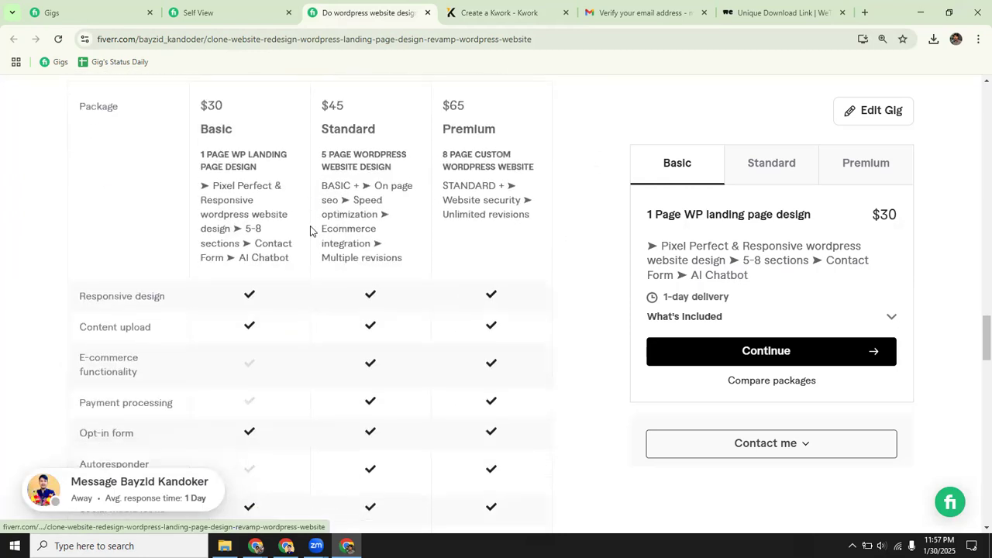
triple_click(237, 166)
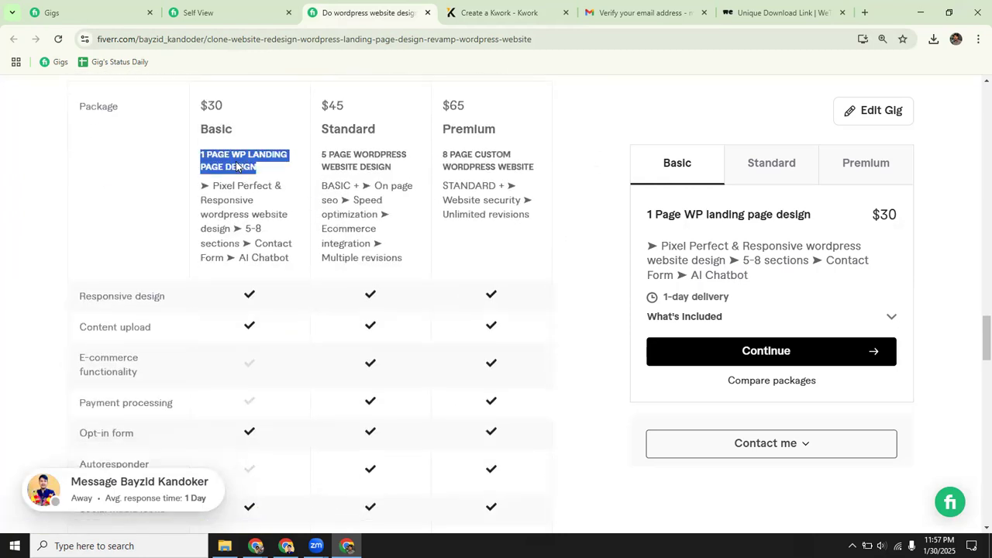
right_click(241, 166)
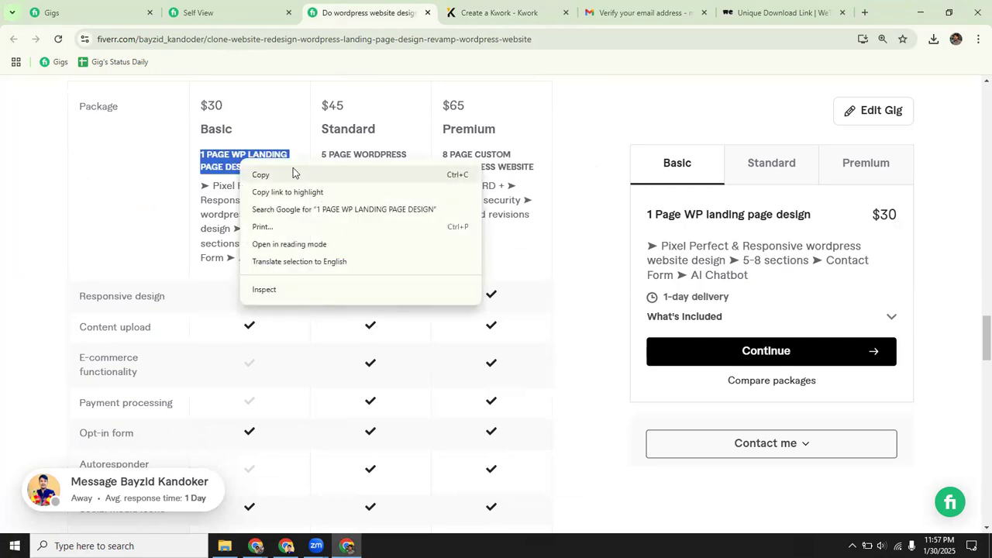
click(287, 175)
click(470, 14)
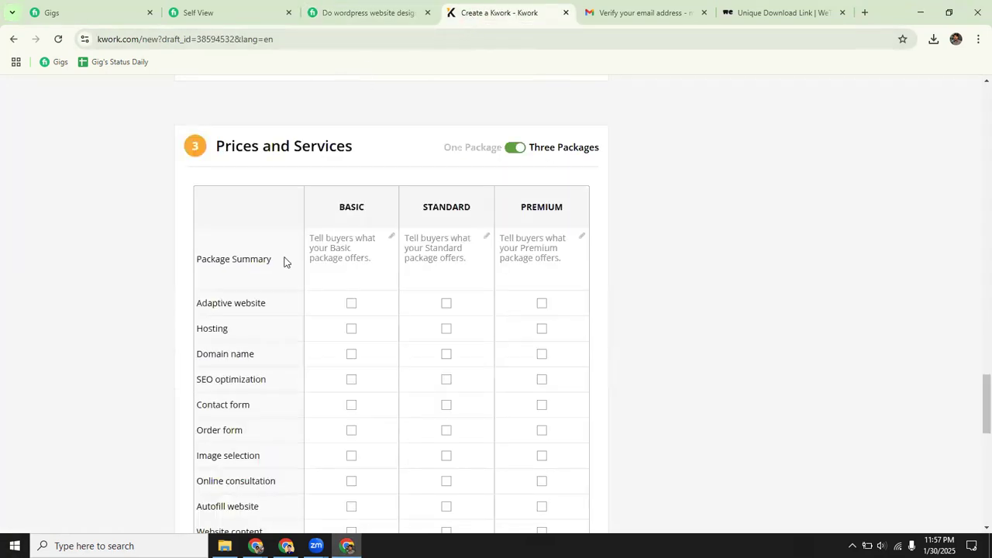
click(336, 260)
key(ctrl+v)
Copy the Fiverr gig's Standard package title "5 Page wordpress website design" into the kwork's Standard package summary.
click(444, 255)
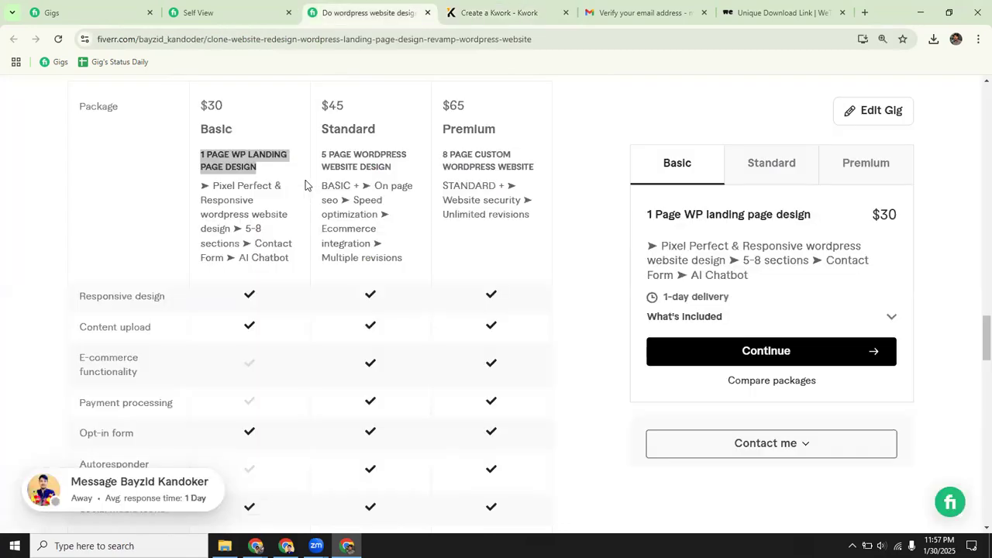
click(361, 13)
triple_click(357, 180)
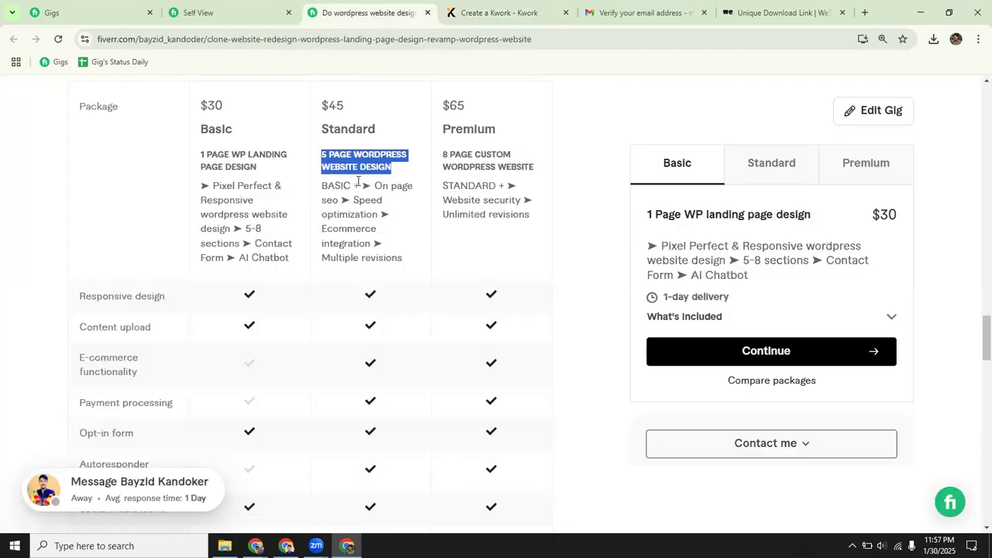
click(500, 13)
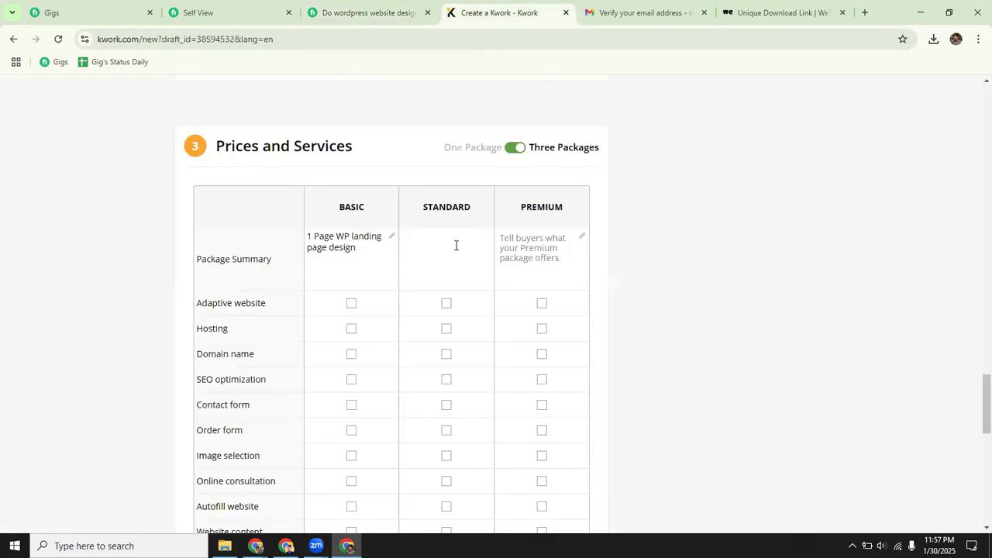
key(ctrl+v)
Copy the Fiverr gig's Premium package title "8 Page custom wordpress website" into the kwork's Premium package summary.
click(357, 18)
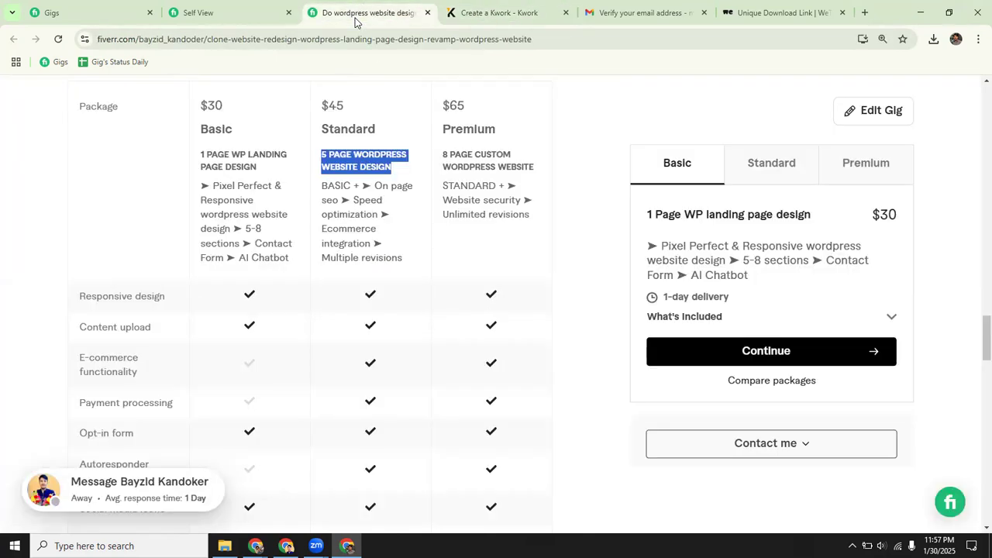
triple_click(459, 159)
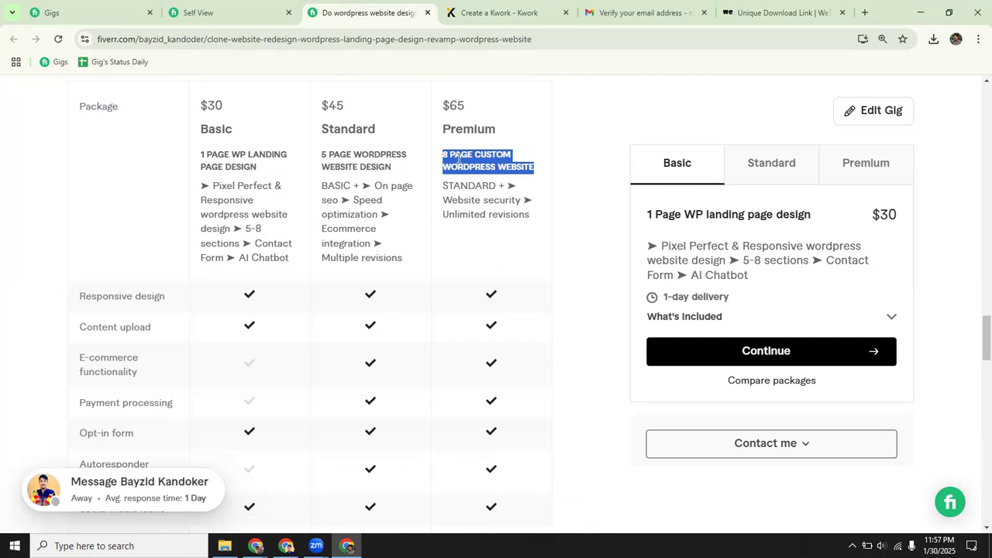
click(504, 16)
click(533, 242)
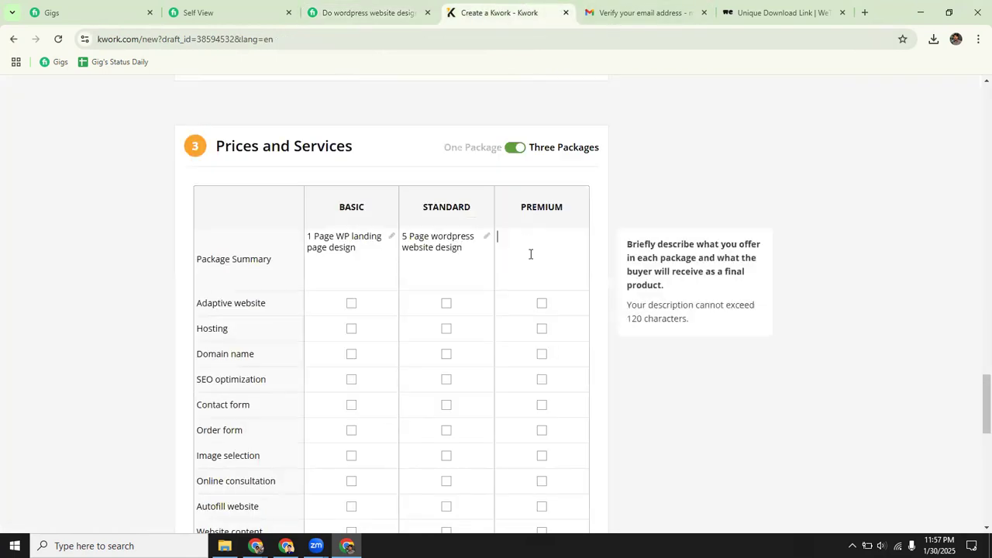
key(ctrl+v)
Include all eleven listed services, from Adaptive website to Admin panel, in the Premium package.
scroll(375, 257, down, 1)
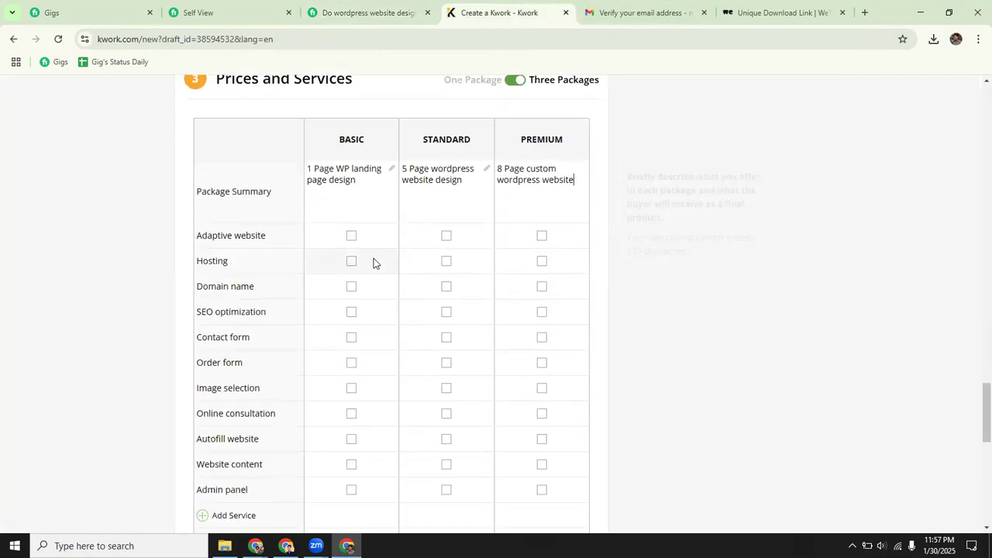
scroll(373, 263, down, 1)
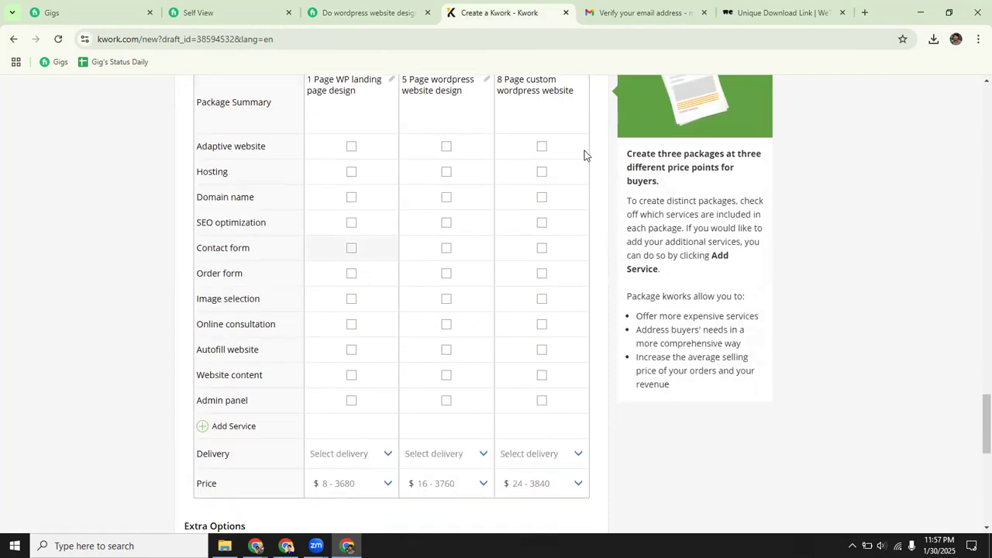
click(542, 147)
click(541, 199)
click(540, 224)
click(542, 248)
click(542, 273)
click(542, 299)
click(542, 324)
click(542, 349)
click(541, 376)
click(541, 400)
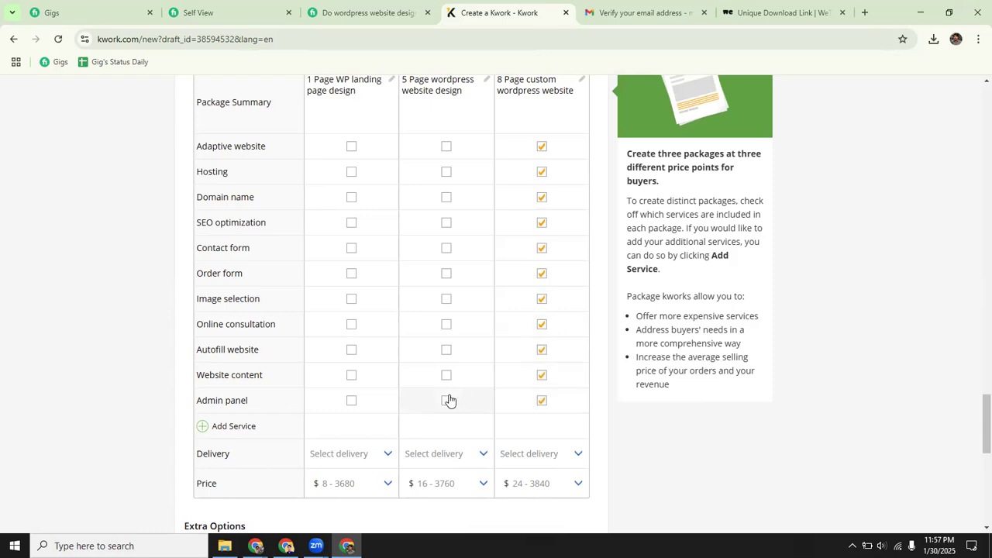
Include every service except Domain name, Website content and Admin panel in the Standard package.
click(447, 350)
click(446, 324)
click(446, 299)
click(445, 273)
click(445, 248)
click(446, 223)
click(446, 171)
click(446, 147)
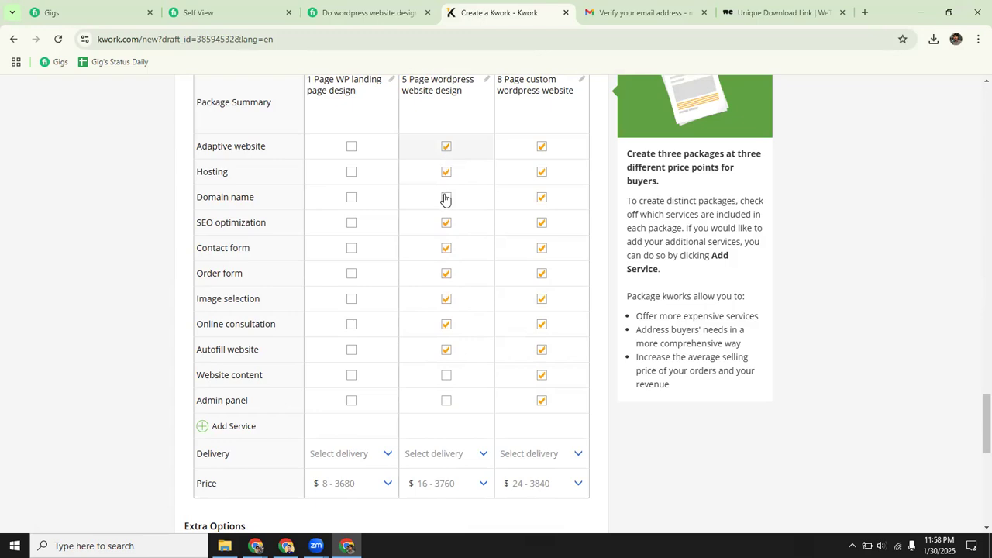
Include Adaptive website, SEO optimization, Contact form, Order form, Image selection and Autofill website in the Basic package.
click(353, 149)
click(351, 224)
click(350, 257)
click(350, 273)
click(350, 300)
click(351, 350)
Set the Basic package's delivery time to 3 days.
scroll(290, 411, down, 2)
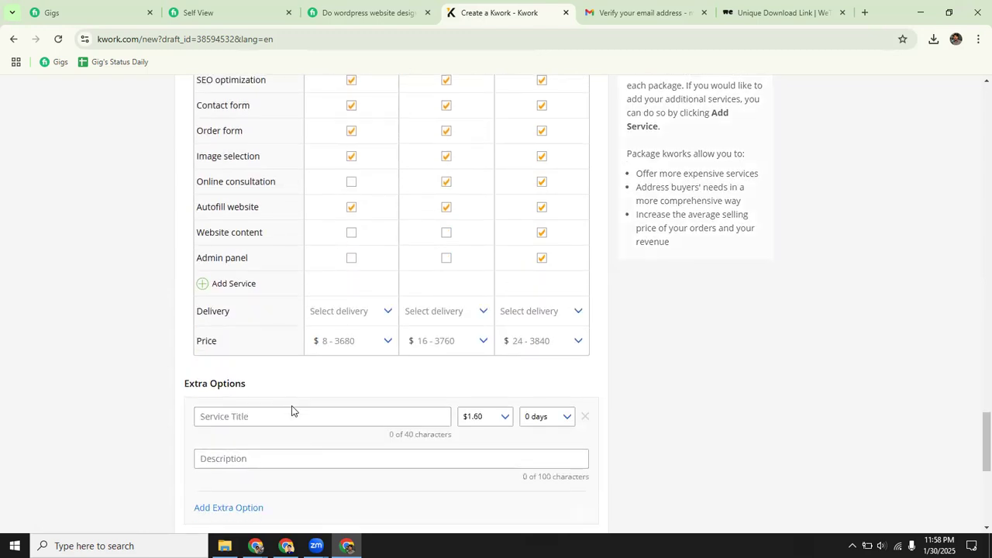
click(345, 320)
click(330, 359)
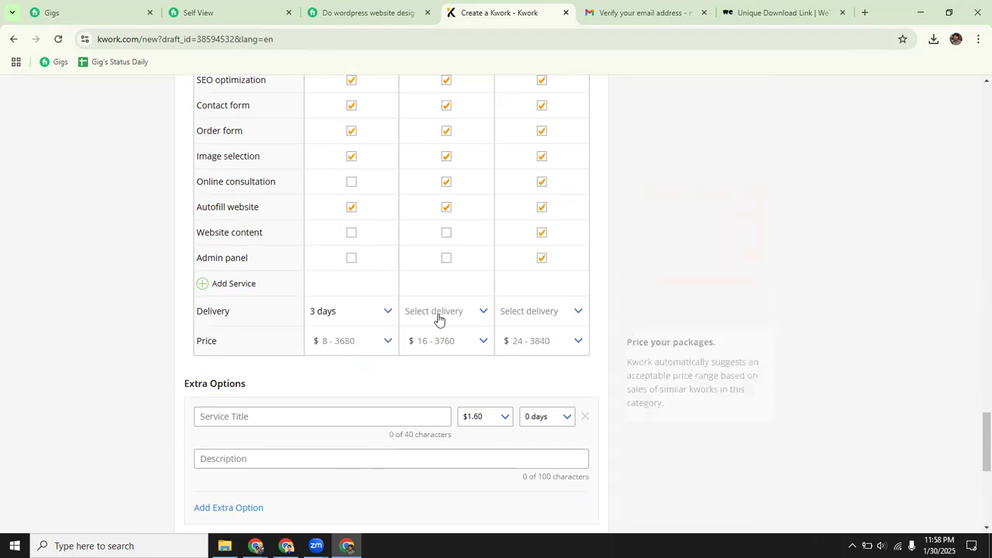
Set the delivery time to 5 days for the Standard package and 7 days for the Premium package.
click(446, 310)
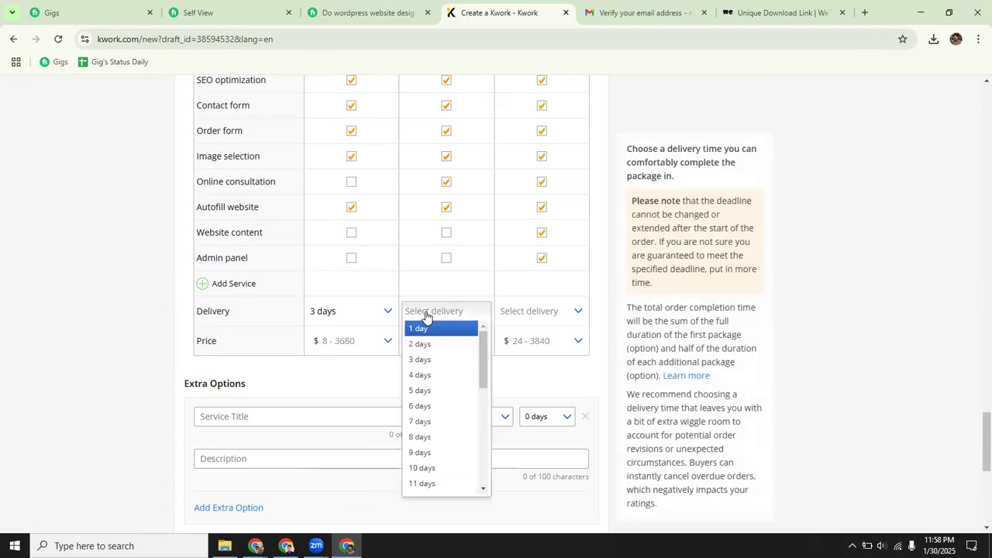
click(418, 394)
click(541, 320)
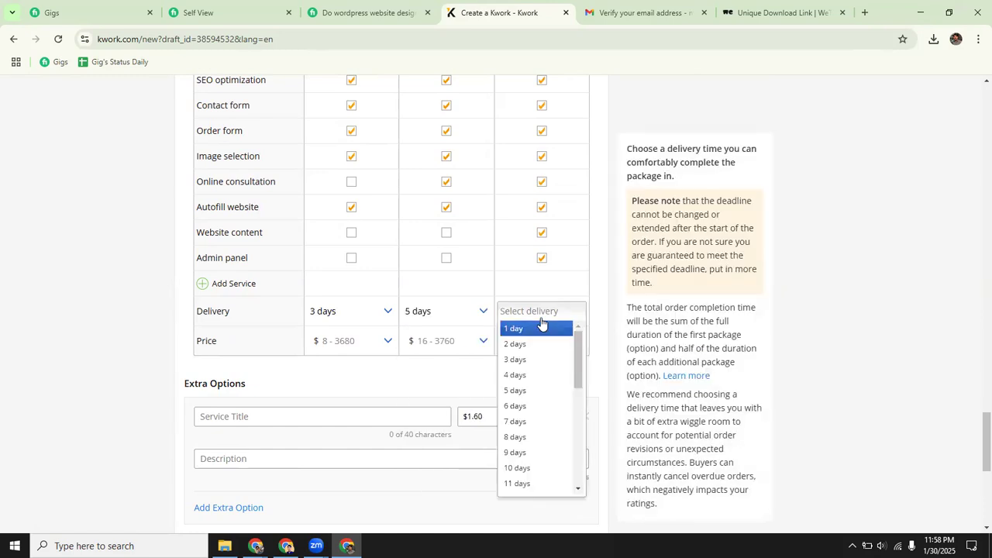
click(516, 421)
Set the package prices to $56 for Basic, $96 for Standard and $144 for Premium.
click(342, 347)
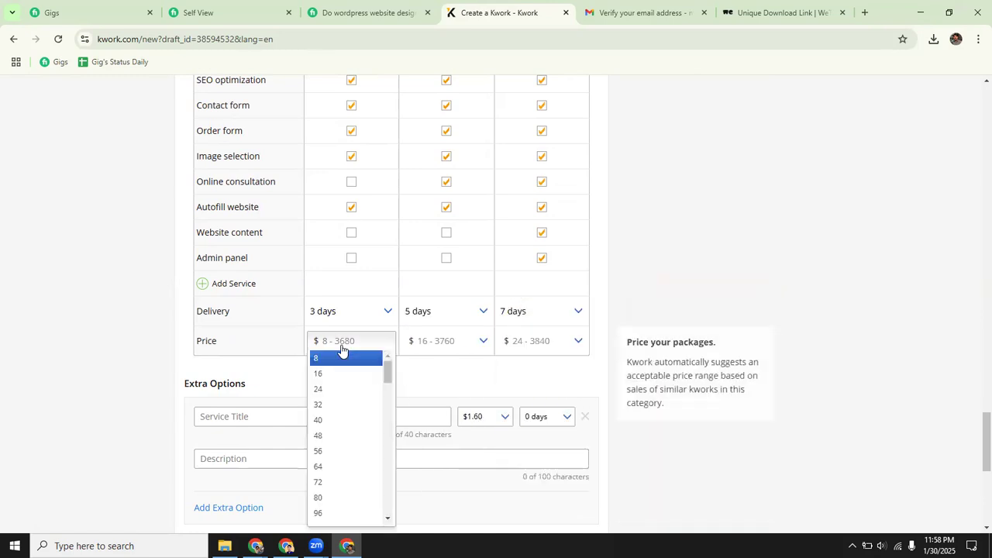
click(318, 389)
click(423, 338)
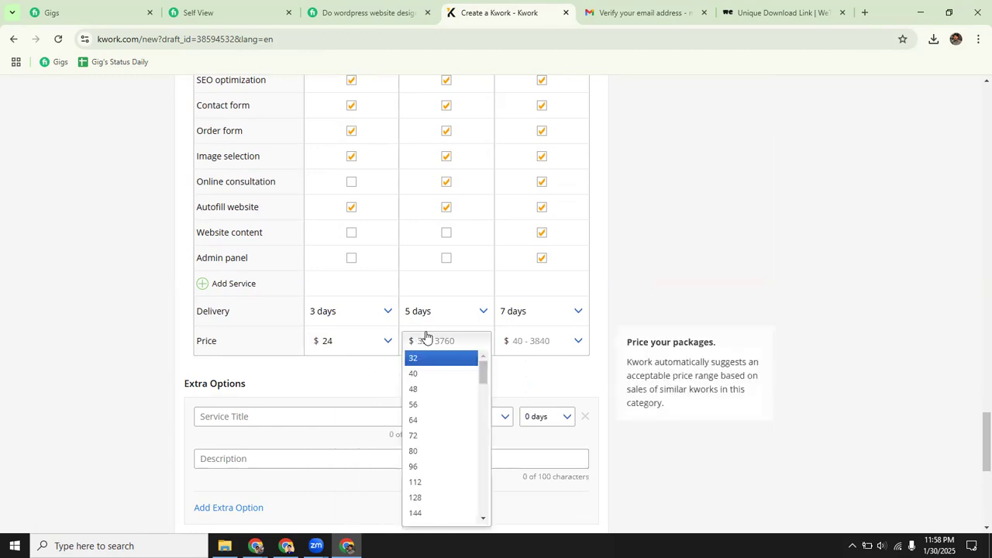
click(353, 347)
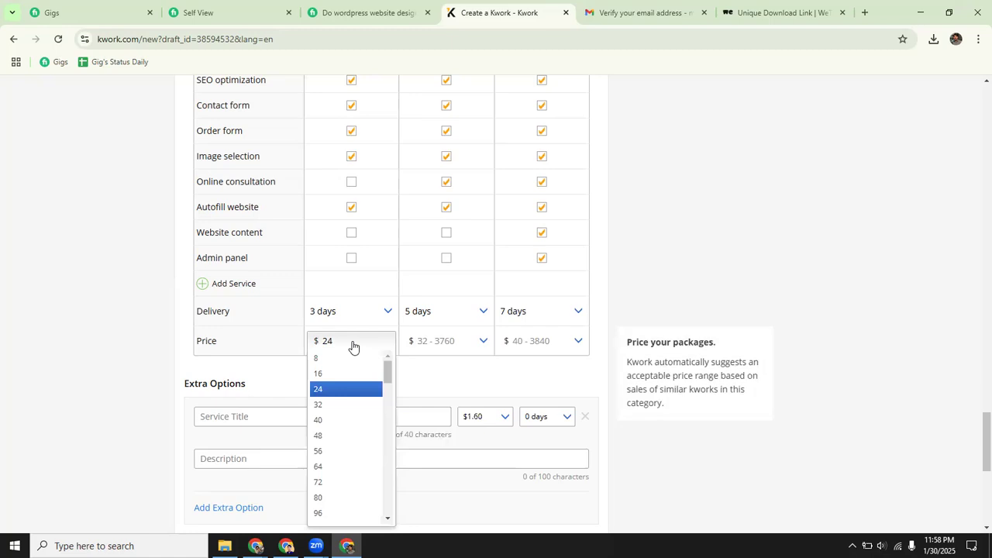
click(324, 450)
click(419, 345)
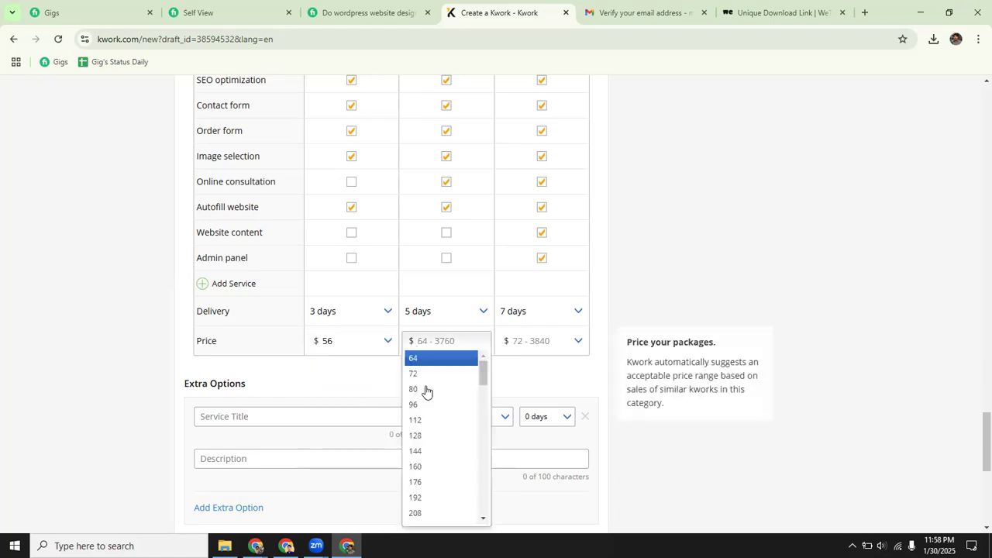
scroll(427, 392, down, 2)
scroll(426, 391, up, 2)
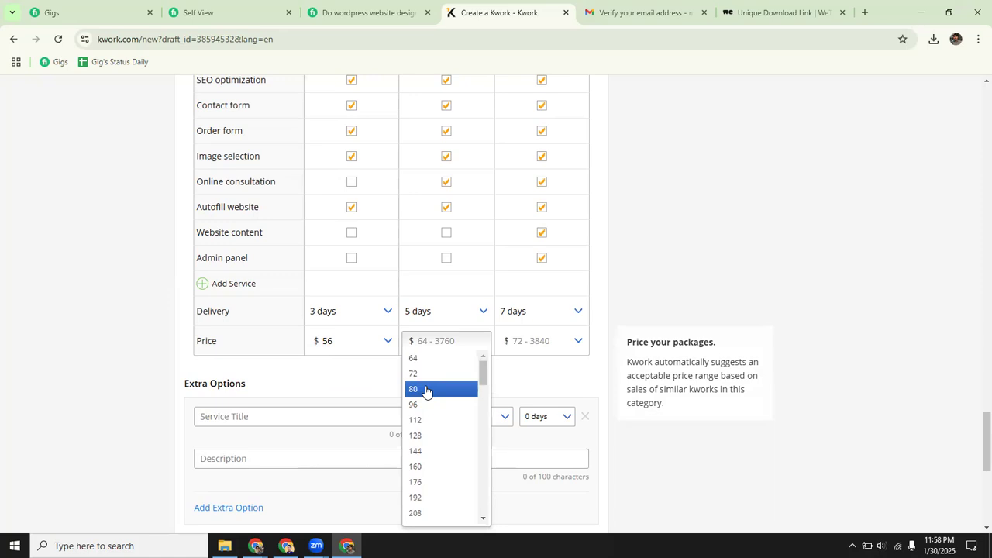
click(422, 404)
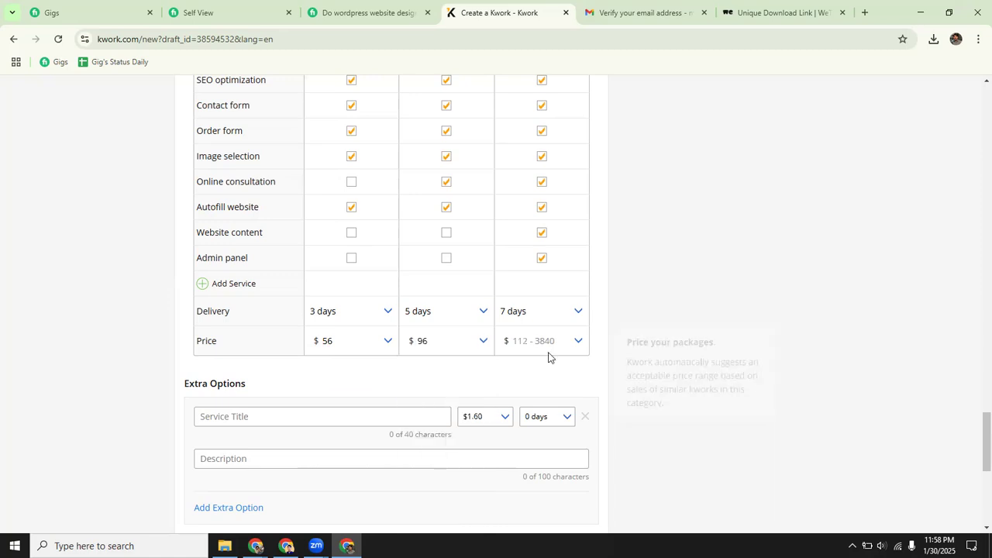
click(532, 349)
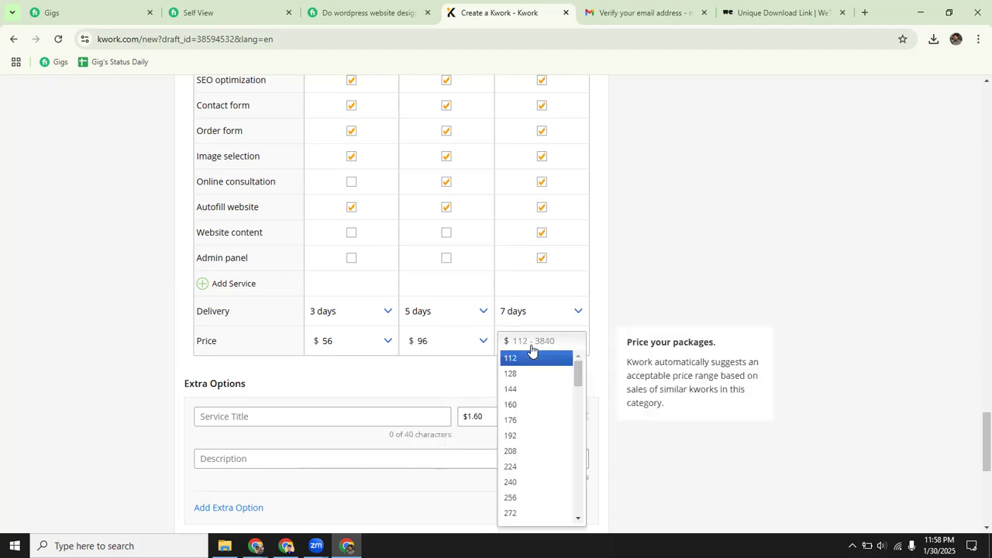
click(512, 389)
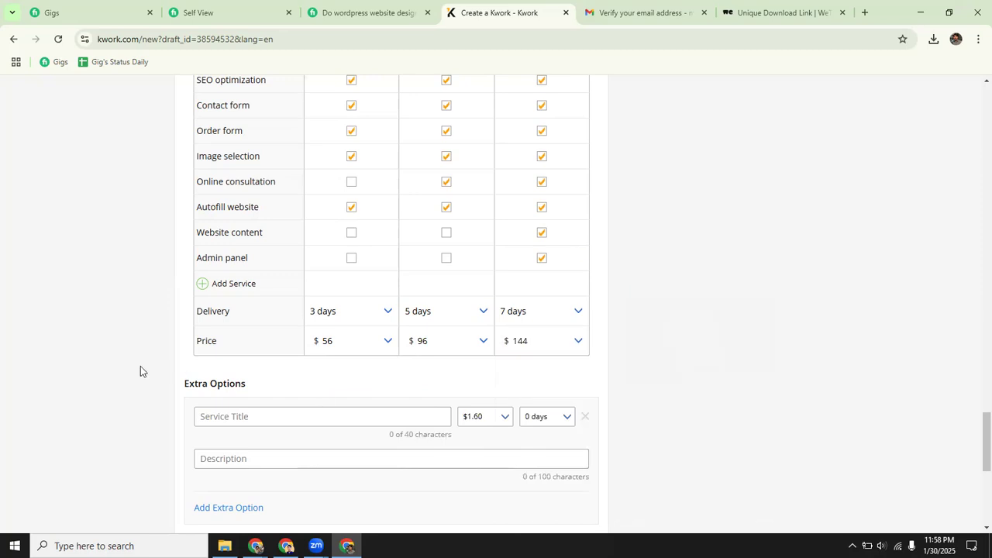
Title the first extra option "Seo Optimization" and describe it as "I will do on page Seo Optimization".
scroll(141, 366, down, 1)
click(296, 371)
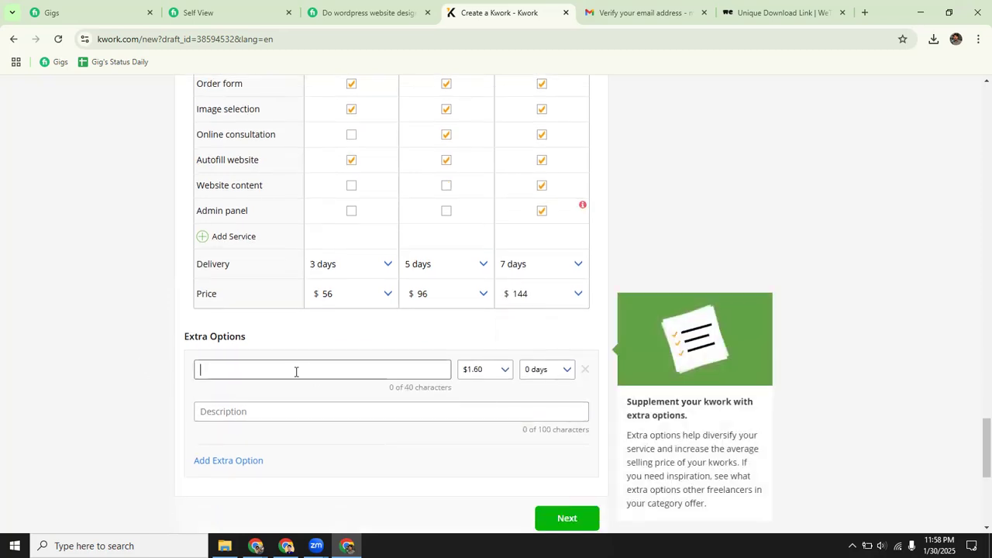
text(Seo Op)
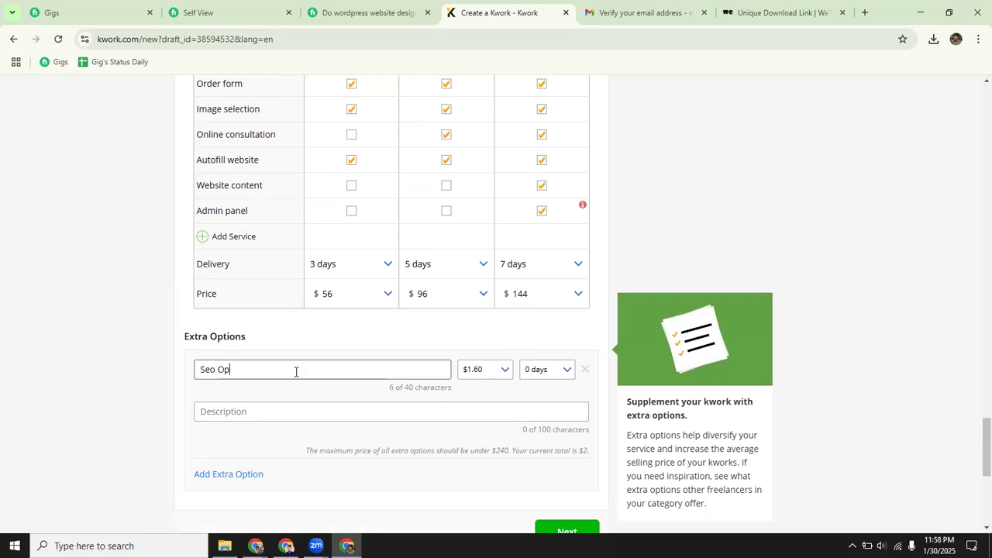
text(timization)
key(ctrl+a)
key(ctrl+c)
click(281, 412)
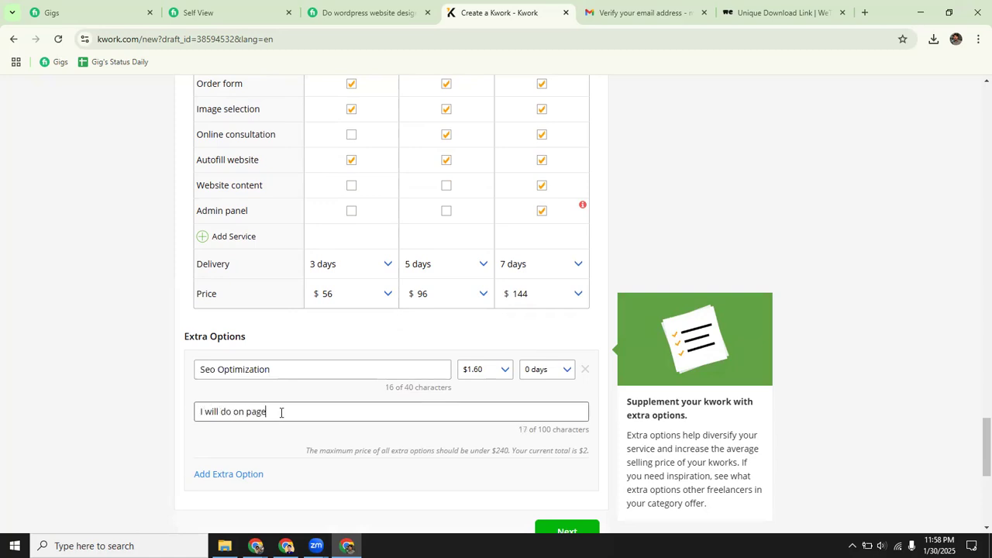
key(ctrl+v)
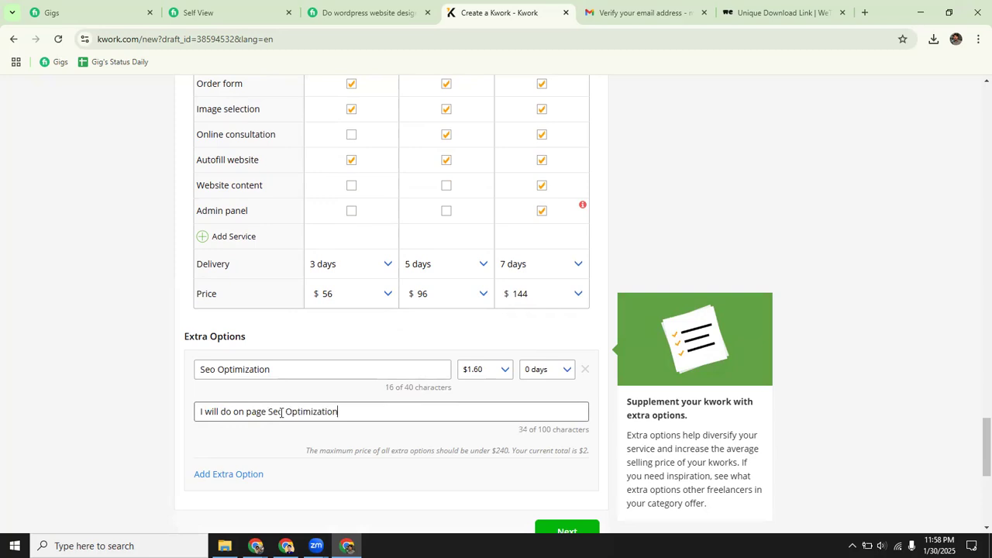
Set the Seo Optimization extra's price to $16 and its additional time to 1 day.
click(476, 370)
click(474, 433)
click(489, 373)
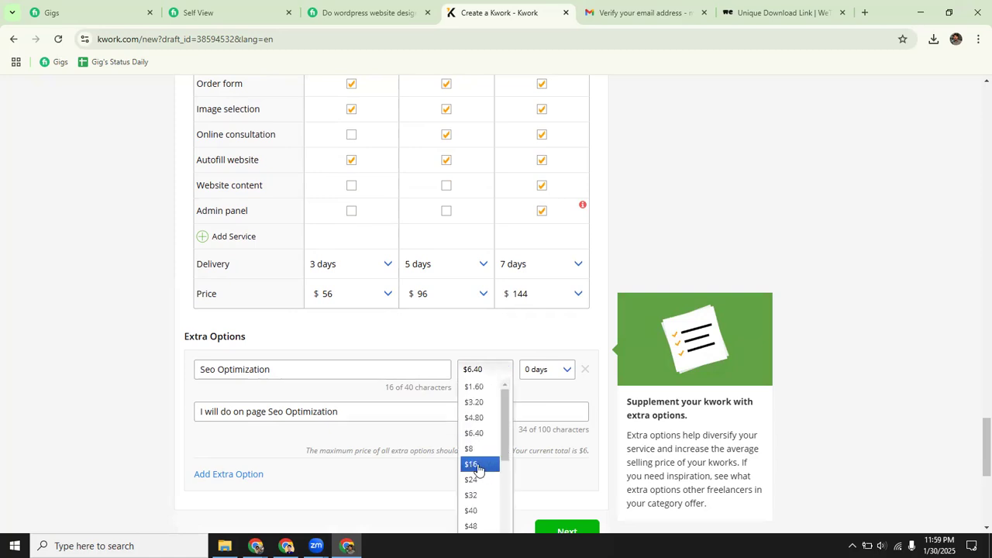
click(478, 465)
click(535, 372)
click(536, 403)
Add a second extra option titled "Speed Optimization" with the description "I will do Speed Optimization for your website".
scroll(416, 452, down, 2)
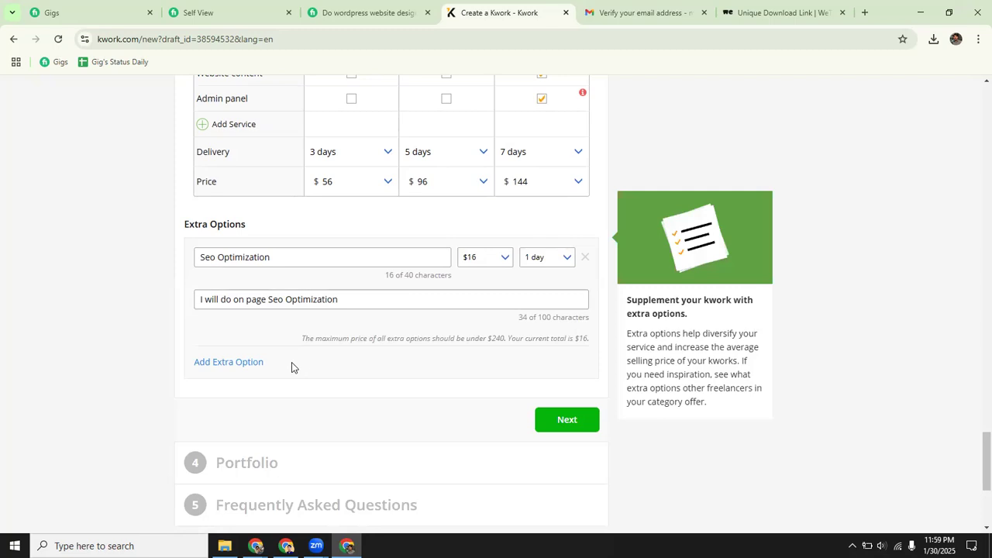
click(253, 364)
click(246, 351)
text(Speed Optimization)
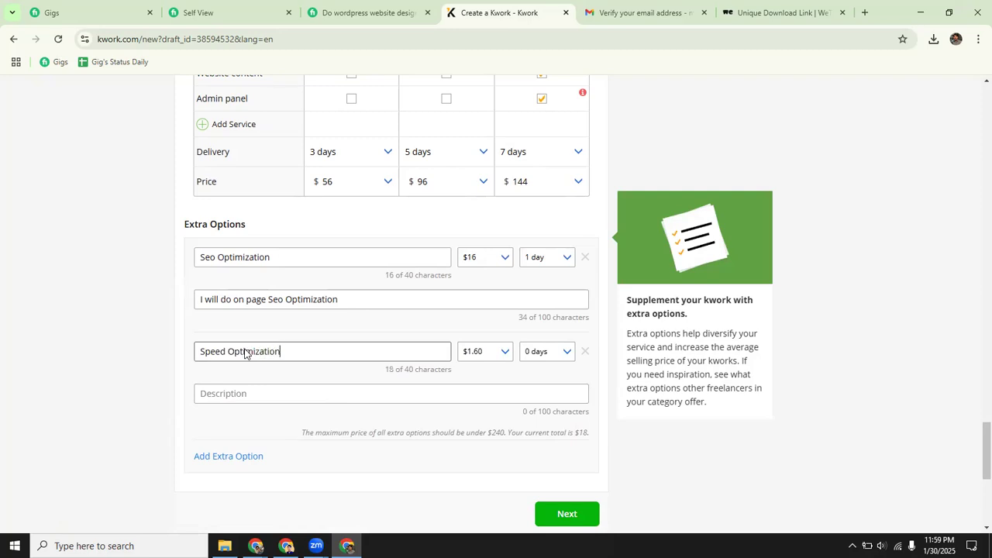
key(ctrl+a)
key(ctrl+c)
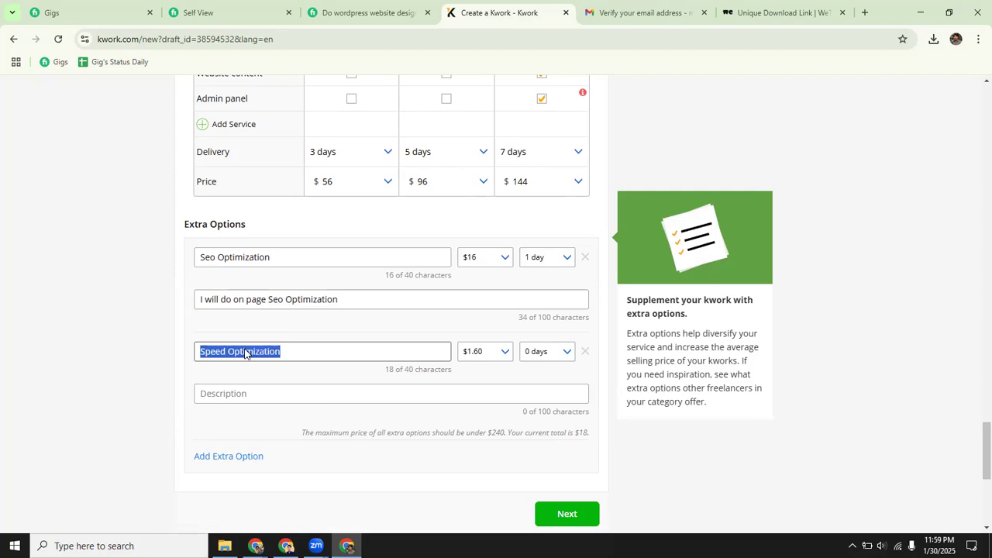
click(239, 395)
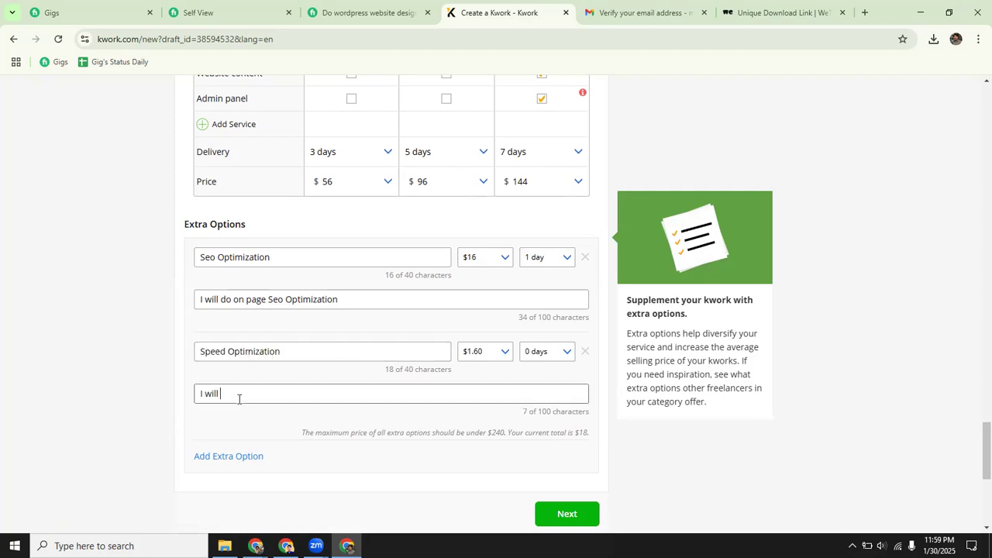
text(I will do)
key(ctrl+v)
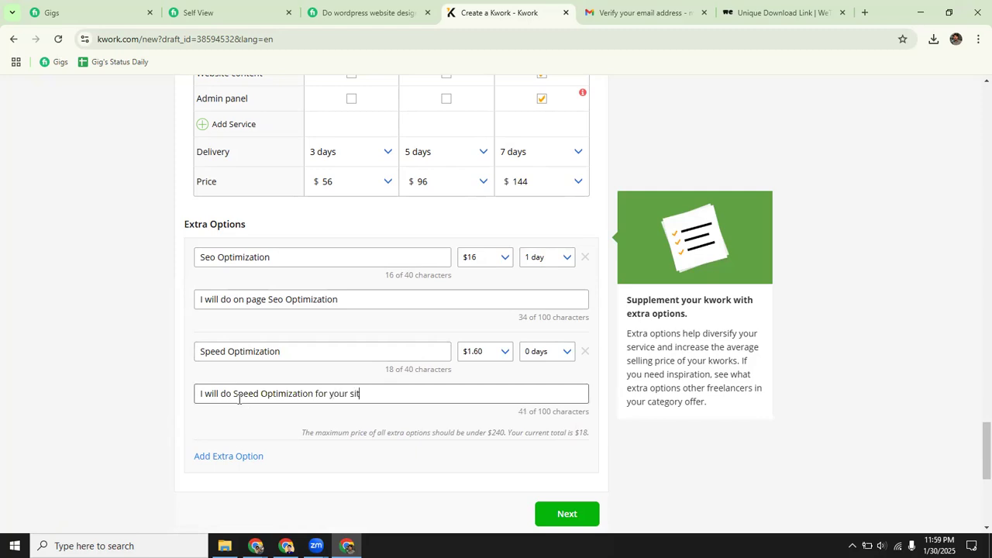
text(for your websit)
Set the Speed Optimization extra's price to $16 and its additional time to 1 day.
click(481, 351)
scroll(505, 411, down, 1)
click(477, 455)
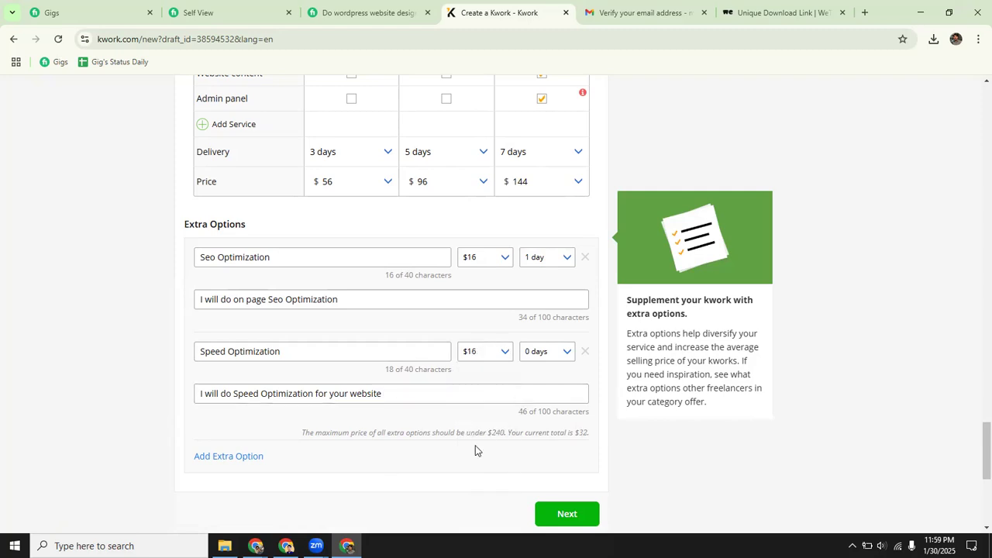
click(547, 354)
click(534, 389)
Remove Admin panel from the Premium package's services and continue to the Portfolio section.
scroll(312, 417, down, 1)
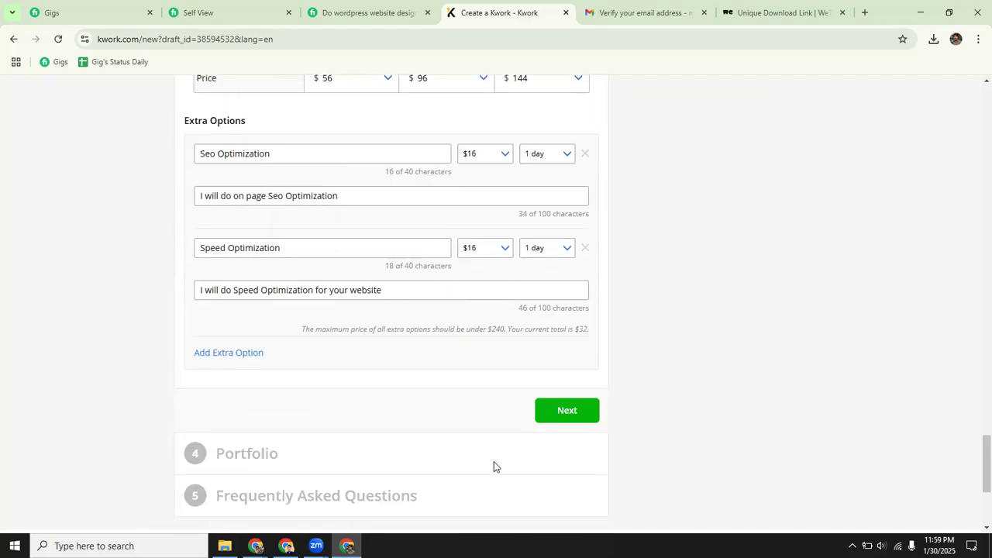
click(567, 411)
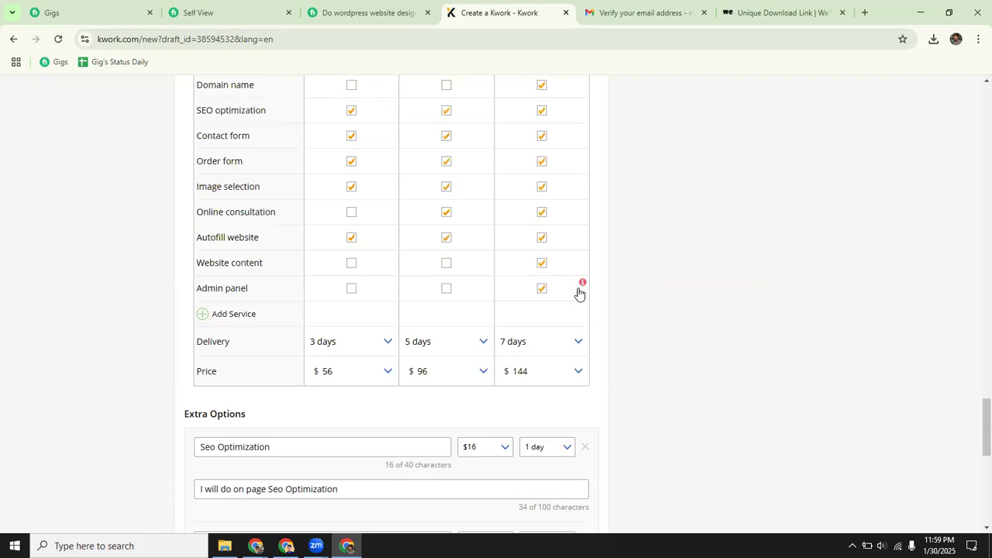
mouse_move(581, 286)
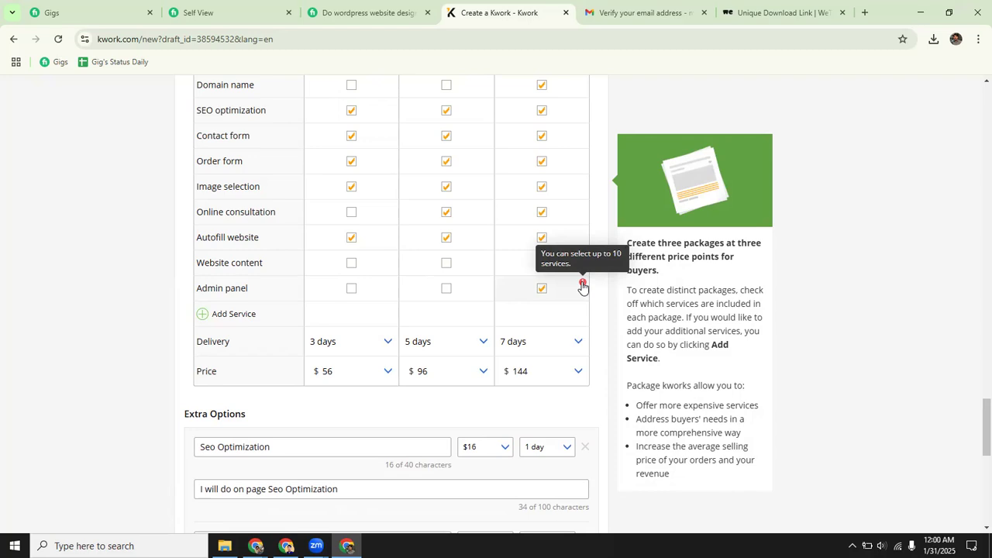
click(541, 289)
scroll(540, 275, up, 1)
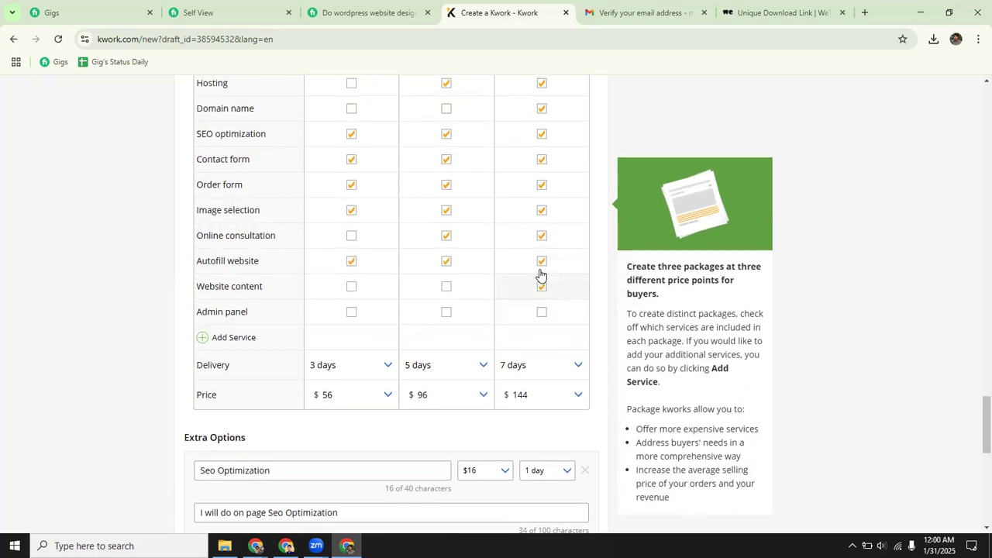
scroll(541, 275, up, 3)
scroll(541, 274, down, 1)
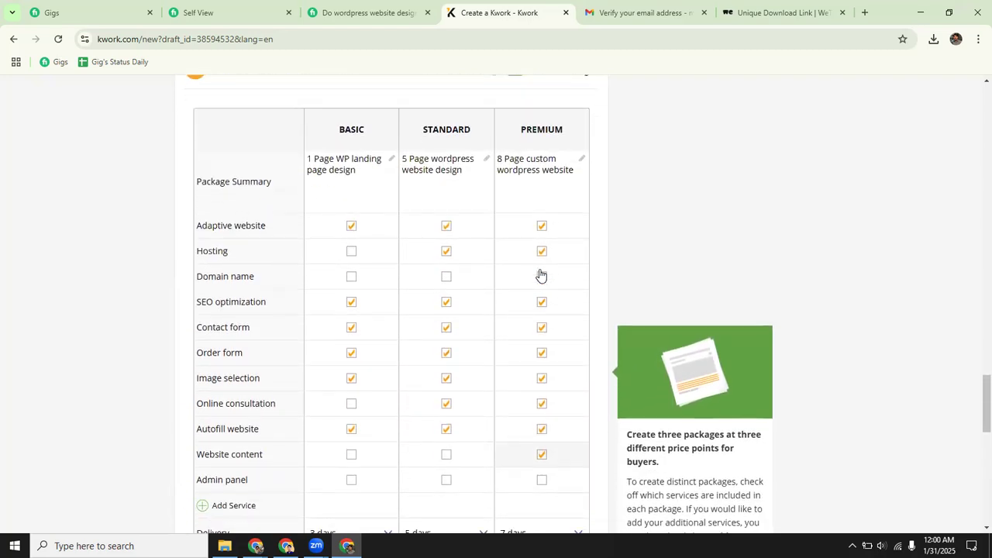
scroll(541, 275, down, 1)
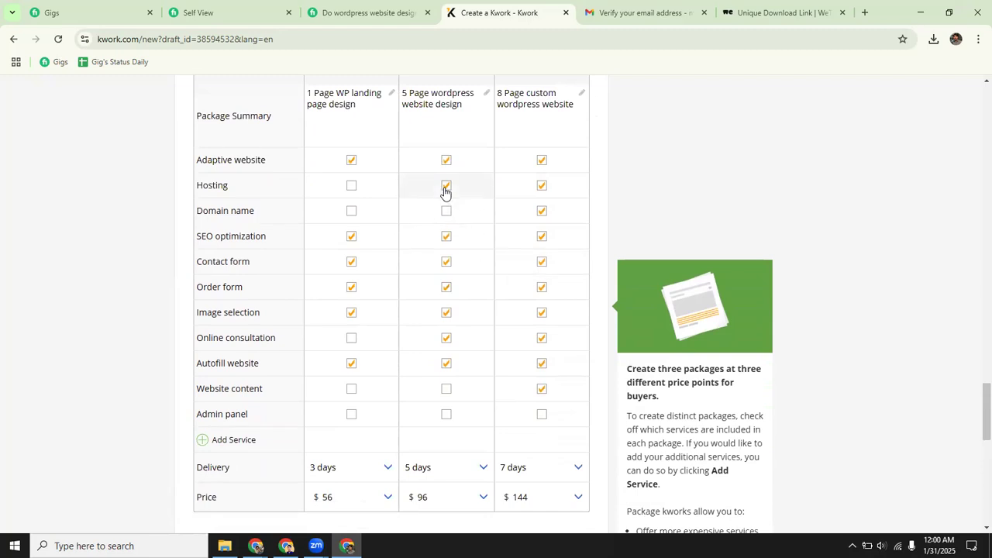
scroll(681, 166, down, 2)
scroll(704, 163, down, 5)
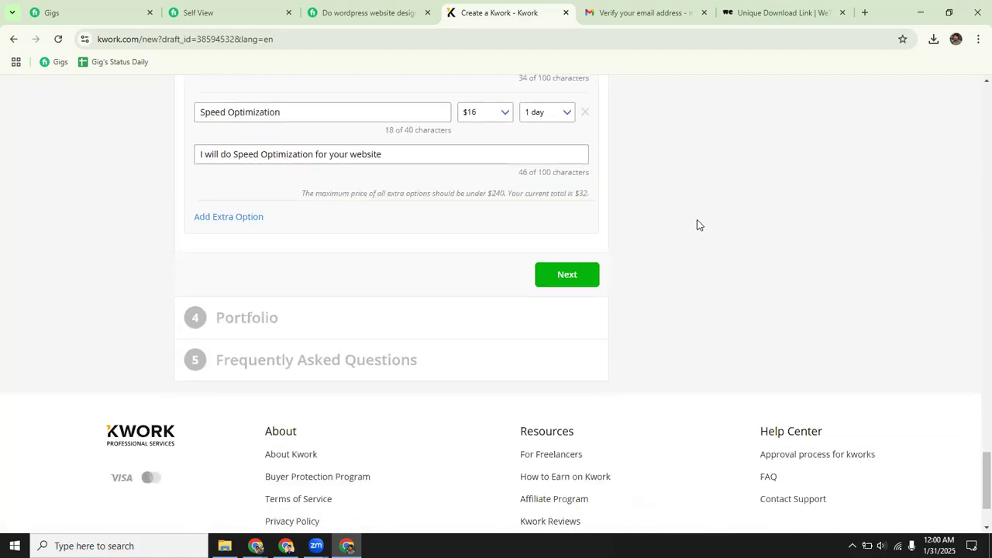
click(583, 282)
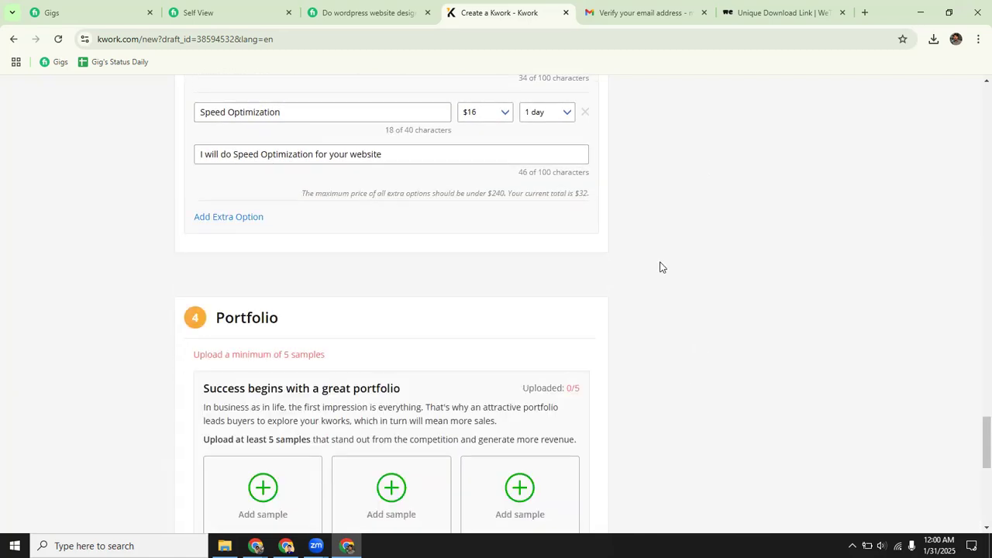
Start adding the first portfolio sample and try to upload 3.jpg as its image.
scroll(660, 266, down, 1)
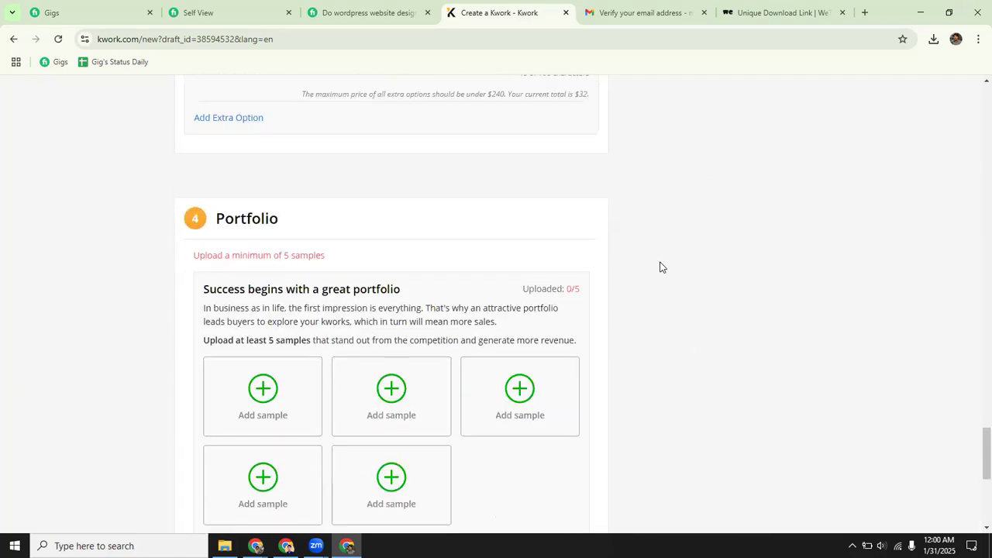
click(252, 421)
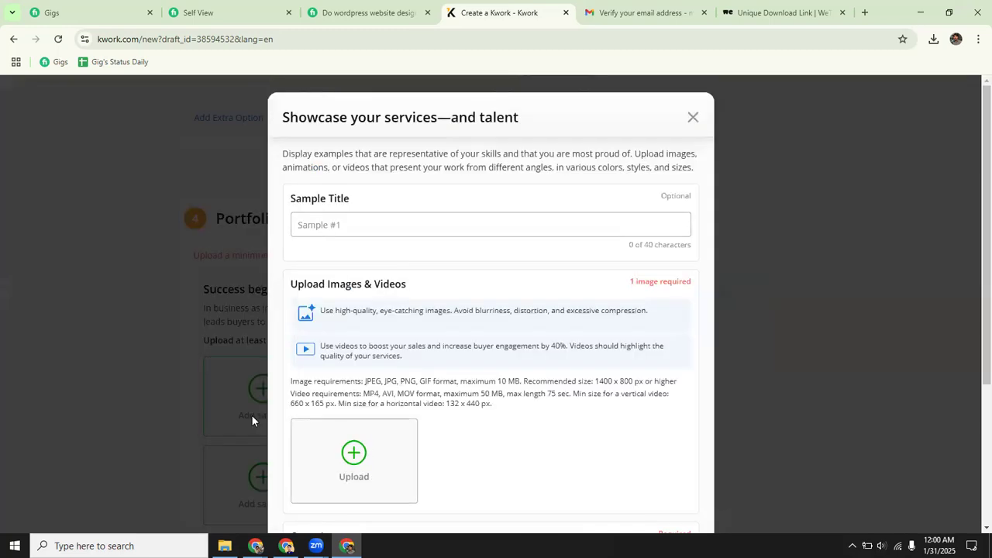
click(363, 223)
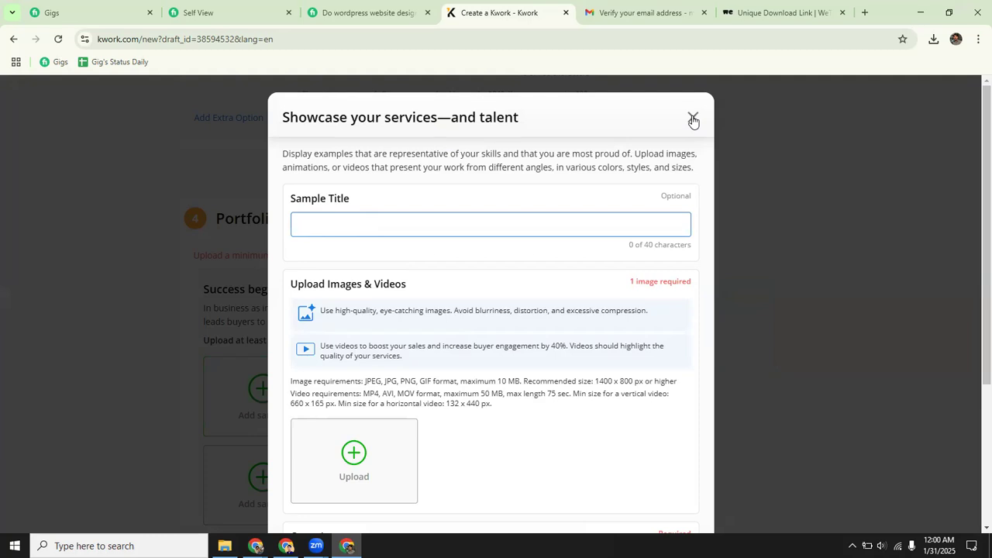
click(318, 469)
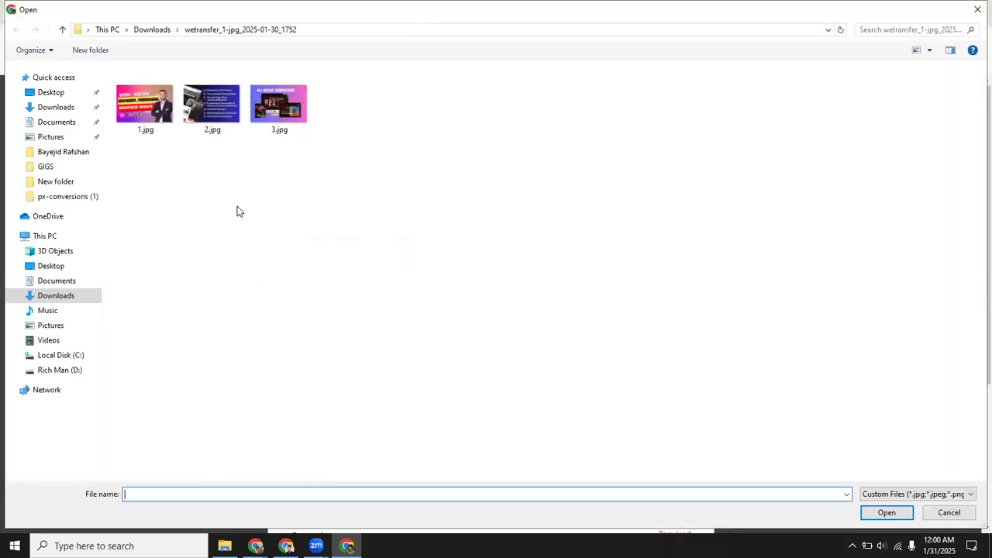
double_click(274, 109)
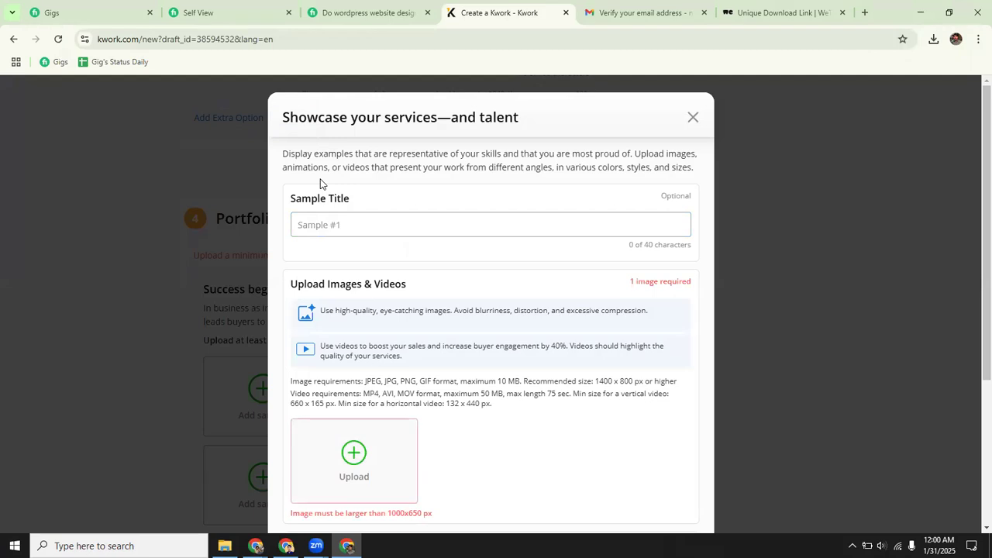
click(360, 222)
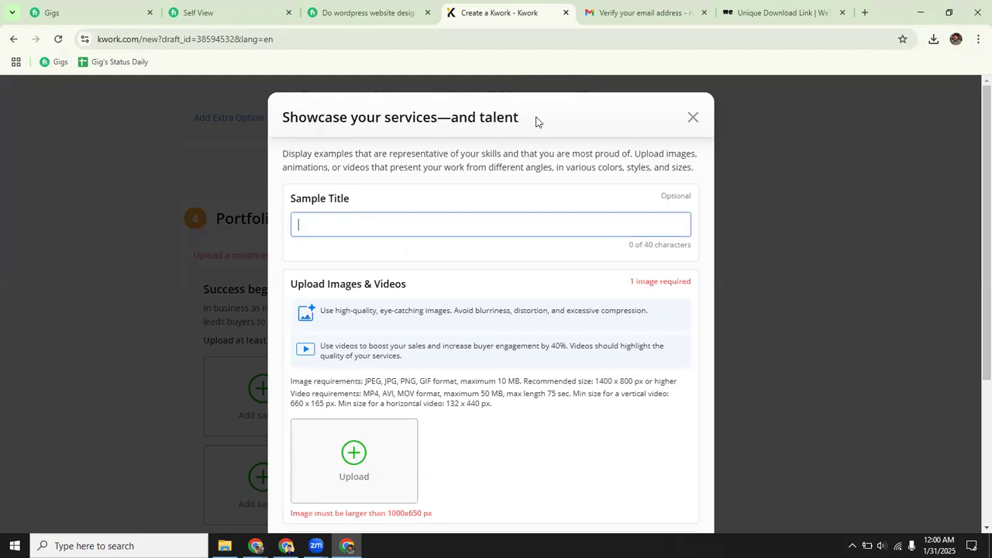
Search the web for "dribbble ecommerce website" and open Dribbble's Ecommerce designs page.
click(759, 14)
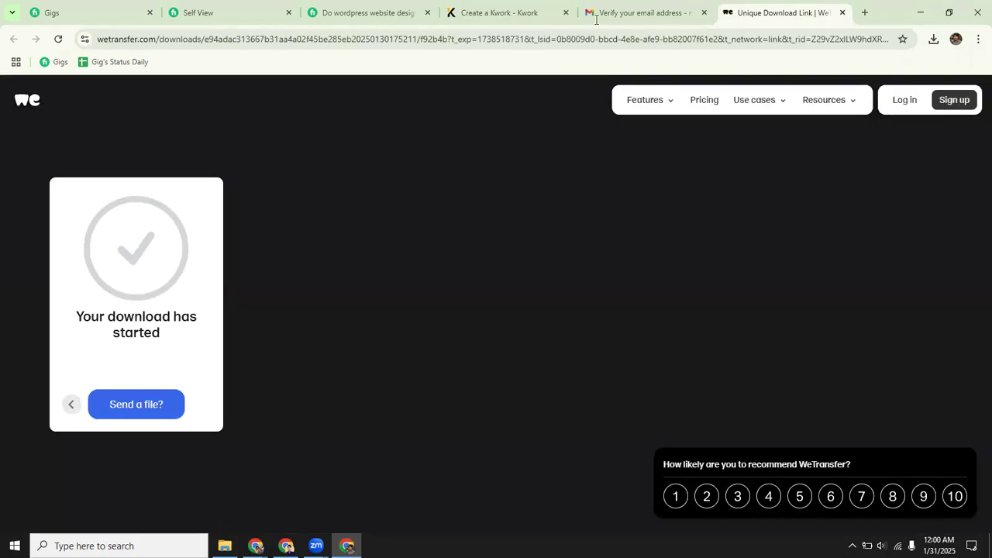
click(283, 39)
text(dribbble ecommerce website)
key(Return)
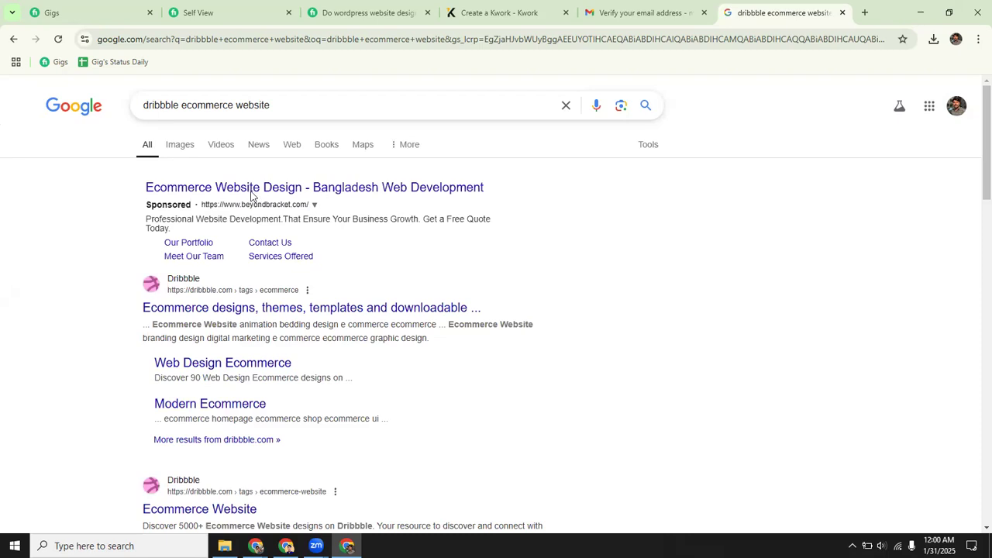
click(202, 305)
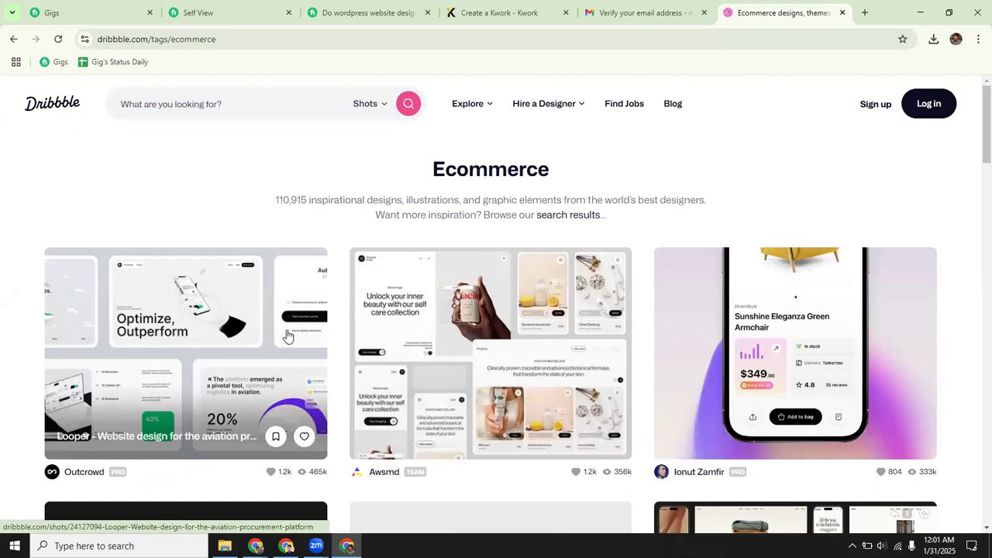
Open the Skin Care - Landing Page shot by Awsmd and dismiss the Google sign-in prompt.
click(455, 332)
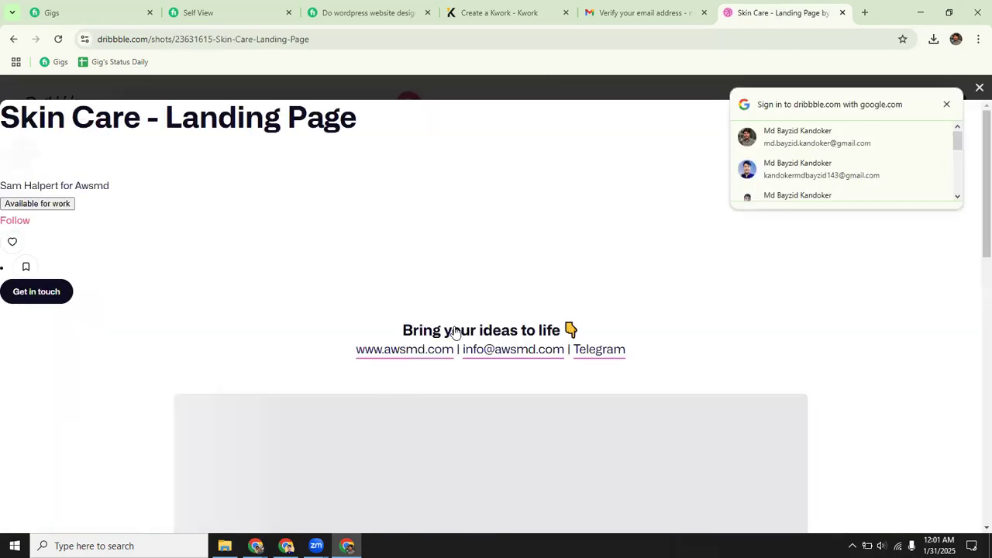
scroll(829, 266, down, 2)
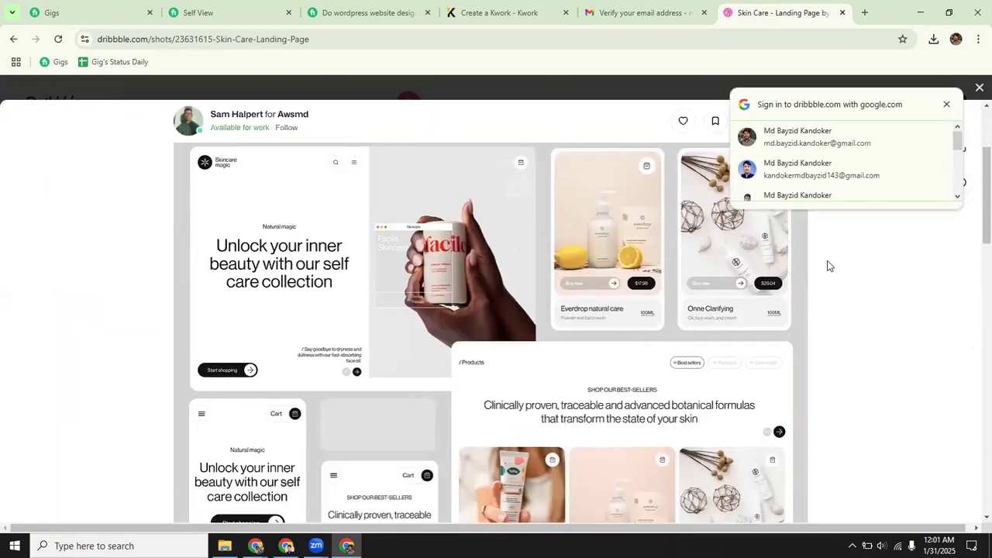
click(946, 106)
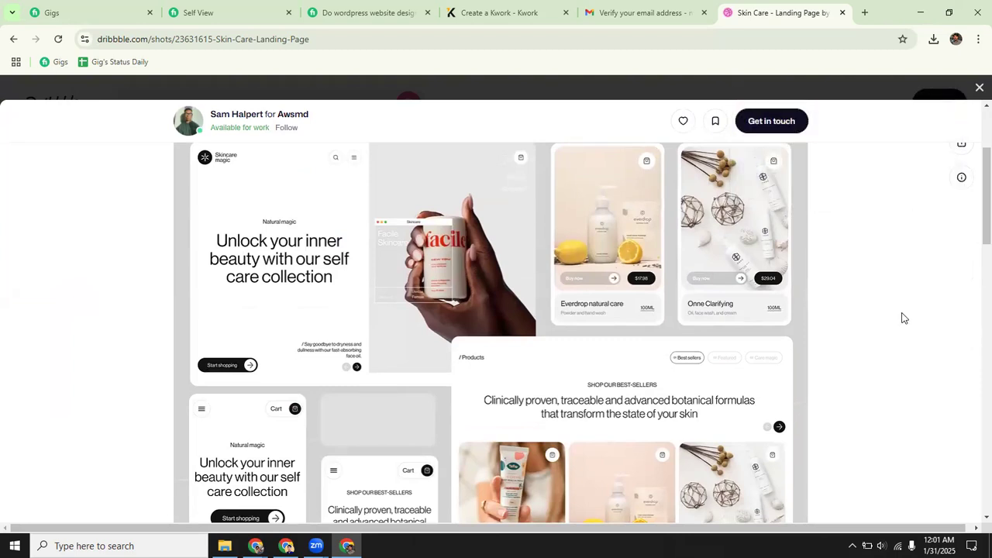
Save the Skin Care landing page image under its original file name in the ecom folder within Downloads, with All Files as the type.
right_click(666, 296)
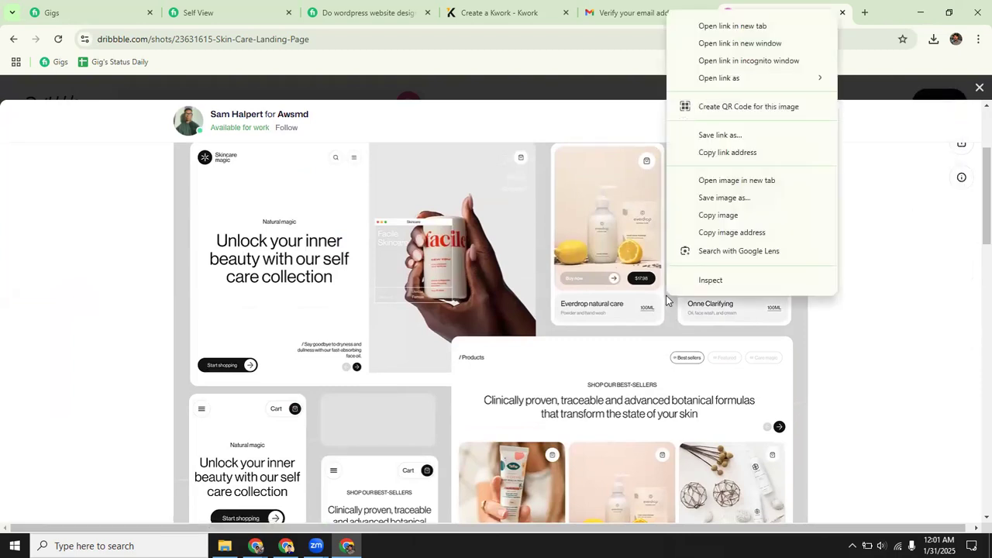
click(714, 199)
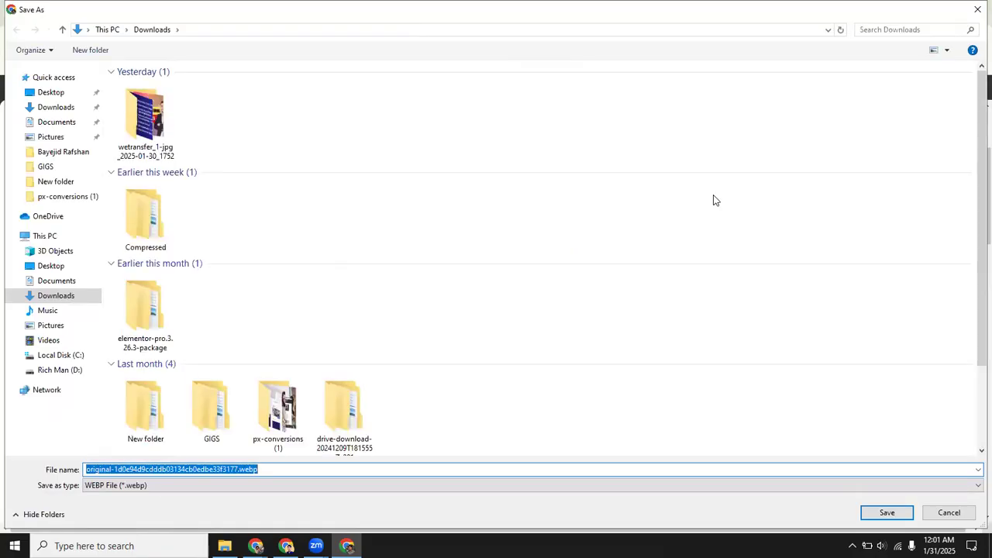
click(523, 485)
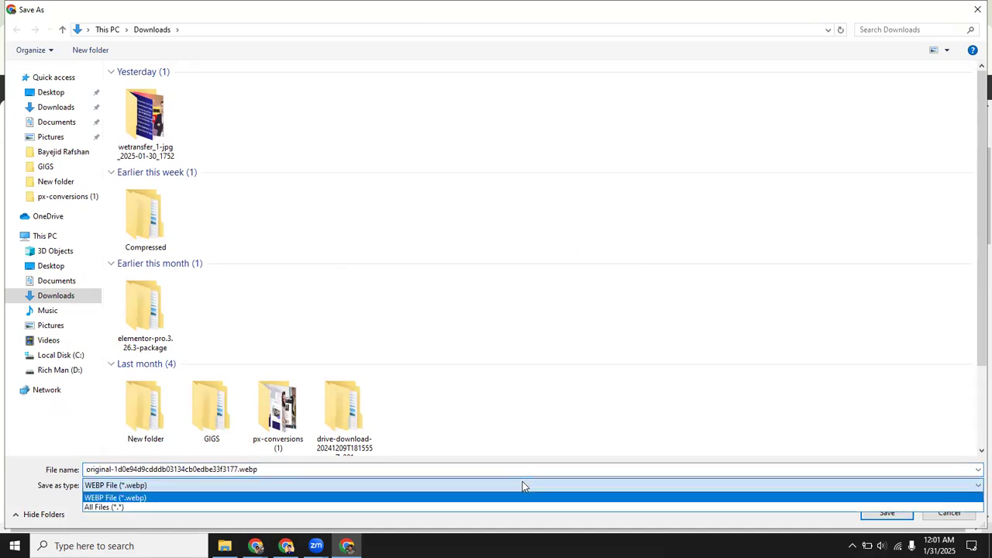
click(271, 508)
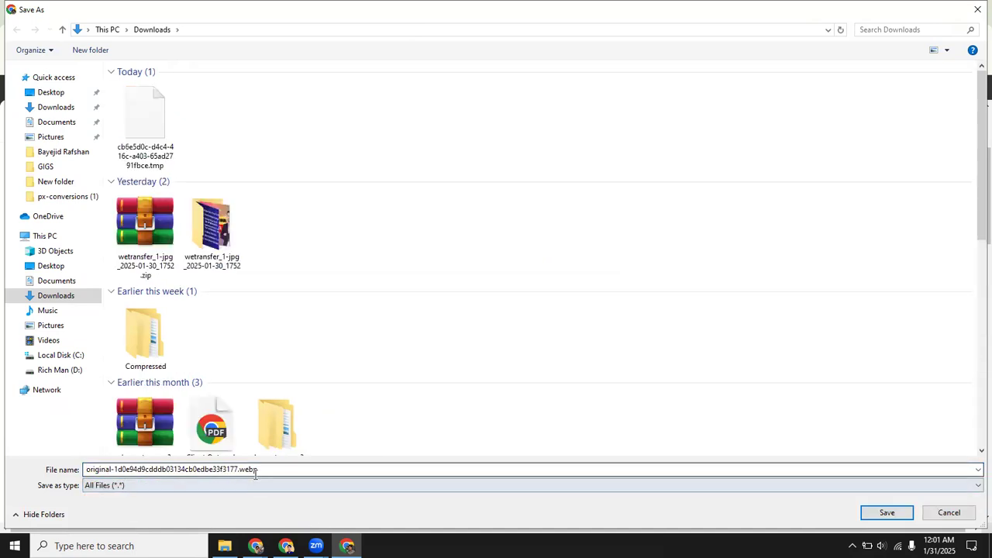
click(263, 471)
text(ecom)
key(Return)
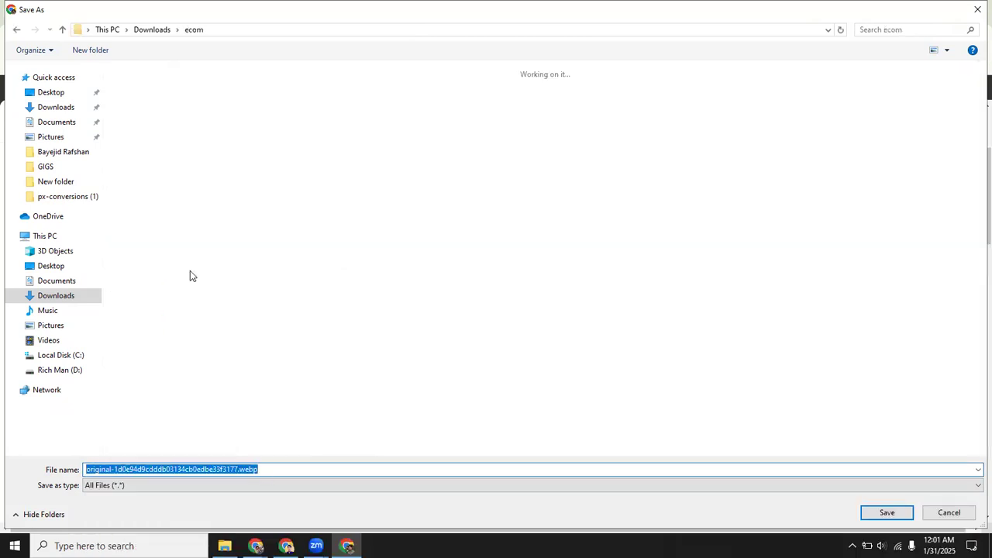
click(889, 514)
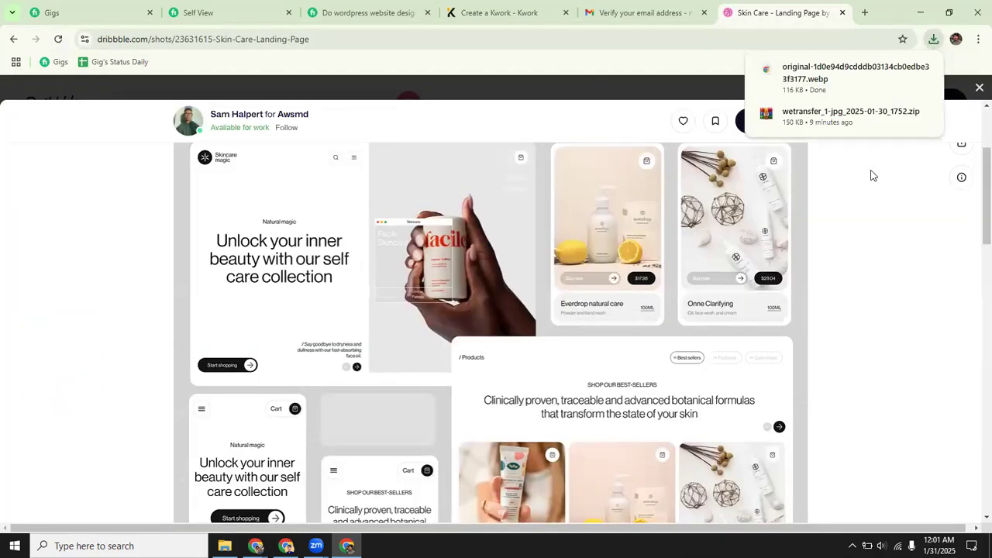
mouse_move(918, 72)
click(362, 14)
click(468, 14)
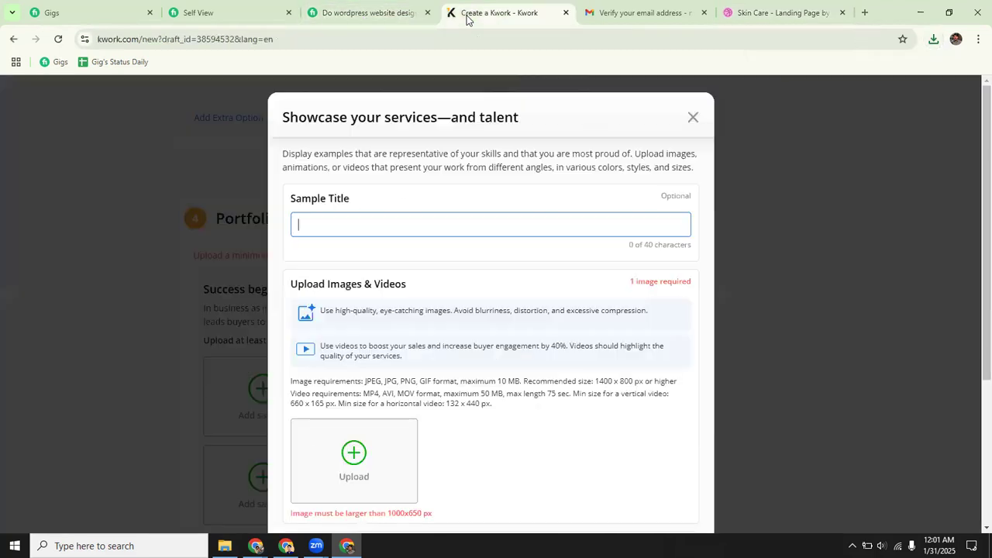
click(375, 459)
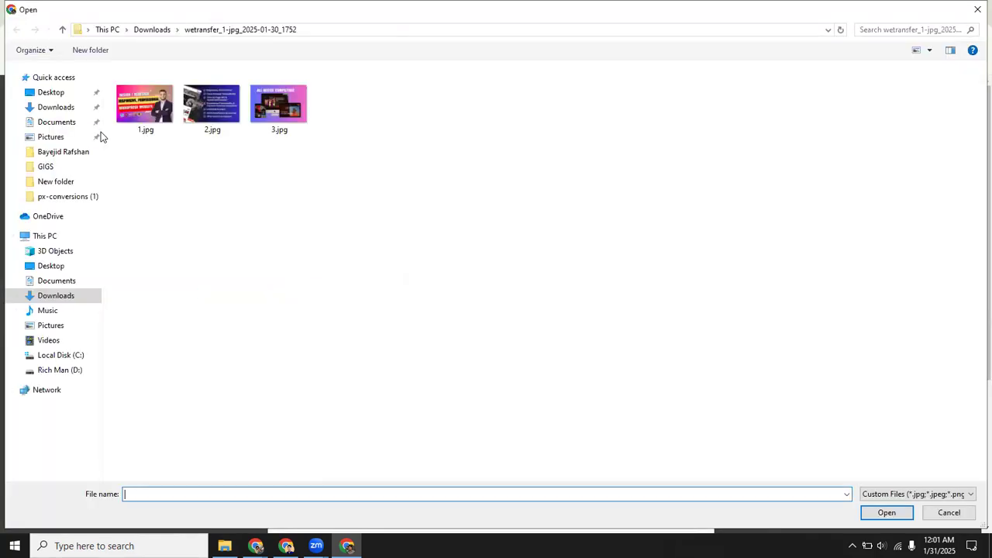
click(51, 93)
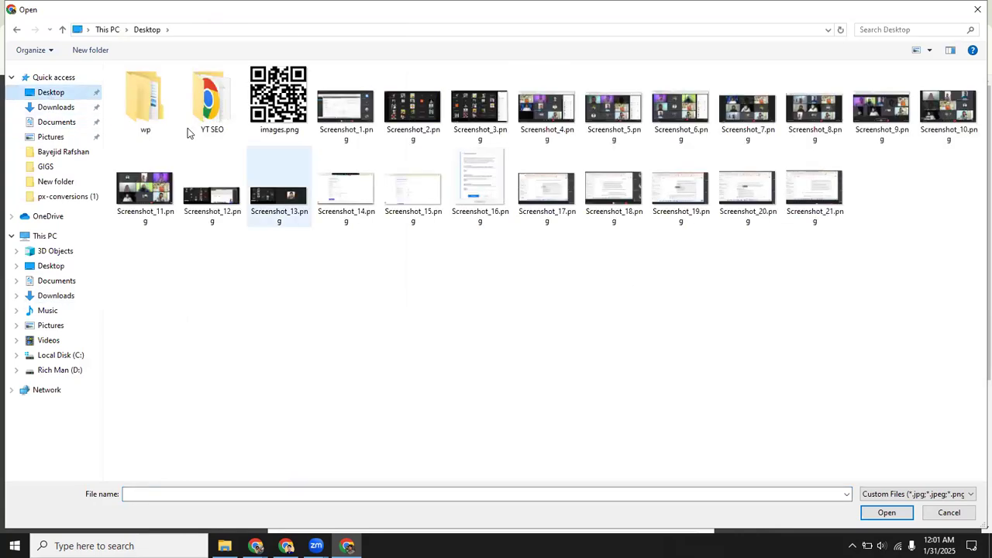
click(54, 109)
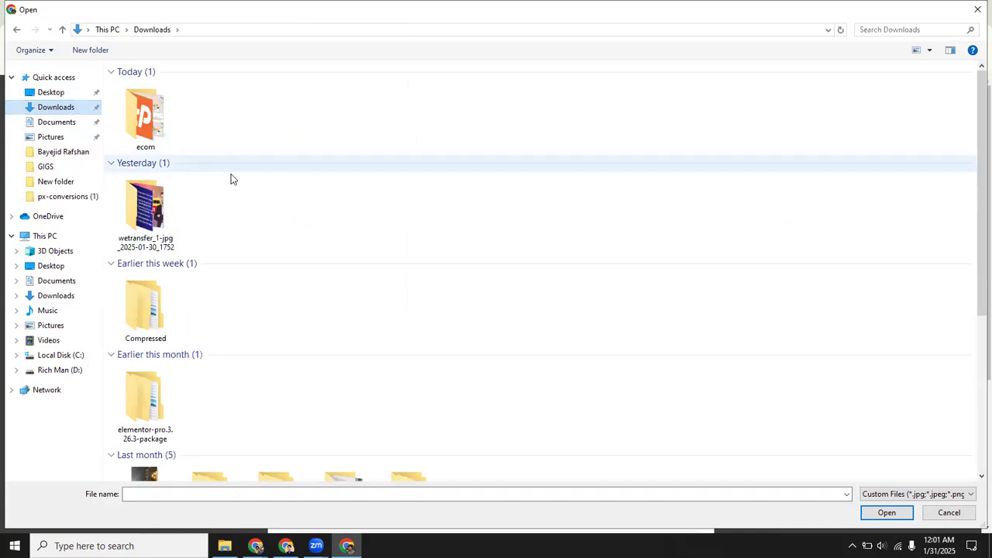
double_click(144, 126)
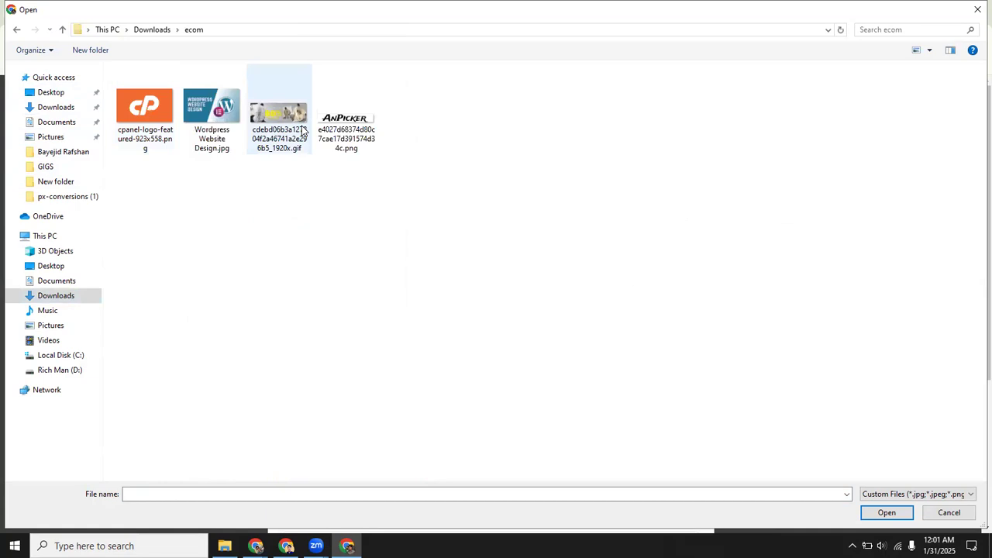
click(947, 514)
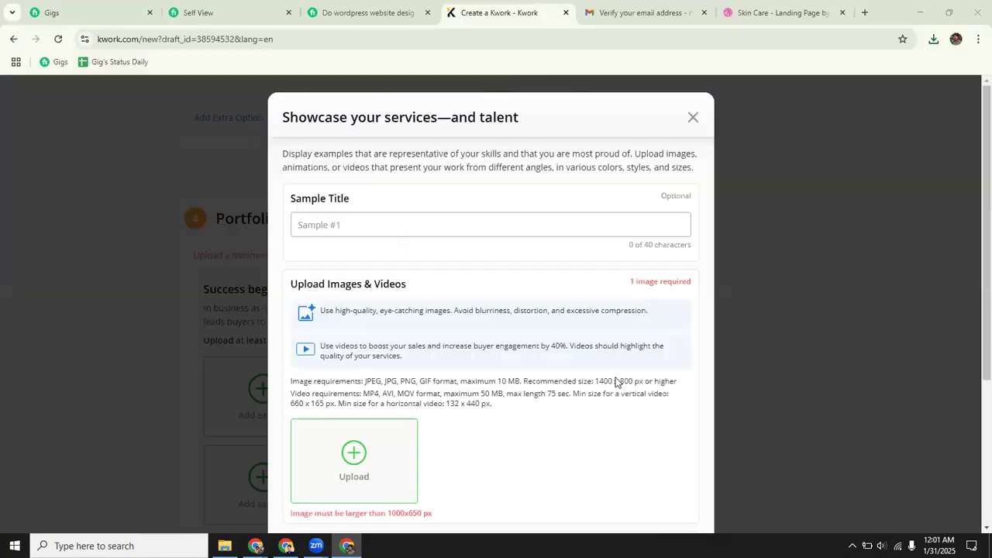
Check the downloaded landing page image in its folder and return to the browser.
click(752, 14)
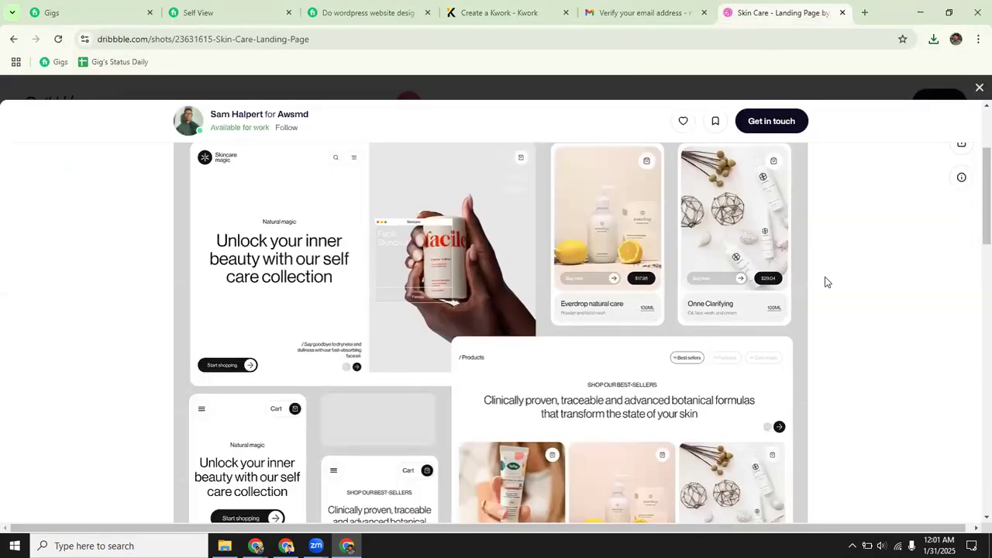
click(935, 40)
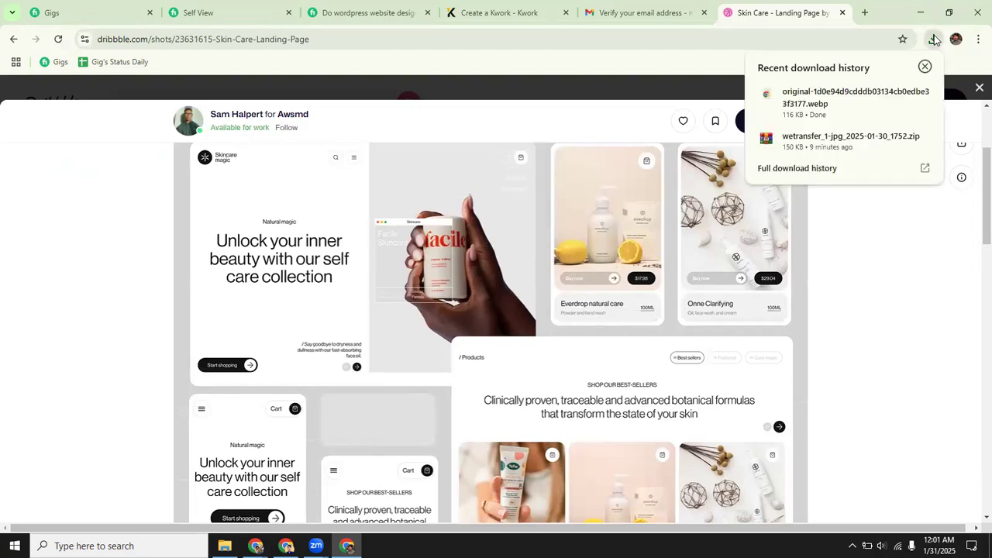
click(903, 99)
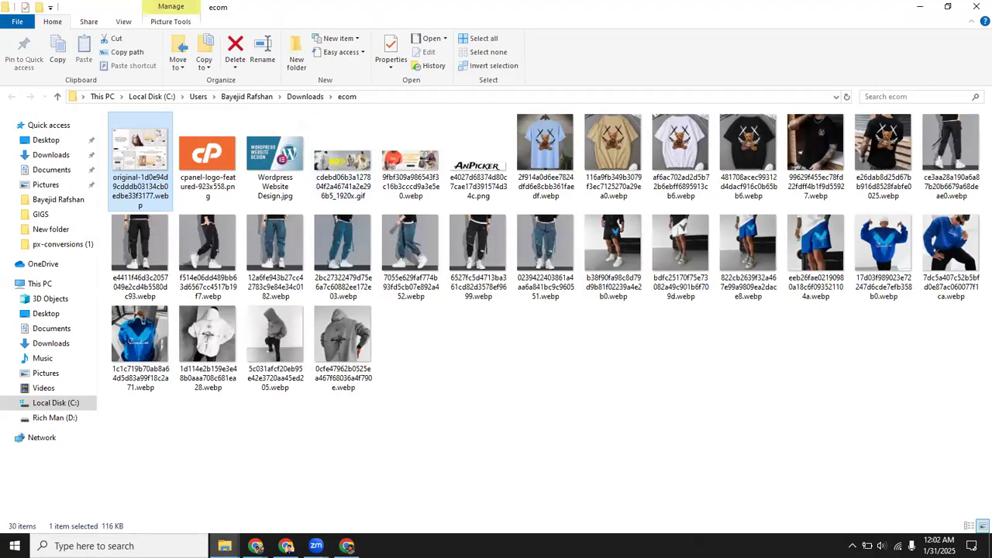
click(347, 546)
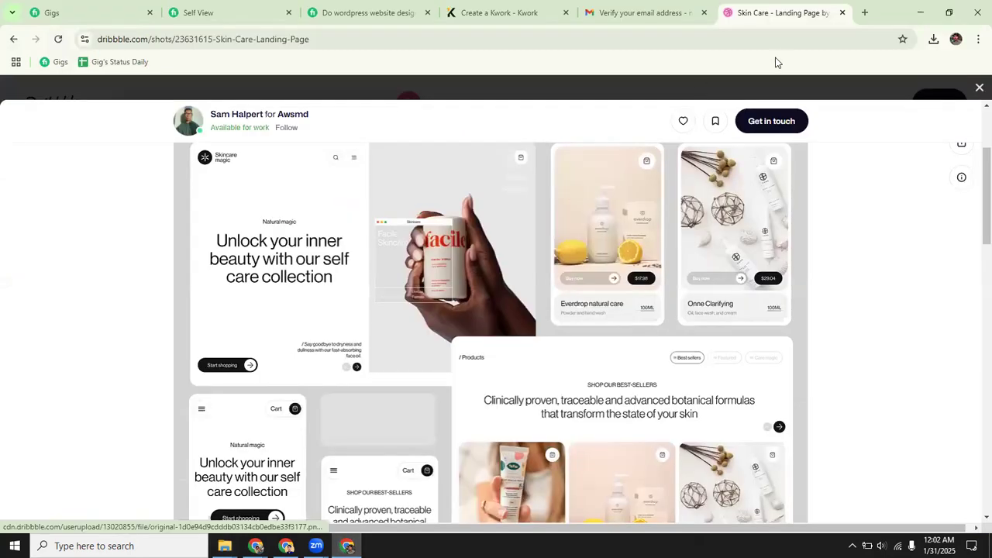
Search the web for "webp to jpg" and open Ezgif's Online WebP to JPG converter.
click(526, 38)
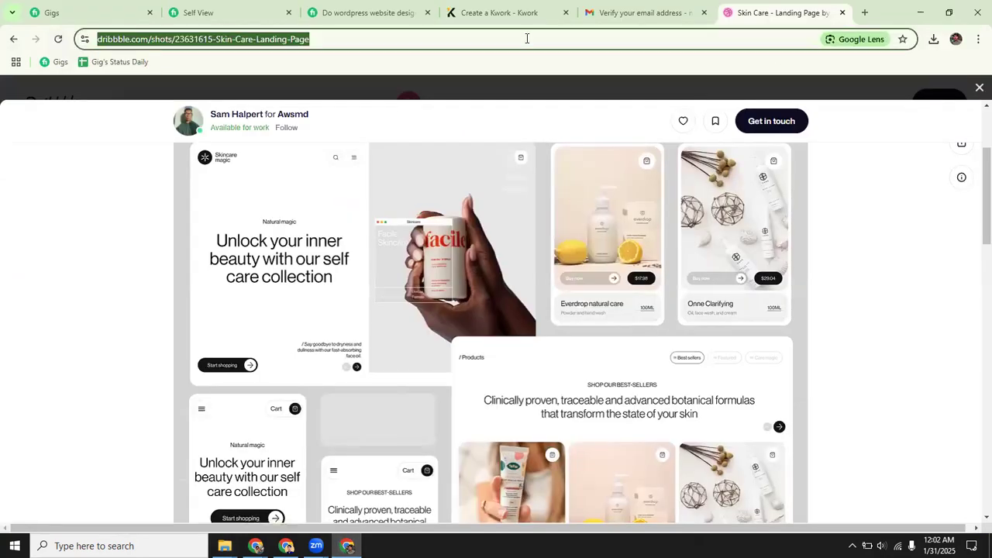
text(web)
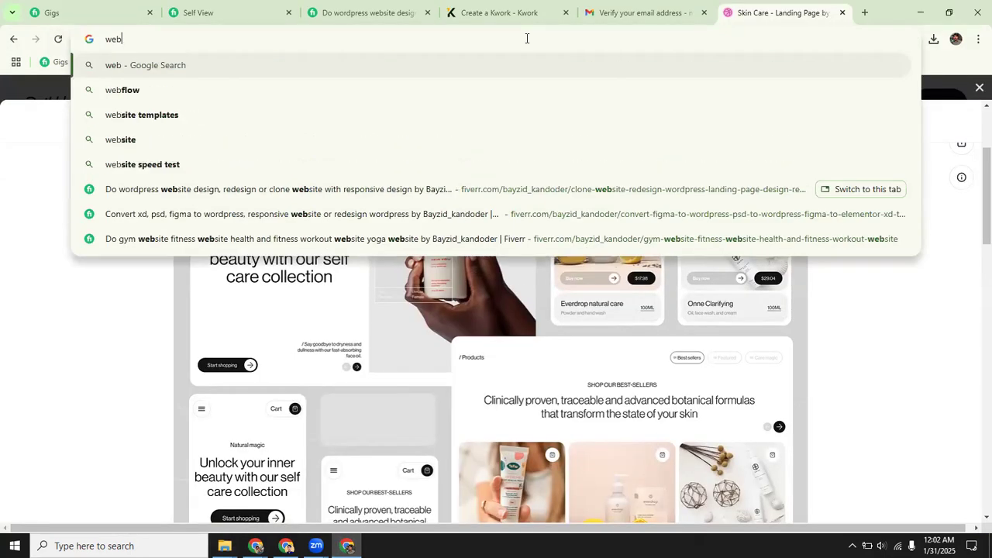
text(p to jpg)
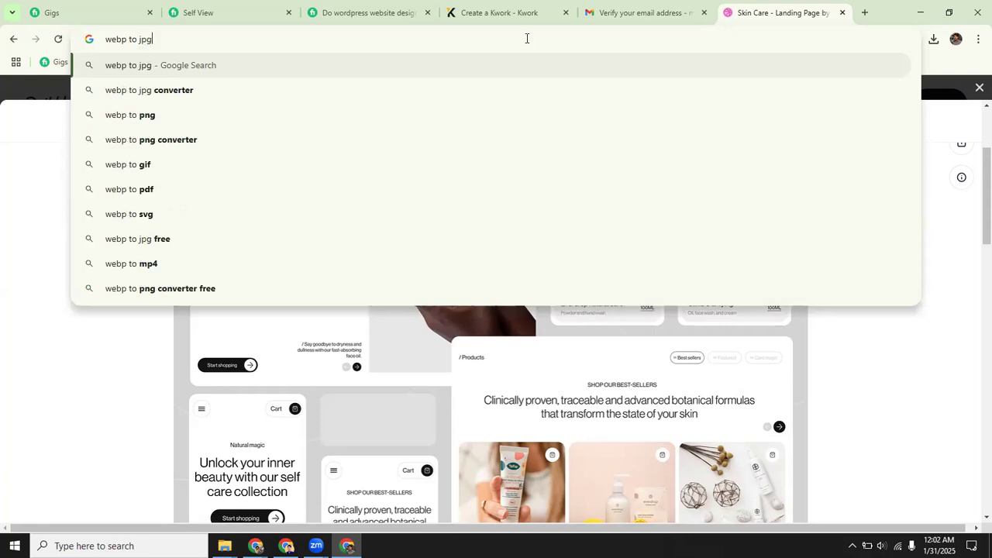
key(Return)
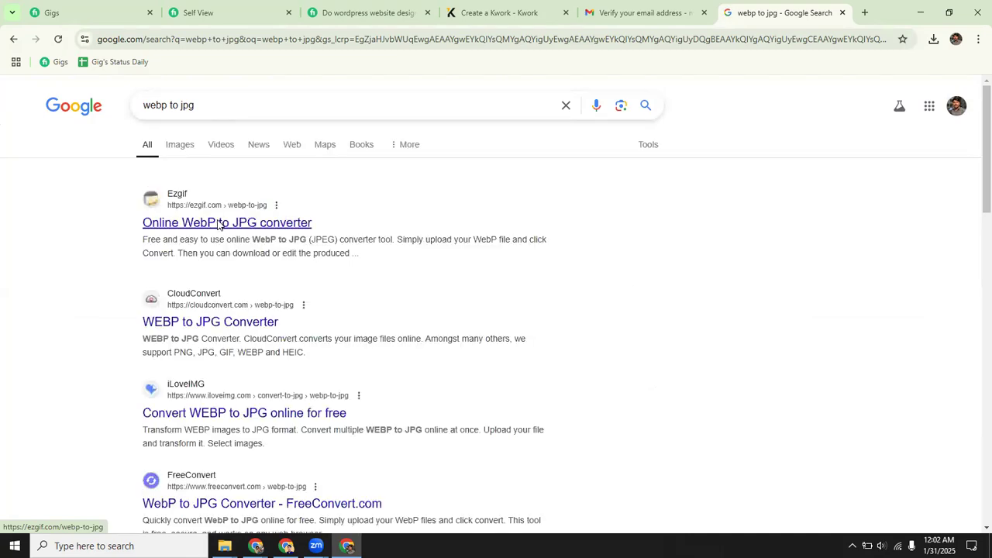
click(219, 225)
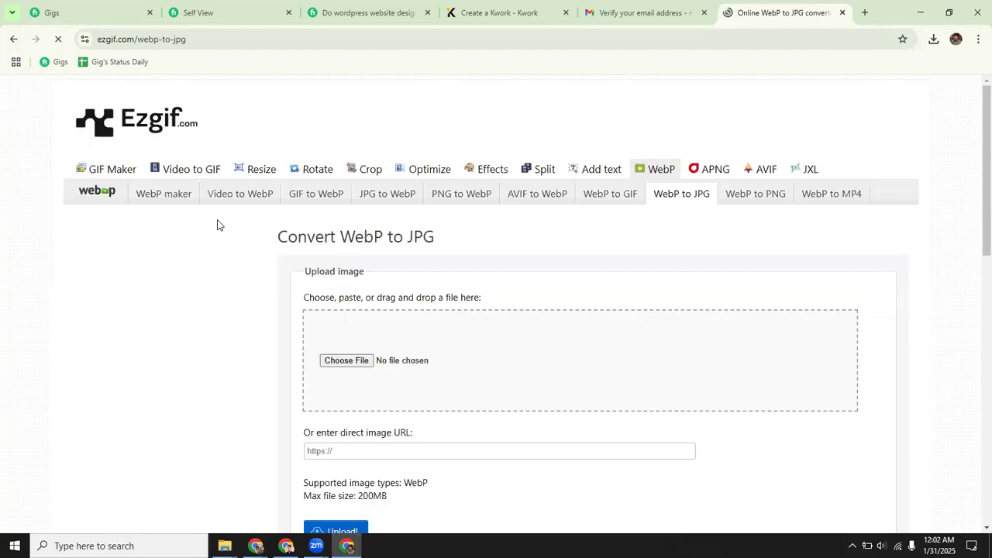
click(345, 362)
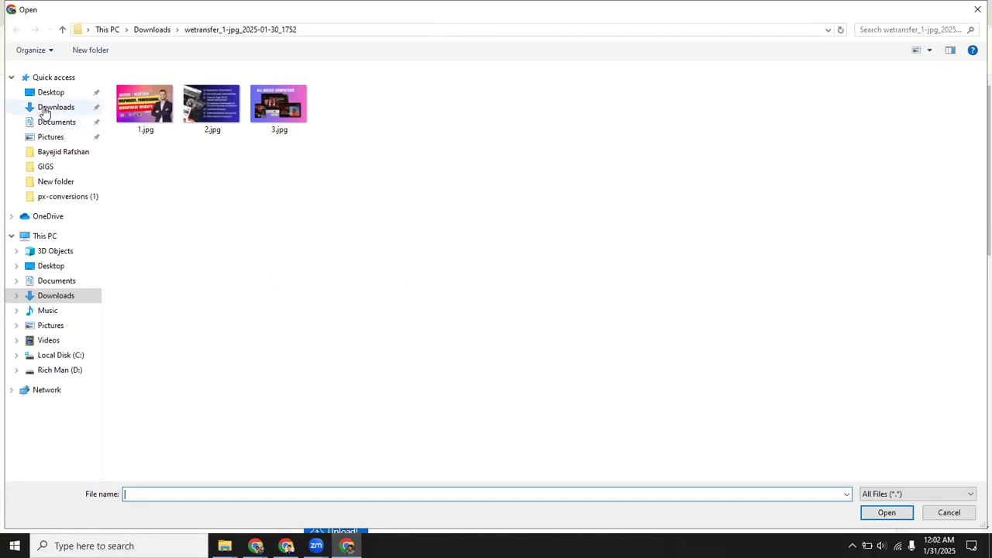
click(45, 109)
double_click(156, 110)
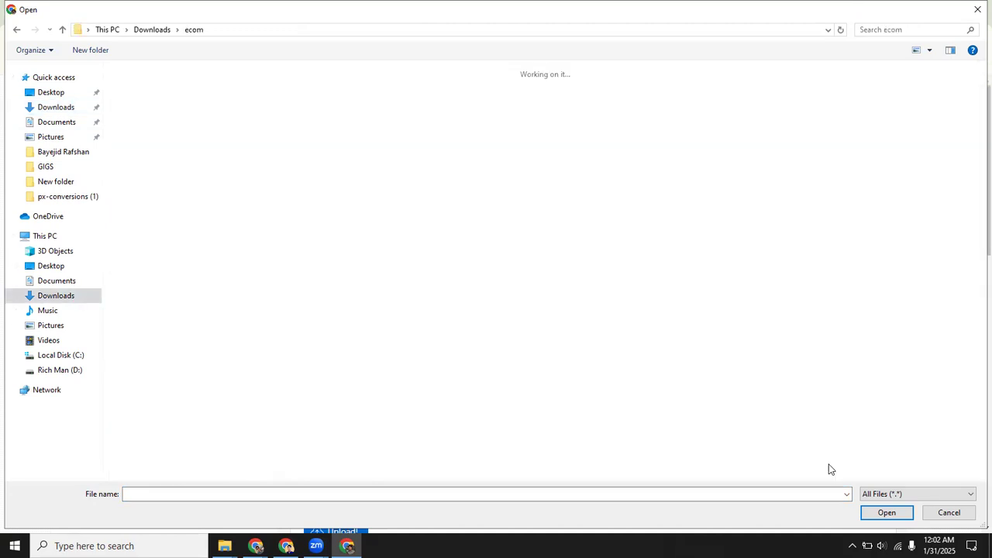
click(951, 513)
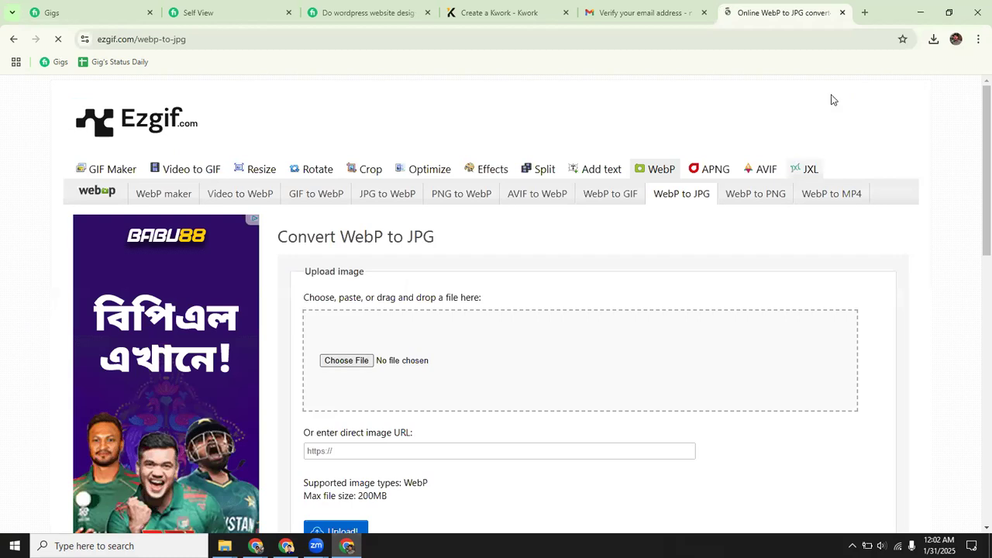
click(932, 41)
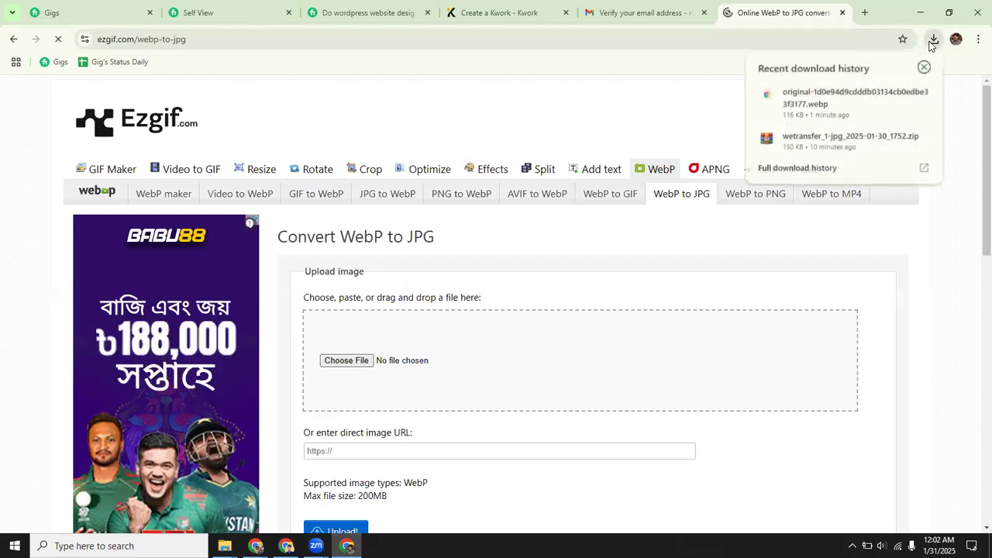
Choose original-1d0e94d9cdddb03134cb0edbe33f3177.webp from the ecom folder in Downloads as the image to convert to JPG.
click(349, 362)
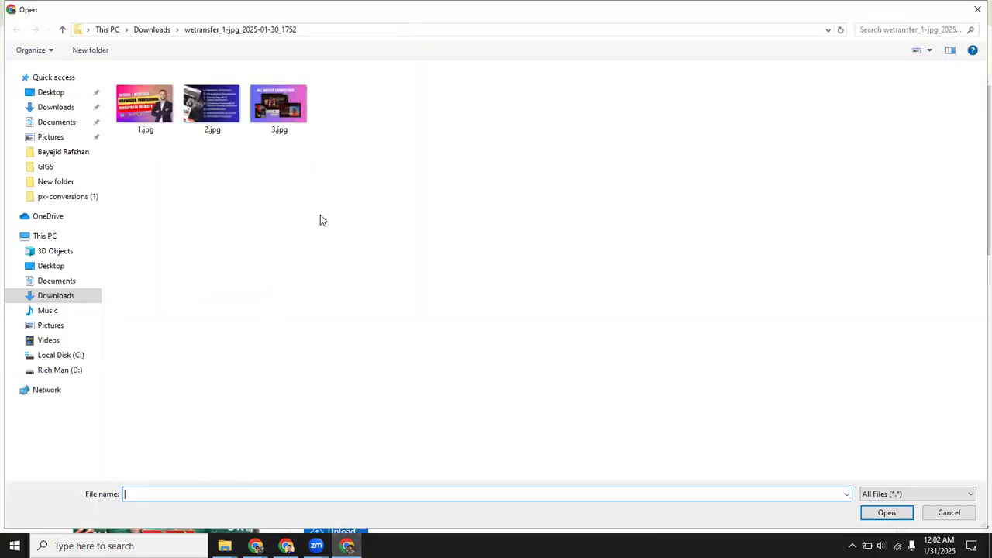
click(56, 107)
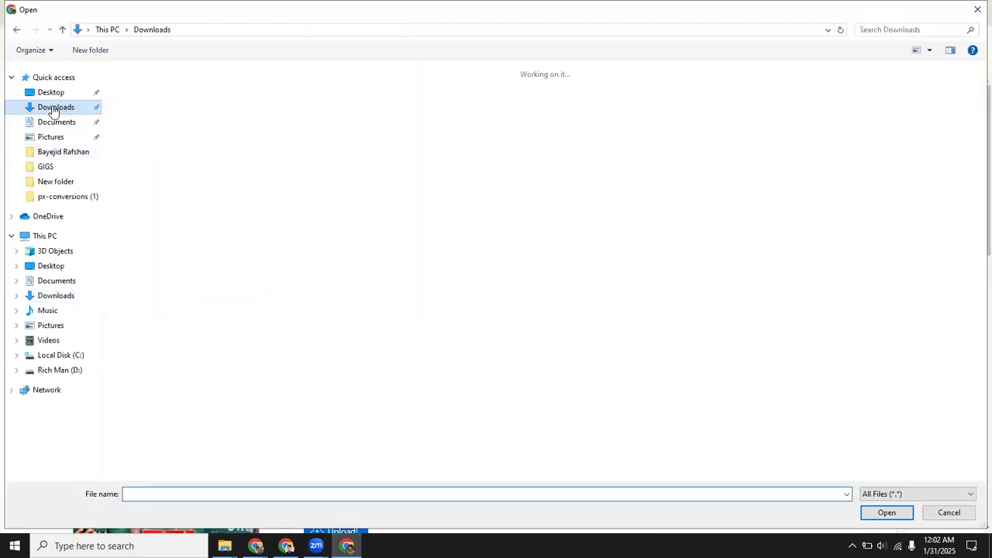
double_click(144, 115)
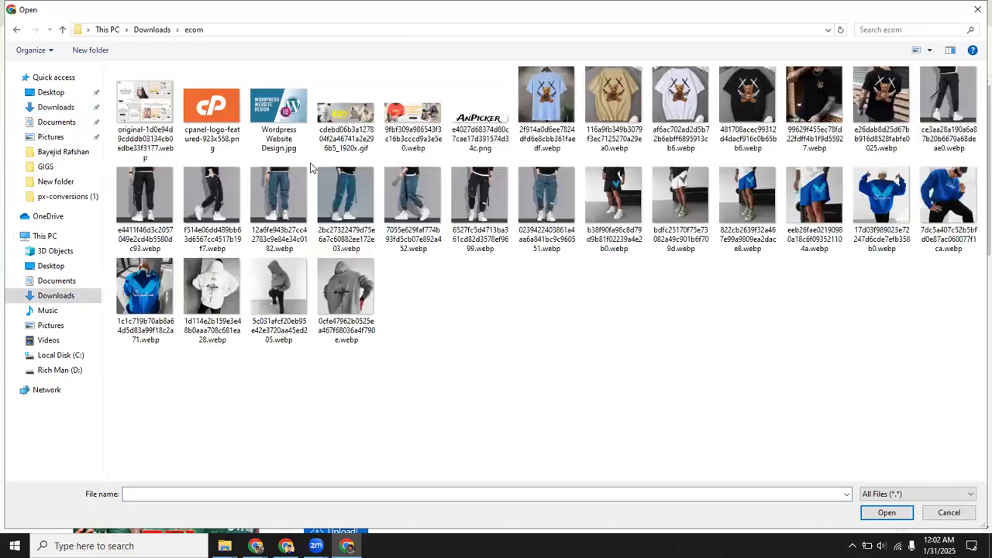
double_click(159, 129)
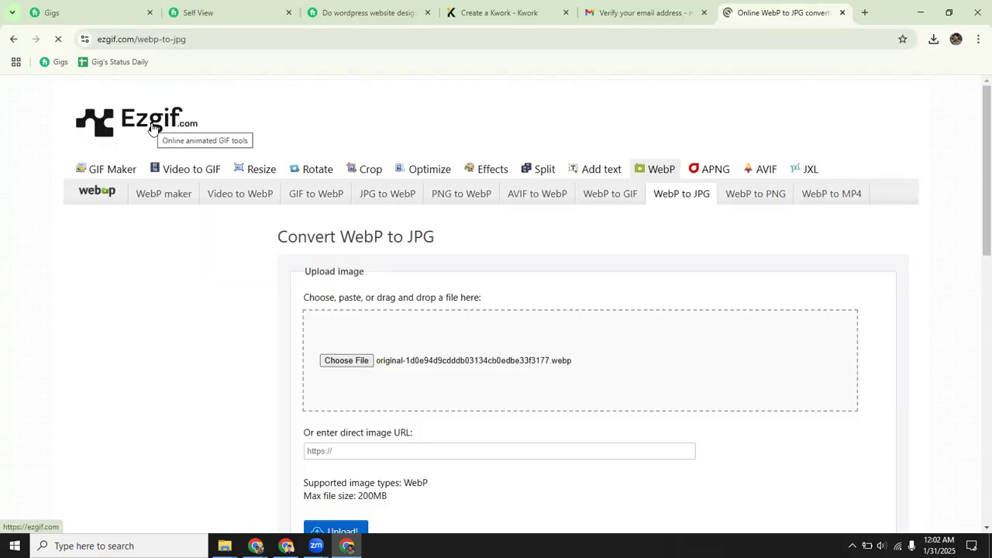
Upload the chosen WebP file to the converter and convert it to JPG with quality factor 90.
scroll(568, 432, down, 1)
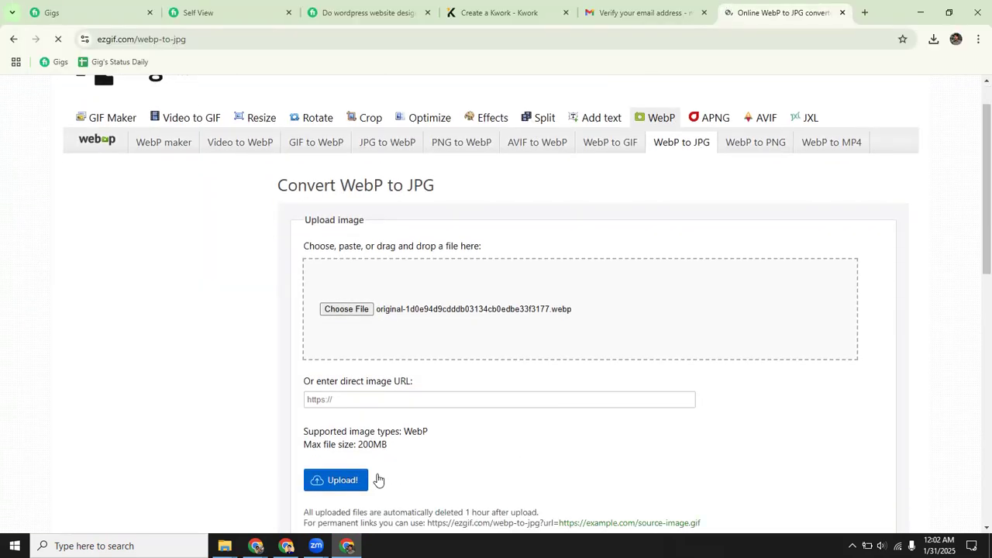
click(364, 481)
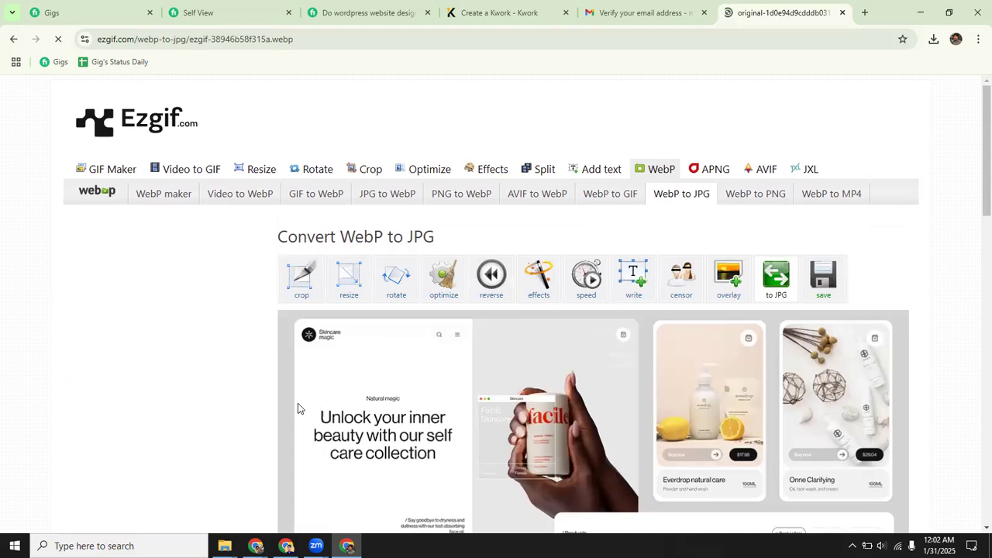
scroll(298, 405, down, 5)
scroll(298, 405, down, 2)
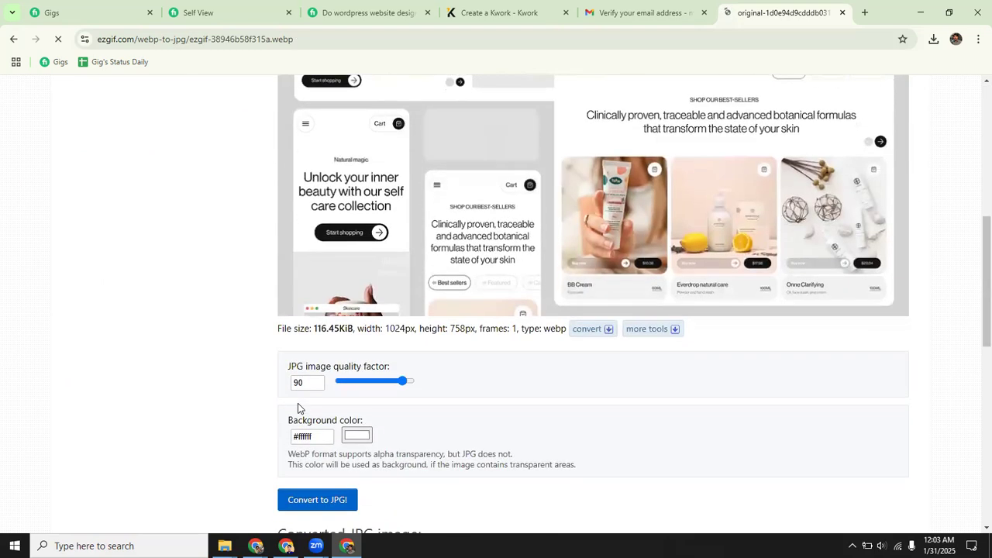
click(327, 376)
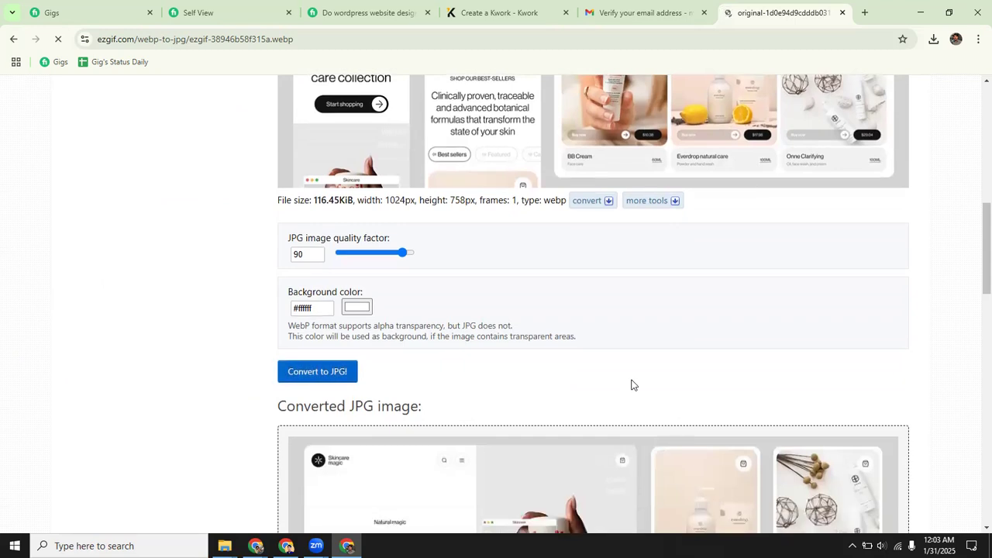
Save the converted JPG image in the Downloads folder as ezgif-3a249196ff5fb.jpg.
scroll(632, 384, down, 4)
right_click(540, 394)
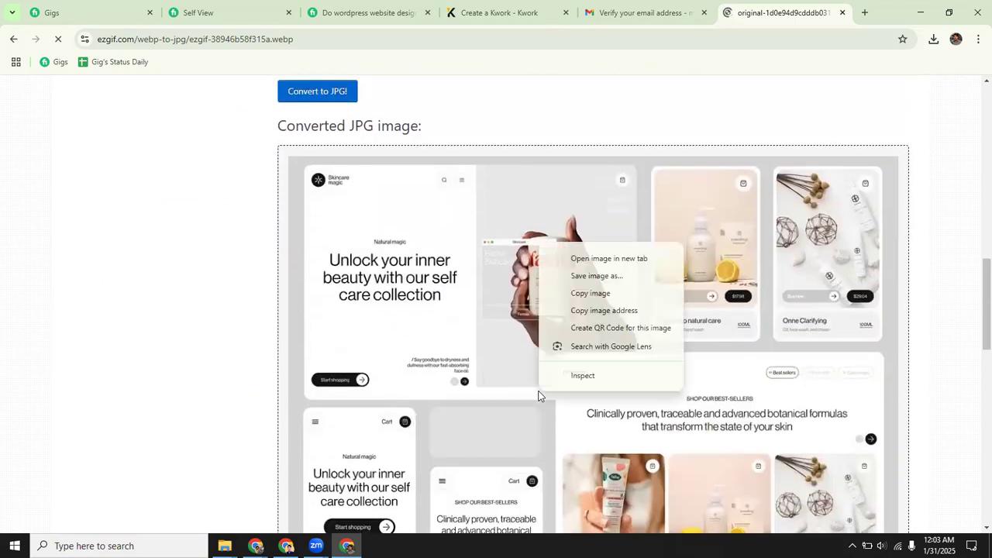
click(586, 275)
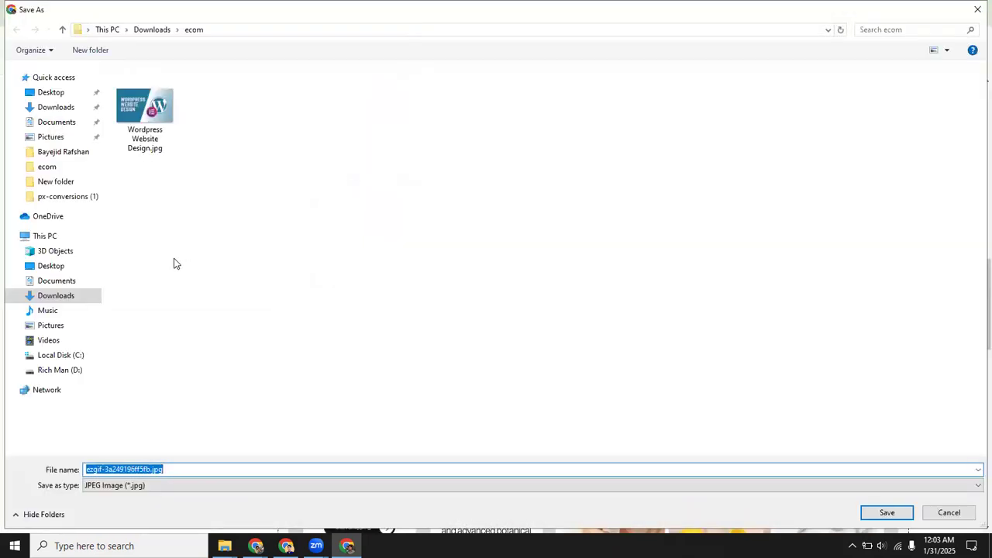
click(54, 107)
click(883, 513)
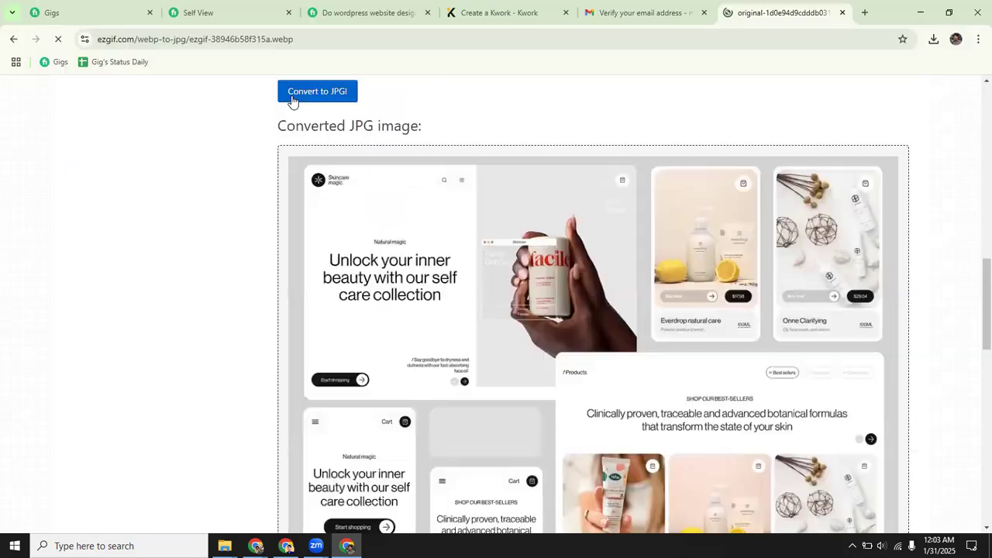
Upload the converted skincare JPG from Downloads as the first Kwork portfolio sample, title it "ecommerce website design" and save it.
click(480, 19)
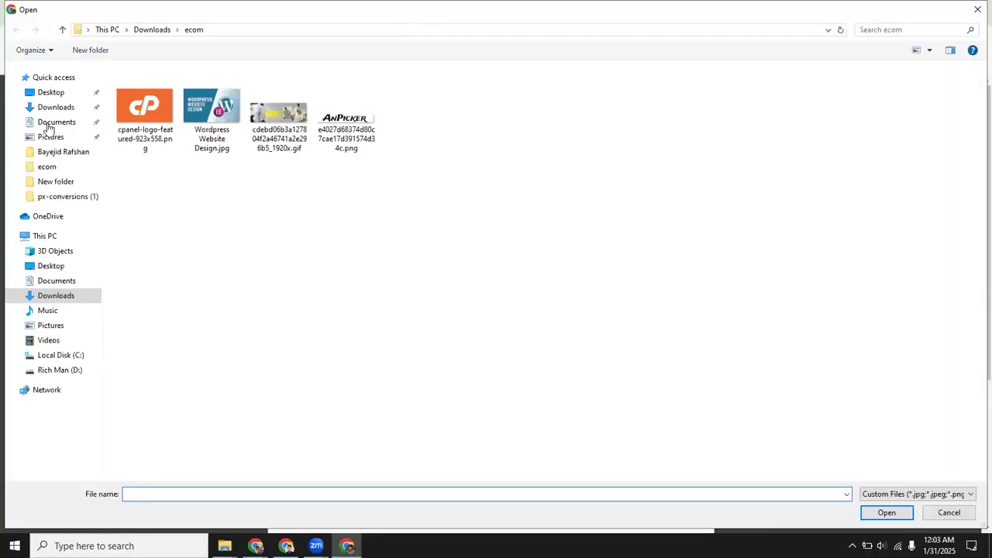
click(54, 107)
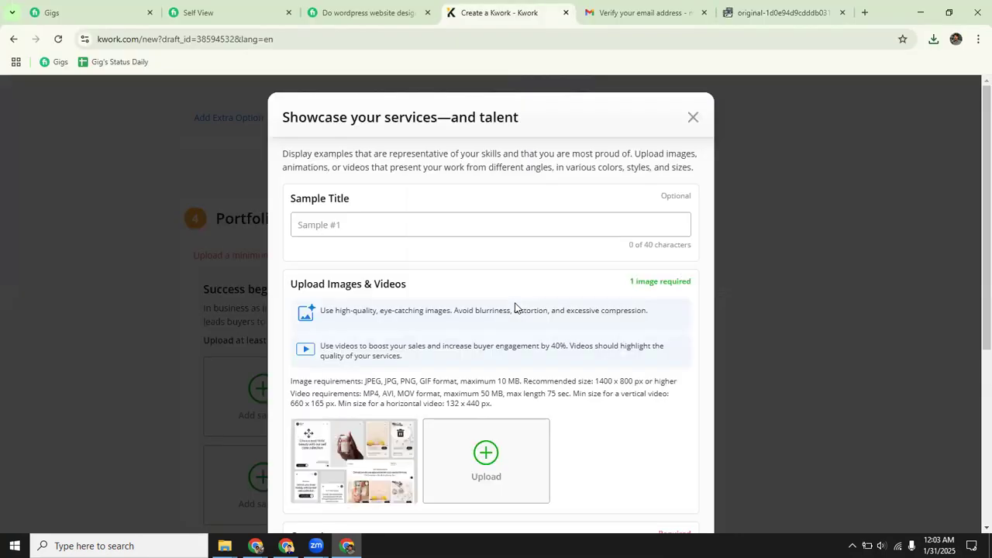
click(357, 217)
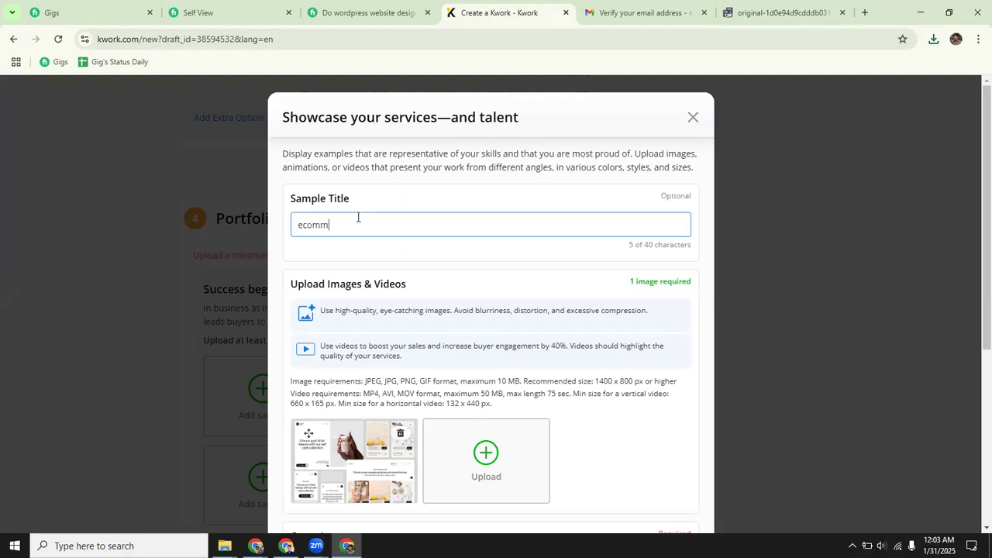
text(ecommerce website design)
scroll(423, 235, down, 4)
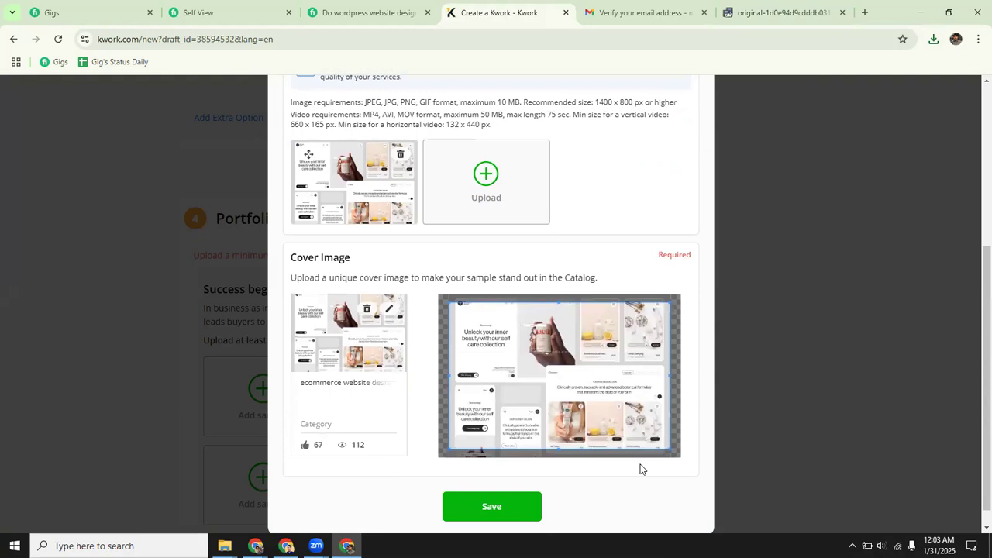
click(500, 507)
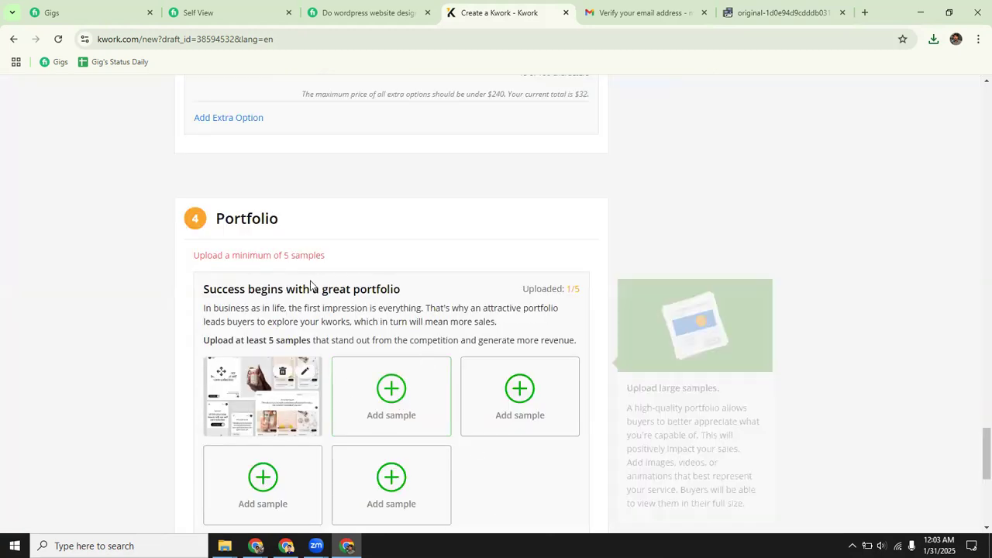
Start the second portfolio sample and upload the construction website image from the nested New folder in Downloads.
click(391, 392)
click(393, 459)
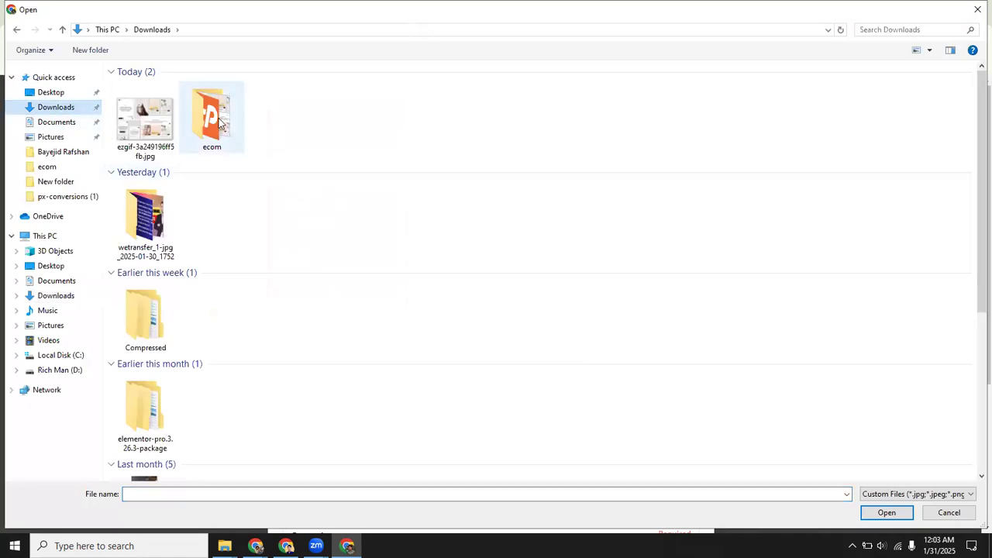
scroll(187, 310, down, 3)
scroll(188, 310, down, 5)
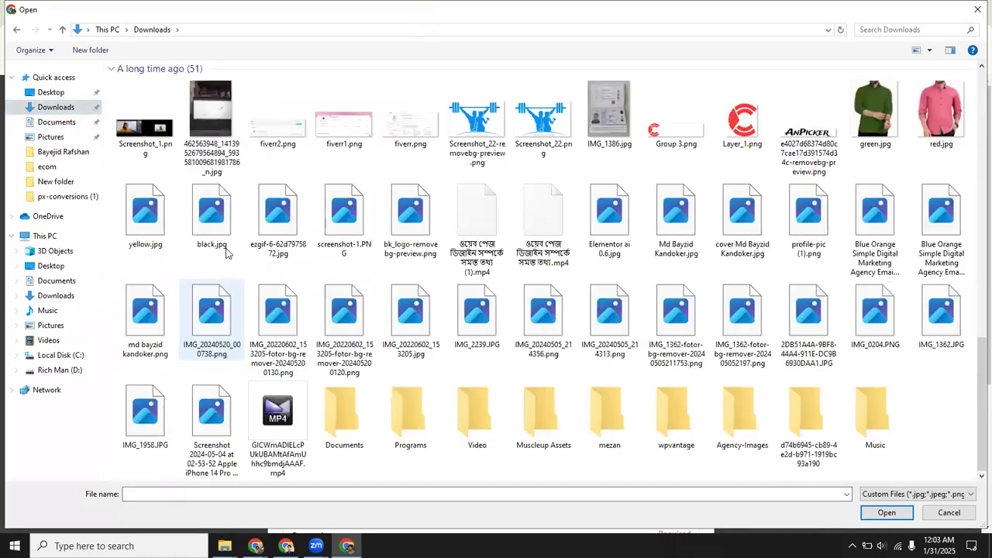
scroll(188, 310, up, 5)
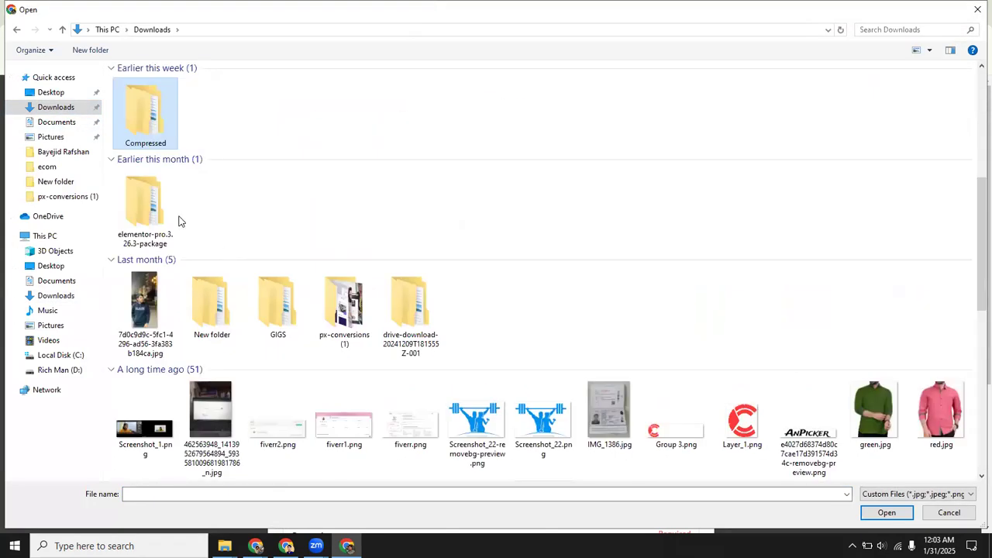
double_click(233, 298)
double_click(160, 91)
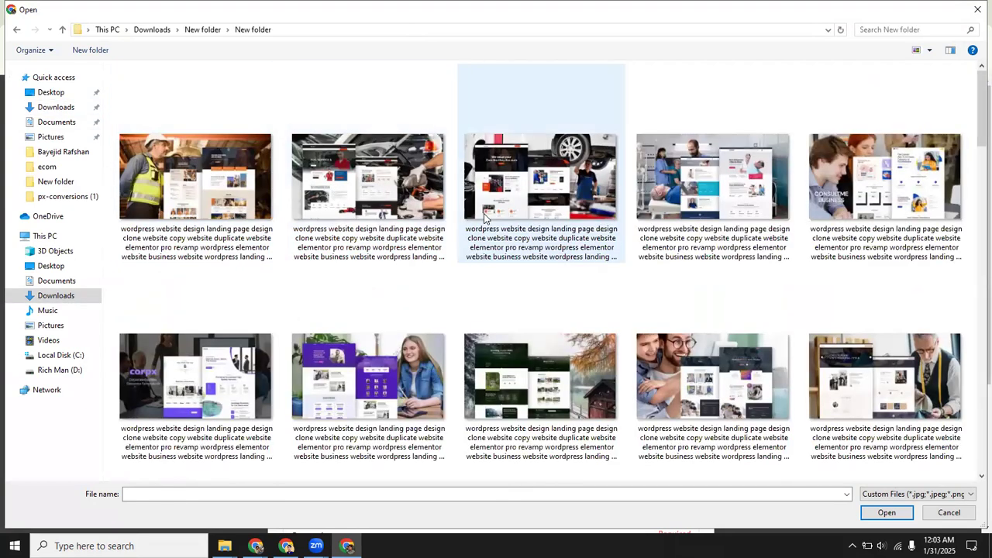
double_click(211, 185)
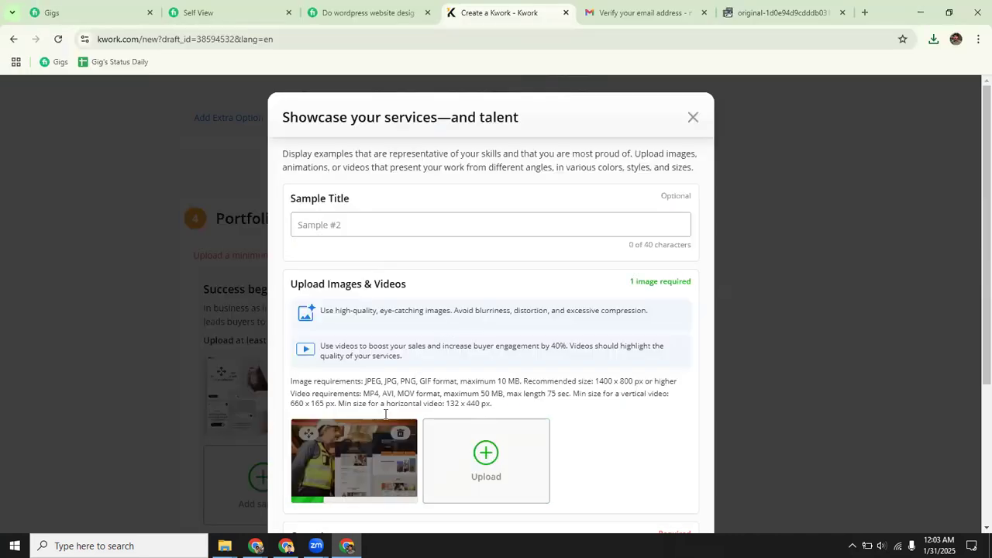
Open the construction website image from the nested New folder in File Explorer, examine its page designs up close, and return to the browser.
mouse_move(225, 546)
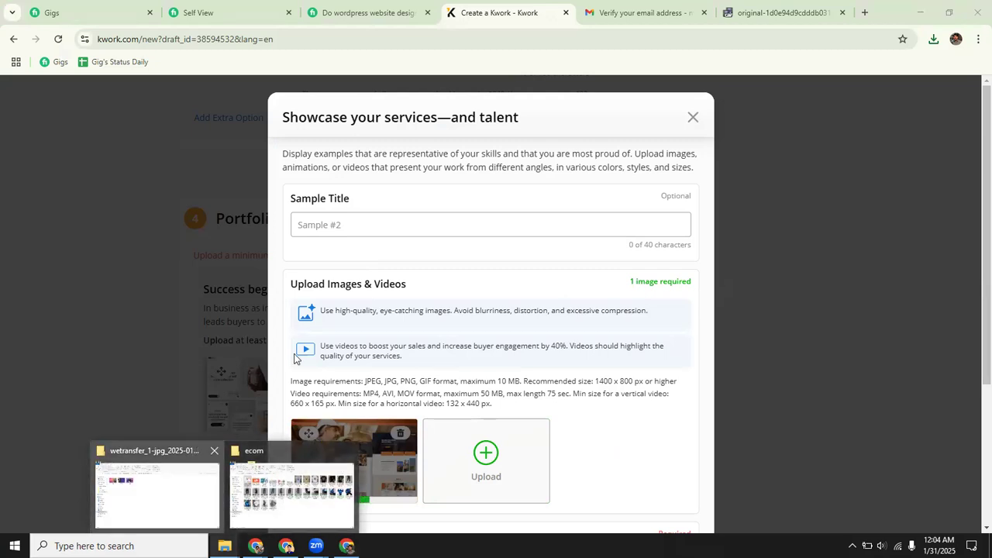
click(164, 495)
key(BackSpace)
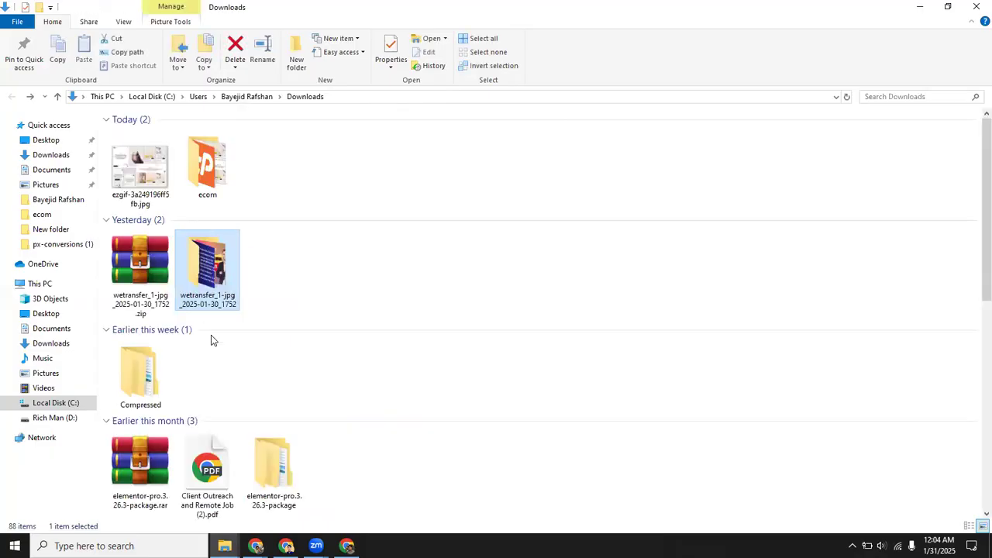
click(152, 381)
scroll(272, 357, down, 5)
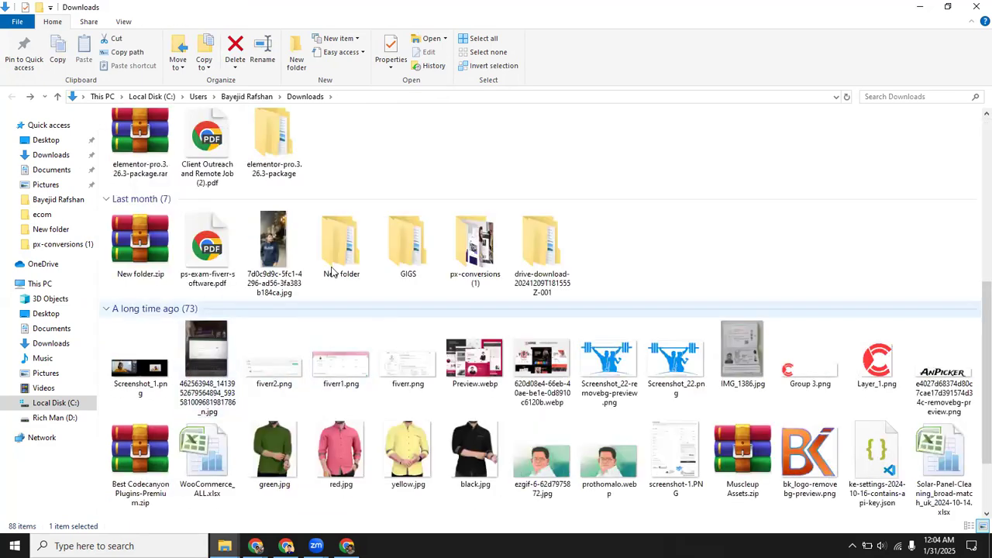
double_click(340, 242)
double_click(154, 136)
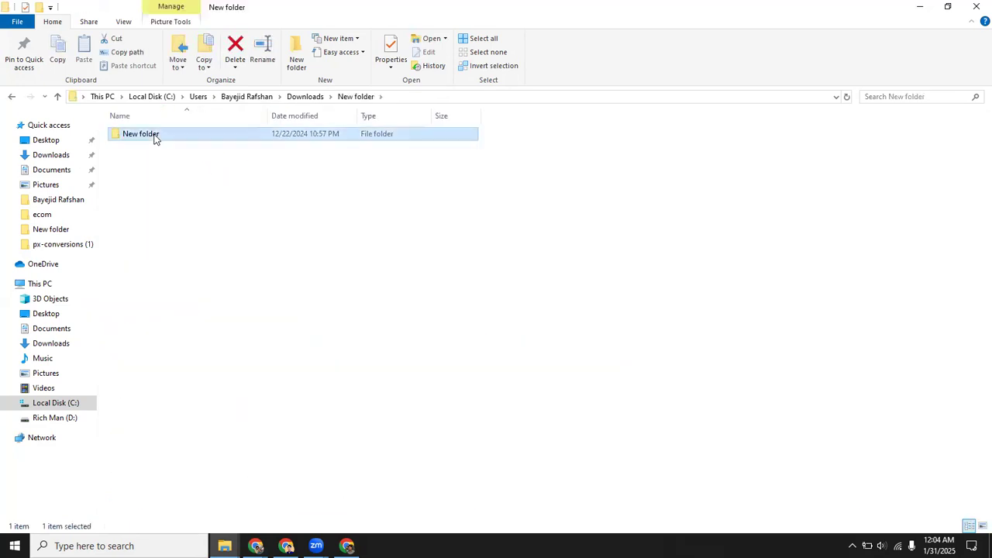
click(151, 154)
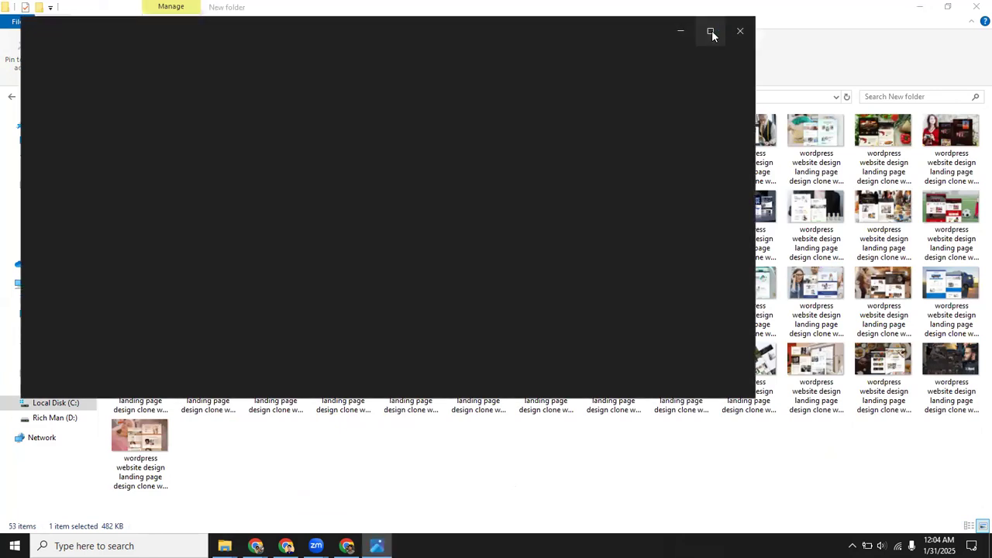
click(711, 34)
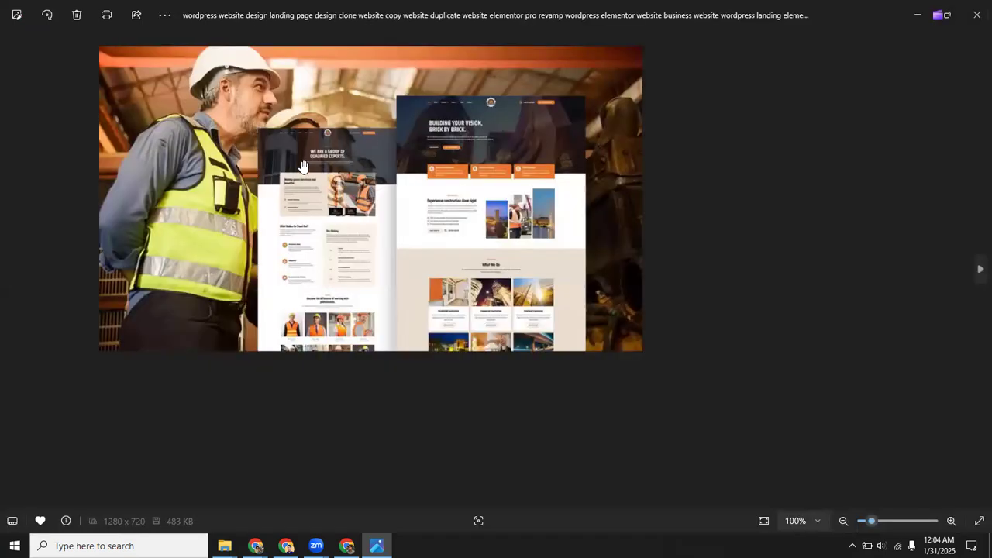
scroll(494, 267, up, 5)
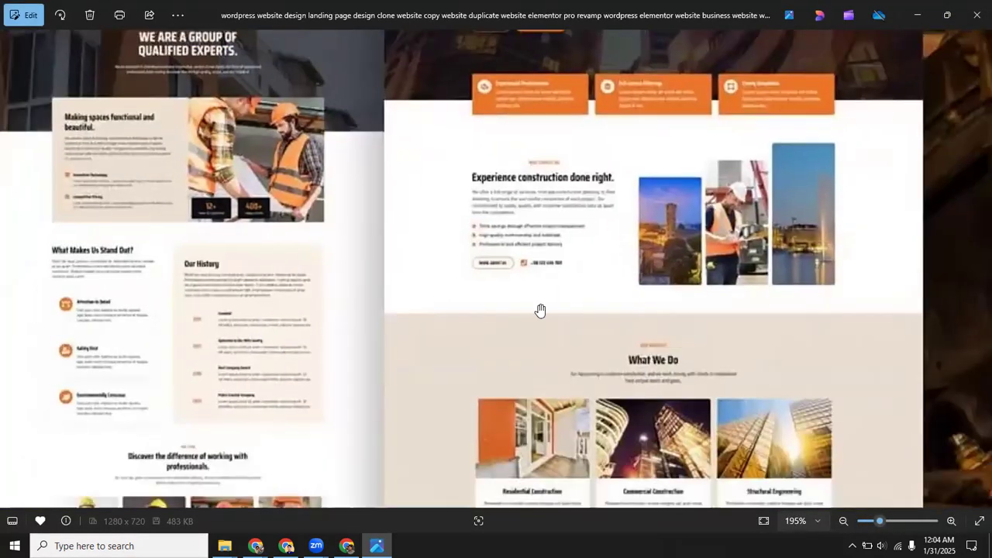
drag(540, 310, 561, 257)
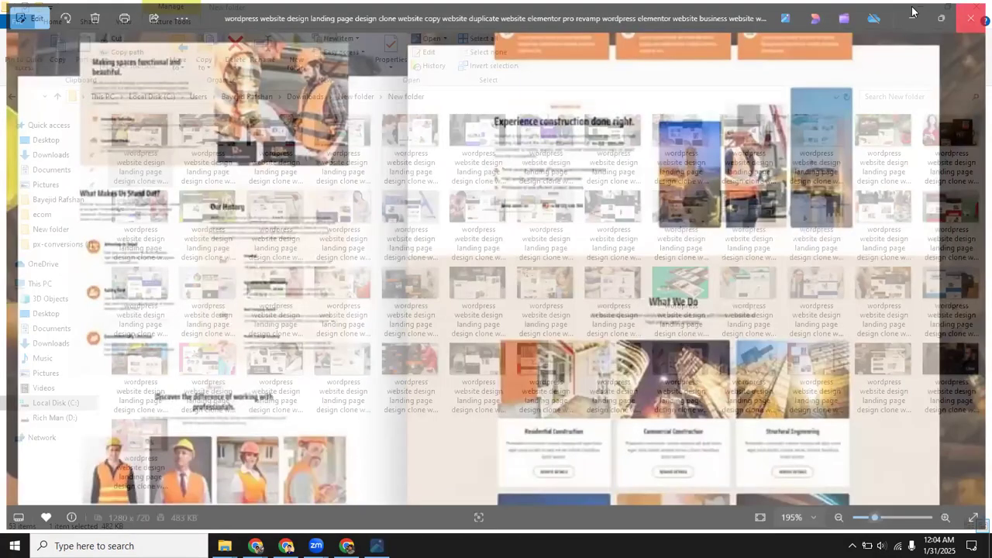
click(913, 11)
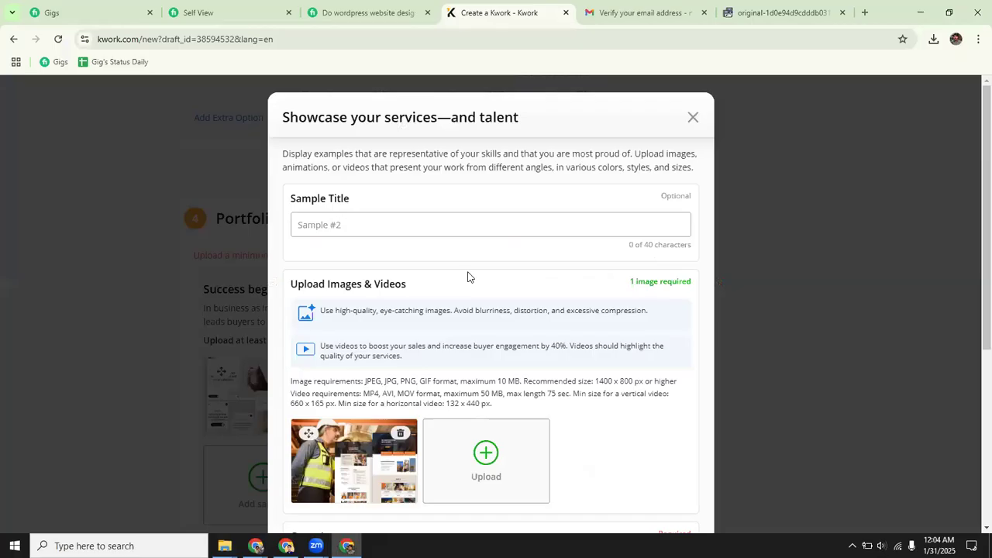
Title the second portfolio sample "Construction business website design" and save it.
click(410, 222)
text(Construction busi)
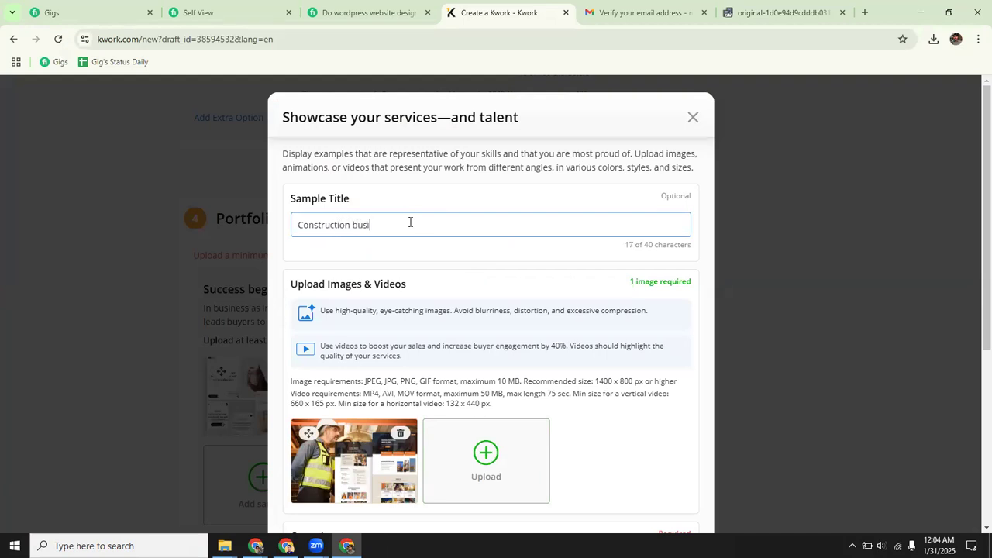
text(ness website ed)
scroll(541, 458, down, 4)
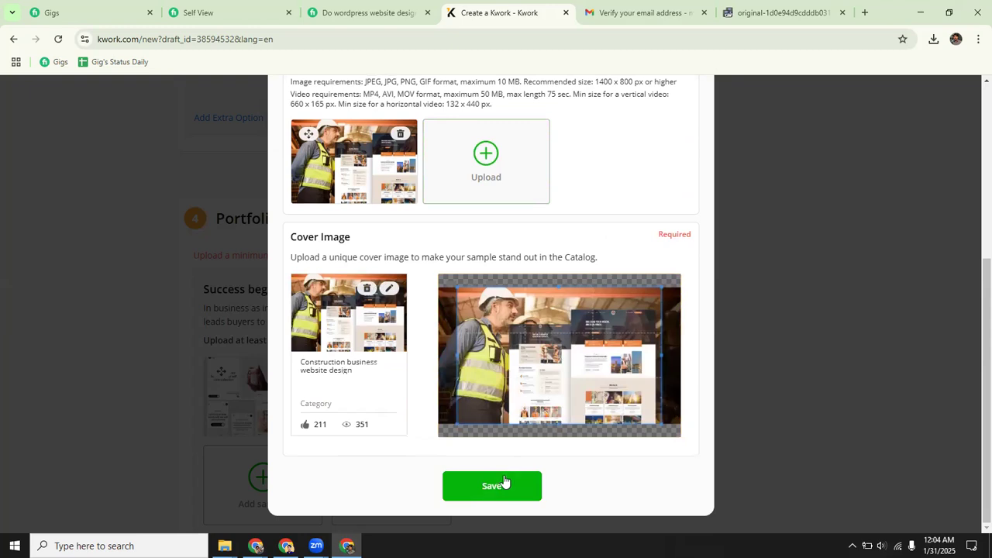
click(492, 486)
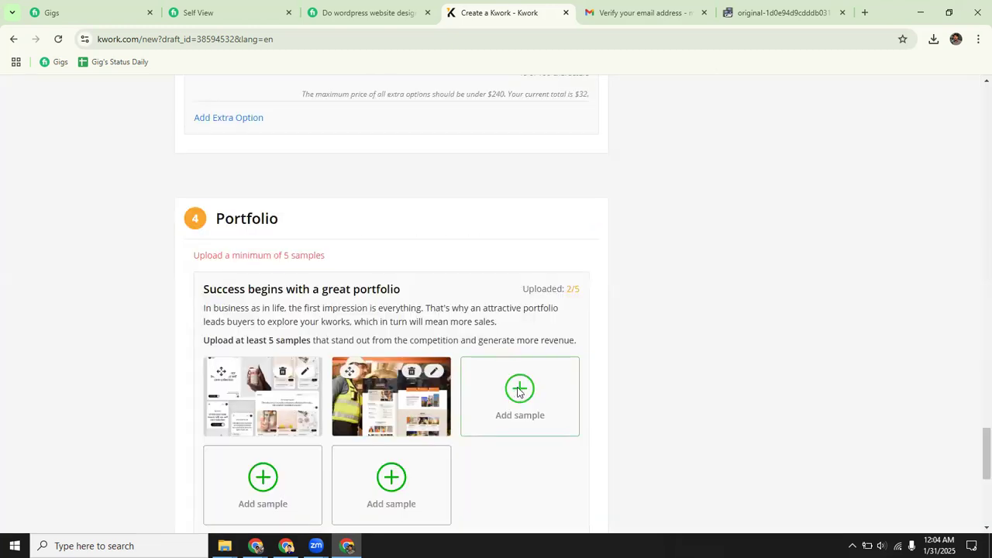
Start another portfolio sample and upload the auto repair website image ending in (4).jpg from the nested New folder.
click(518, 388)
click(354, 453)
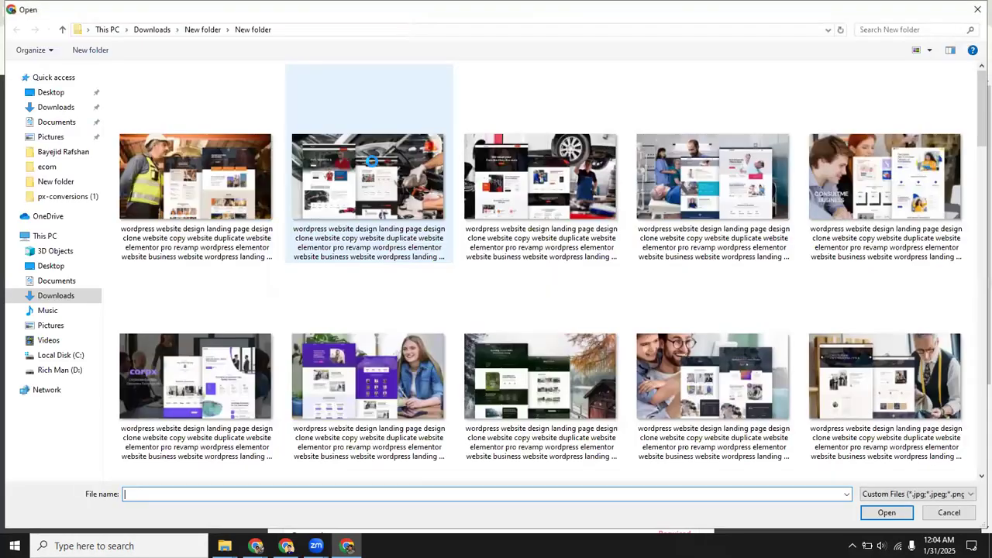
click(369, 160)
right_click(308, 175)
click(308, 176)
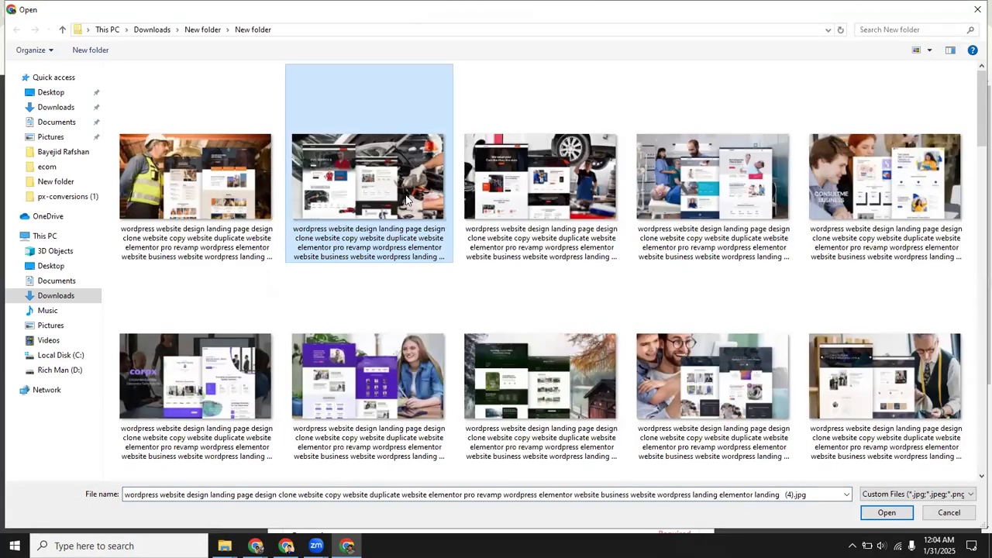
right_click(348, 169)
click(316, 172)
double_click(386, 230)
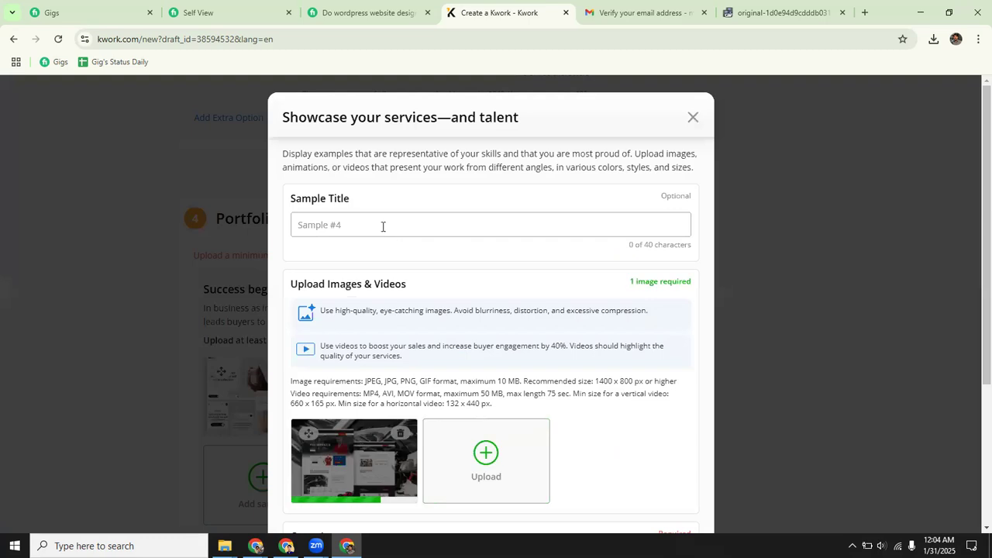
Title the auto repair portfolio sample "Auto Repair Business Website Design" and save it.
click(384, 227)
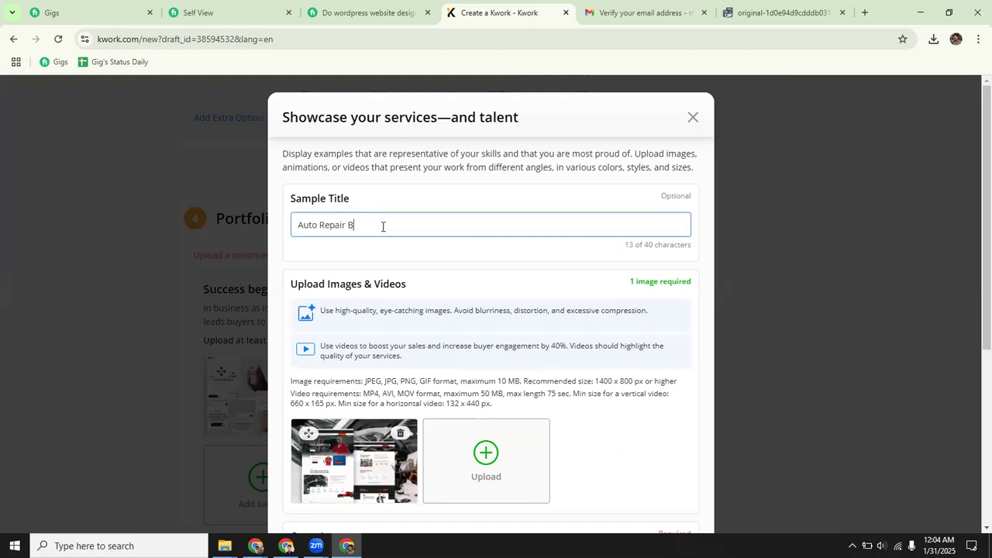
text(Auto Repair Business Website Design)
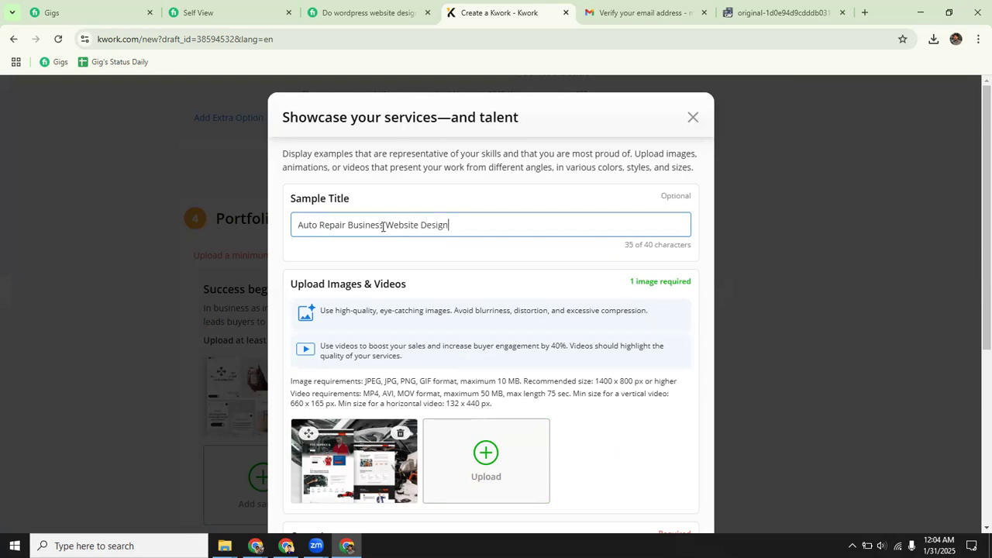
scroll(383, 230, down, 4)
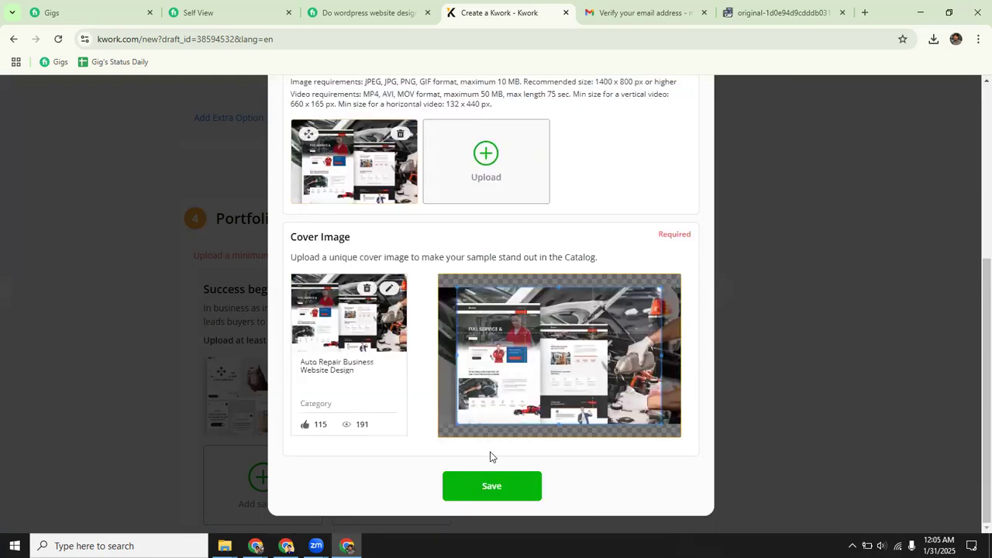
click(492, 486)
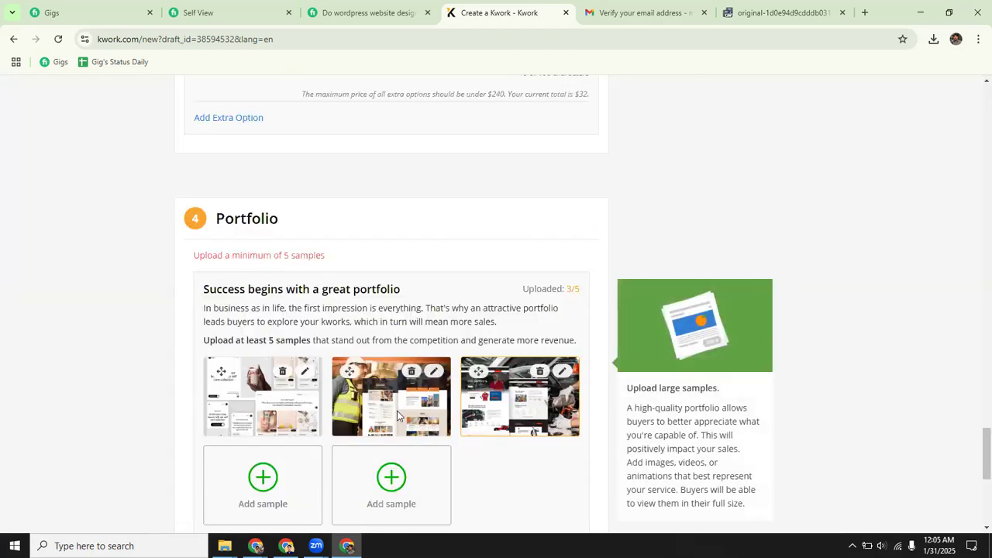
Start another portfolio sample and upload the physical therapy website image ending in (6).jpg from the nested New folder.
click(303, 463)
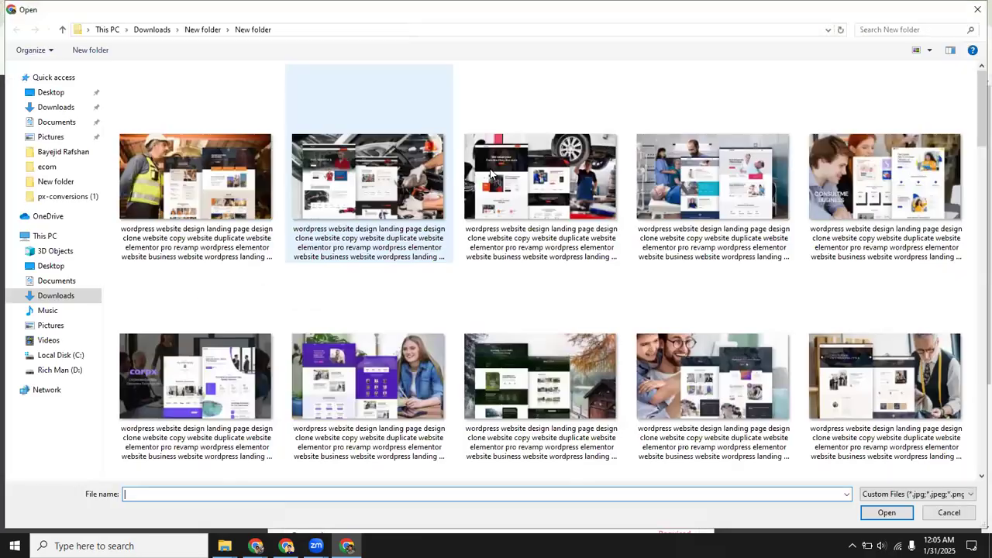
click(490, 172)
click(702, 149)
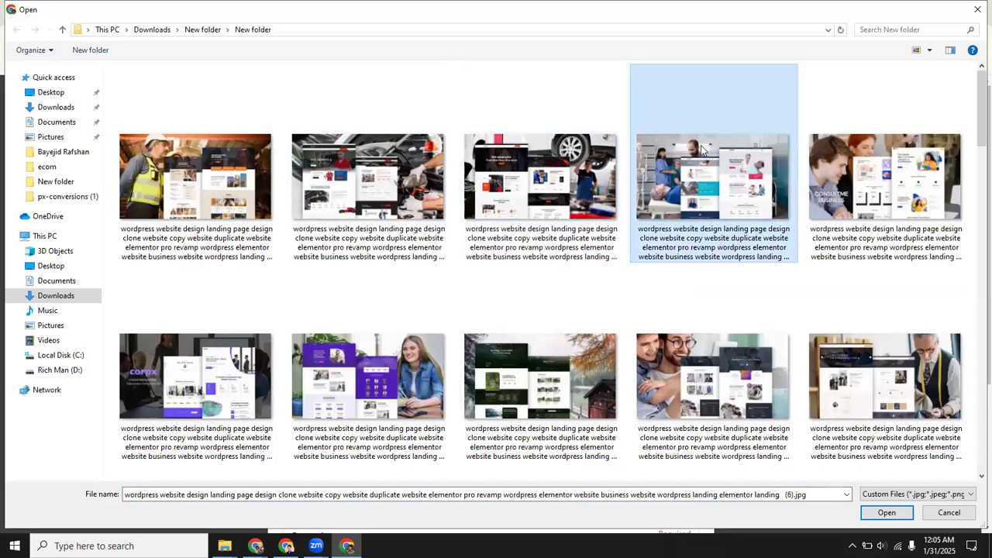
right_click(701, 138)
click(652, 146)
double_click(651, 166)
Title the new portfolio sample "Physical Therapy Service Website Design" and save it.
click(417, 220)
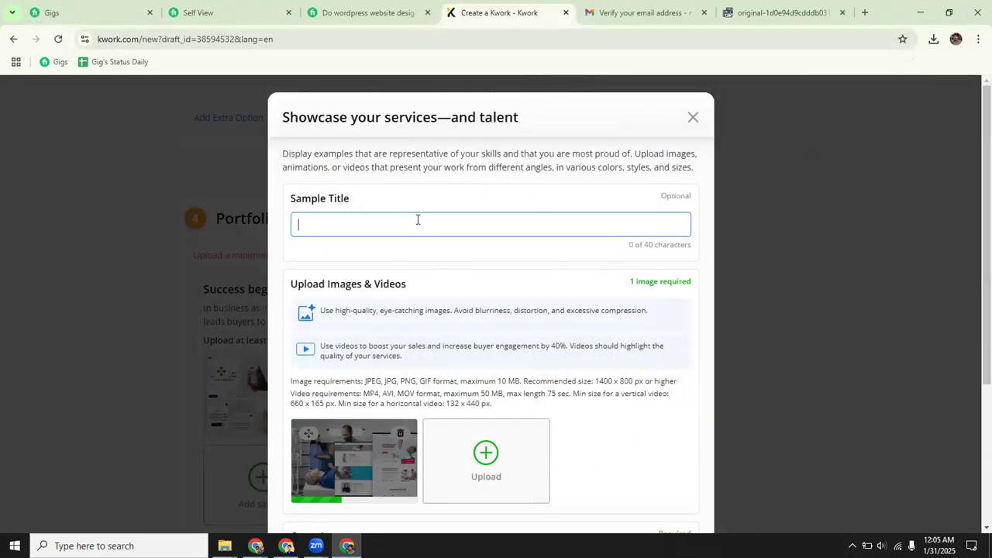
text(Physical Therapy Website Design)
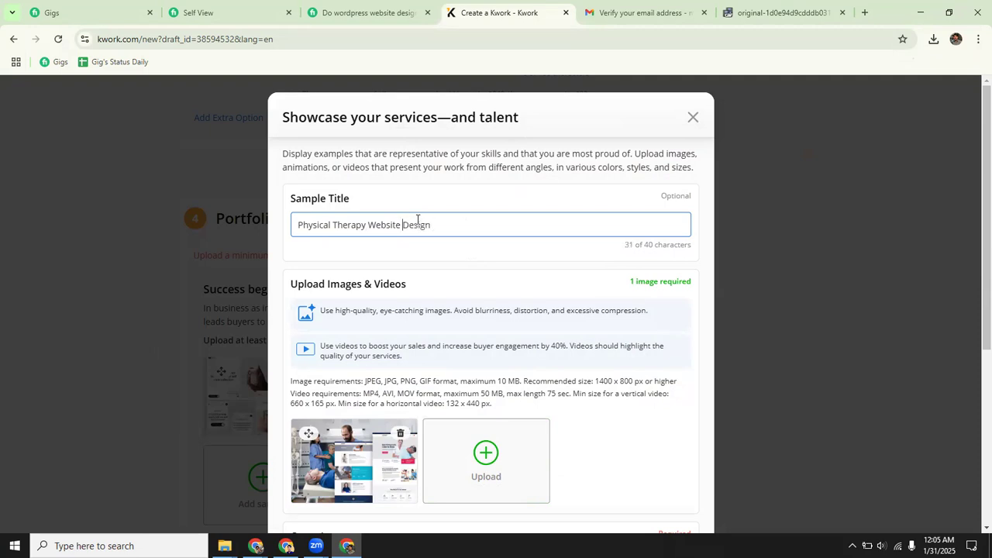
text(Service)
scroll(487, 253, down, 4)
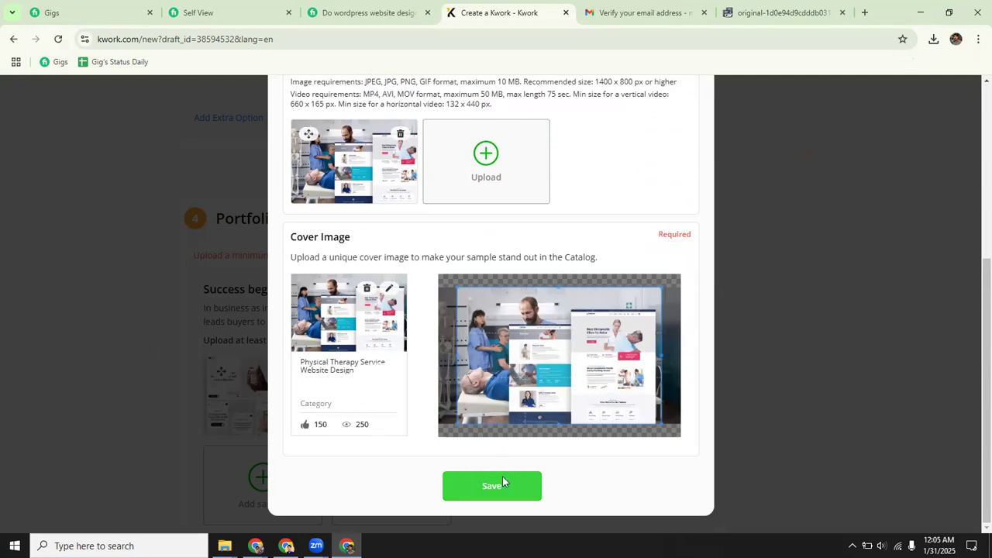
click(504, 486)
Start the fifth portfolio sample, preview the FoodNook restaurant website image ending in (14).jpg at full size, and upload it.
click(401, 364)
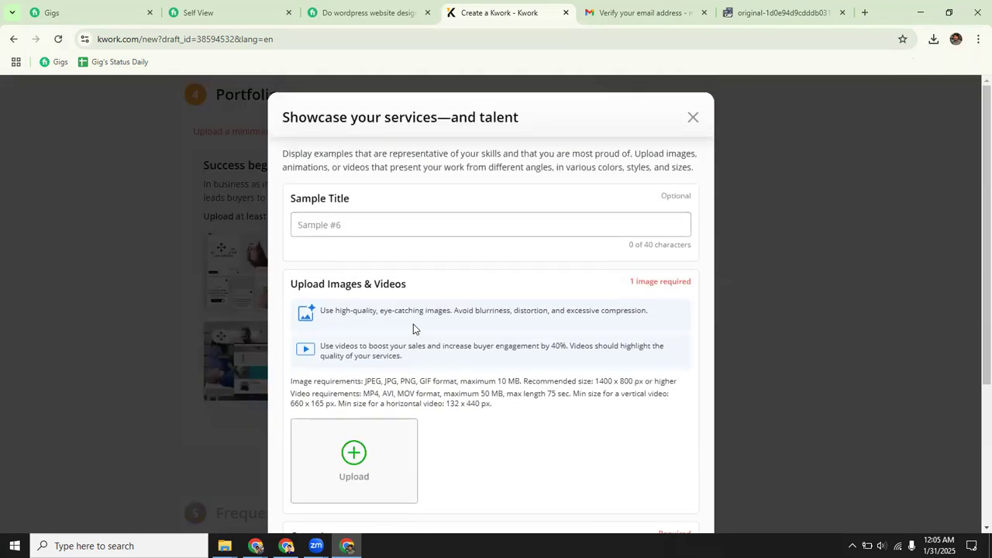
click(352, 450)
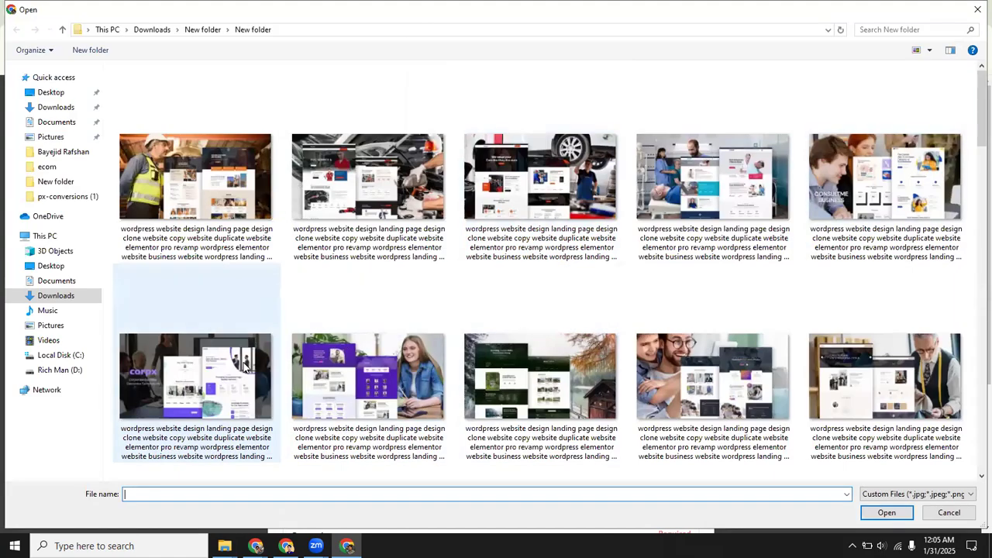
scroll(455, 343, down, 5)
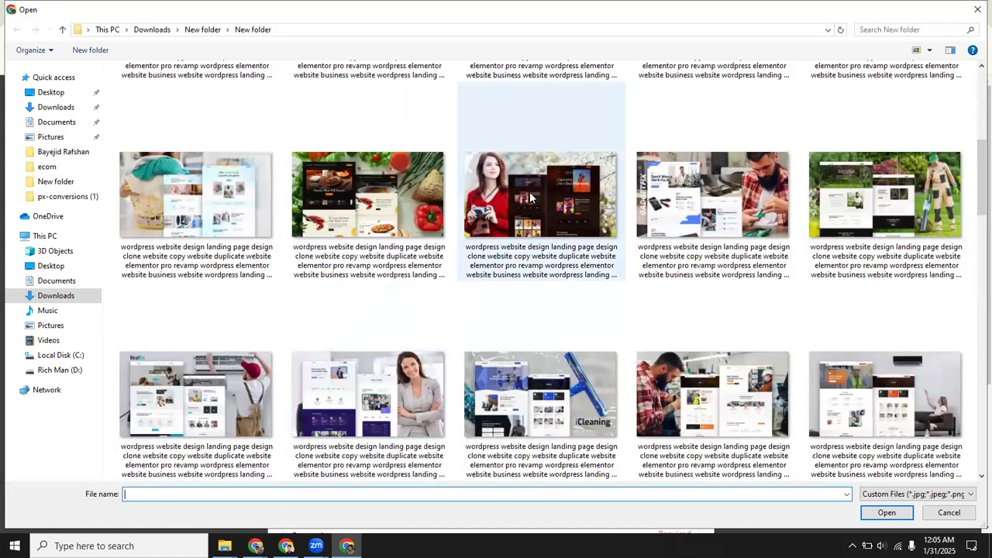
click(387, 173)
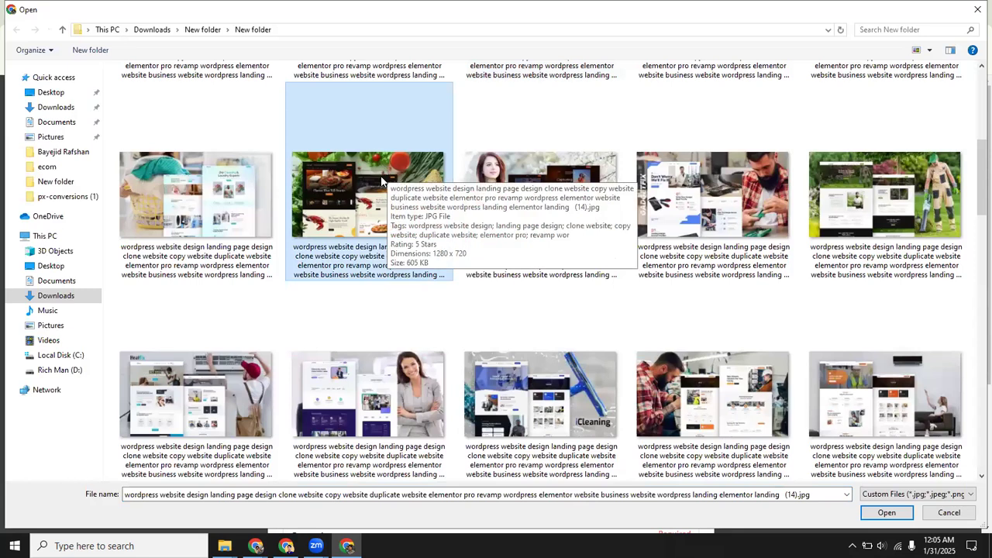
right_click(362, 183)
click(406, 183)
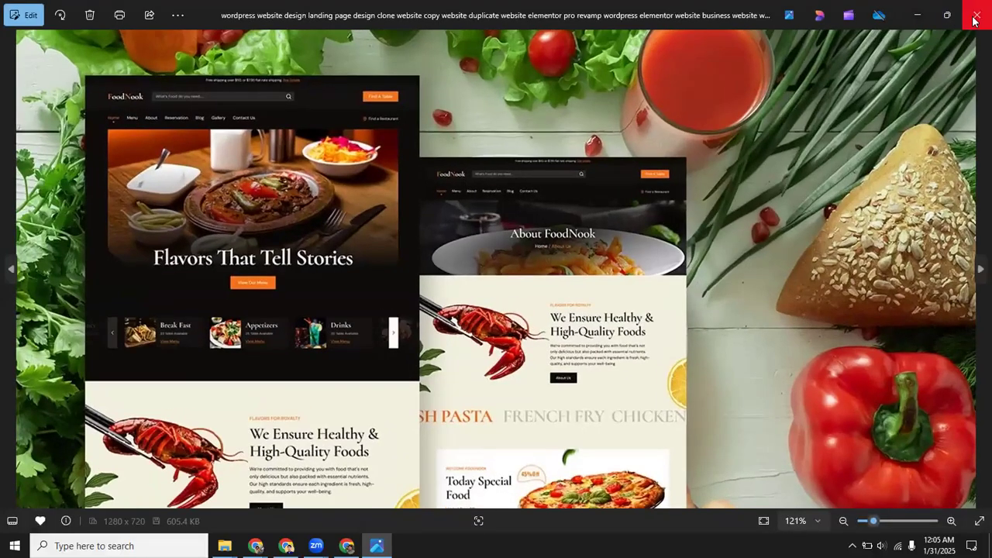
key(alt+F4)
double_click(381, 192)
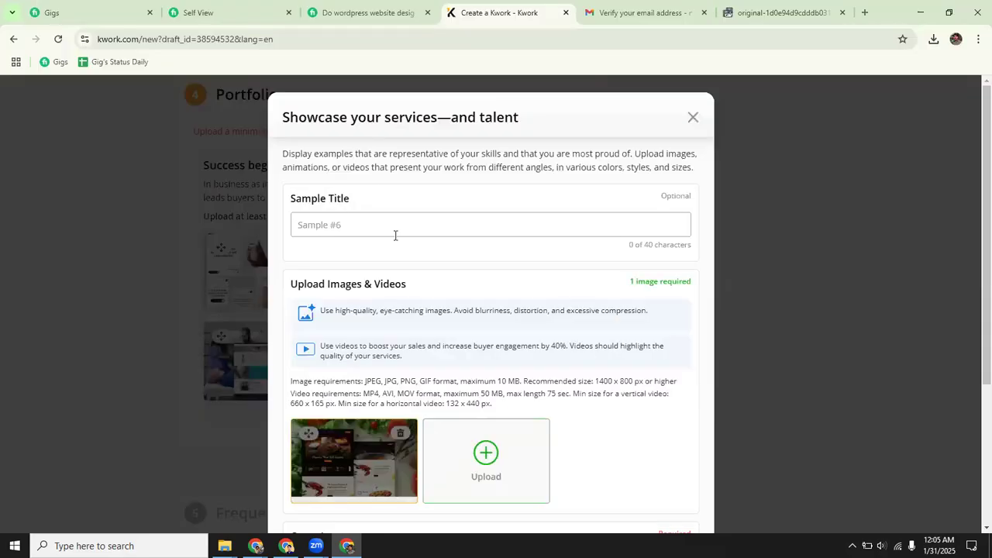
Save the restaurant portfolio sample without entering a title.
scroll(527, 388, down, 3)
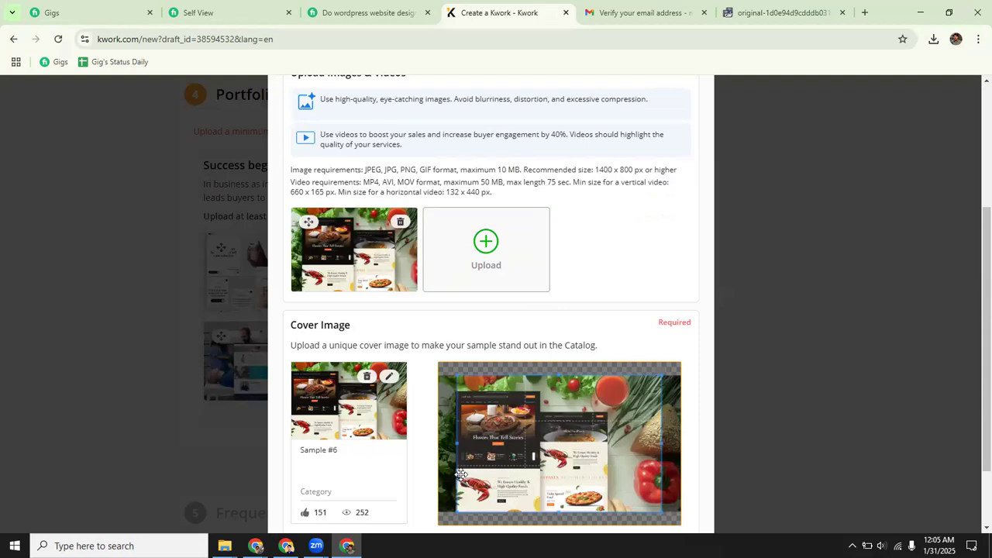
scroll(351, 443, down, 2)
click(469, 488)
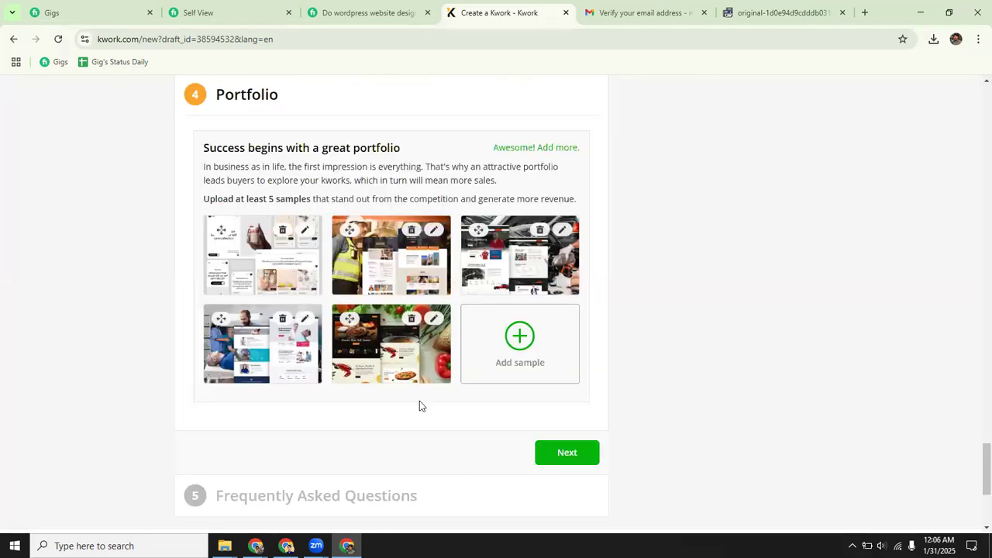
Reopen the restaurant portfolio sample for editing and title it "Restaurant business Website Design" with the first word's spelling corrected.
click(435, 320)
click(377, 232)
key(ctrl+a)
text(R)
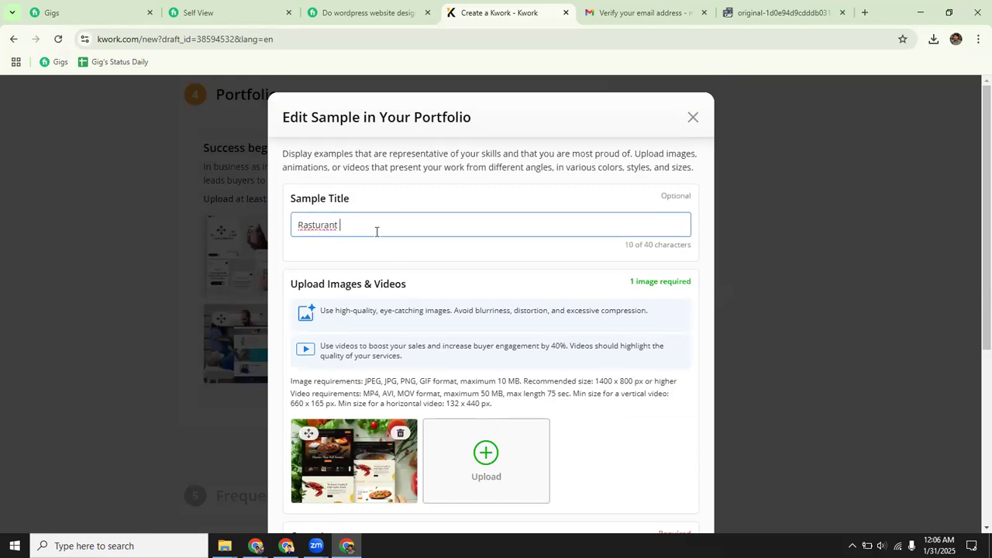
key(Delete)
text(e)
key(End)
text(W)
key(BackSpace)
text(bu)
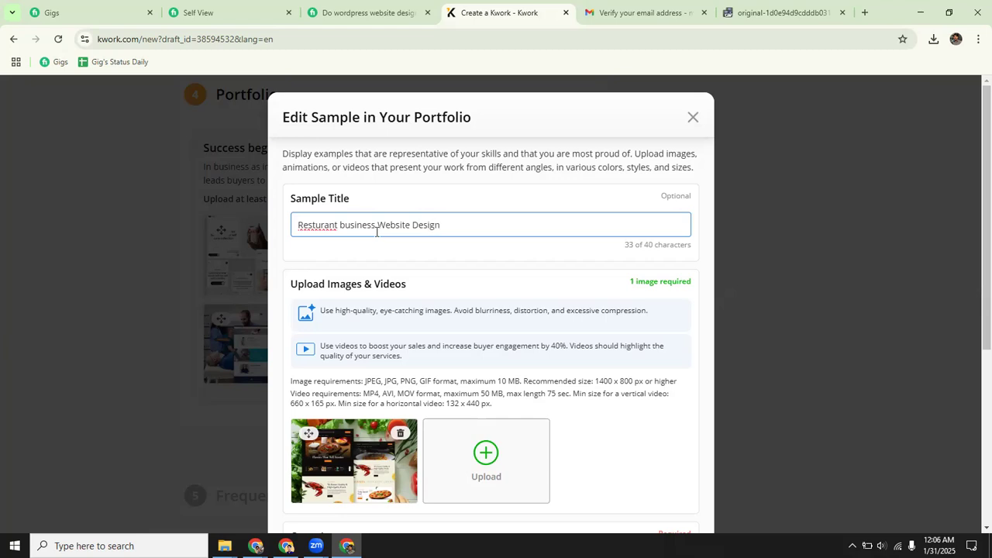
right_click(321, 226)
click(369, 241)
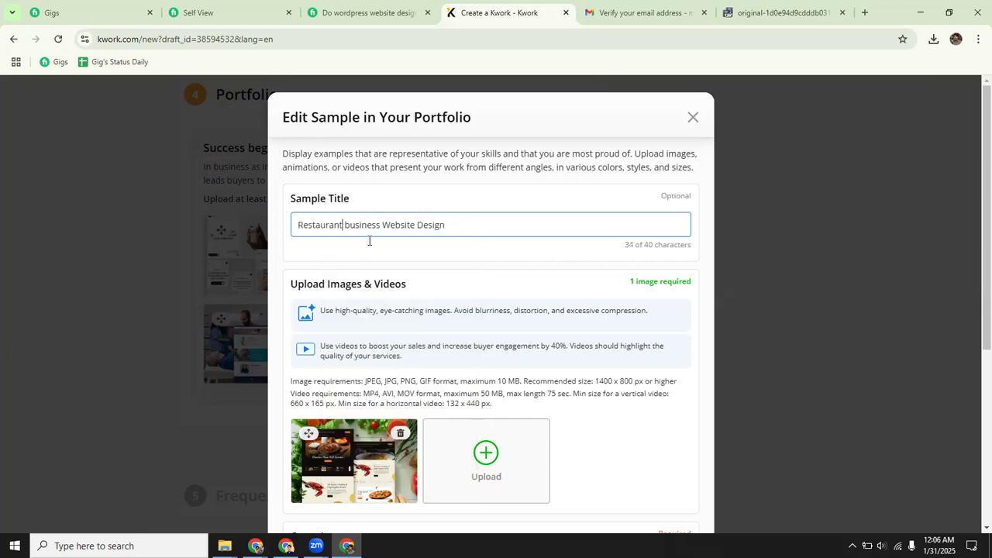
Capitalize "Business" in the restaurant sample's title and save the sample.
click(354, 224)
key(BackSpace)
text(B)
scroll(406, 256, down, 4)
click(529, 489)
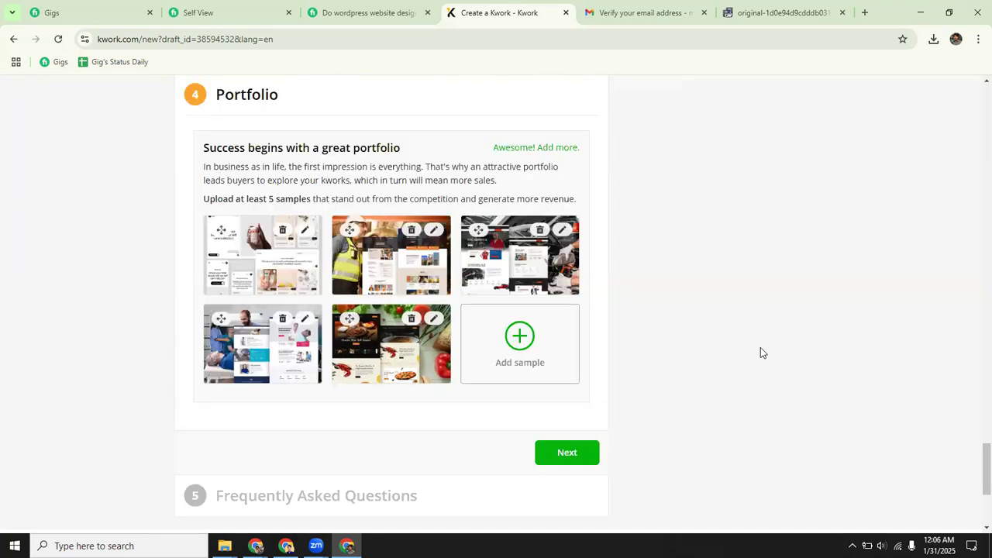
Continue to the kwork's FAQ section and copy "How can I start a project?" with its answer from the Fiverr gig's FAQ.
click(562, 456)
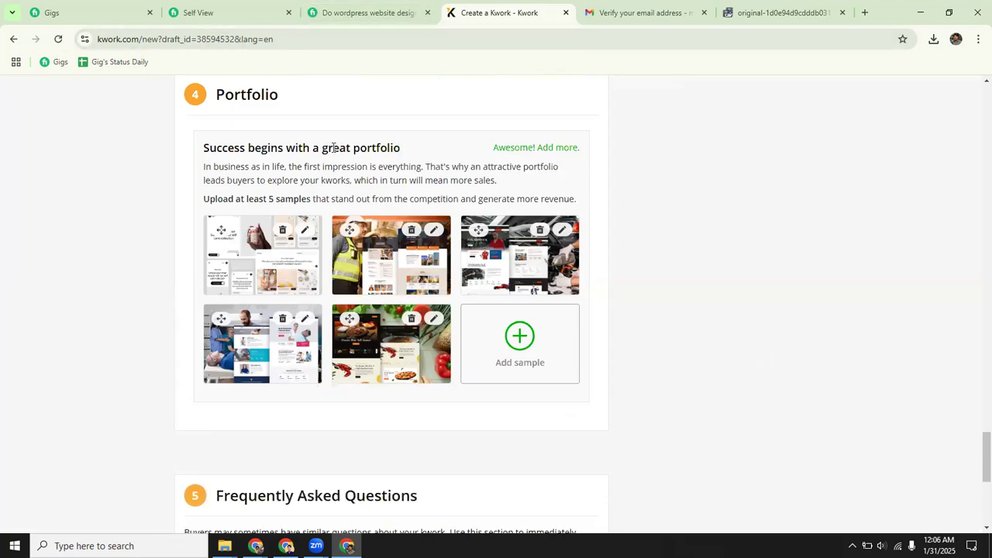
click(353, 18)
scroll(304, 116, down, 15)
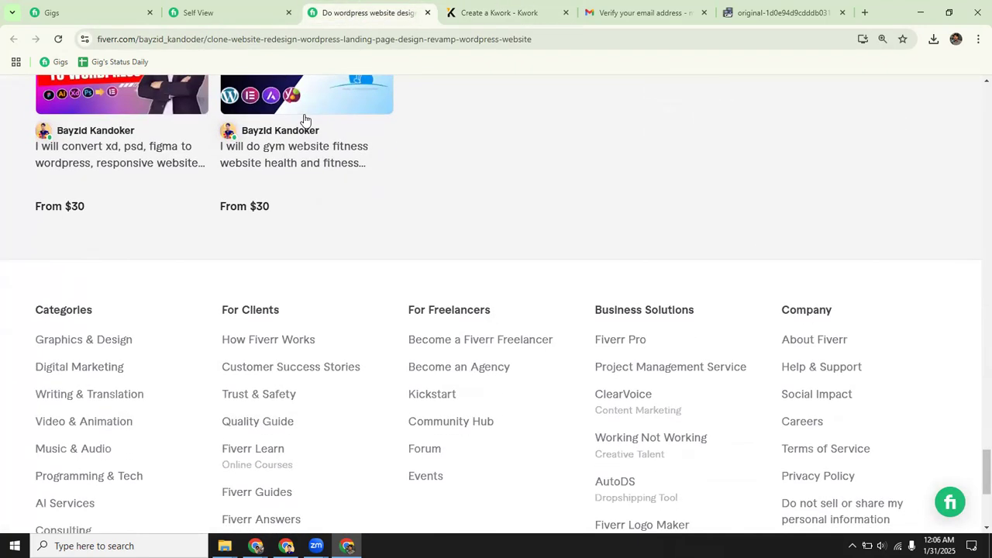
scroll(304, 117, up, 5)
scroll(304, 116, up, 3)
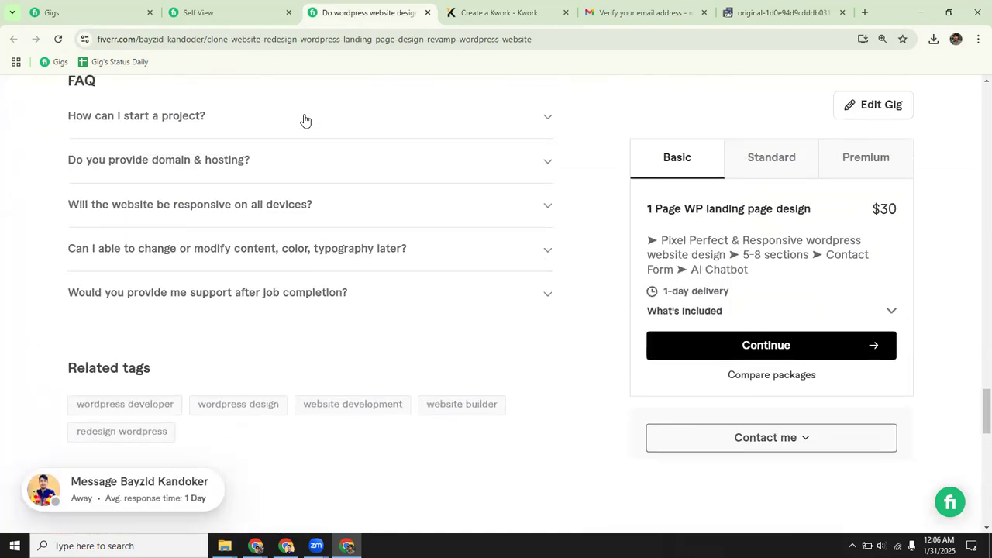
click(122, 114)
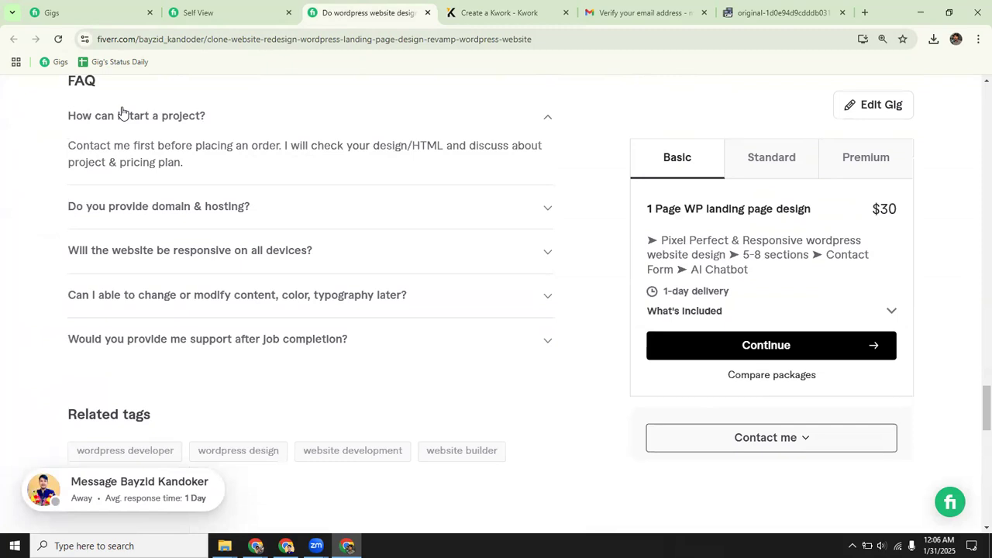
drag(183, 163, 66, 116)
key(ctrl+c)
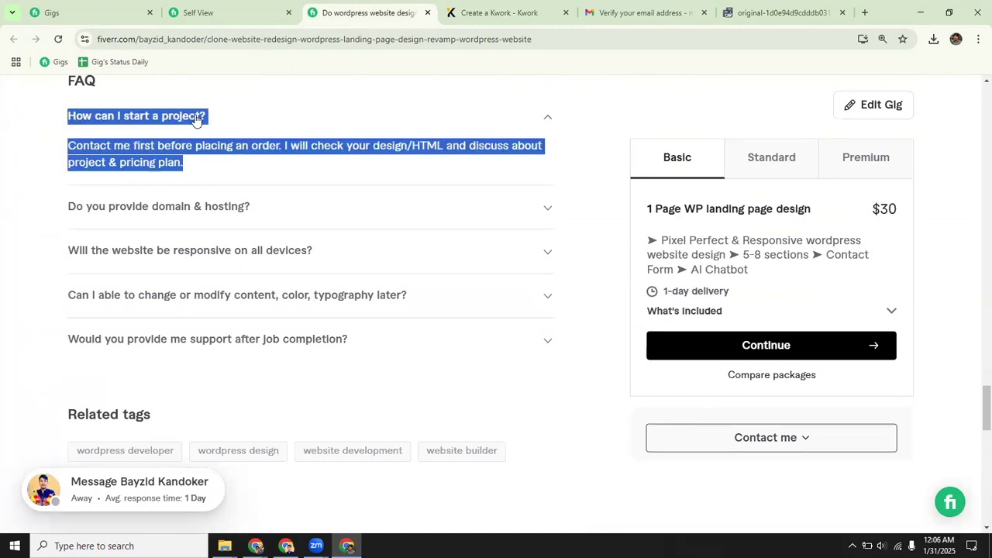
Return to the kwork form, add an FAQ entry, and paste the copied question and answer into its answer field.
click(497, 16)
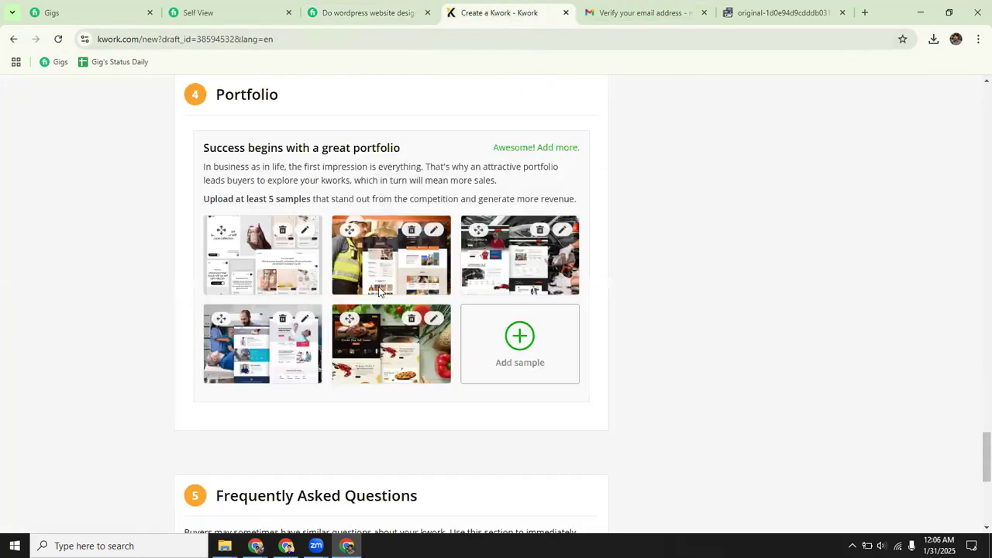
scroll(639, 416, down, 2)
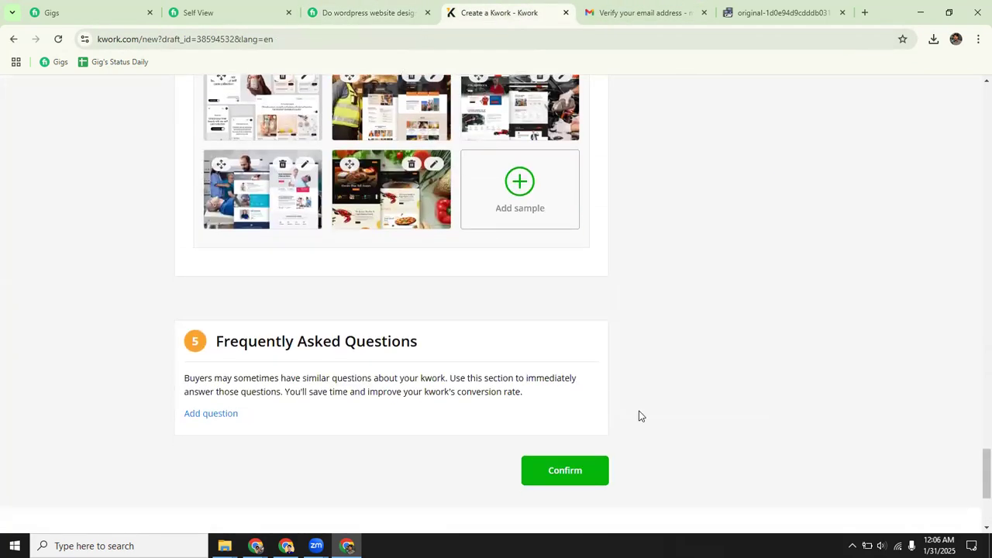
scroll(640, 414, down, 1)
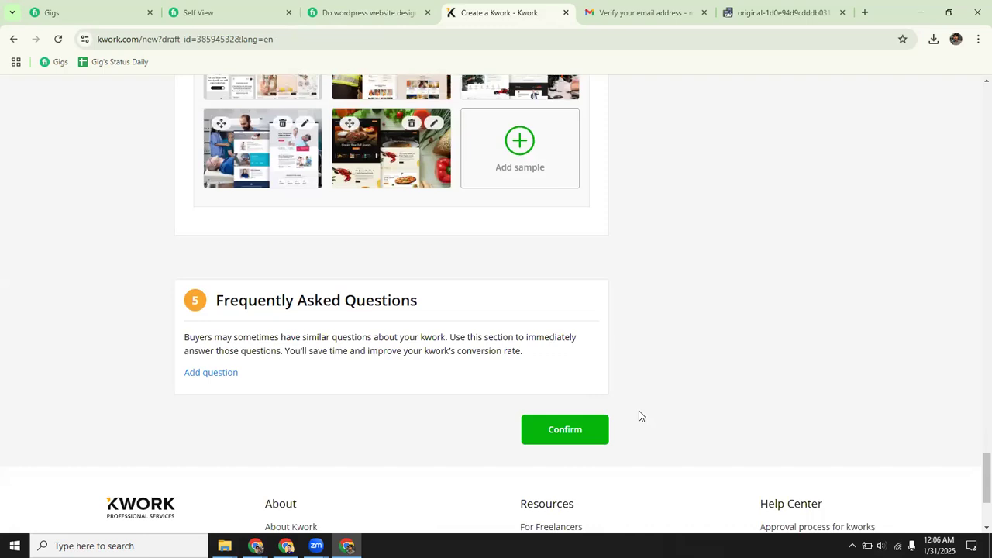
click(221, 373)
click(255, 391)
key(ctrl+v)
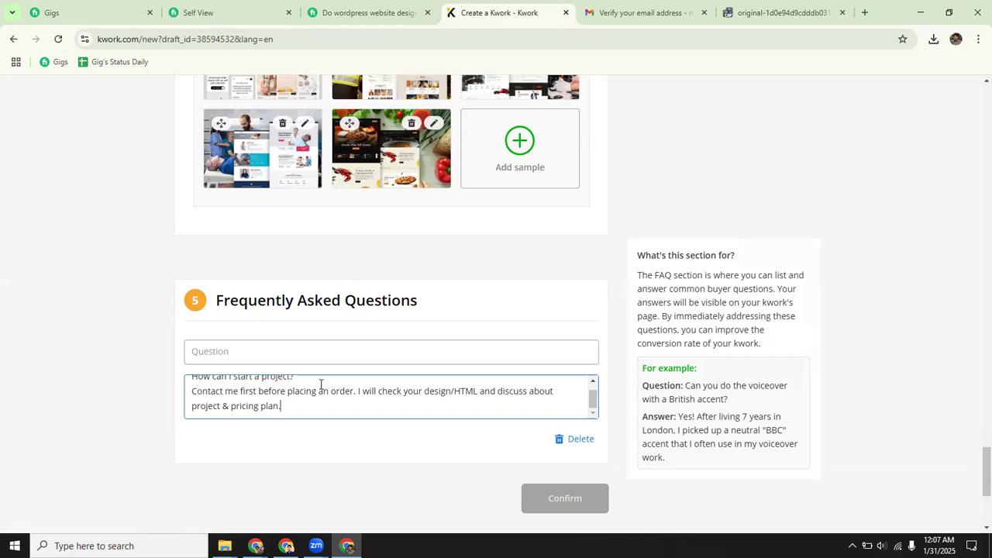
Move "How can I start a project?" from the answer text into the entry's question field.
scroll(321, 385, up, 1)
drag(306, 382, 185, 380)
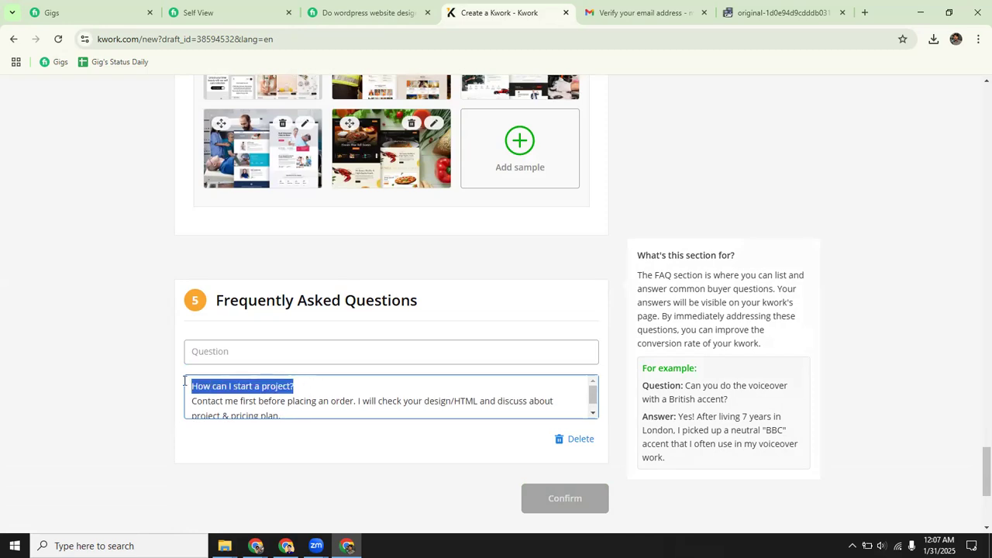
key(ctrl+x)
click(243, 351)
key(ctrl+v)
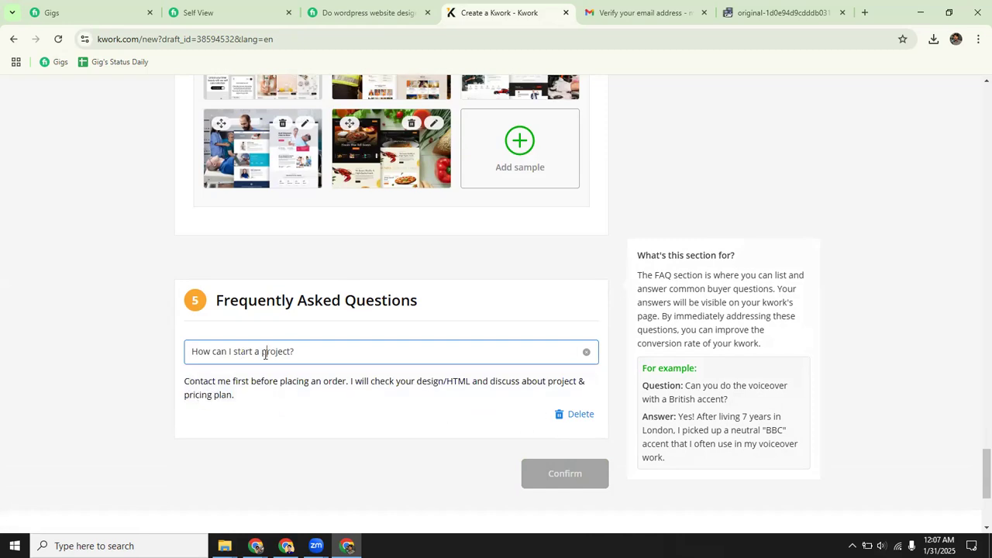
click(270, 423)
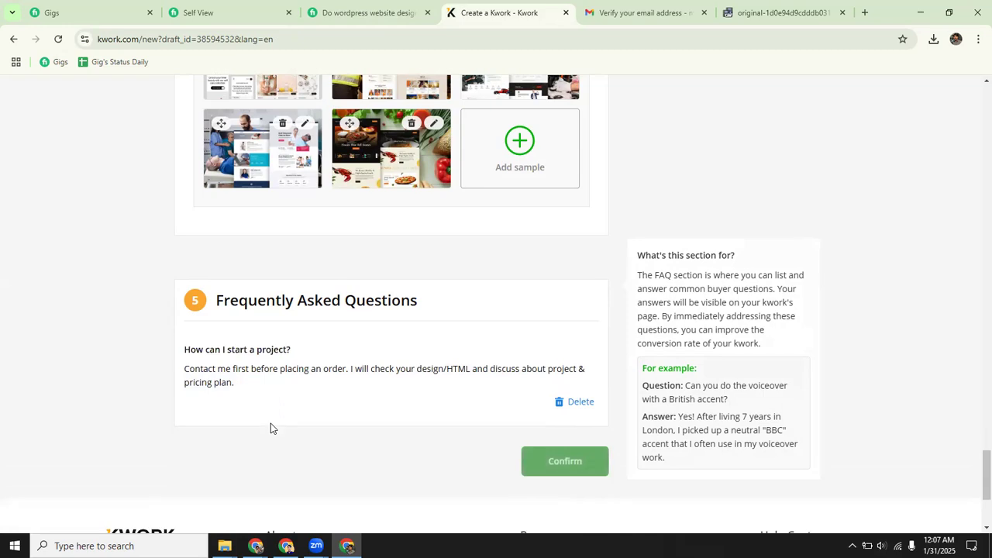
Add an FAQ entry and copy "Do you provide domain & hosting?" with its answer from the Fiverr gig into the entry's answer field.
click(219, 438)
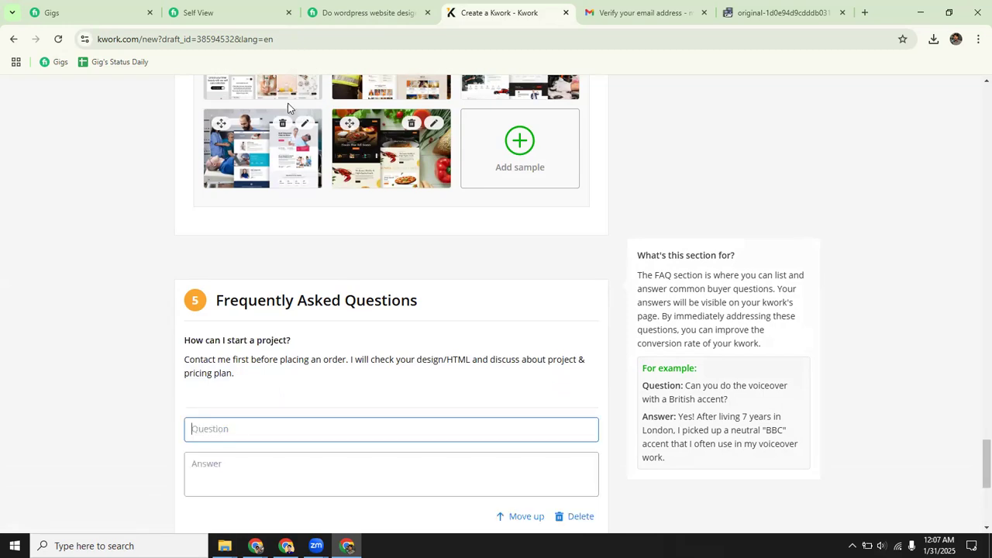
click(353, 15)
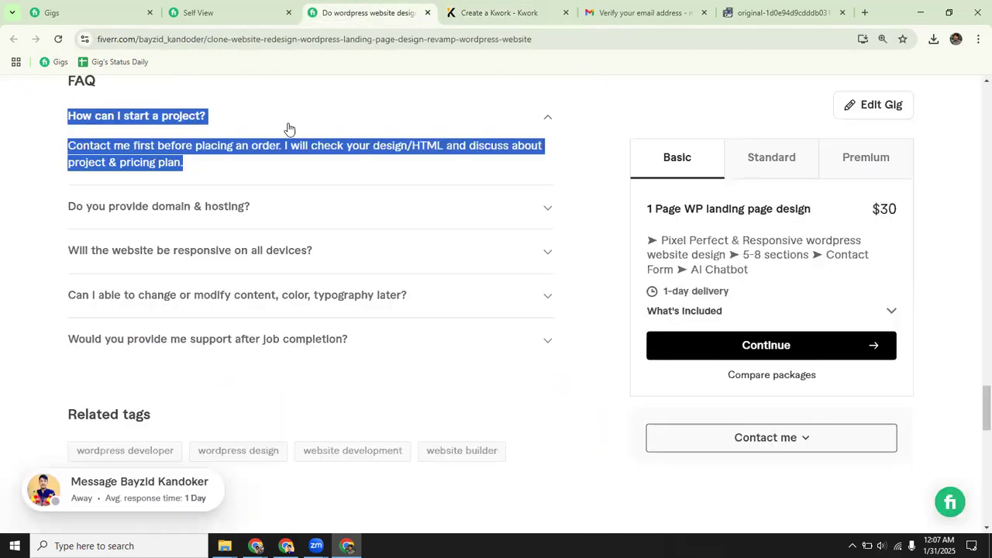
click(244, 206)
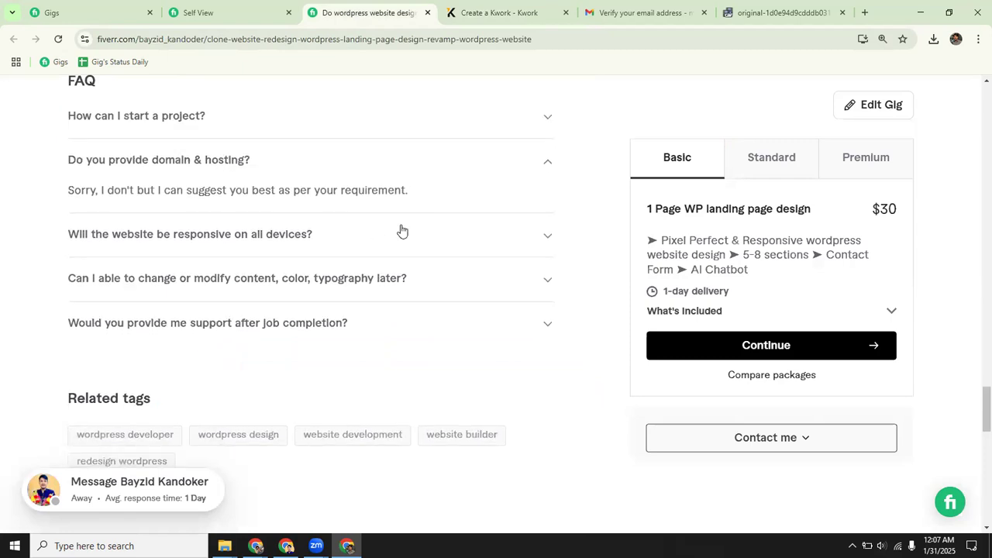
drag(415, 191, 65, 161)
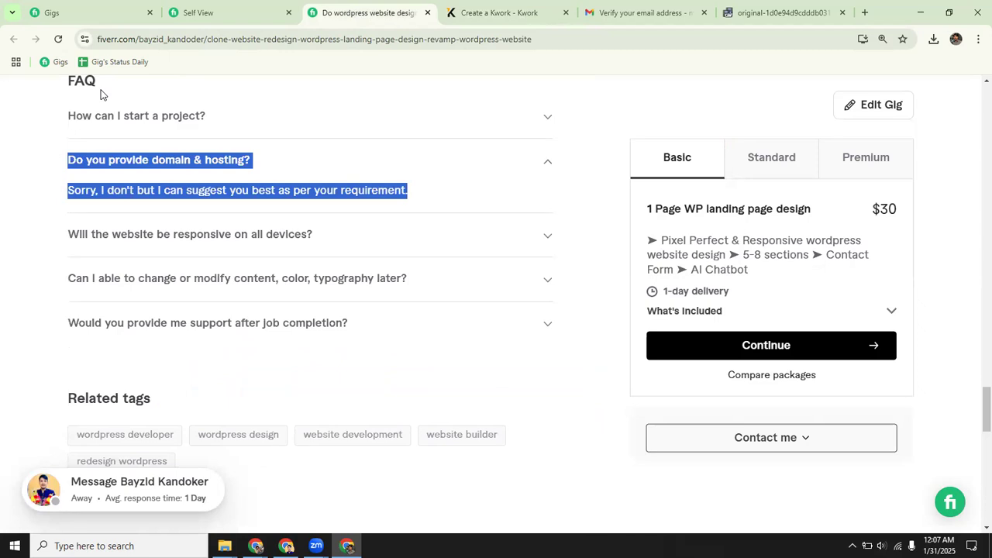
click(479, 16)
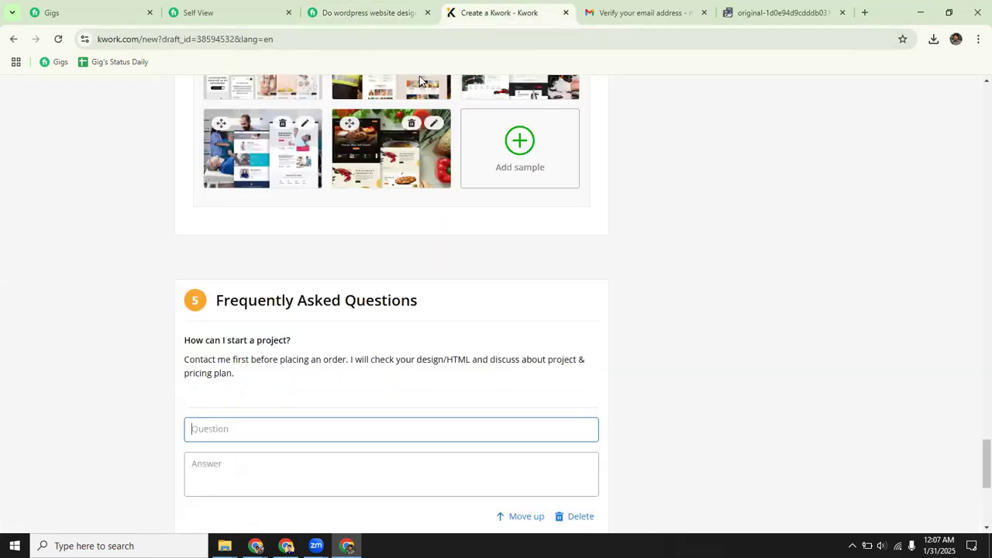
click(274, 477)
key(ctrl+v)
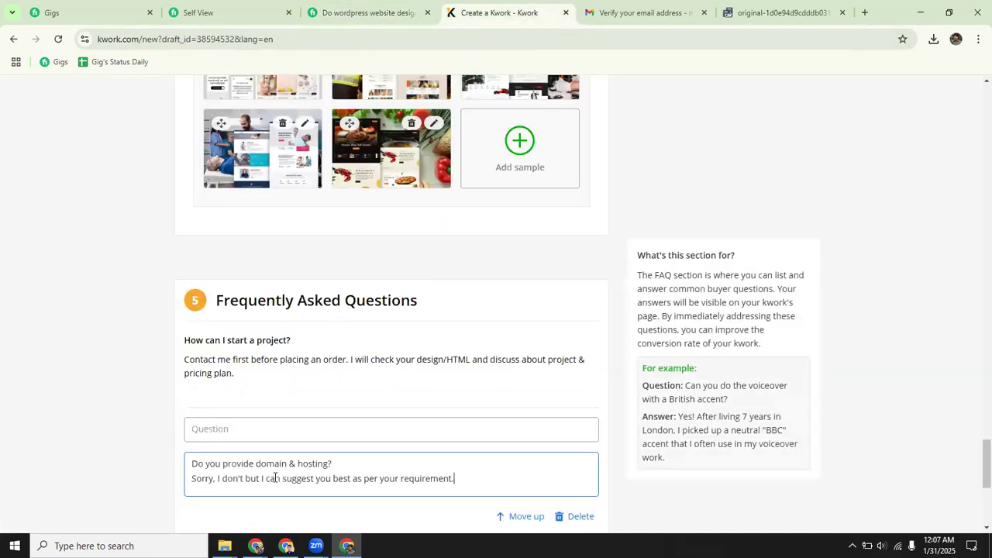
Move "Do you provide domain & hosting?" from the answer text into the entry's question field.
drag(308, 464, 162, 465)
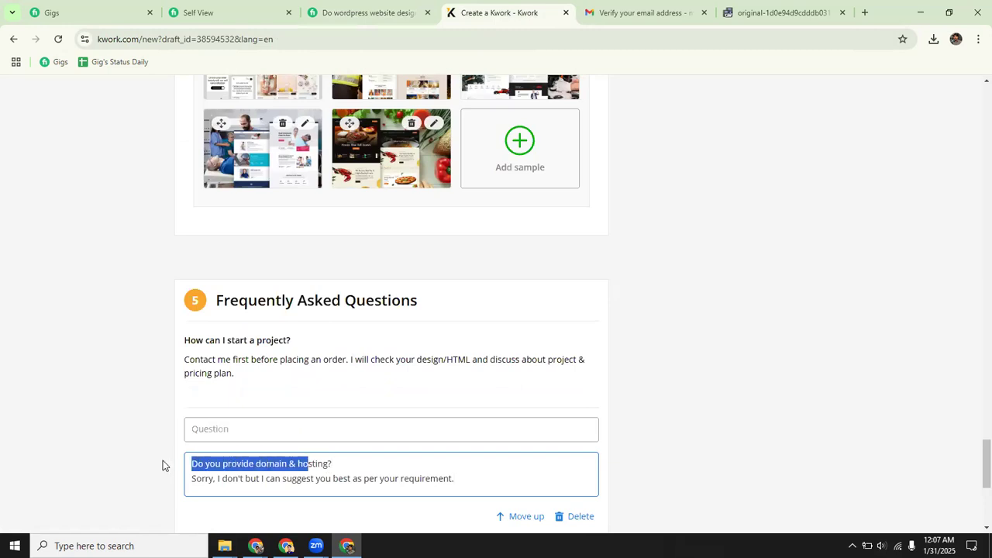
drag(344, 463, 181, 470)
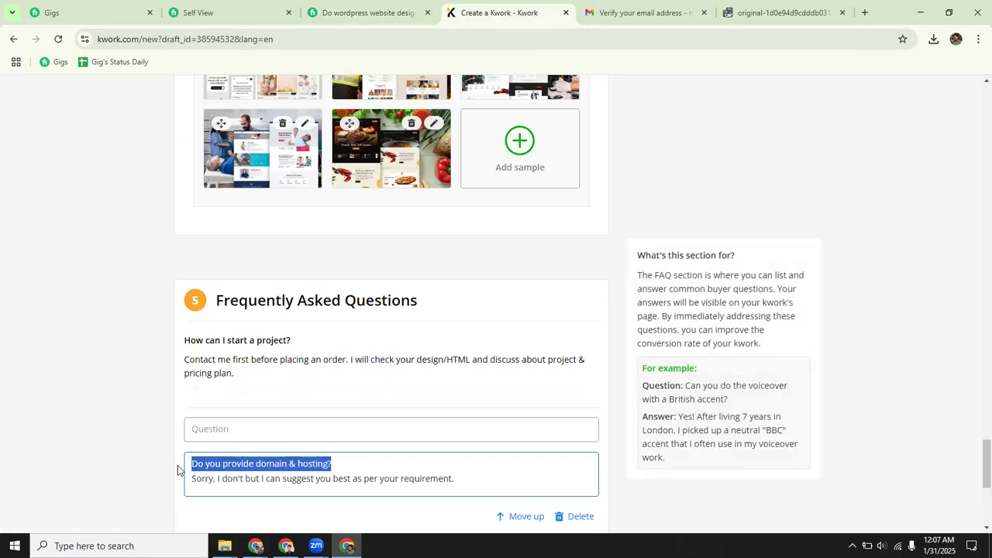
key(ctrl+x)
key(Delete)
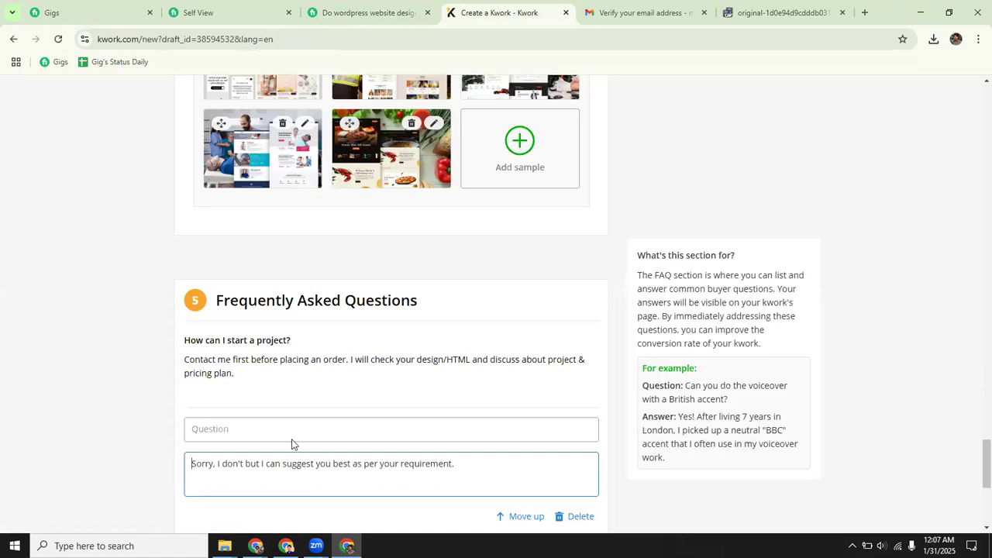
click(271, 427)
key(ctrl+v)
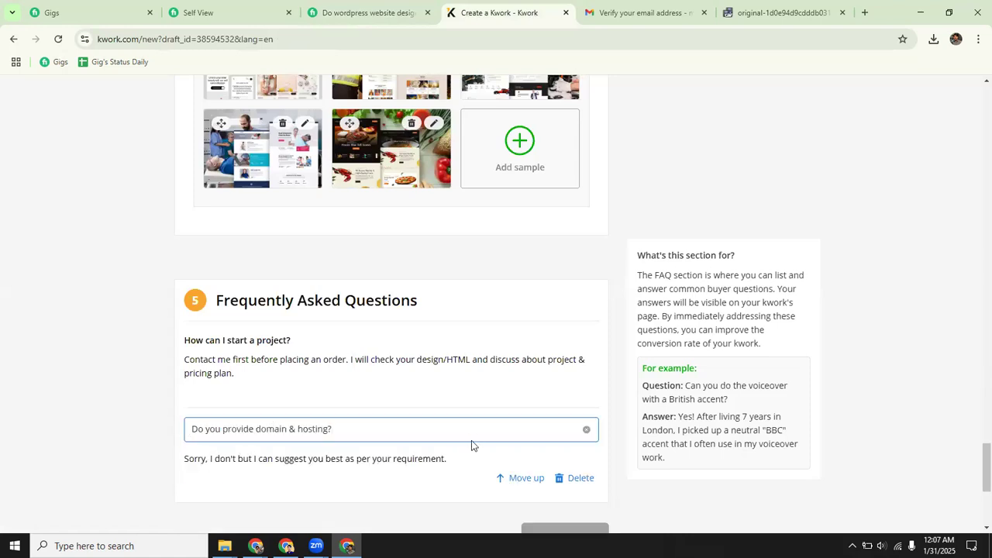
click(158, 477)
Add another FAQ entry and copy "Will the website be responsive on all devices?" with its answer from the Fiverr gig into its answer field.
scroll(159, 478, down, 1)
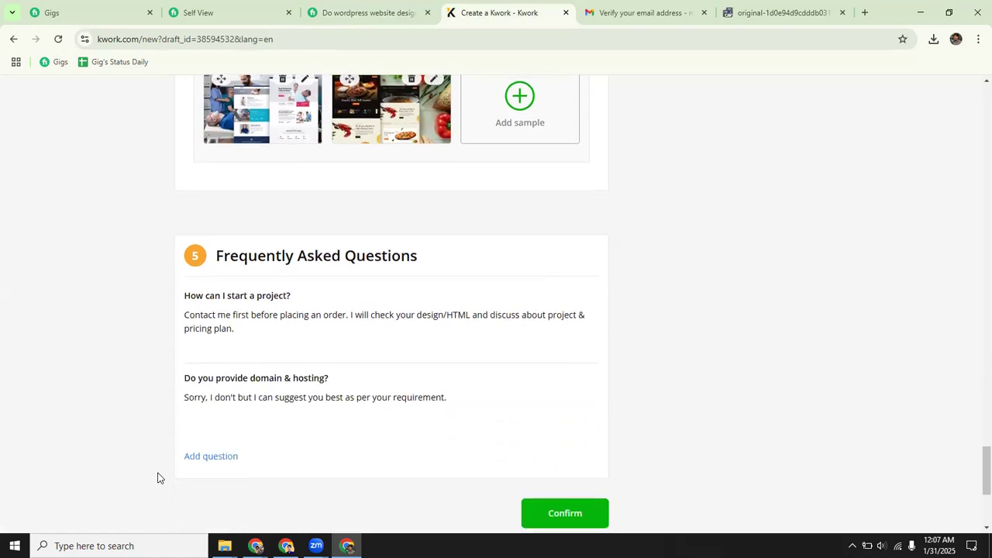
click(219, 461)
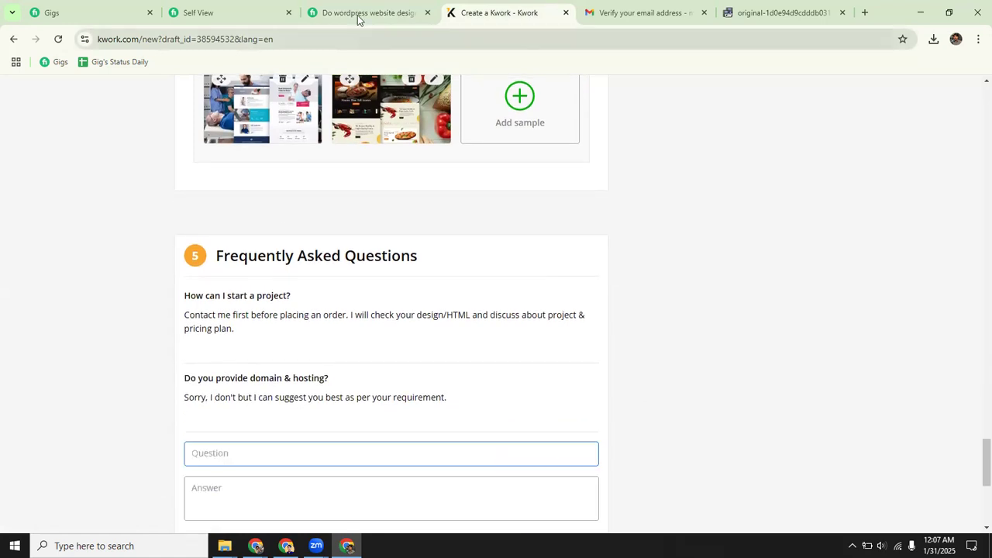
click(359, 16)
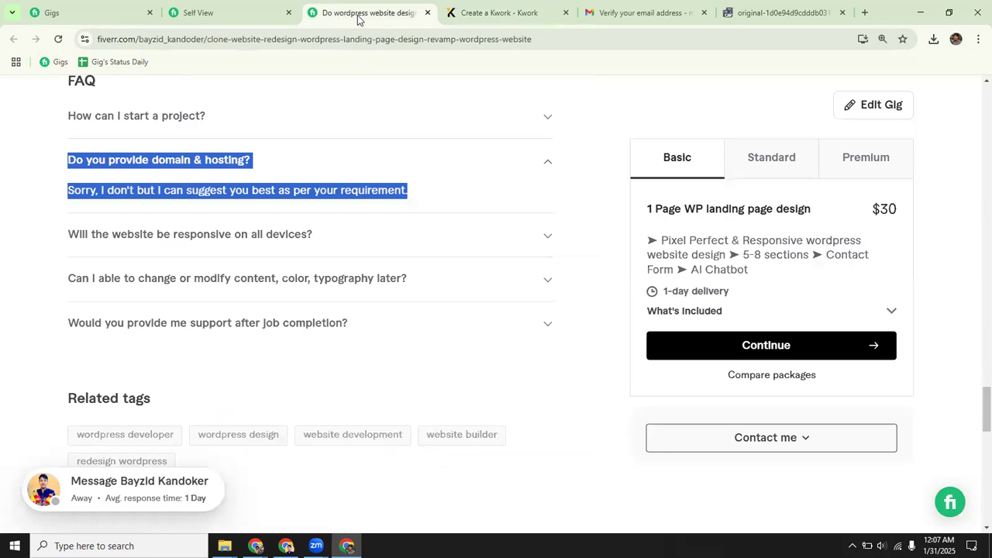
click(298, 238)
drag(425, 235, 65, 207)
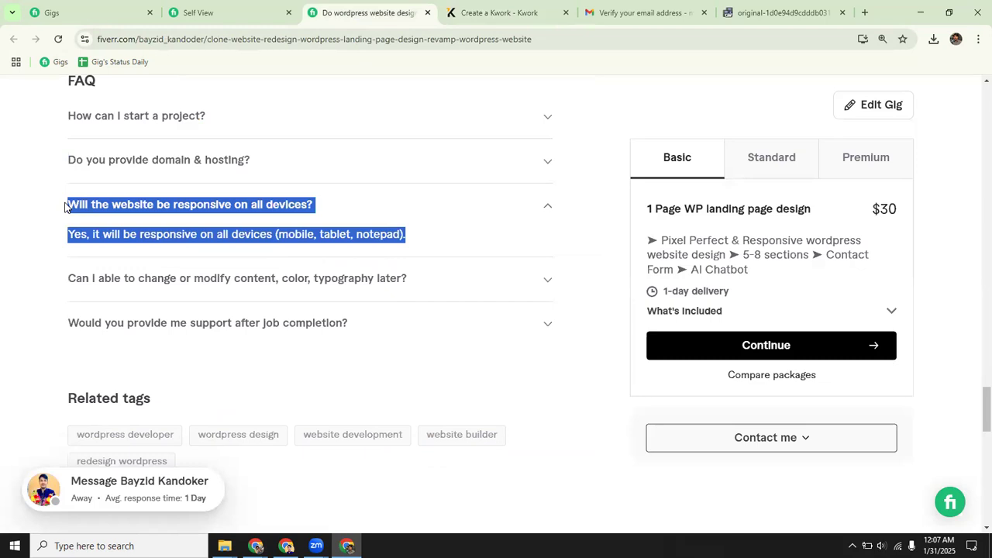
click(469, 14)
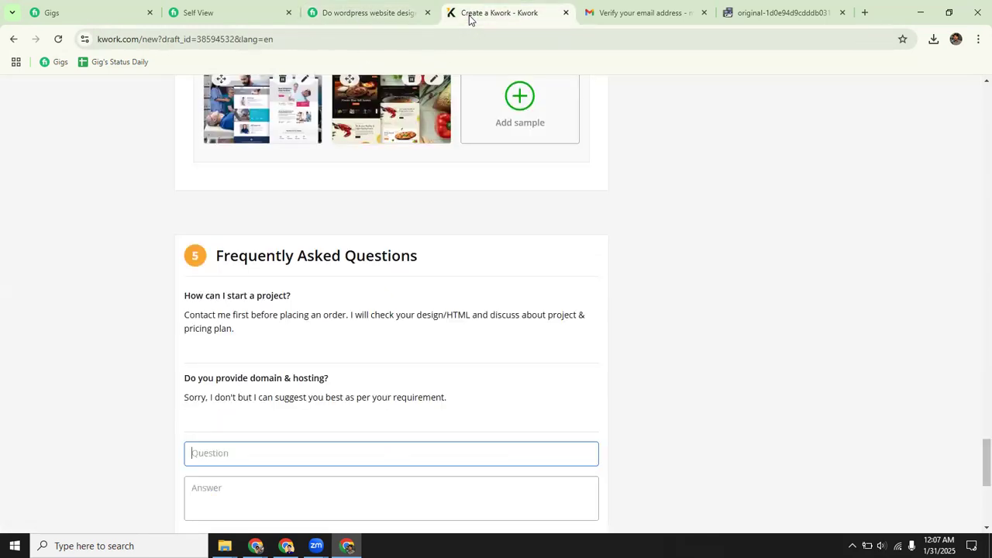
click(293, 499)
key(ctrl+v)
Move "Will the website be responsive on all devices?" from the answer text into the entry's question field.
drag(279, 488, 151, 488)
drag(376, 487, 106, 487)
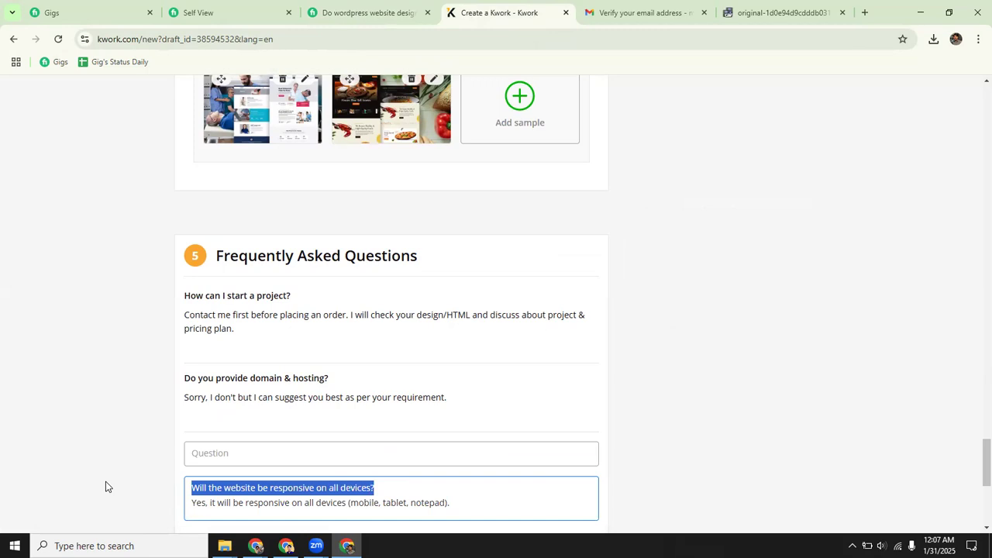
key(ctrl+x)
key(Delete)
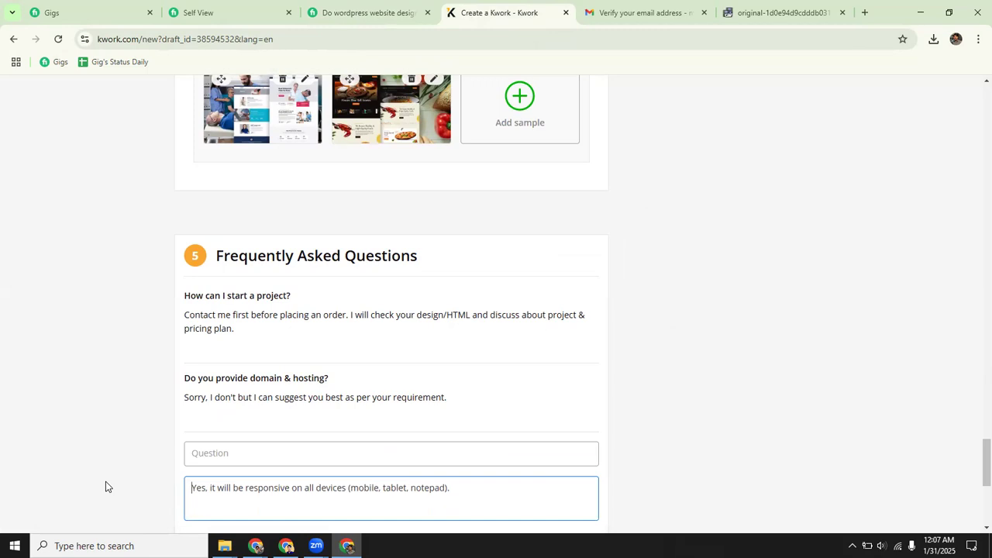
click(208, 453)
key(ctrl+v)
click(142, 421)
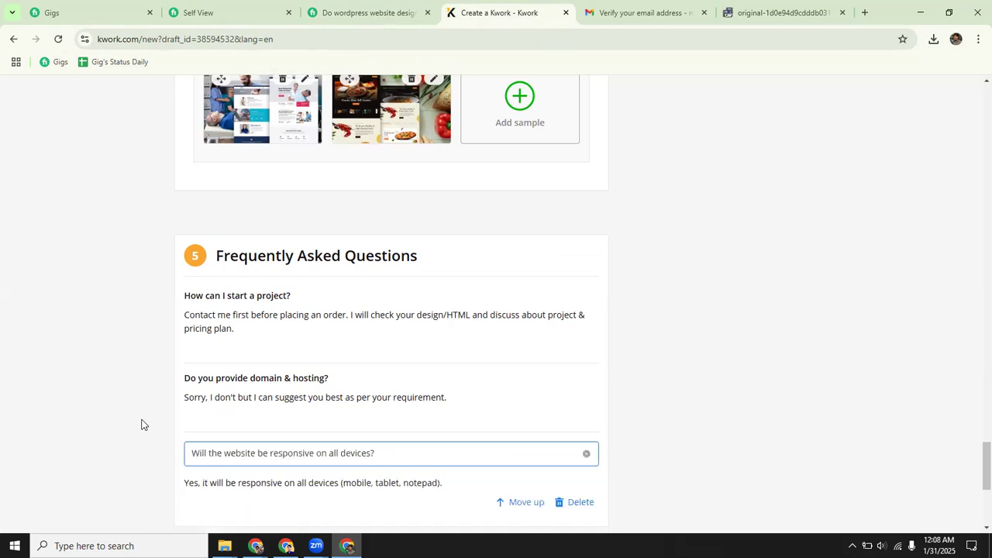
Copy "Can I able to change or modify content, color, typography later?" with its answer from the Fiverr gig into a new FAQ entry's answer field.
scroll(132, 407, down, 2)
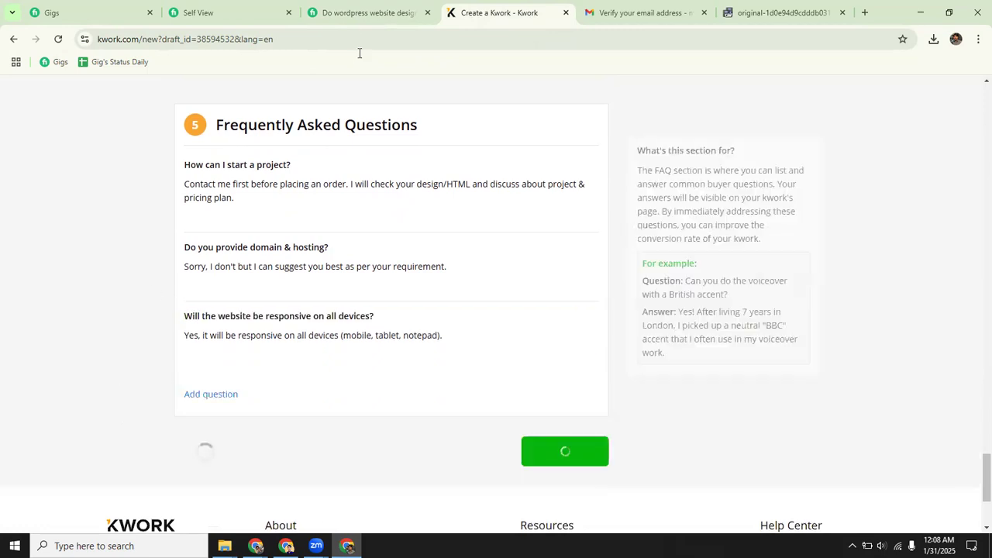
click(349, 21)
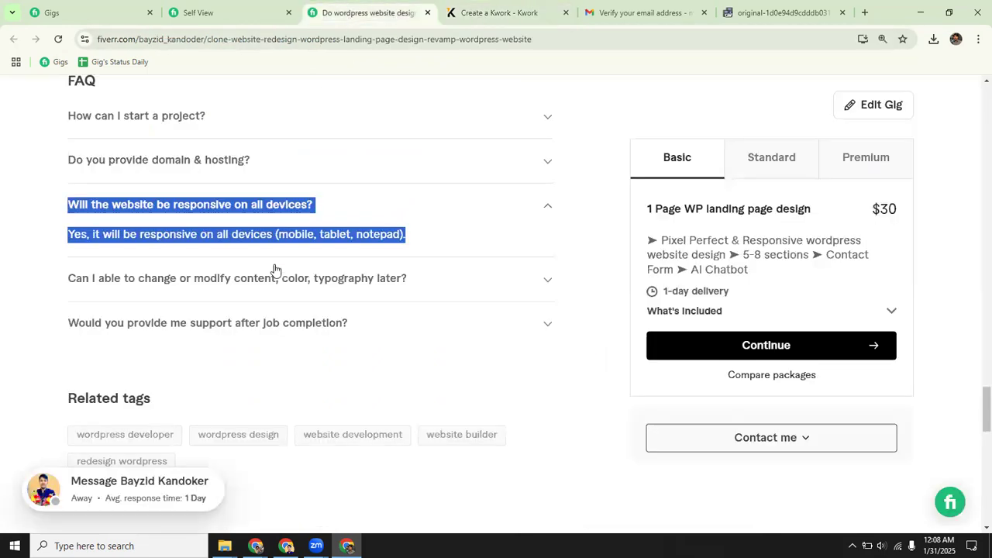
click(250, 278)
drag(393, 304, 57, 264)
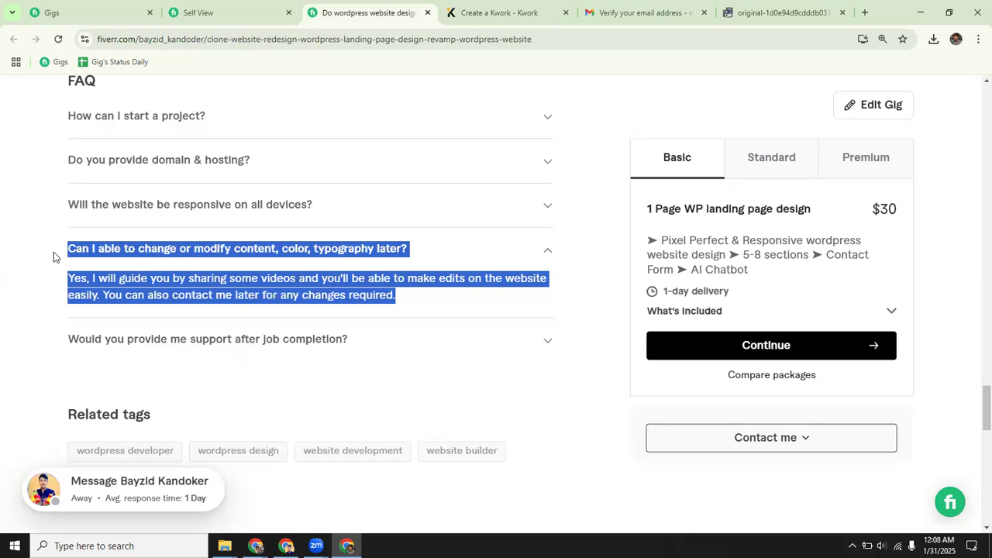
click(476, 12)
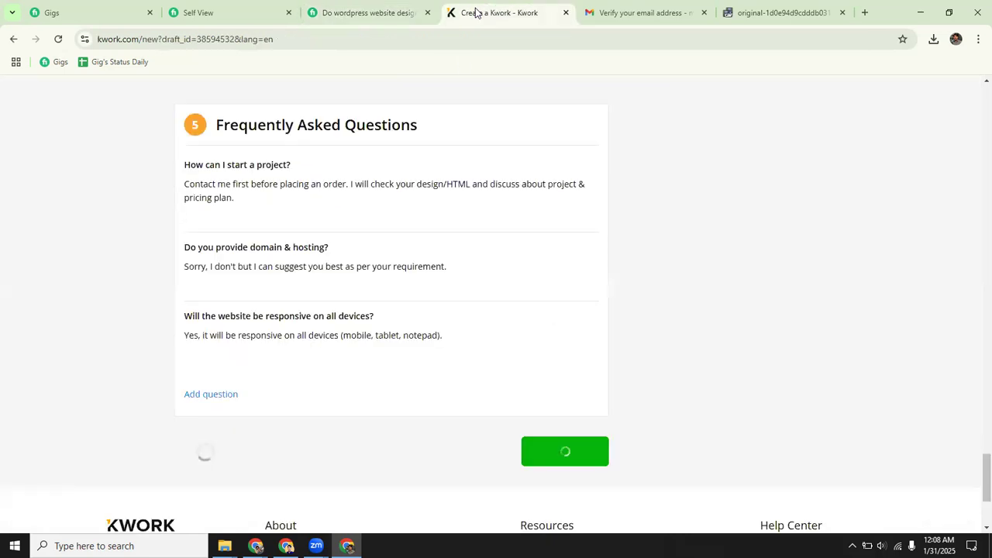
click(217, 394)
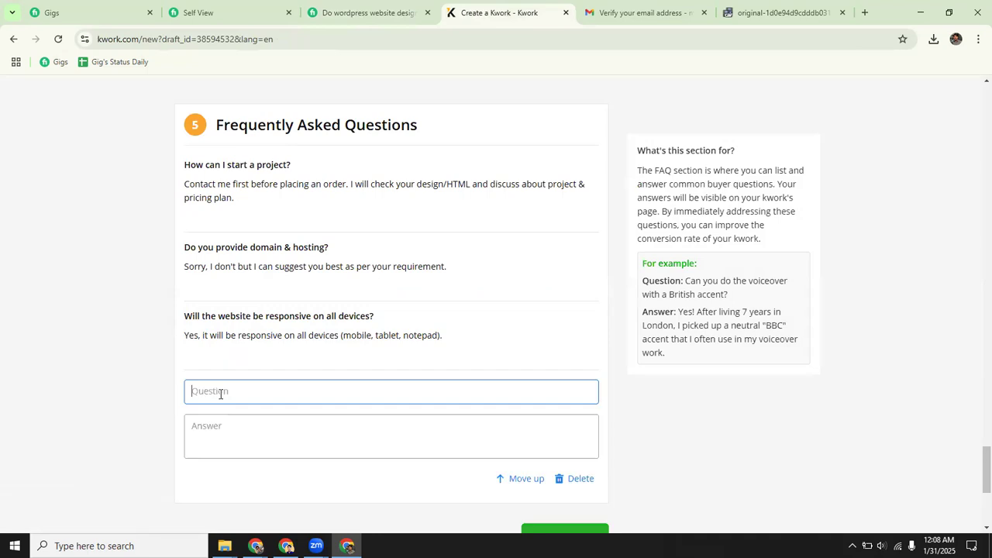
click(222, 422)
key(ctrl+v)
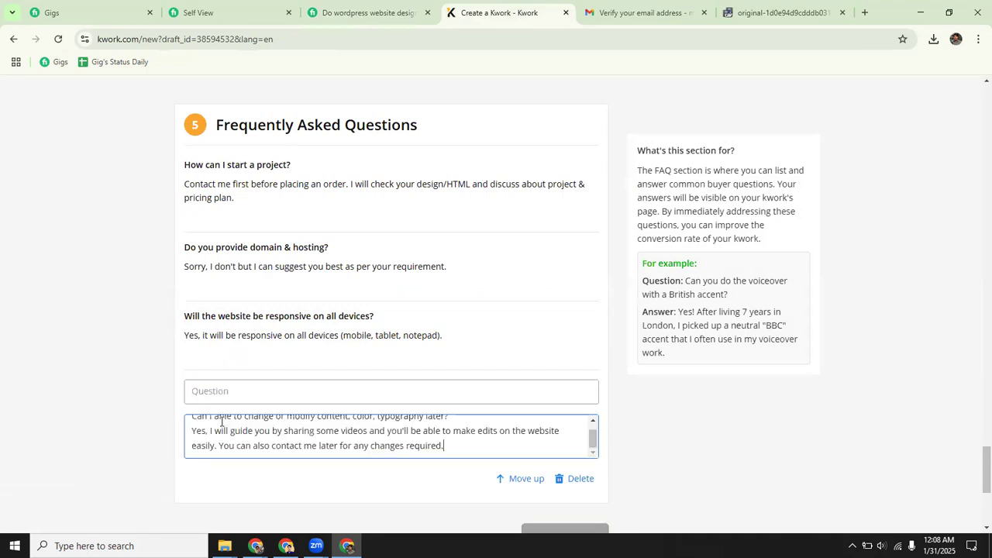
Move "Can I able to change or modify content, color, typography later?" from the answer text into the entry's question field.
scroll(259, 429, up, 1)
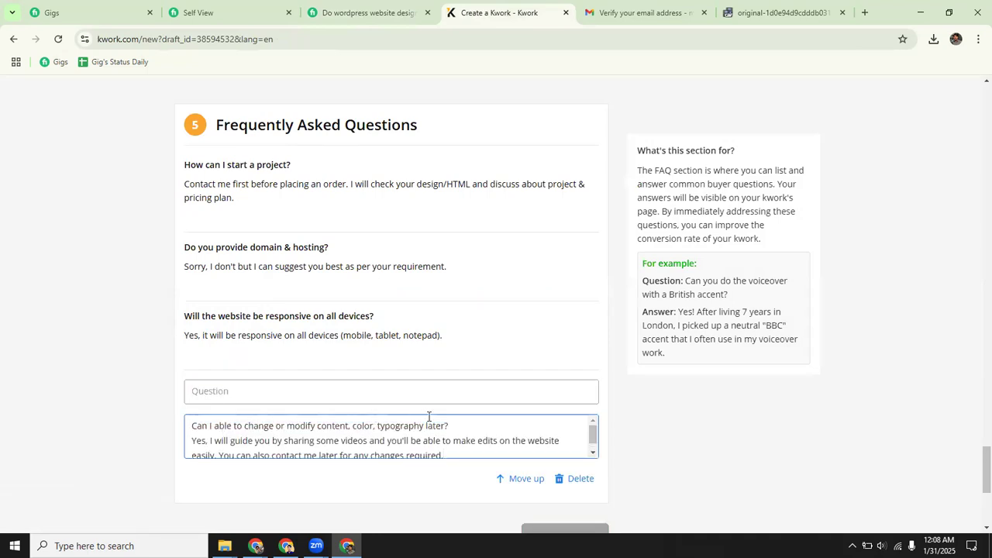
drag(455, 422, 99, 414)
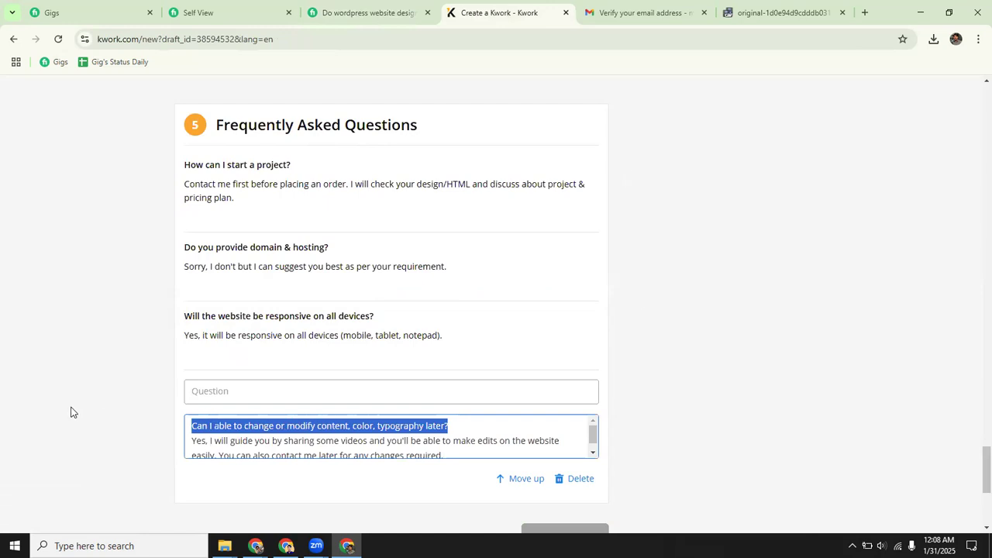
key(ctrl+x)
key(BackSpace)
click(248, 388)
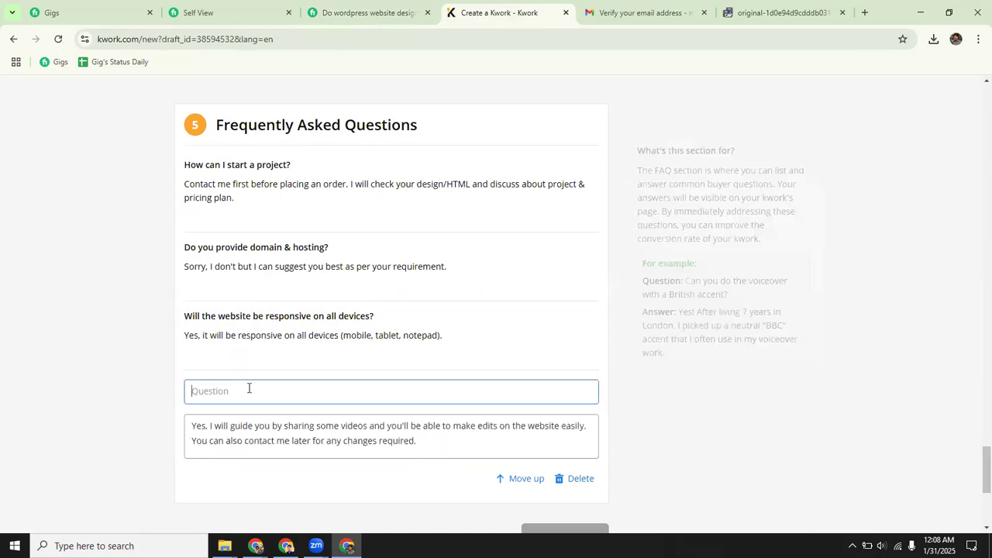
key(ctrl+v)
click(76, 361)
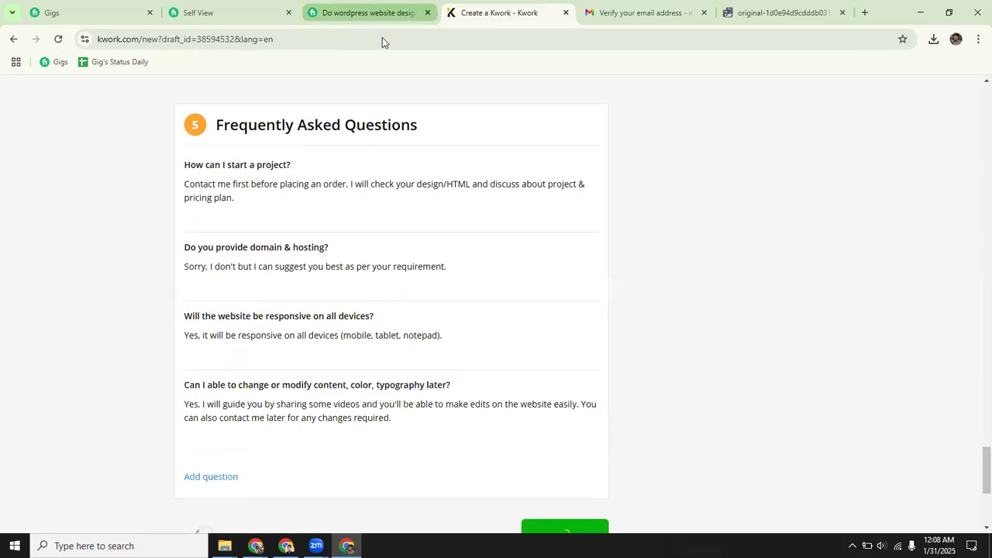
Copy "Would you provide me support after job completion?" with its answer from the Fiverr gig into a new FAQ entry's answer field.
click(375, 14)
click(213, 342)
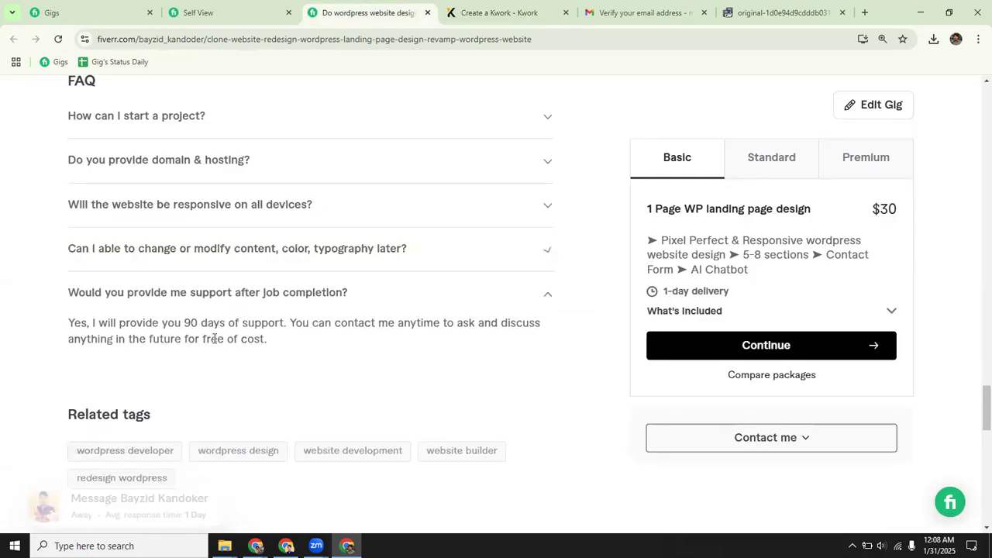
drag(269, 340, 71, 292)
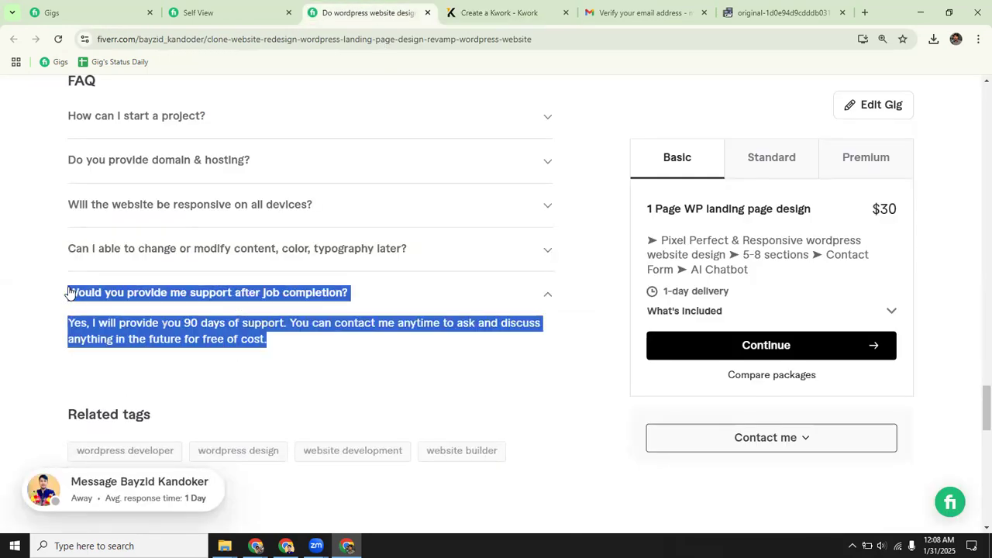
click(471, 14)
click(207, 477)
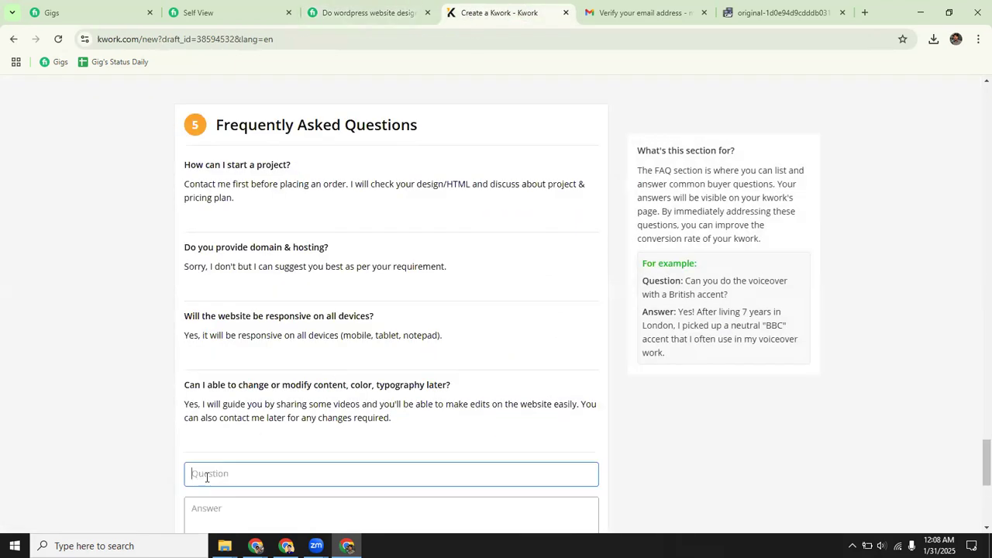
scroll(242, 431, down, 1)
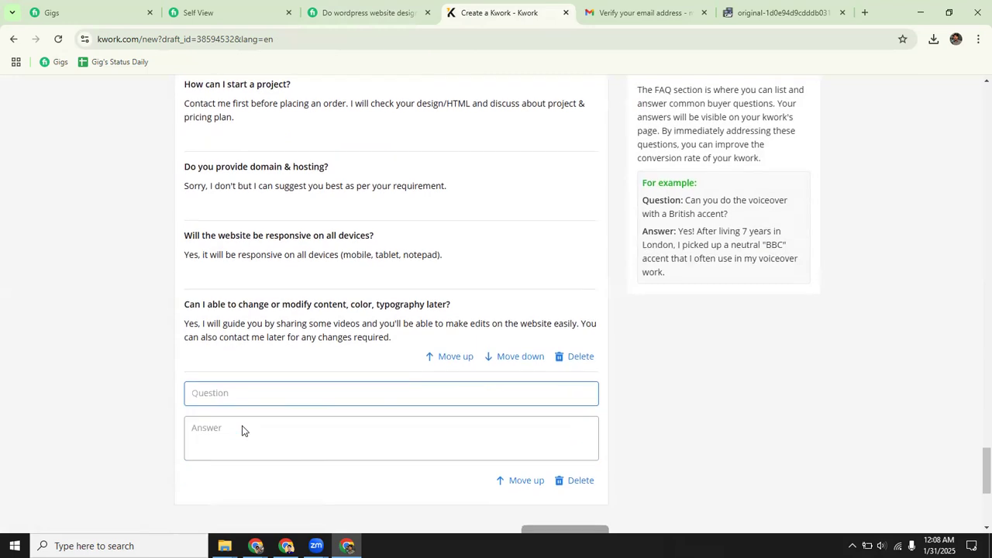
click(228, 427)
key(ctrl+v)
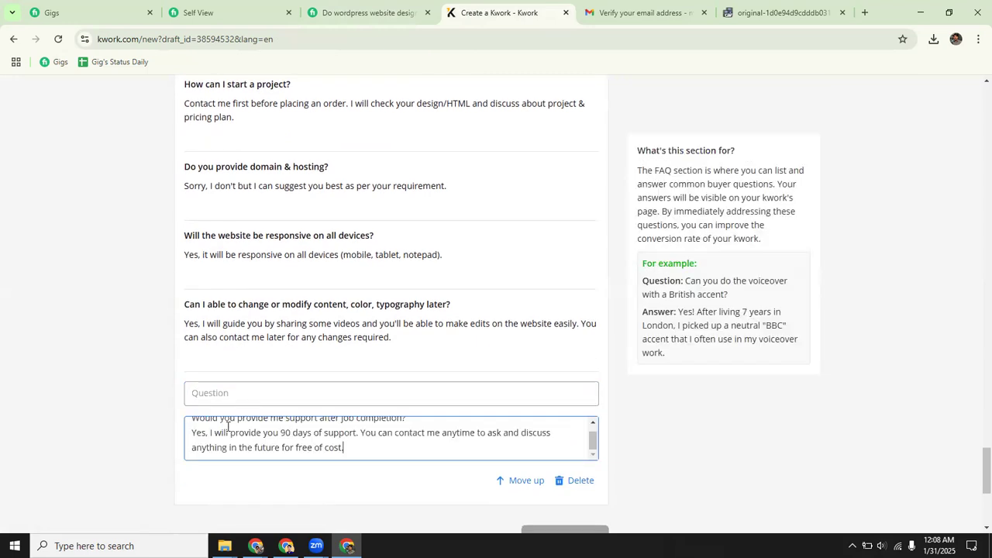
Move "Would you provide me support after job completion?" from the answer text into the entry's question field.
scroll(457, 420, up, 1)
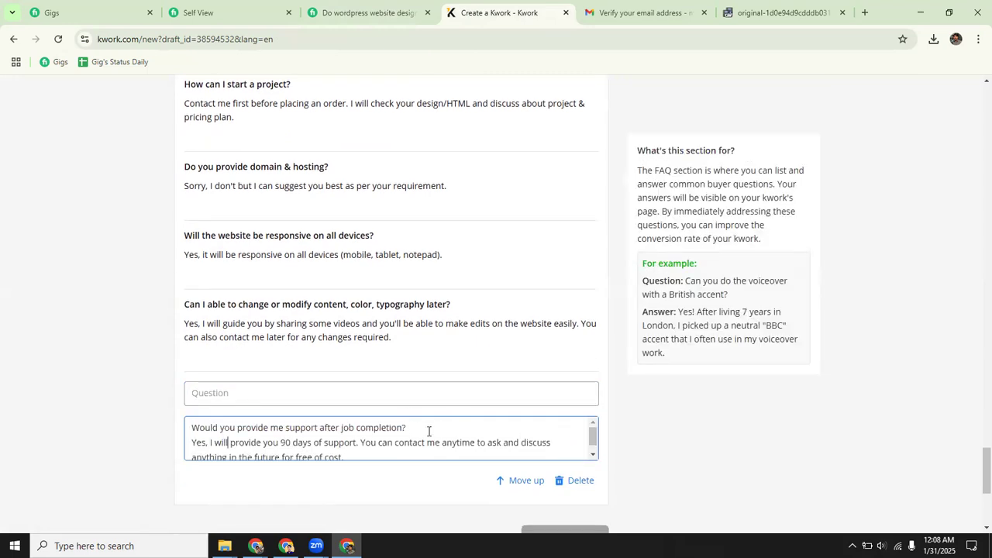
drag(419, 427, 182, 423)
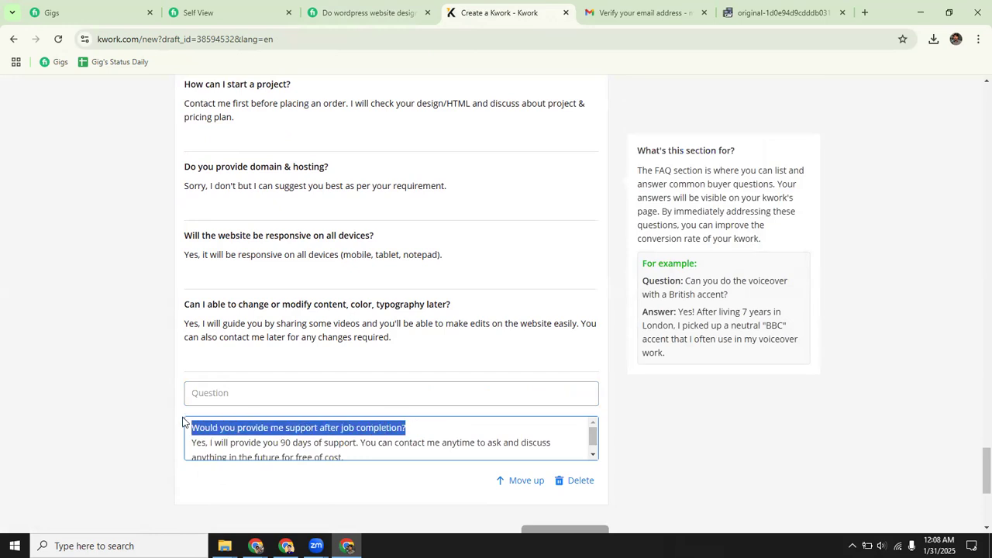
key(ctrl+x)
key(BackSpace)
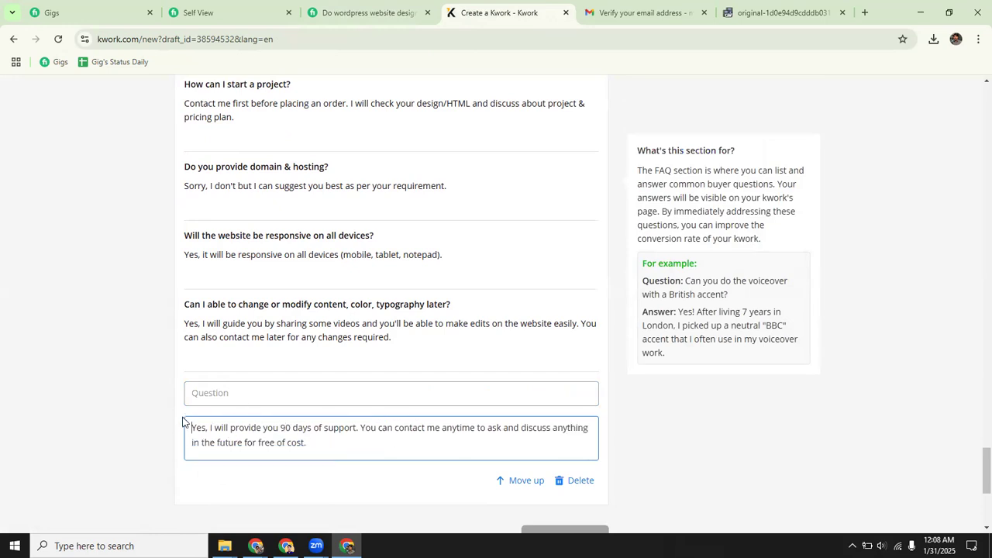
click(282, 393)
key(ctrl+v)
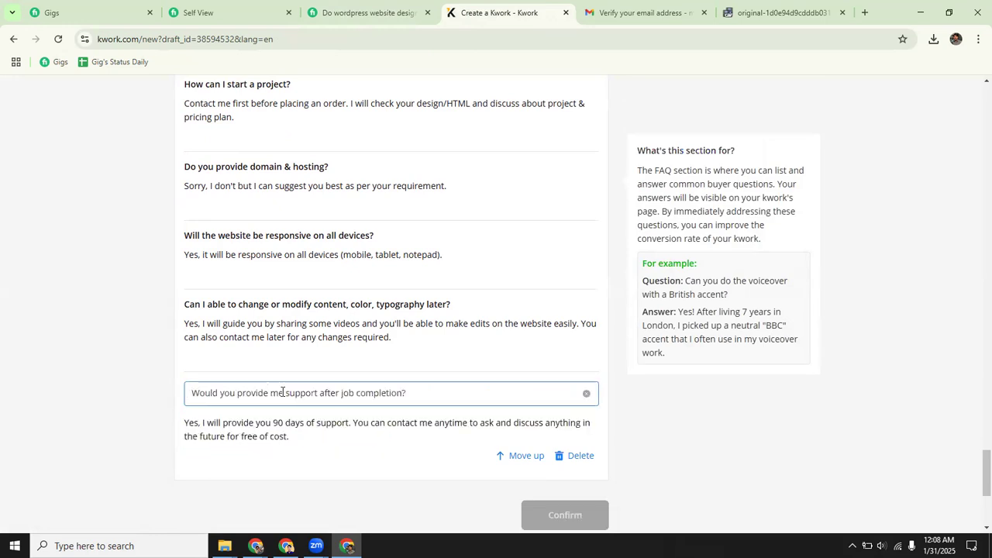
click(13, 359)
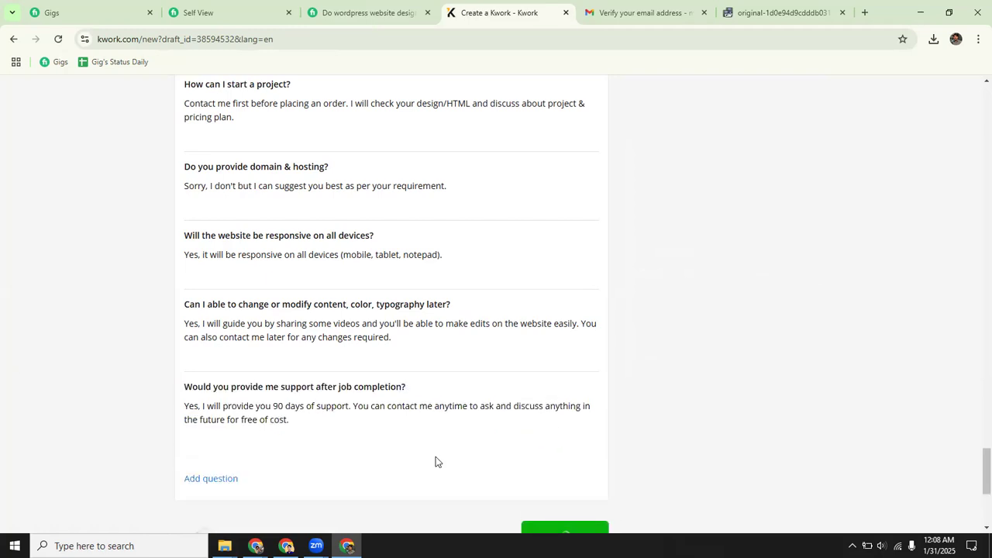
Submit the completed WordPress website kwork for approval and open the My Kworks page to check its status.
scroll(643, 461, down, 2)
click(574, 452)
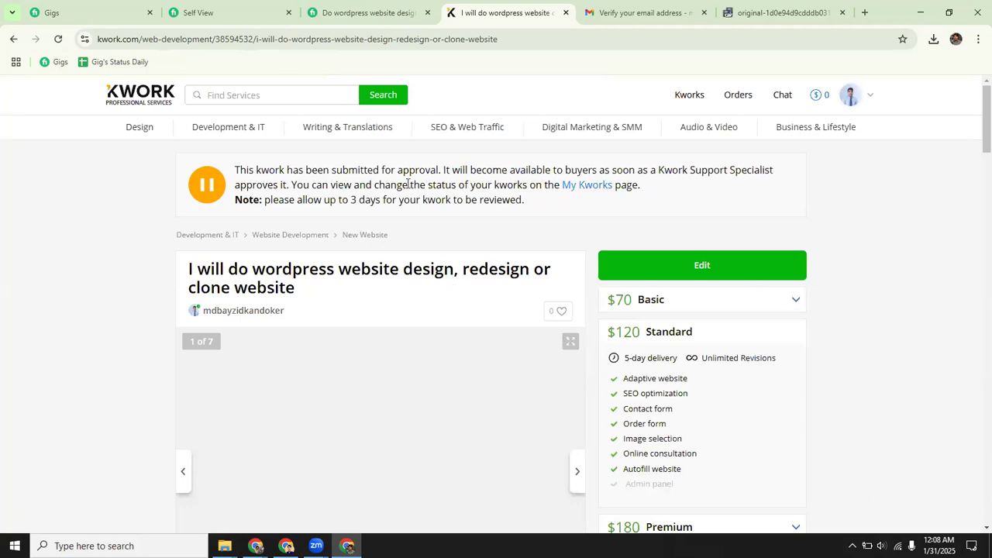
drag(345, 199, 477, 199)
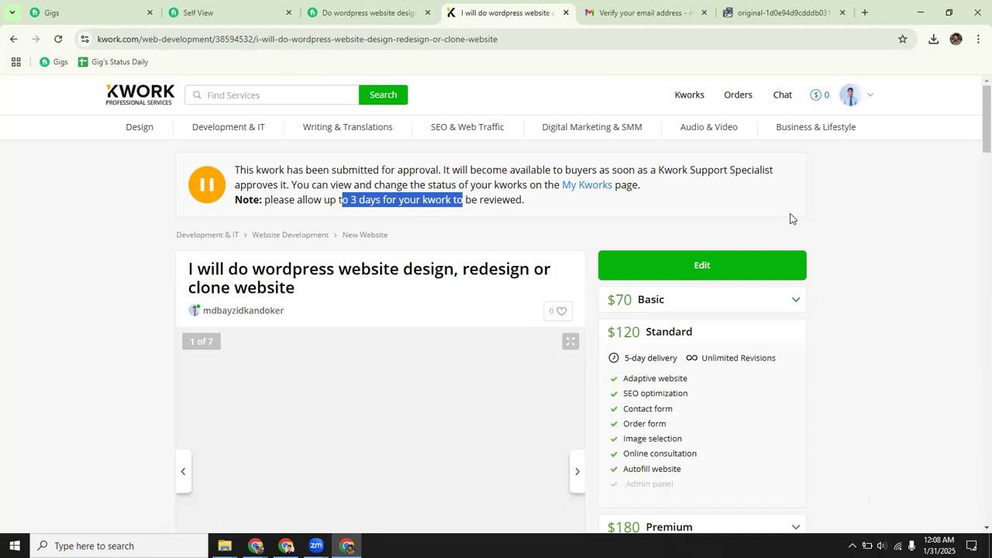
click(584, 189)
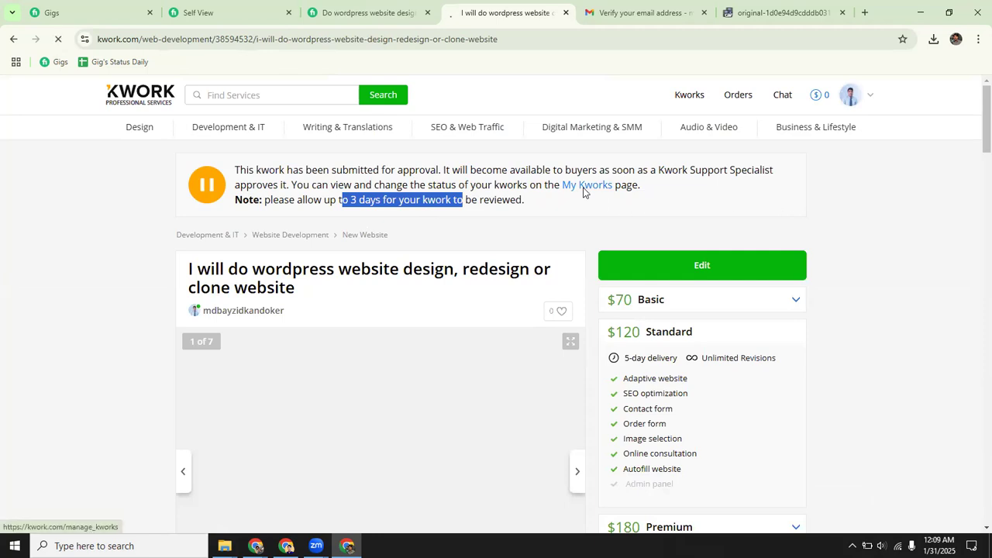
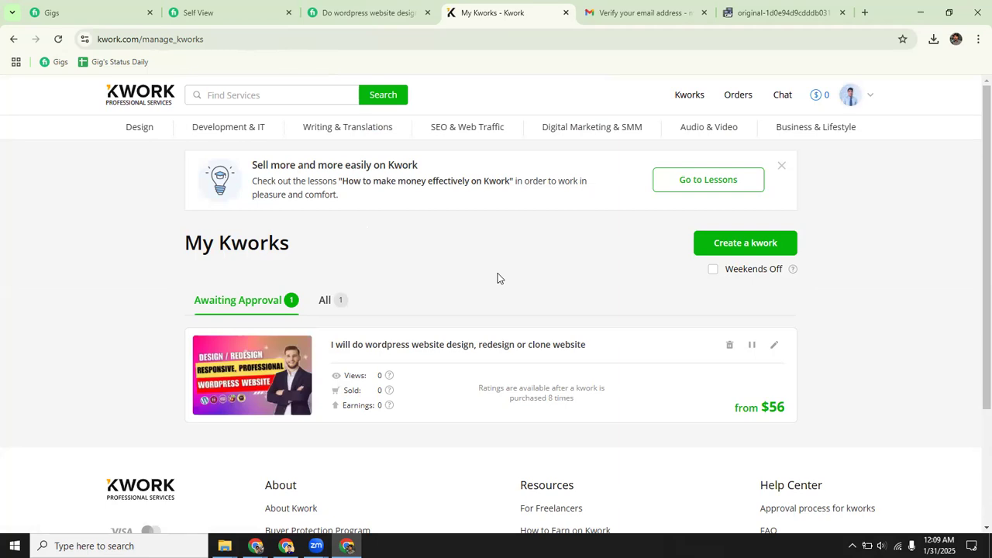
Search Kwork's services for "wordpress".
scroll(312, 111, down, 1)
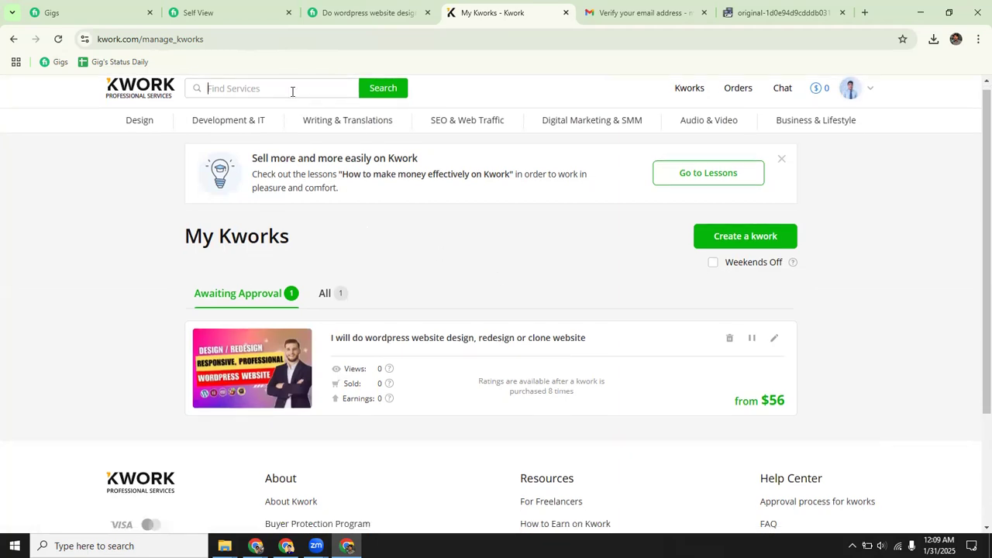
text(wordpress)
key(Return)
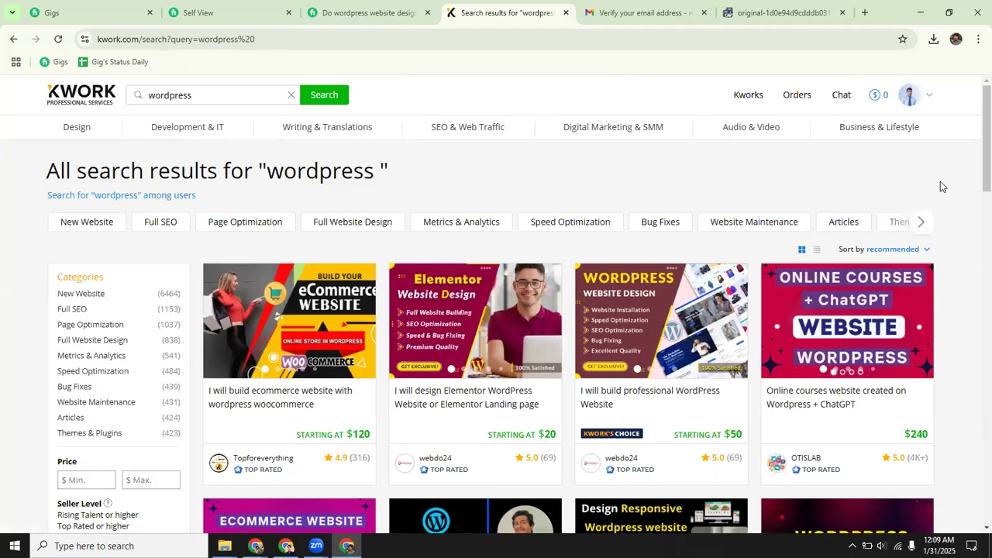
Open the profile of the seller offering "Fix WordPress issues, fix WordPress problems and fix errors" in a new browser tab.
scroll(942, 186, down, 3)
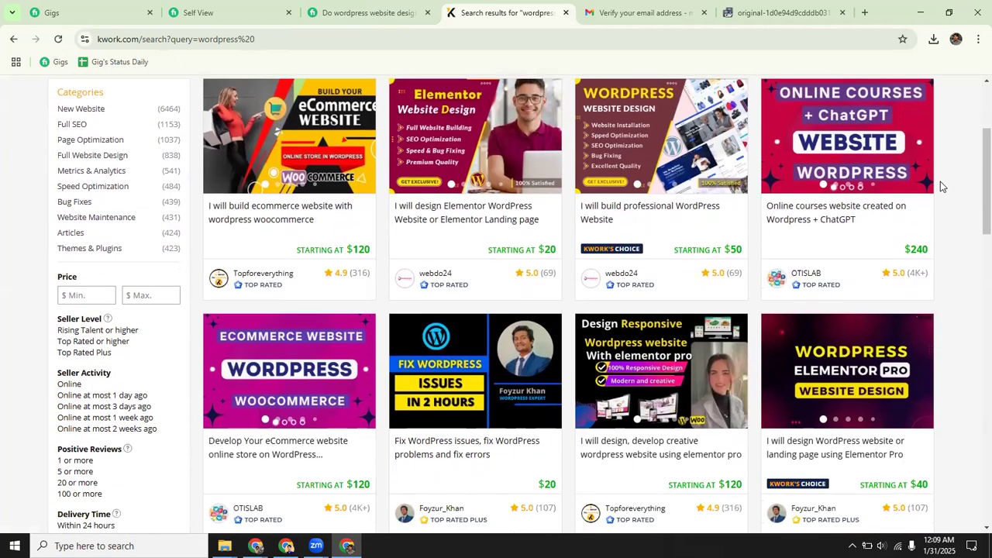
scroll(461, 465, down, 1)
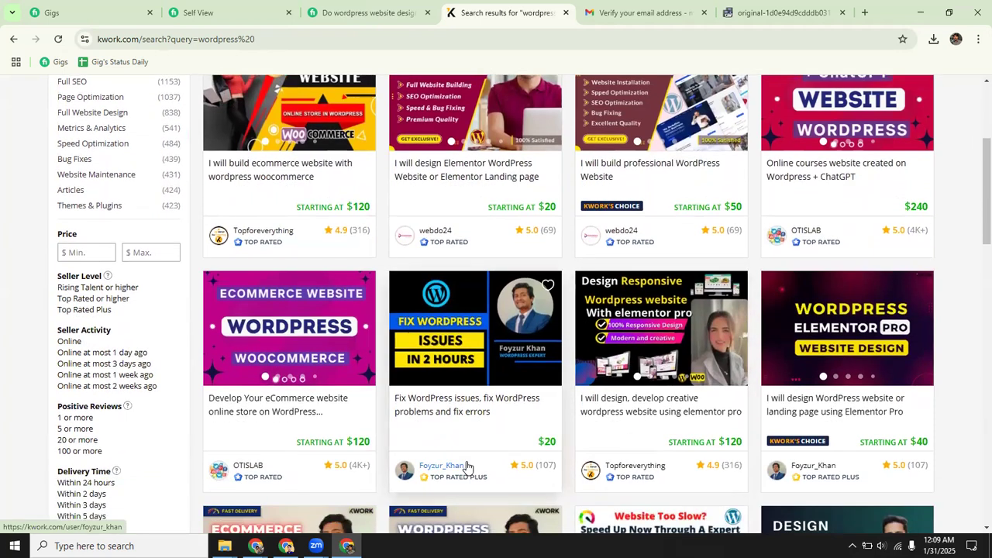
right_click(440, 470)
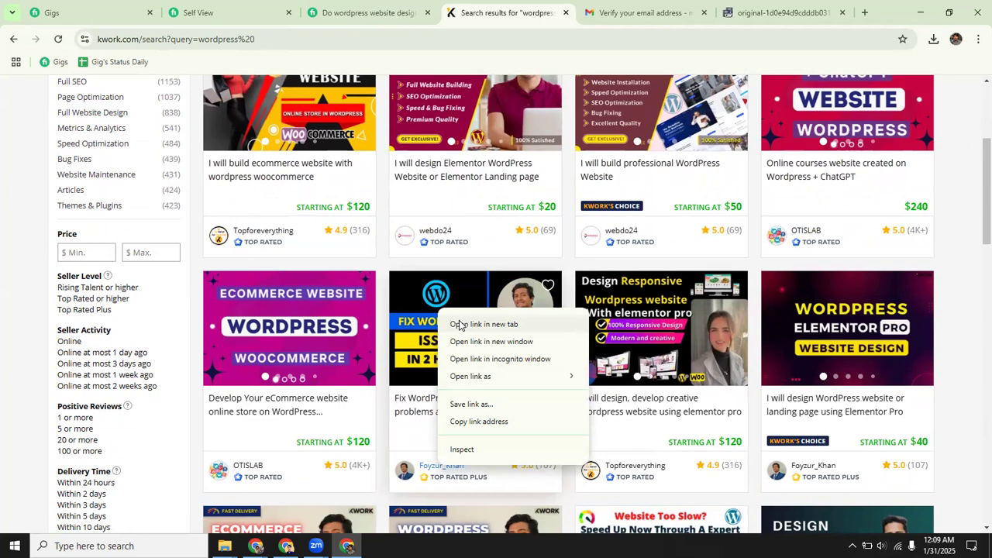
click(459, 325)
Examine the competing WordPress kworks in the search results, loading the second page of listings as well.
scroll(459, 325, down, 4)
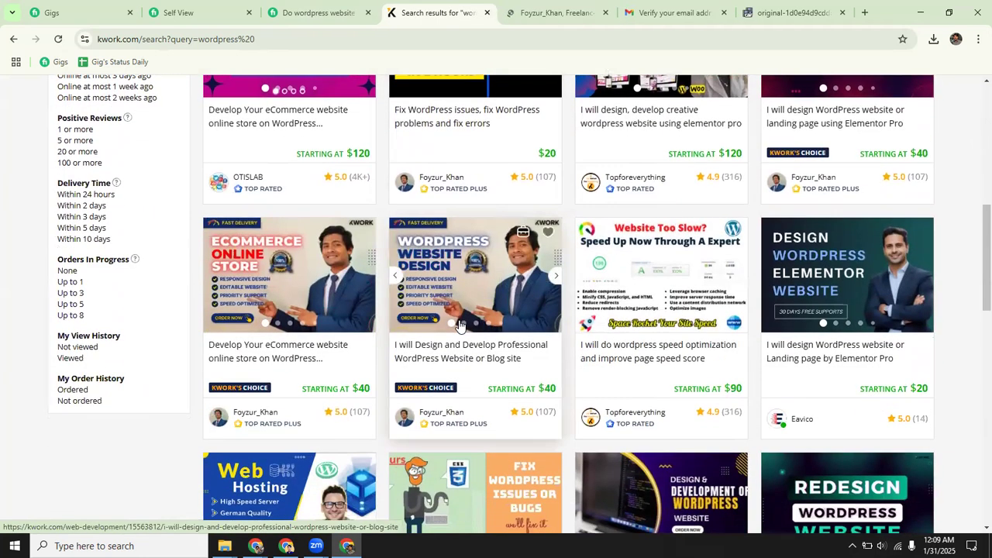
scroll(460, 325, down, 5)
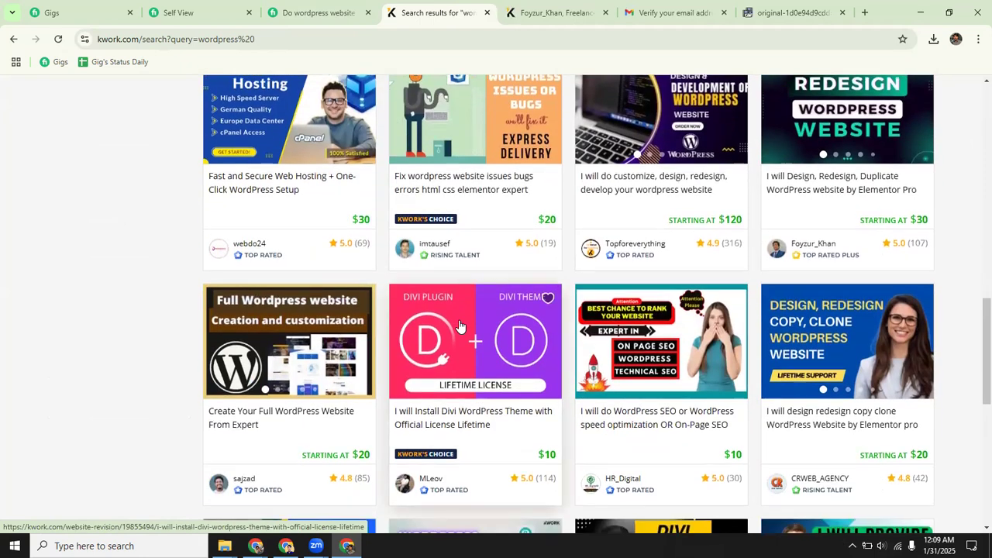
scroll(460, 325, down, 2)
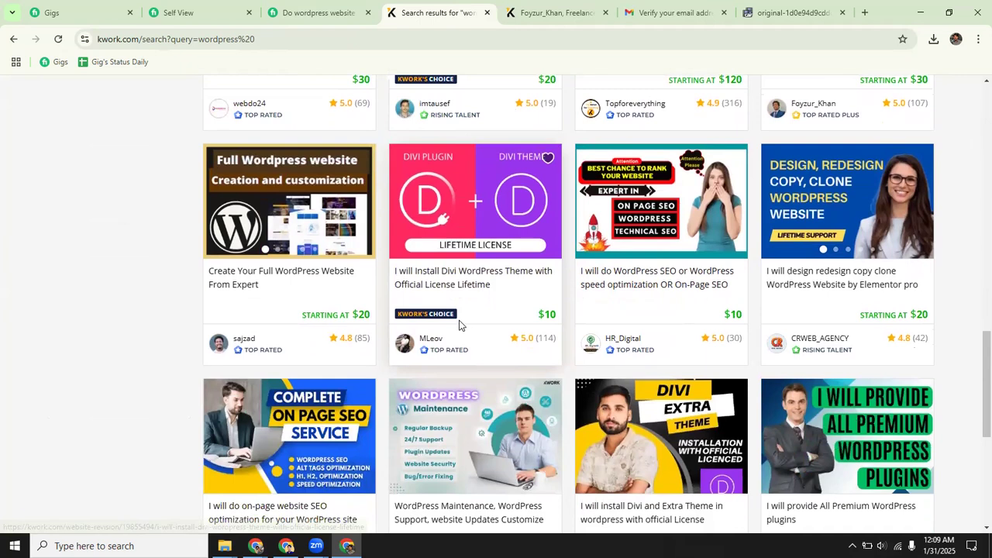
scroll(460, 325, down, 3)
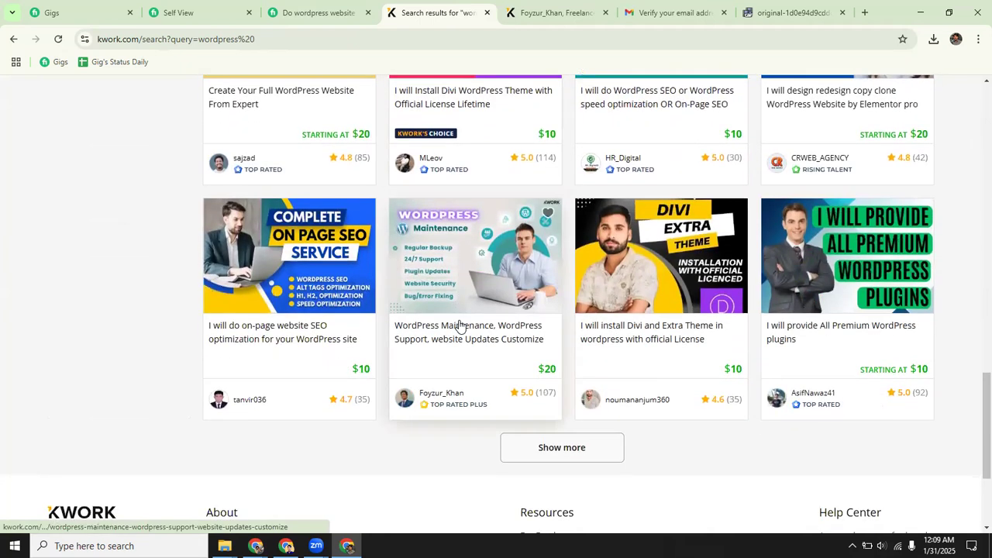
click(554, 457)
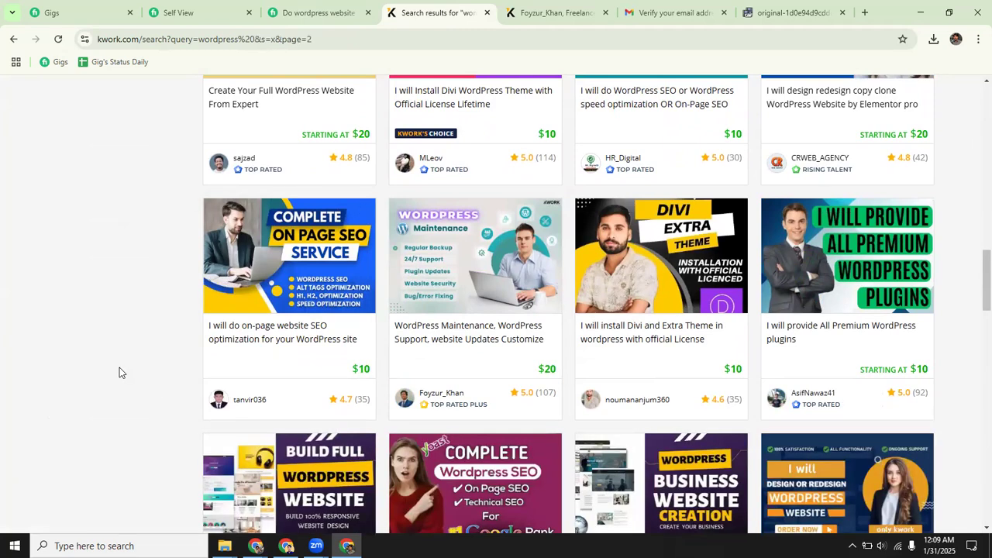
scroll(119, 373, down, 2)
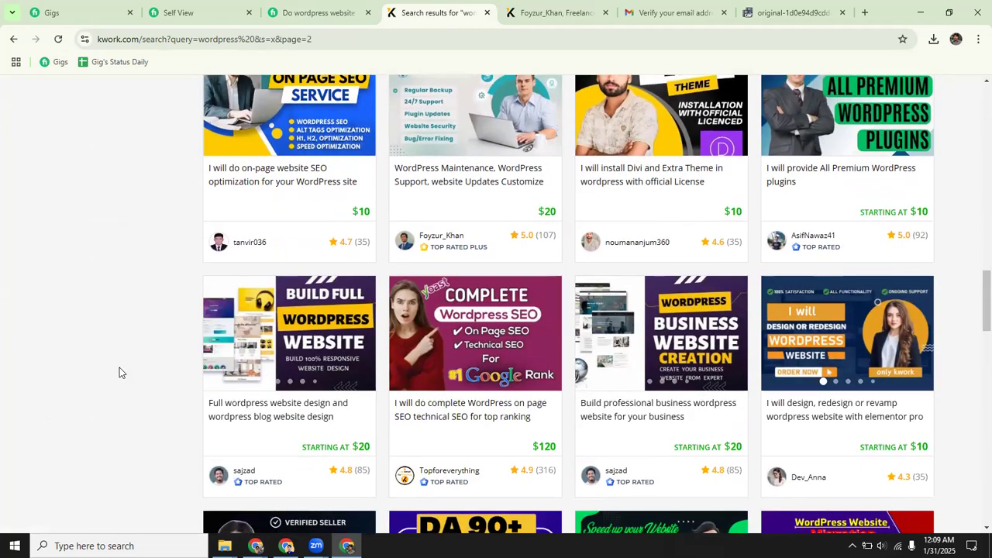
scroll(119, 372, down, 3)
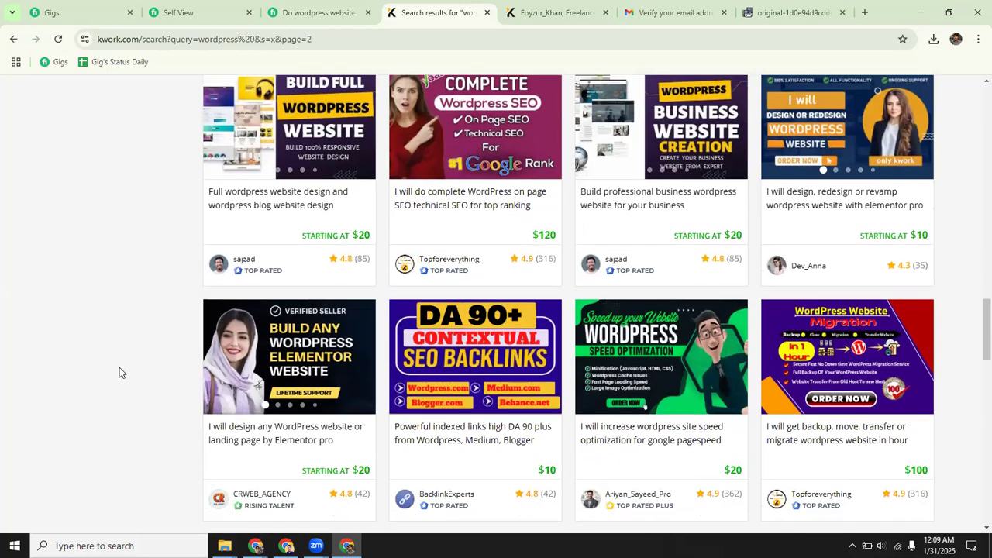
scroll(119, 373, down, 2)
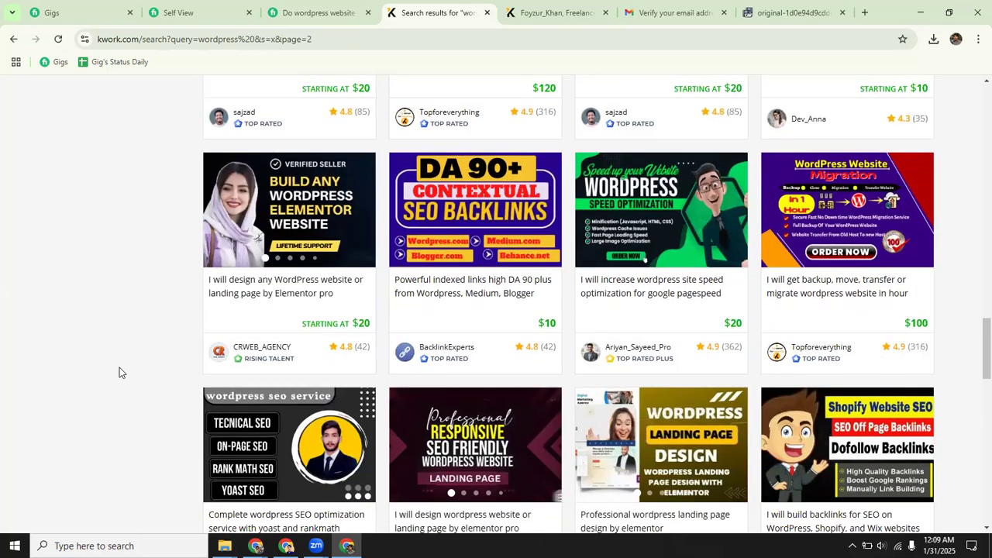
scroll(120, 369, down, 3)
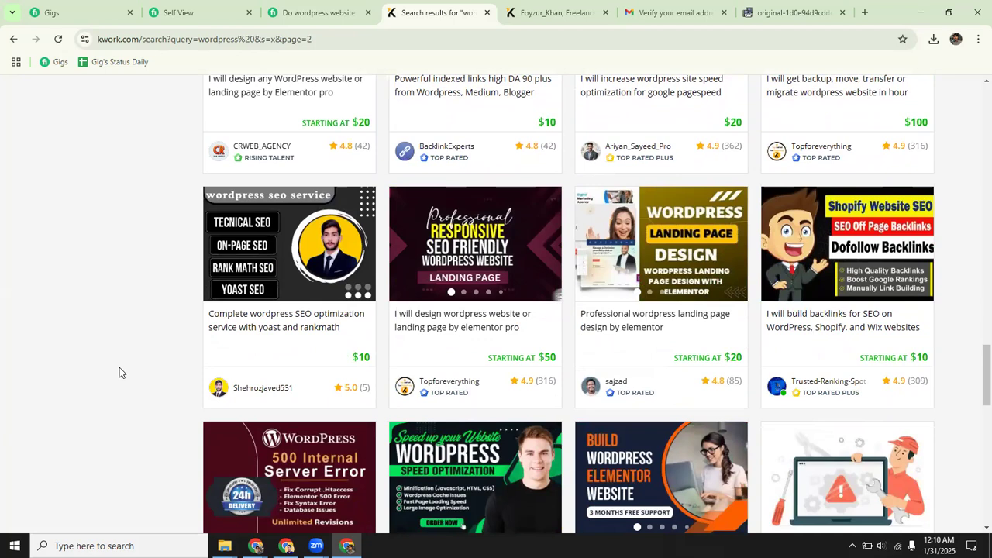
scroll(119, 372, down, 5)
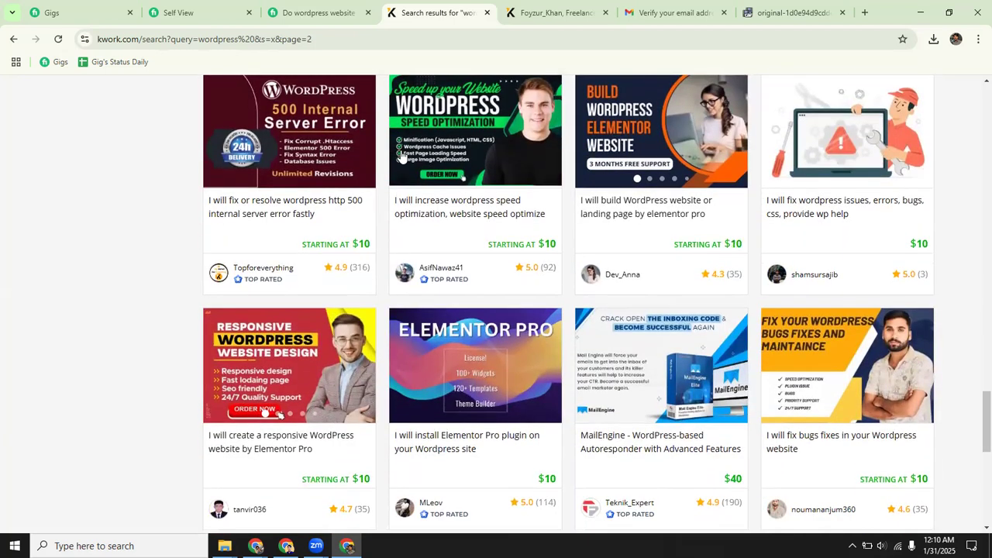
Switch to the opened seller profile and review its description, skills, portfolio and list of kworks.
click(532, 20)
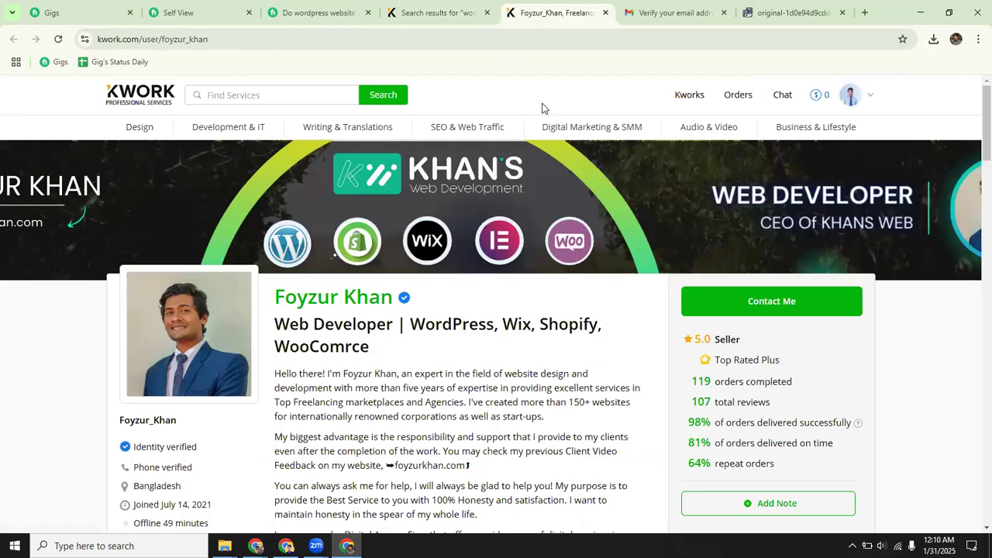
scroll(542, 108, down, 6)
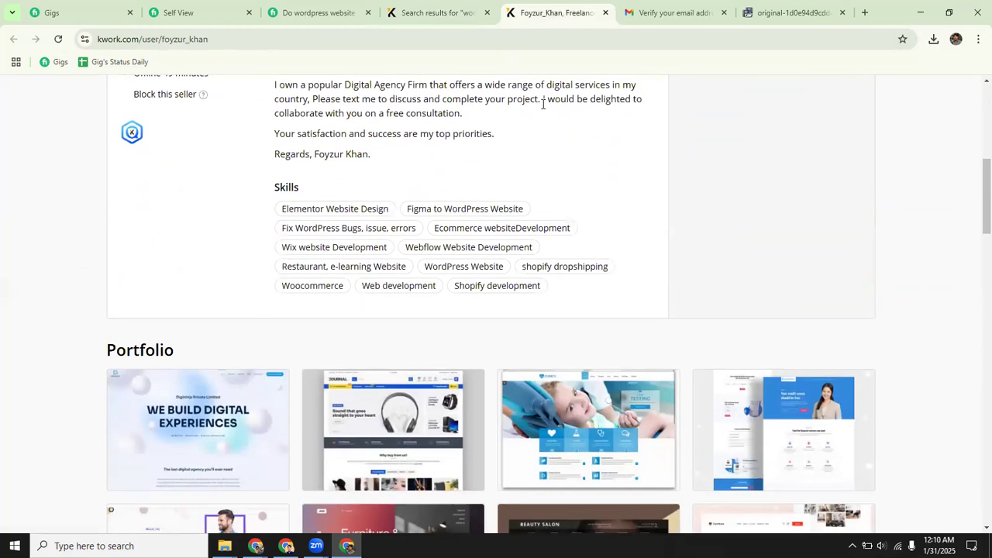
scroll(543, 103, down, 4)
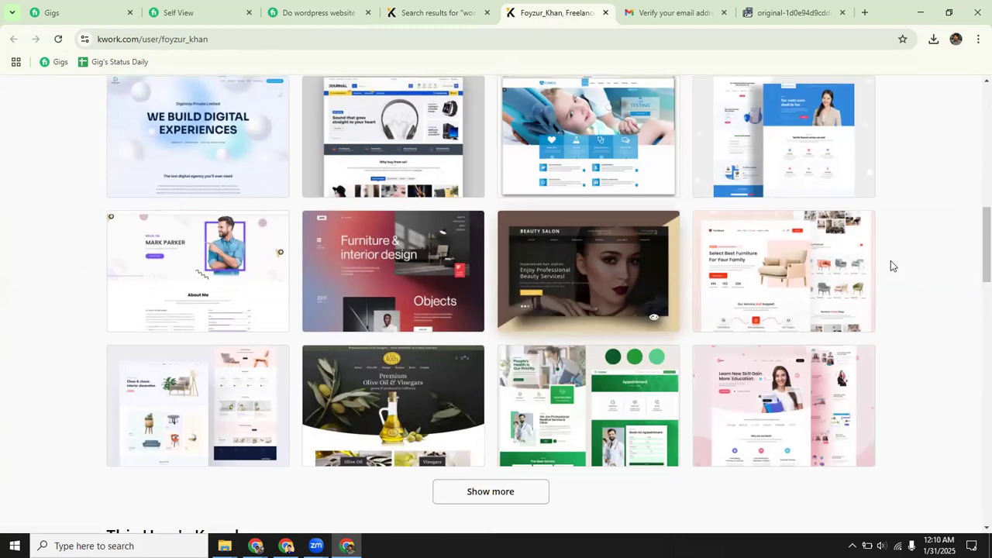
scroll(890, 266, down, 4)
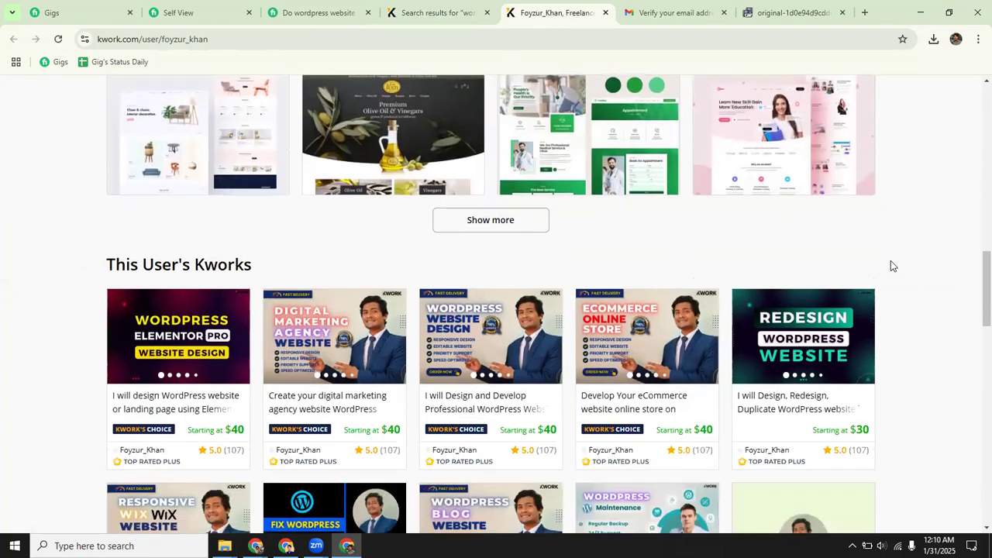
scroll(891, 266, down, 1)
scroll(891, 266, down, 1)
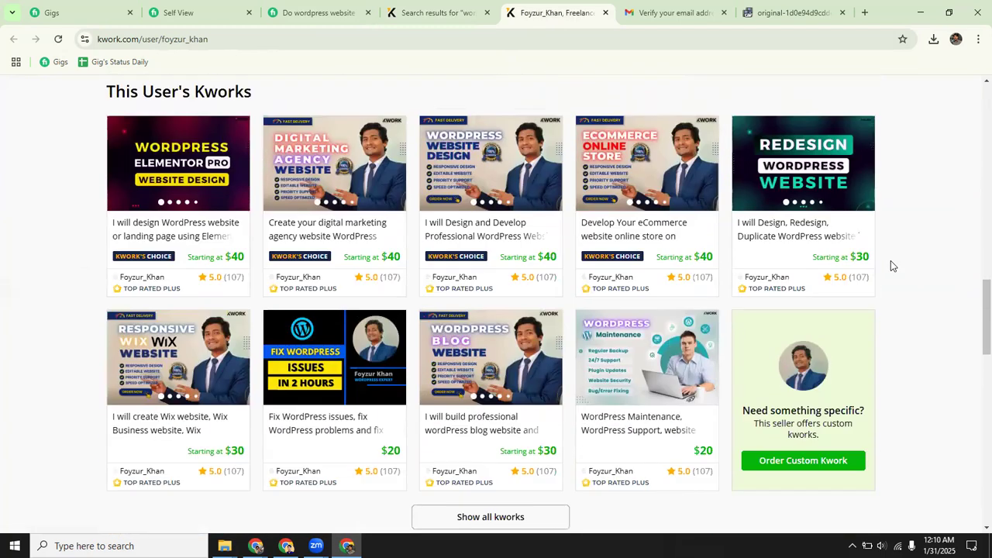
Expand the seller's list to all kworks and examine the titles, website niches, cover images and starting prices they use.
click(523, 521)
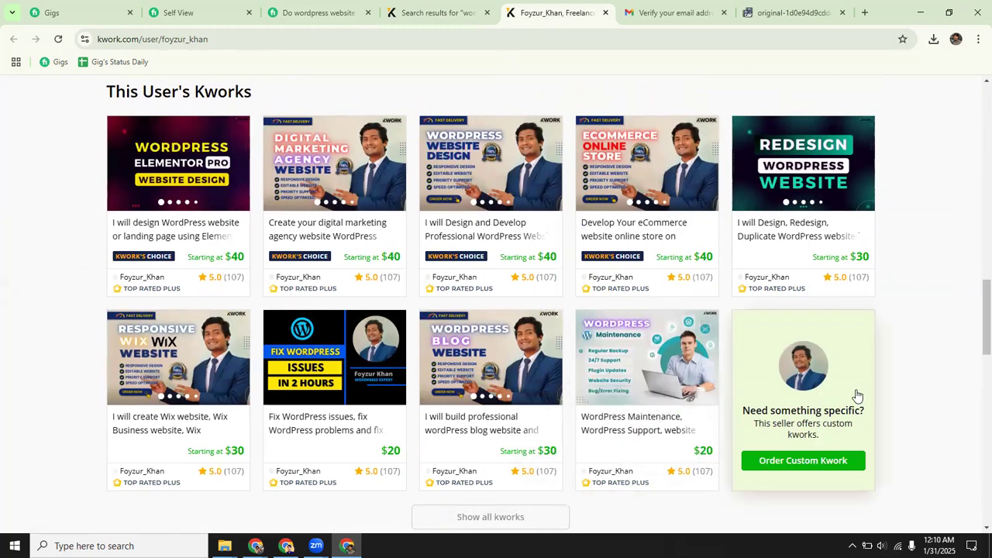
scroll(934, 342, down, 2)
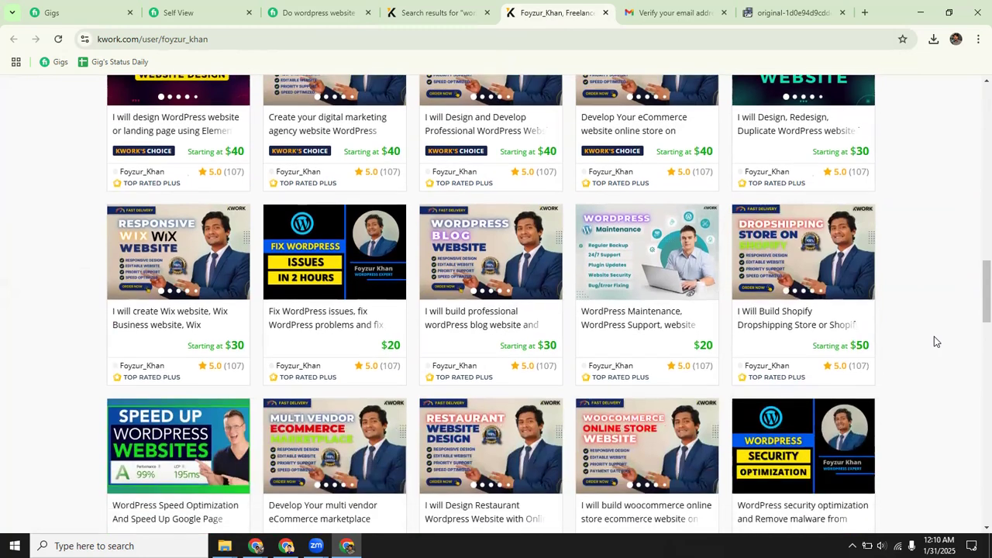
scroll(934, 341, down, 2)
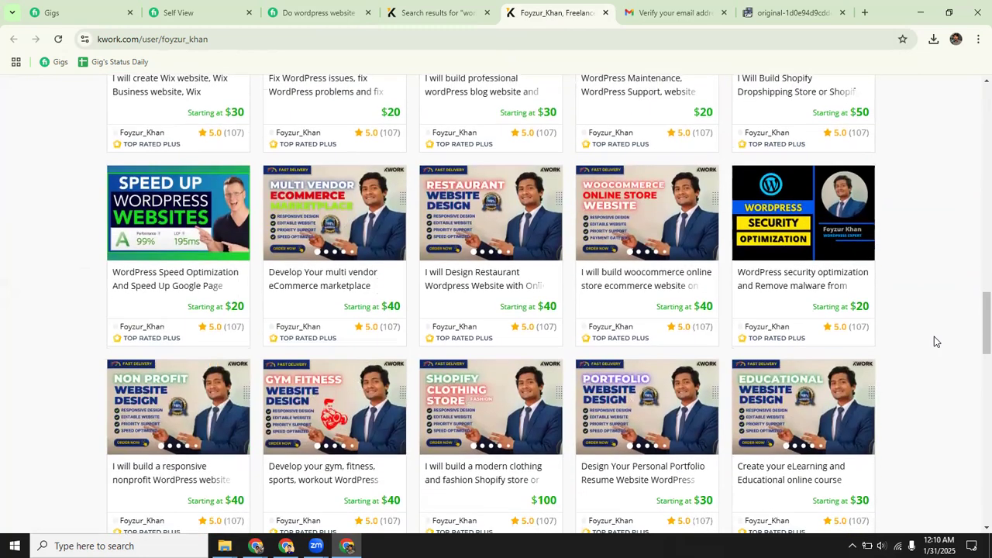
scroll(935, 342, up, 5)
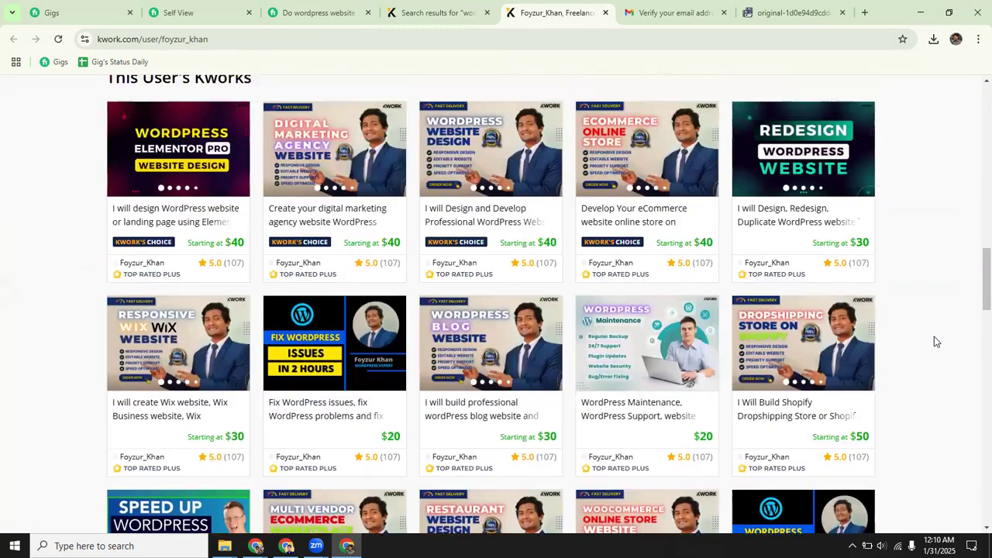
scroll(934, 342, down, 1)
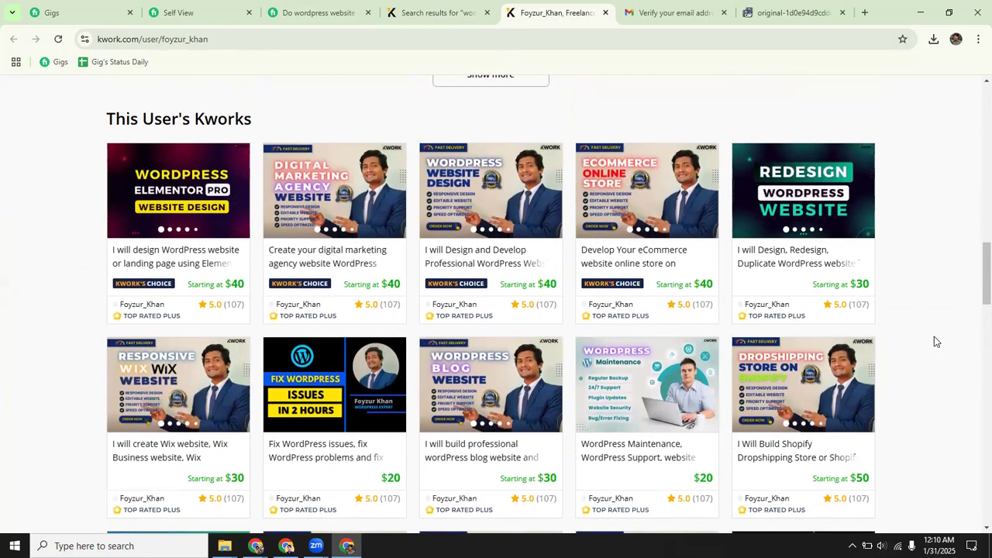
mouse_move(151, 282)
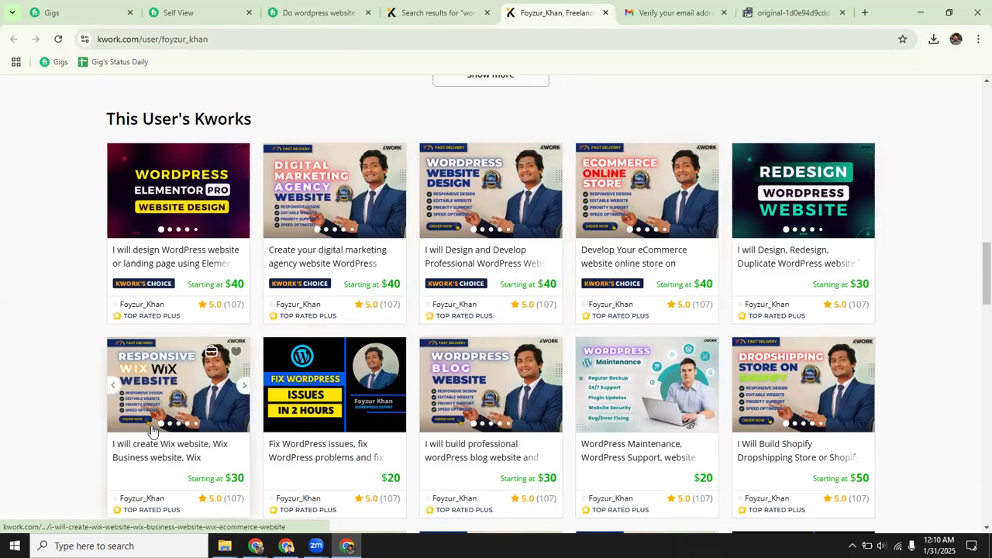
scroll(101, 423, down, 1)
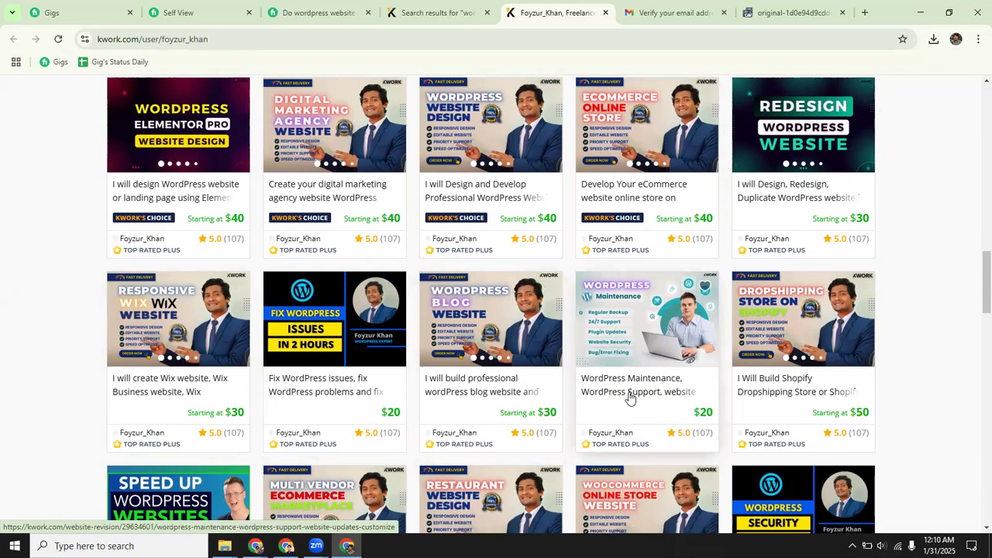
scroll(629, 398, down, 2)
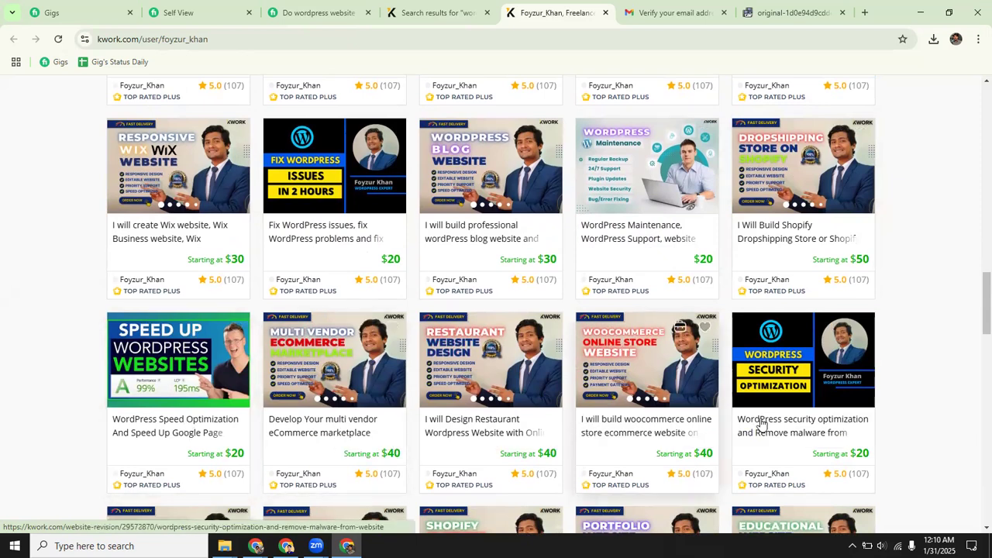
scroll(762, 425, down, 2)
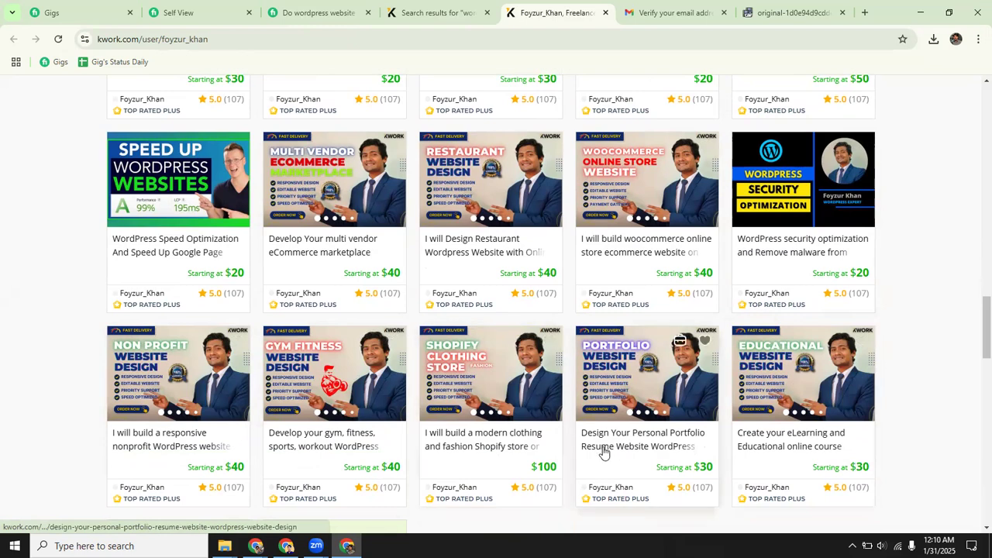
scroll(780, 428, down, 2)
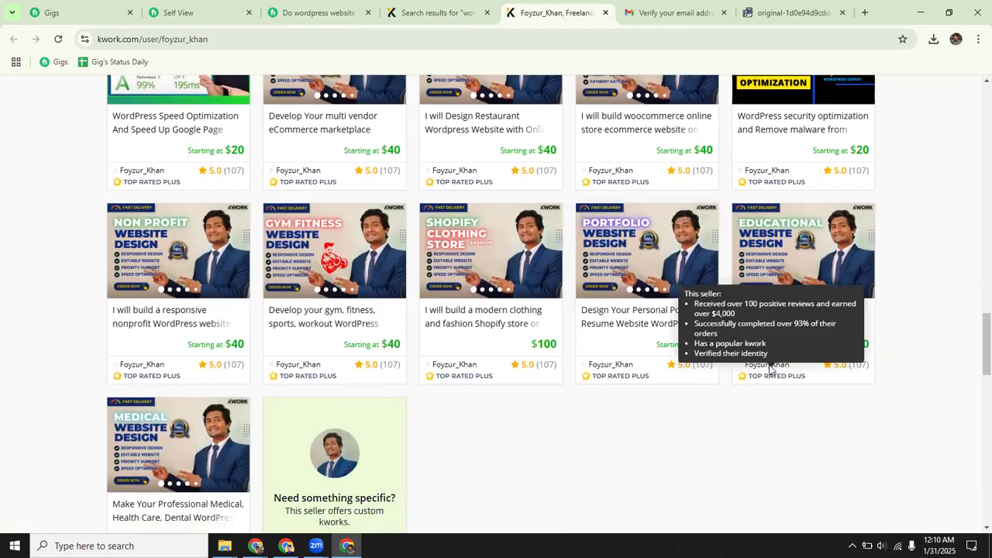
scroll(853, 427, down, 2)
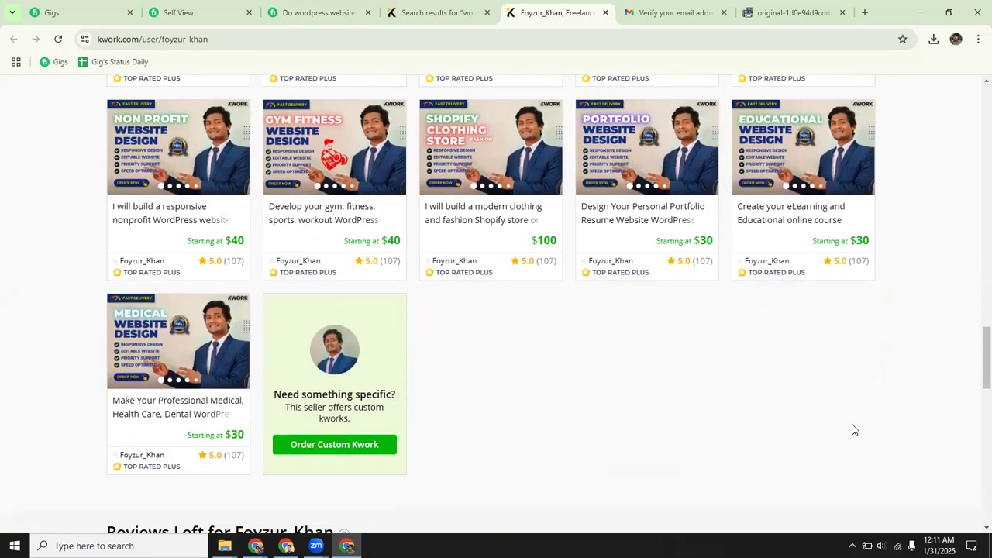
scroll(841, 400, up, 3)
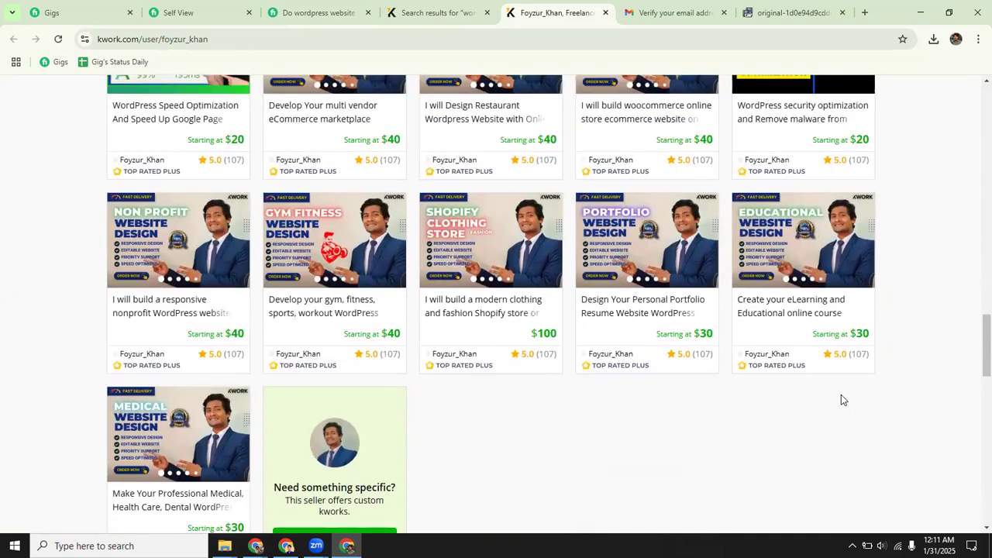
scroll(909, 369, up, 3)
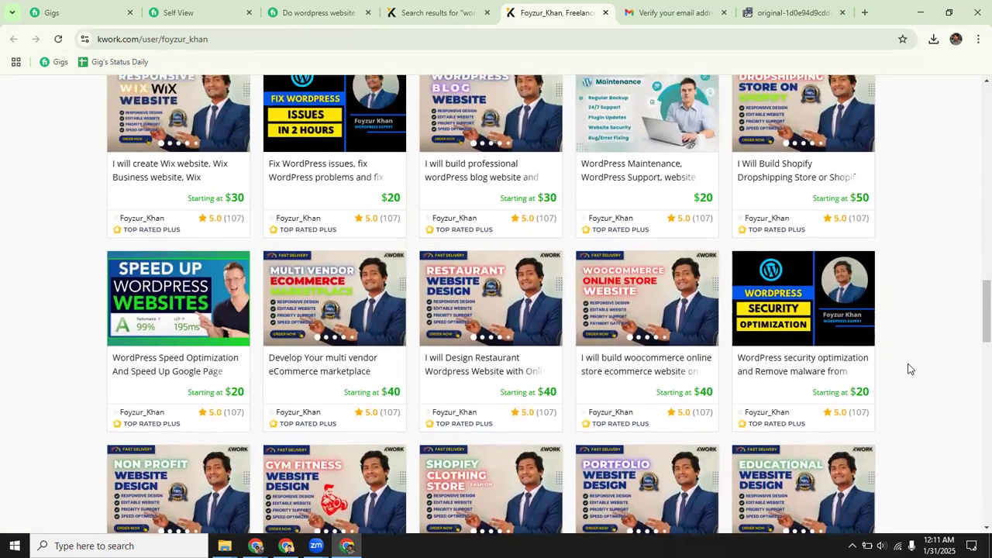
scroll(930, 338, up, 1)
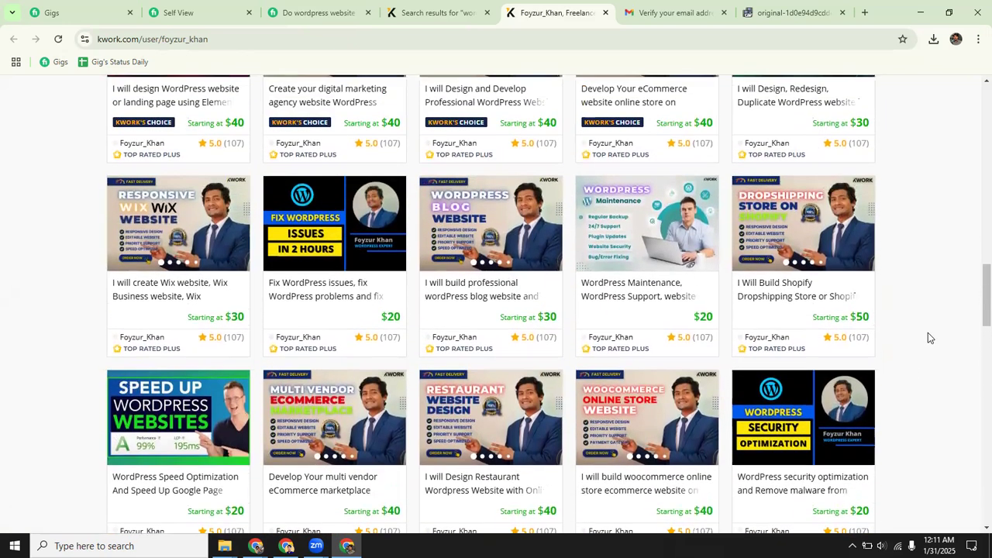
scroll(929, 338, up, 1)
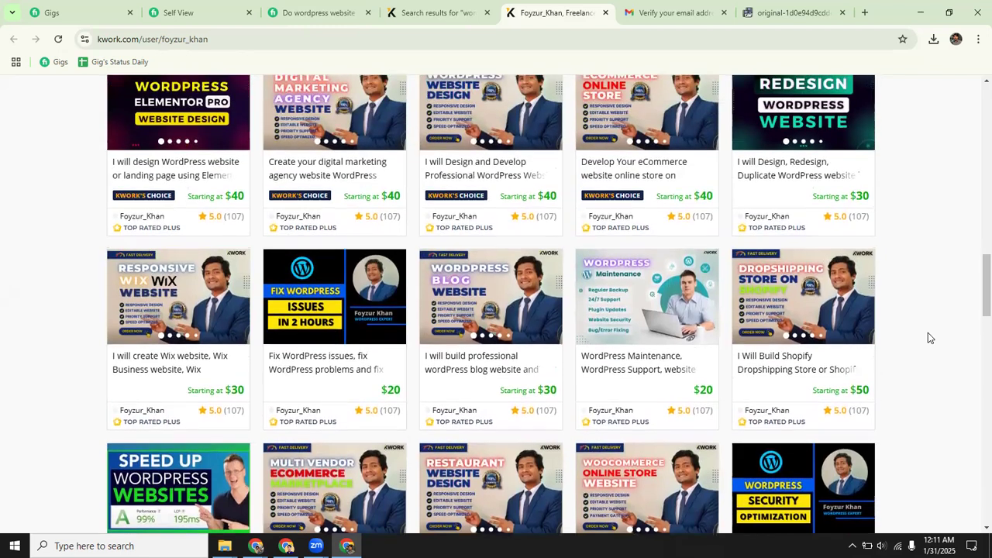
Check the account's own Kwork chat inbox and orders page for any conversations or orders.
scroll(930, 339, up, 1)
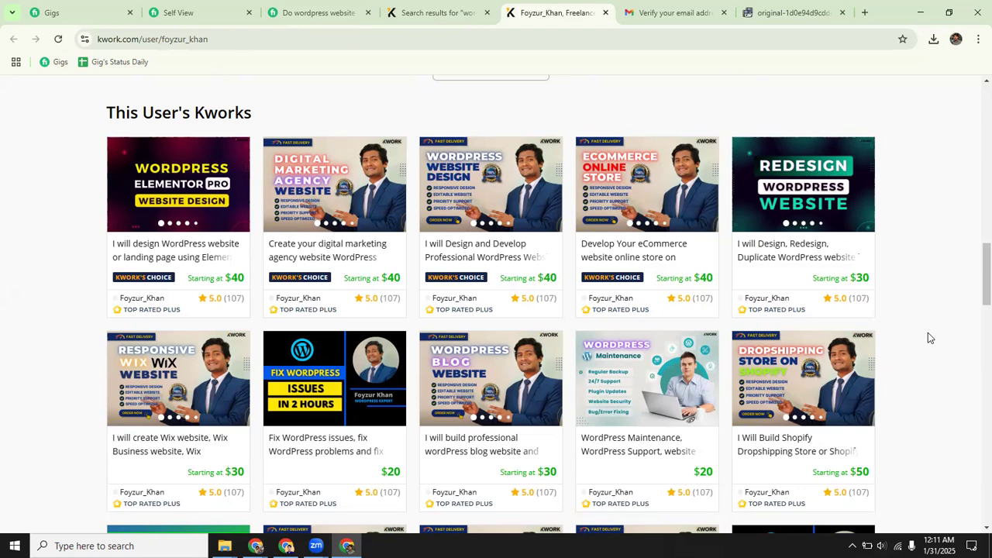
scroll(928, 332, up, 15)
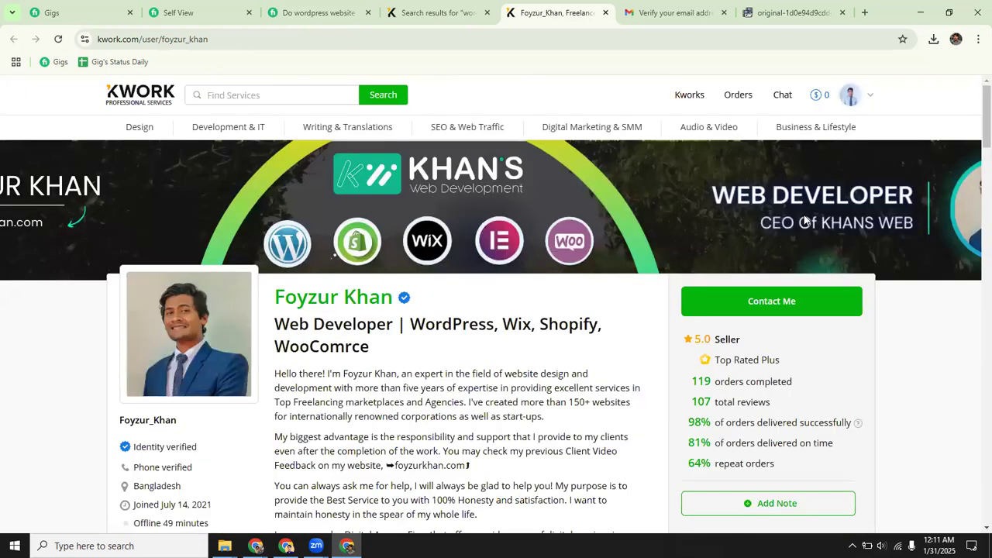
click(783, 96)
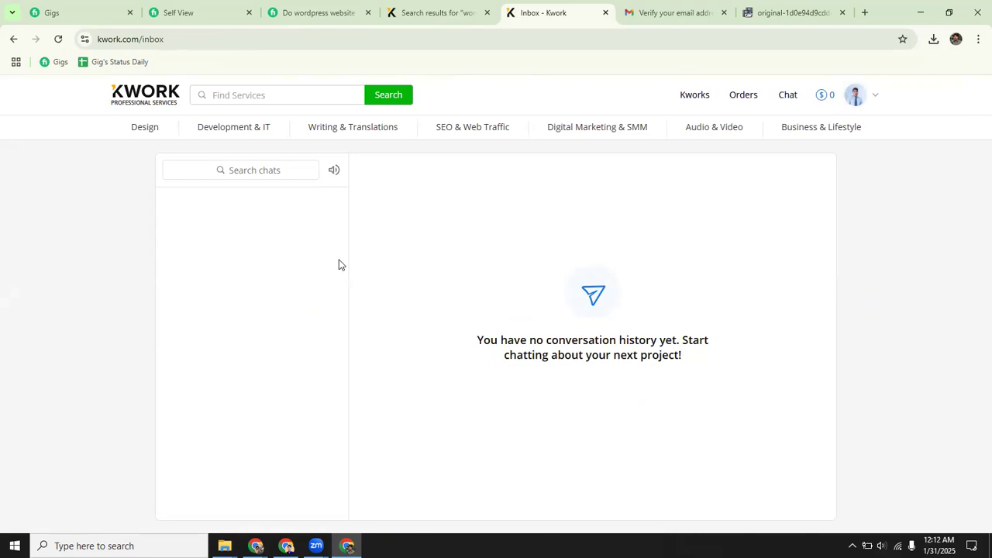
click(741, 102)
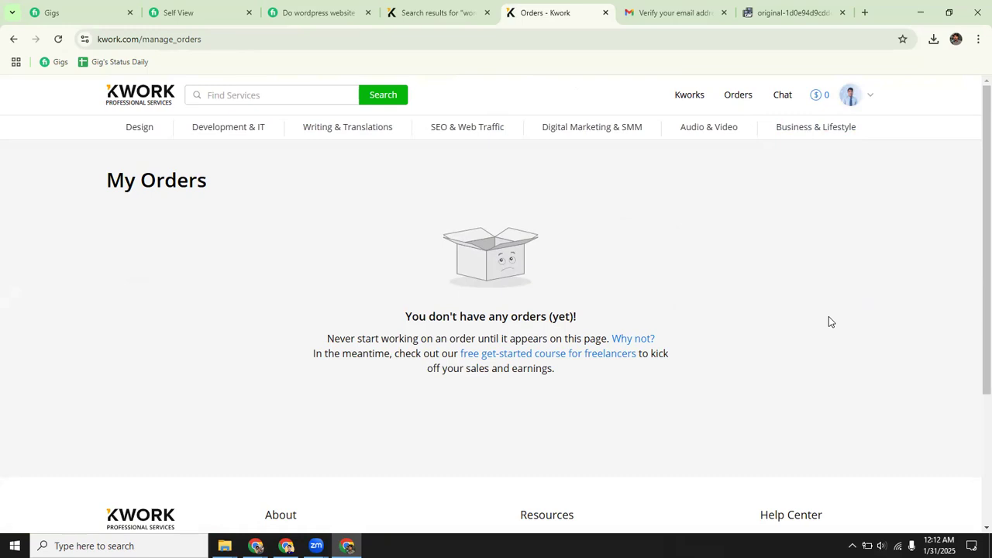
click(425, 22)
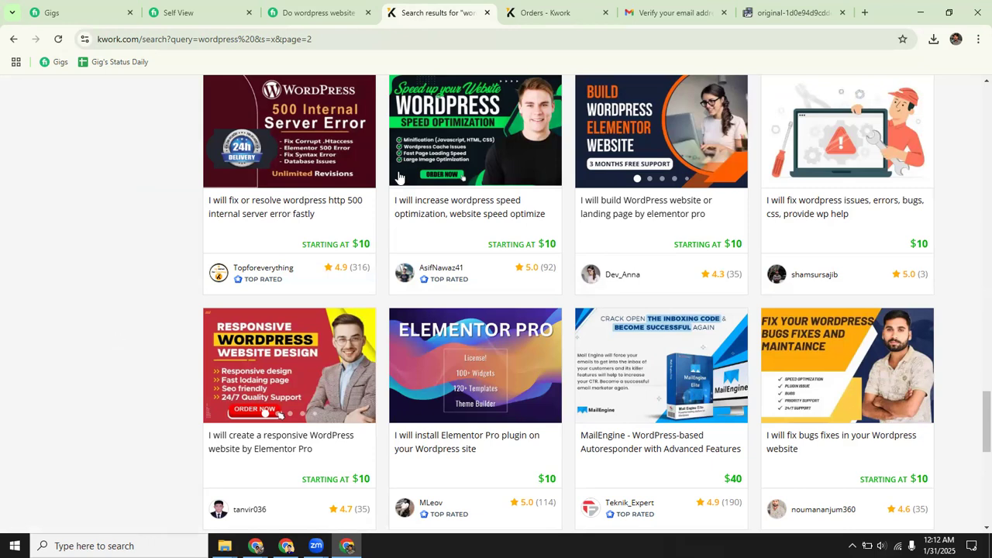
click(547, 12)
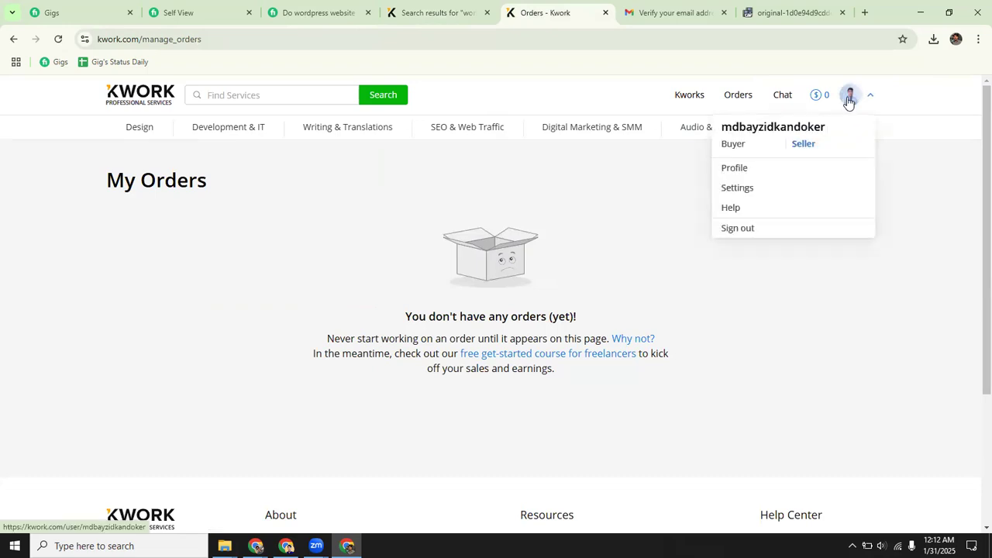
Switch to the open Fiverr gig page and change the Fiverr account to buying mode.
click(311, 12)
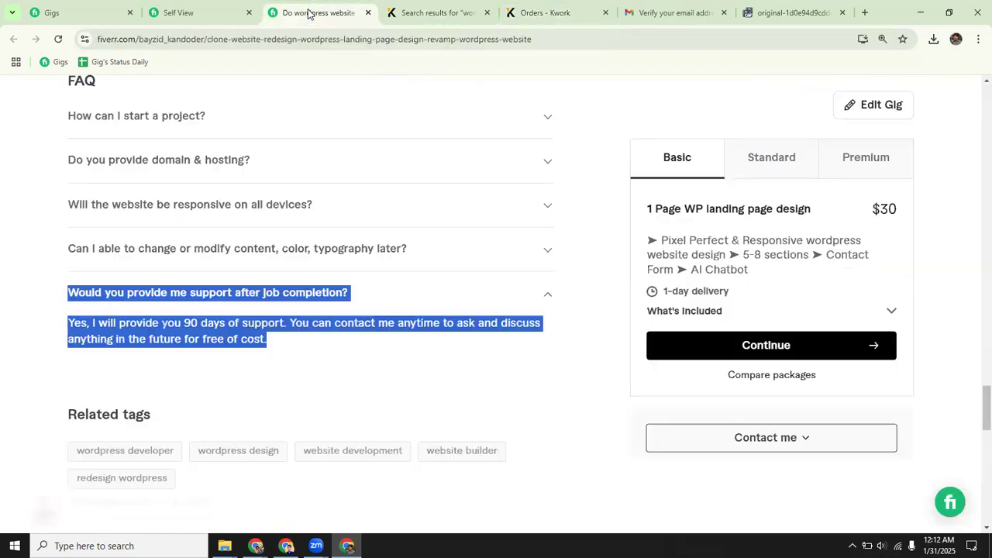
click(604, 218)
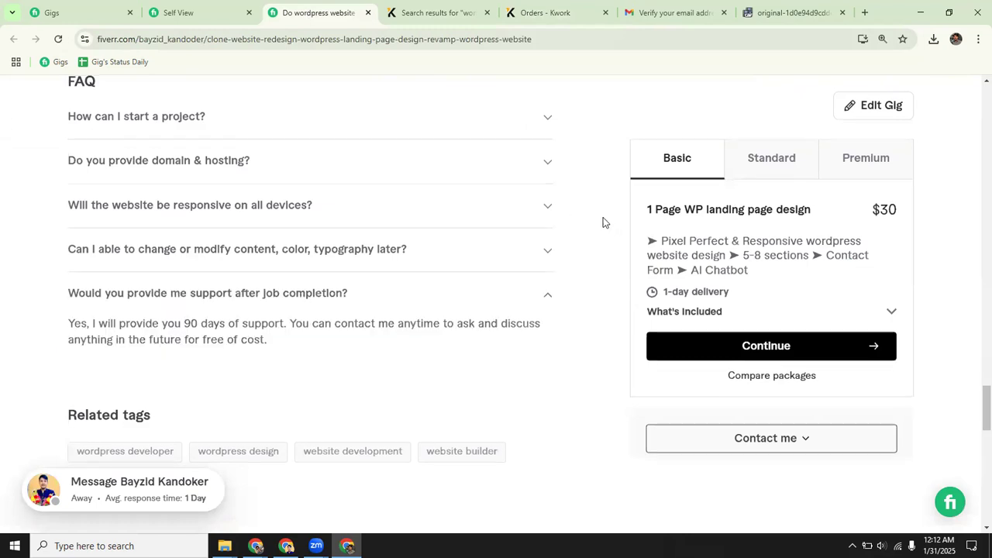
scroll(603, 219, up, 10)
scroll(604, 223, up, 5)
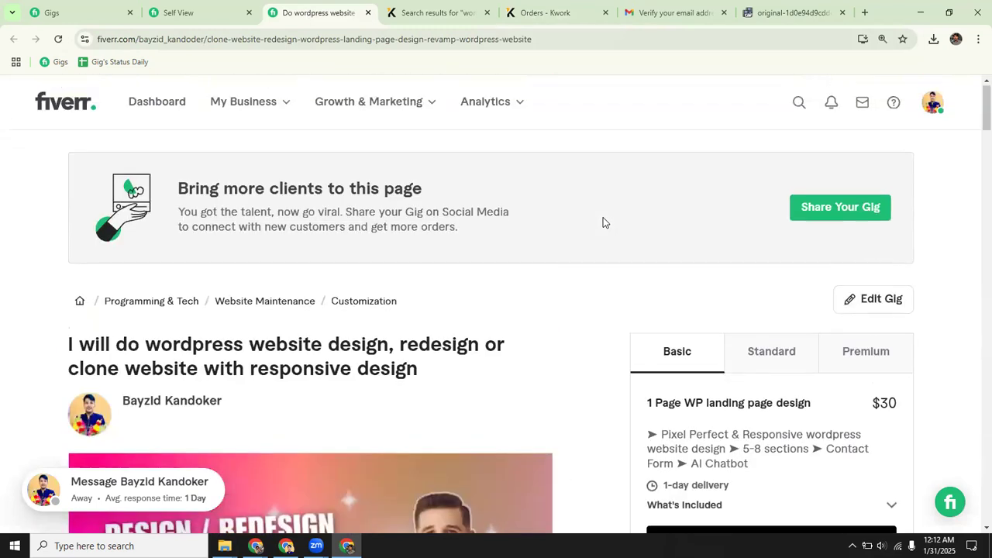
click(927, 108)
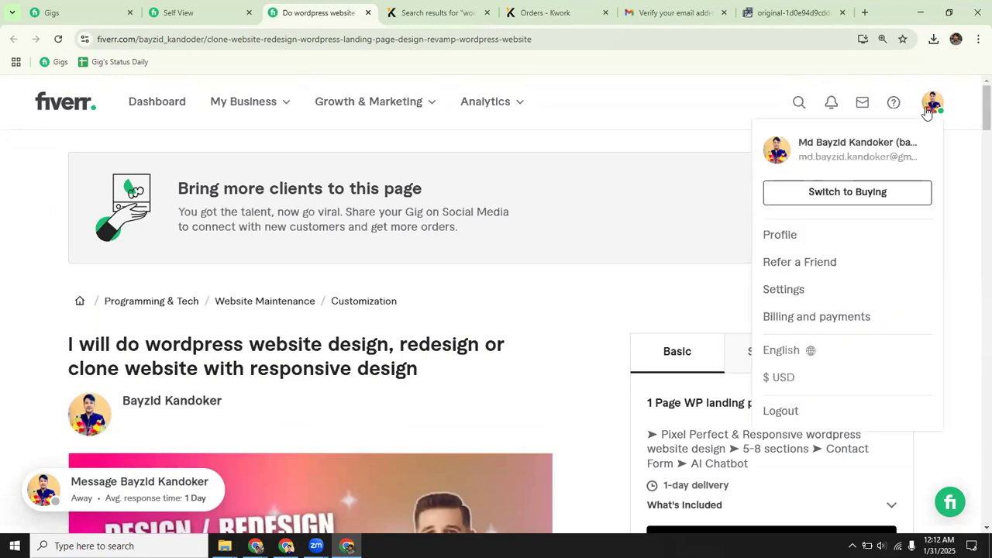
click(805, 200)
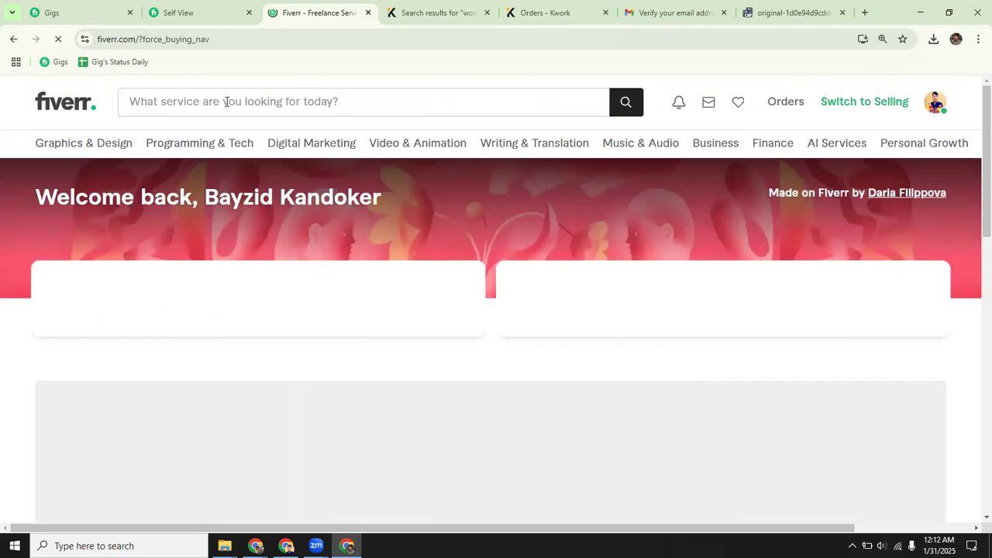
Search Fiverr for "non profit website design" and open the gig offering to build a charity, donation and nonprofit NGO fundraising website.
click(226, 102)
text(n)
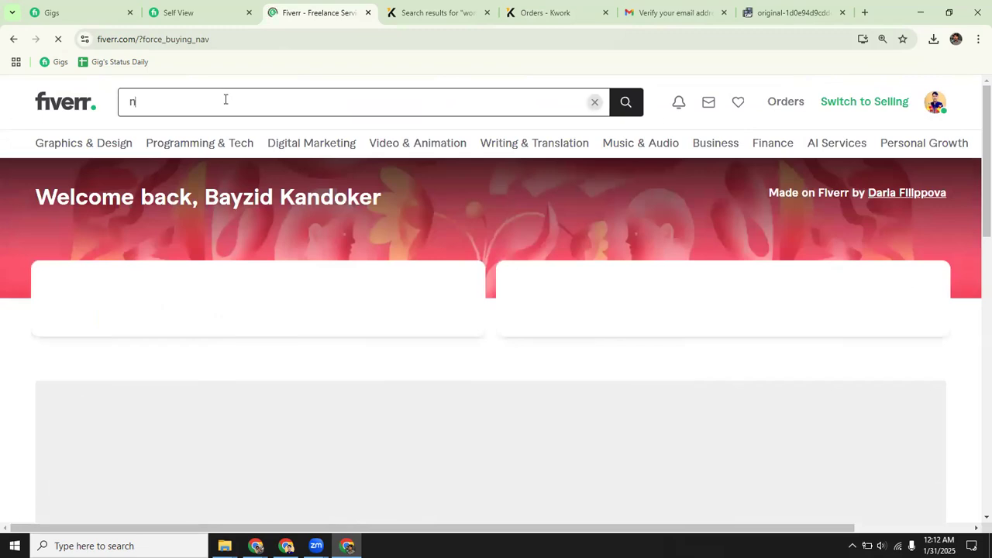
text(on prtof)
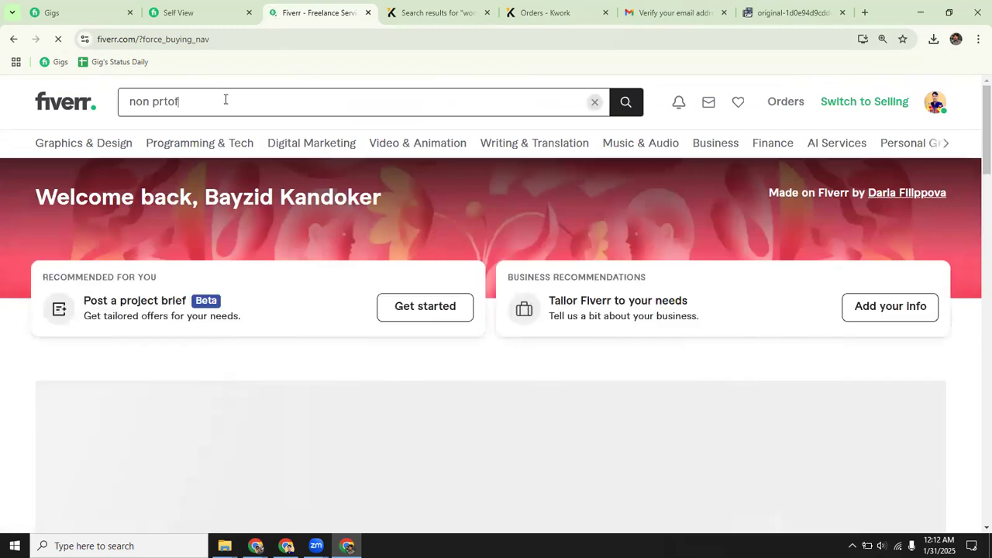
key(BackSpace)
key(BackSpace)
key(BackSpace)
text(ofit website)
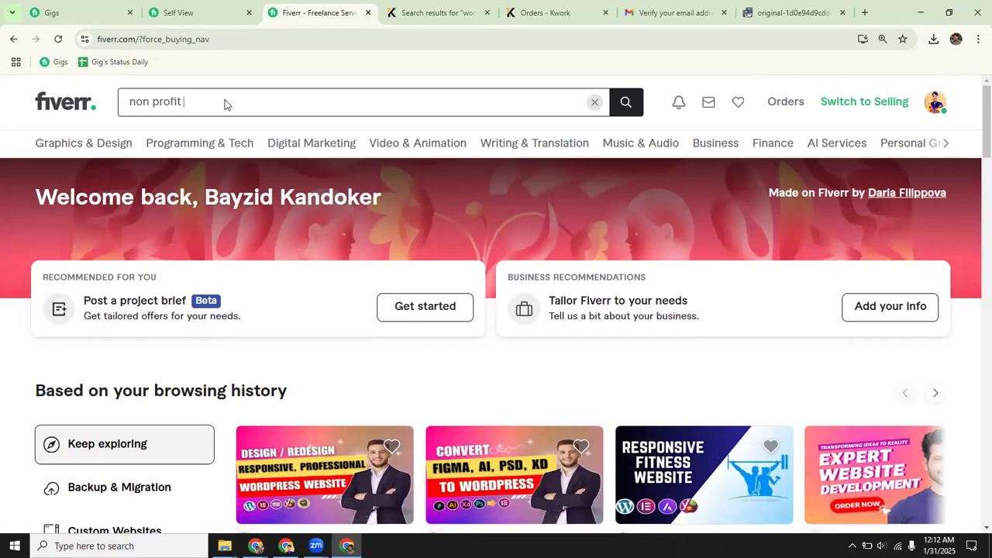
text( design)
key(Return)
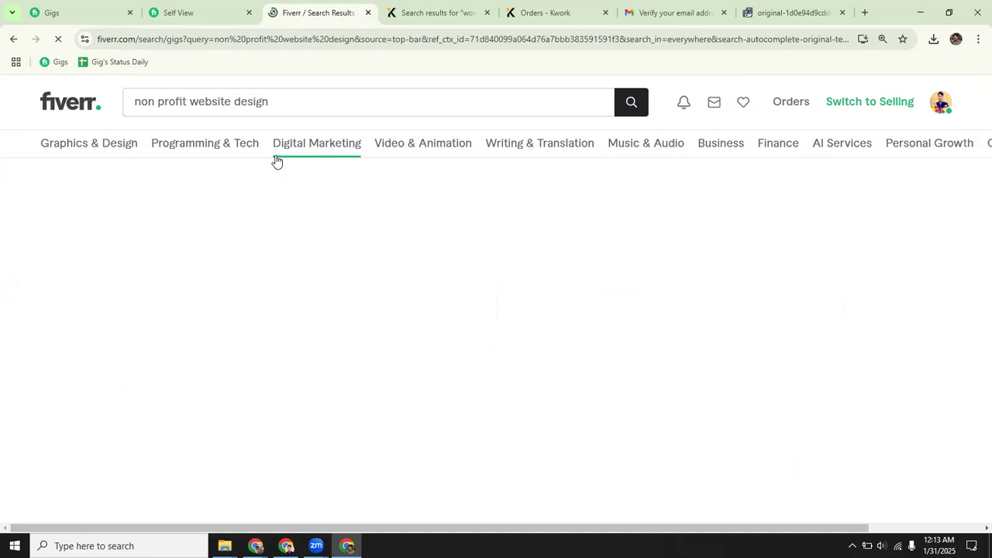
scroll(337, 281, down, 3)
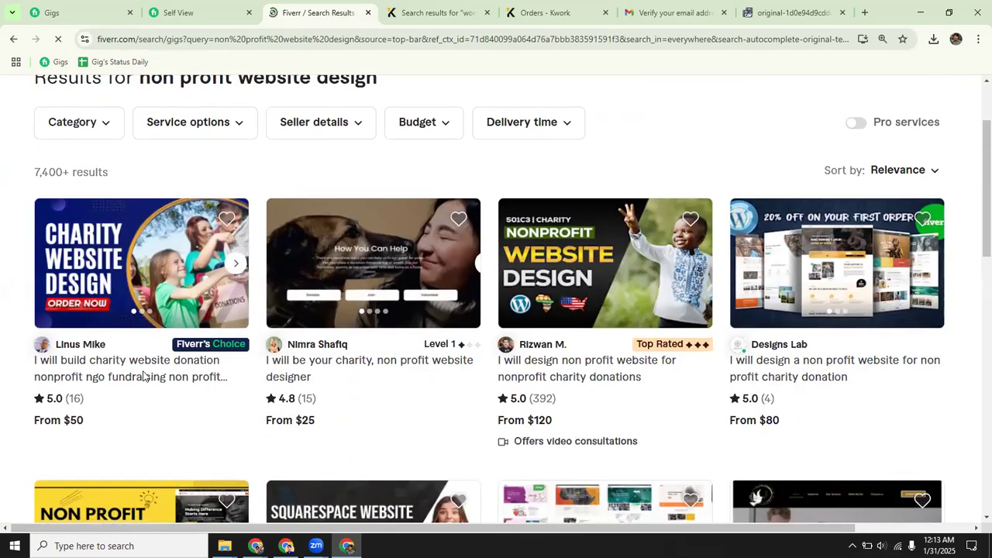
click(144, 378)
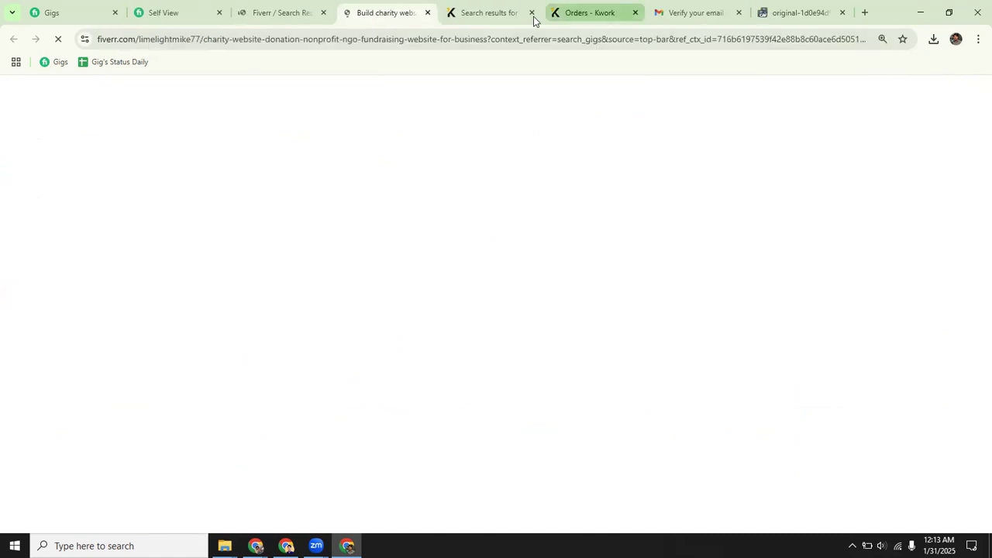
Search the web for "chatgpt" in the browser tab holding the Kwork WordPress search results.
click(507, 13)
click(343, 46)
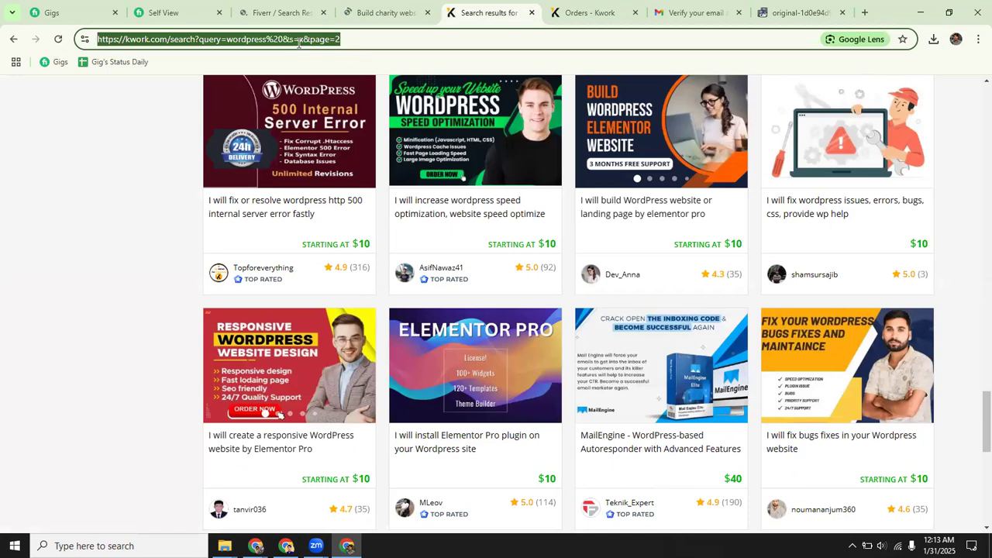
text(chatgpt)
key(Return)
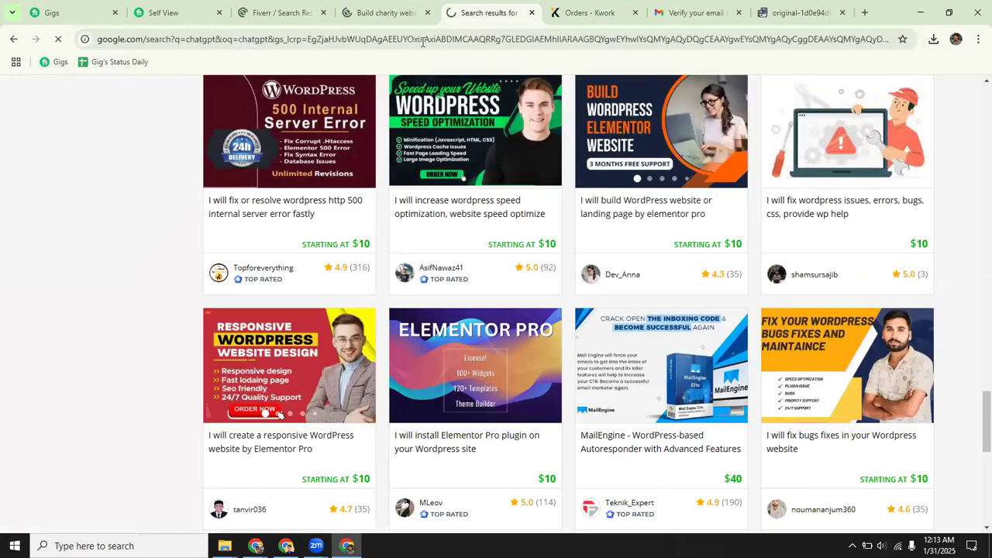
Select the charity website gig's description from its opening question through the closing request to place an order or make contact.
click(376, 13)
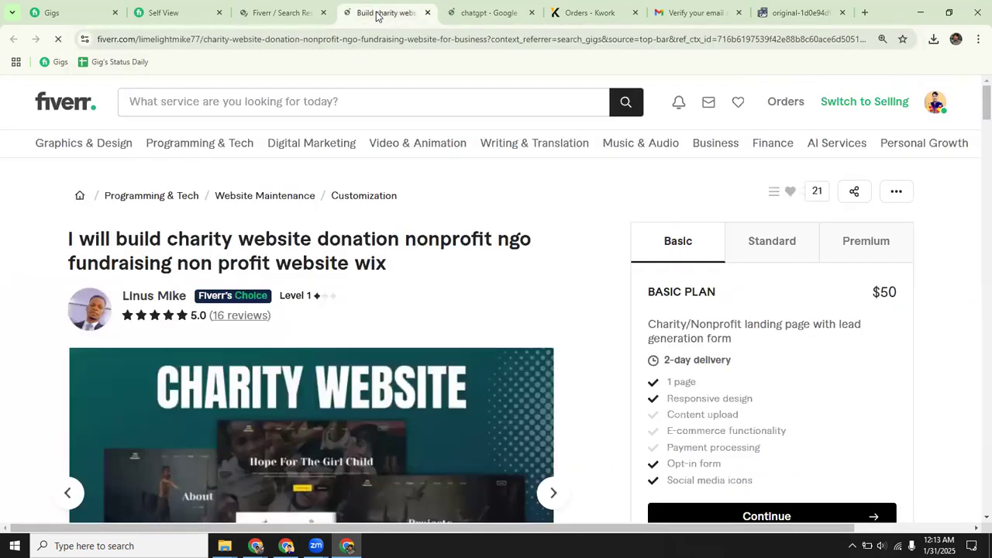
scroll(209, 213, down, 3)
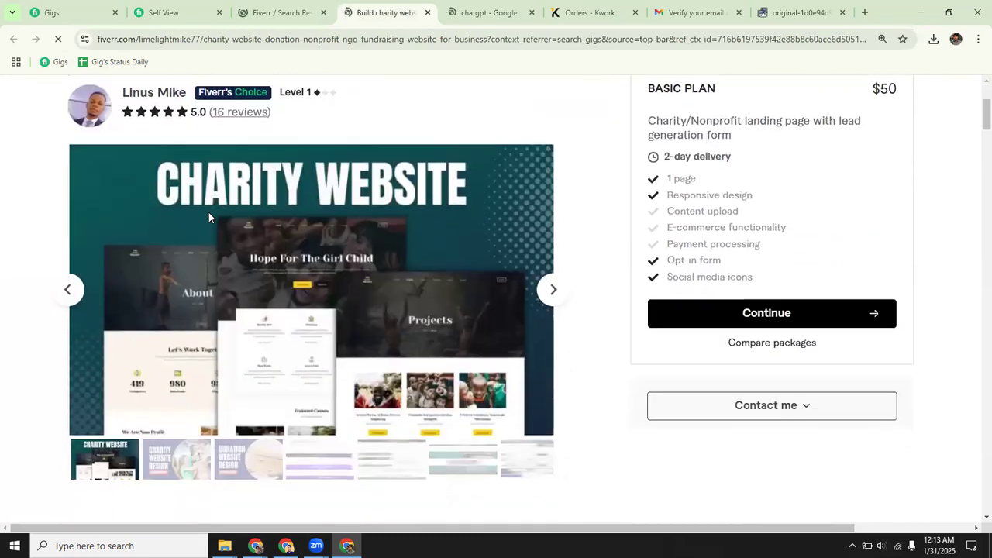
scroll(394, 187, down, 6)
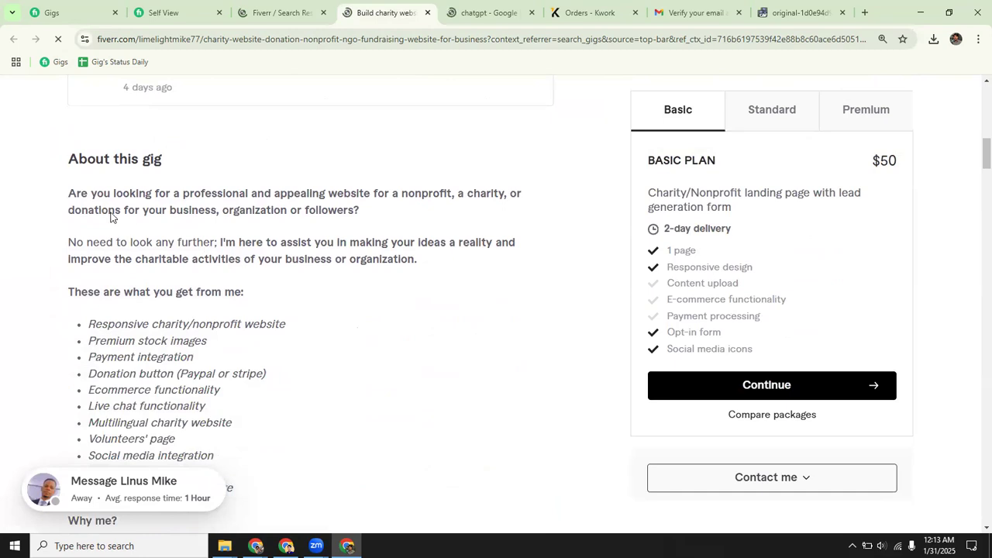
drag(69, 193, 370, 523)
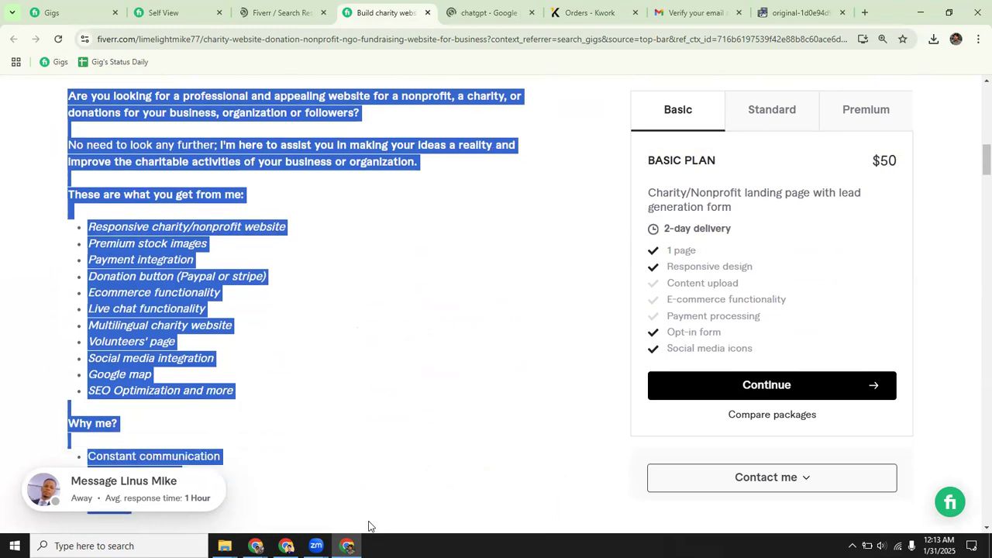
scroll(372, 436, down, 4)
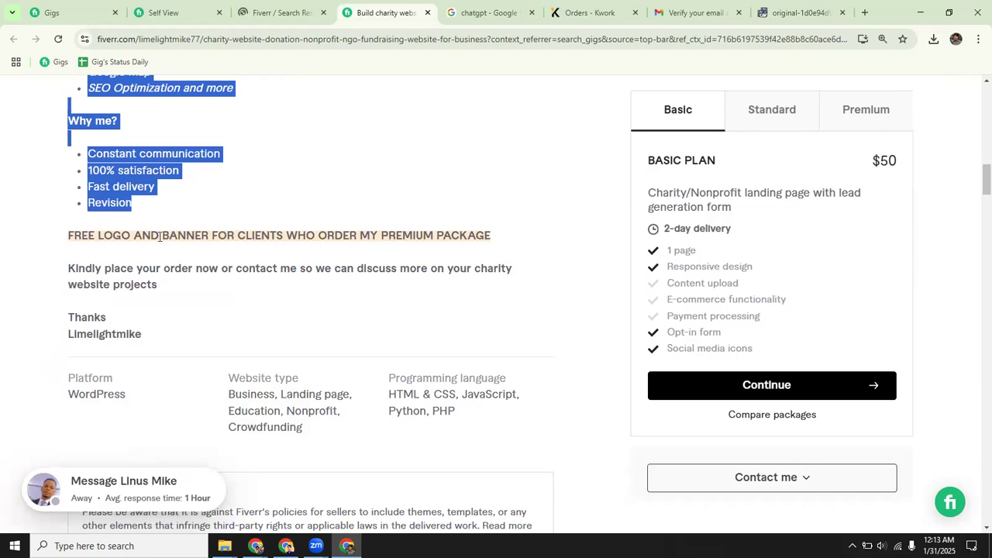
key(shift+Down)
key(shift+Down)
key(shift+Down)
key(shift+Down)
key(shift+Down)
key(shift+Down)
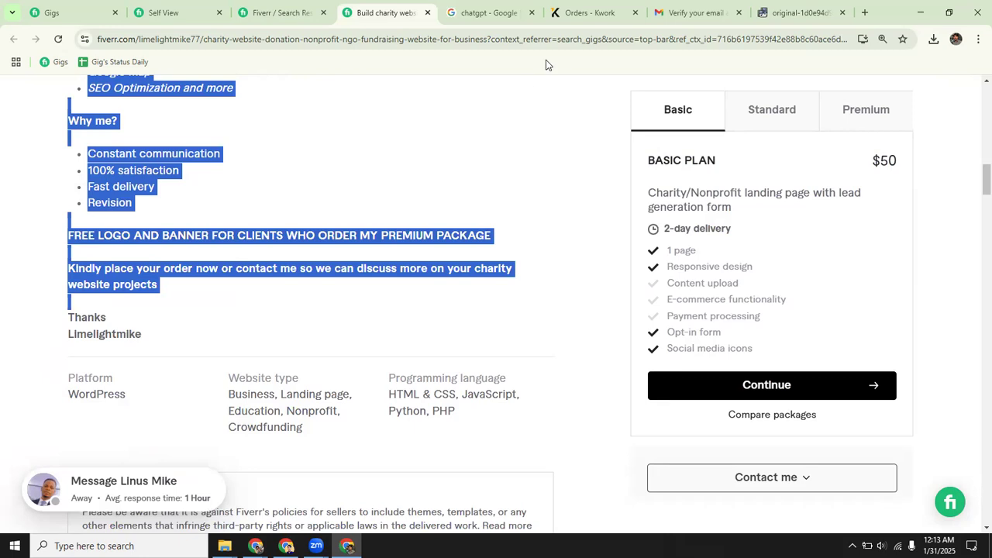
Open ChatGPT from OpenAI's "Introducing ChatGPT" page, place its tab beside the charity gig, and stay on the logged-out chat page.
click(478, 14)
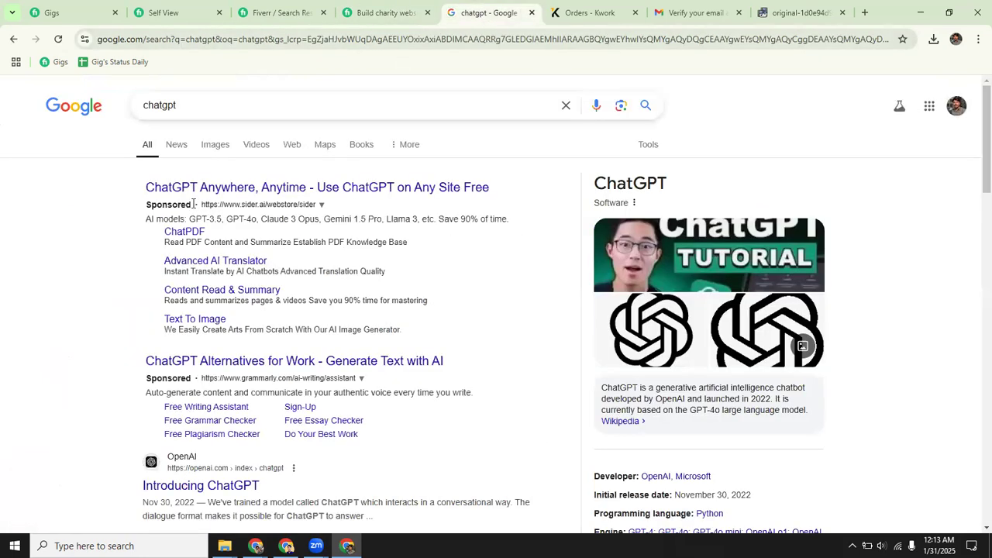
click(164, 487)
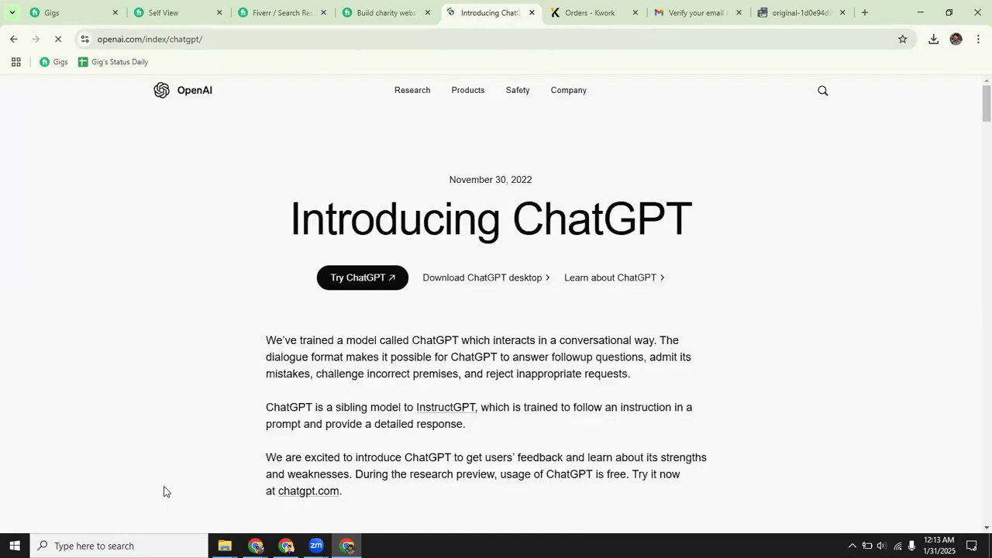
click(366, 277)
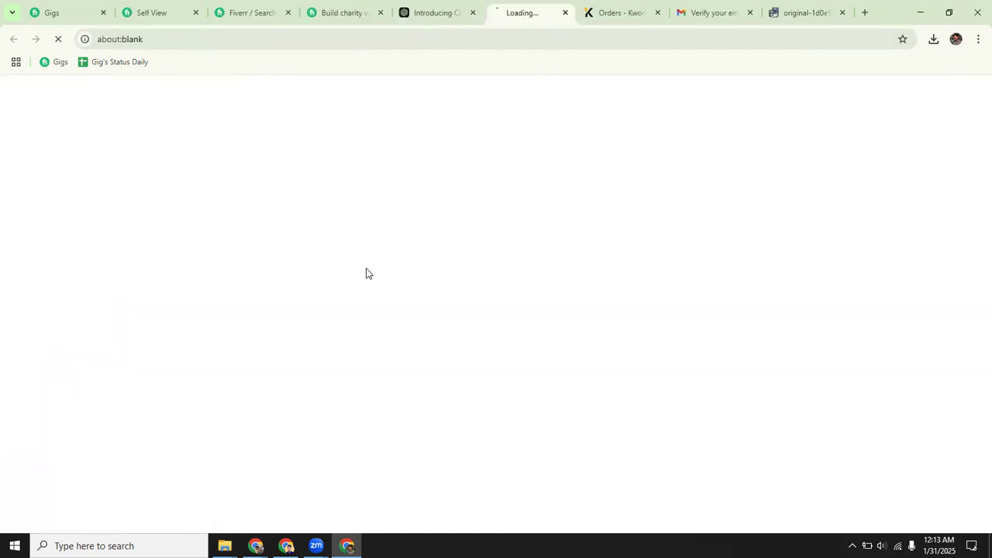
drag(518, 20, 423, 11)
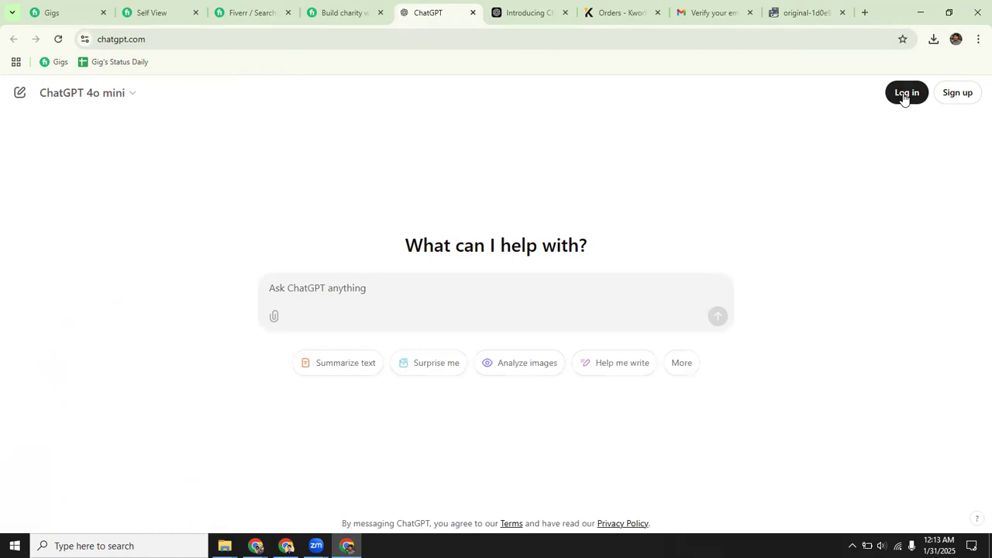
click(904, 96)
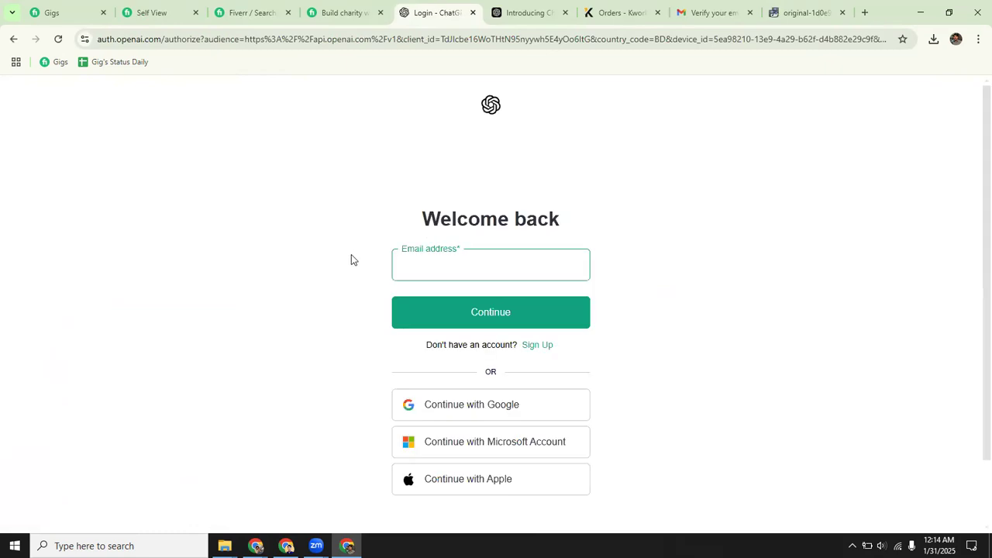
click(13, 39)
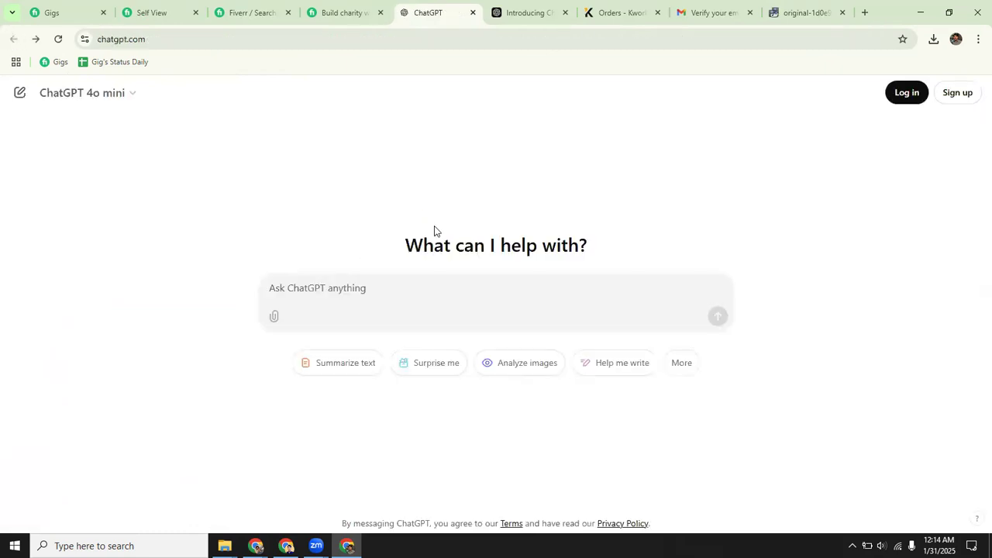
Begin the ChatGPT prompt with "create a fiverr gig description (1100 characters)" followed by a blank line.
click(334, 287)
text(create a )
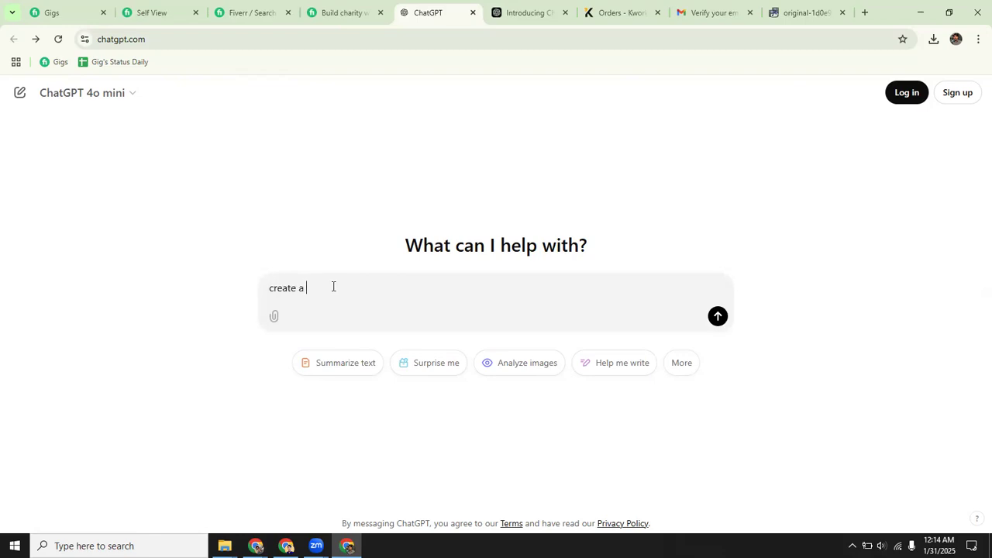
text(fiverr gig description (1100 char)
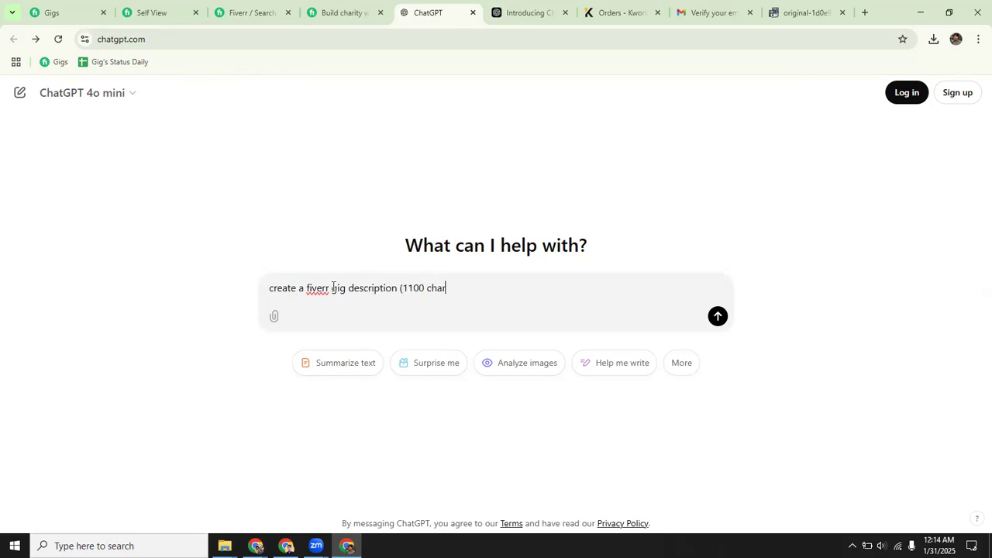
text(acr)
key(BackSpace)
text(cters))
key(shift+Return)
key(shift+Return)
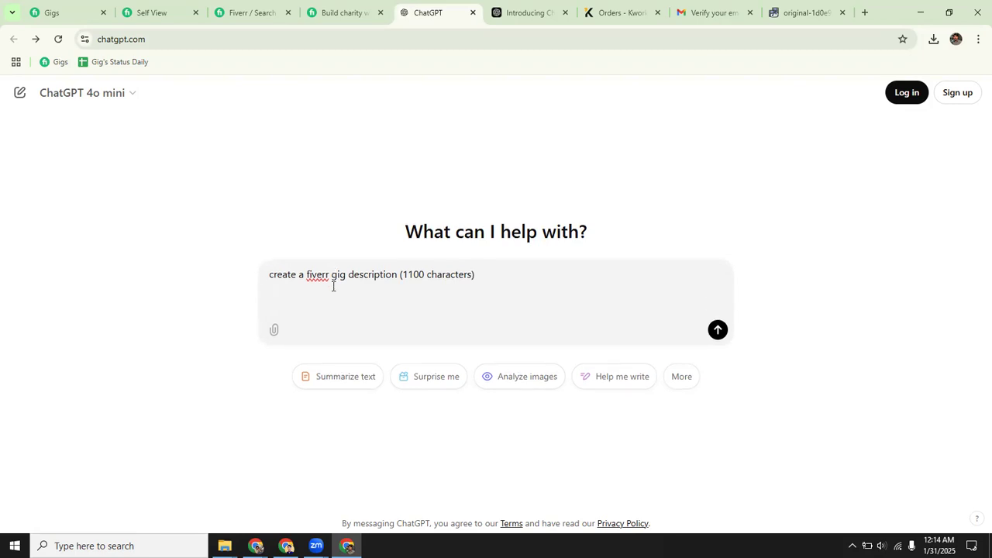
Add a "title:" line and the instruction "follow the description, but don't copy paste from here" to the ChatGPT prompt.
text(title:)
key(shift+Return)
key(shift+Return)
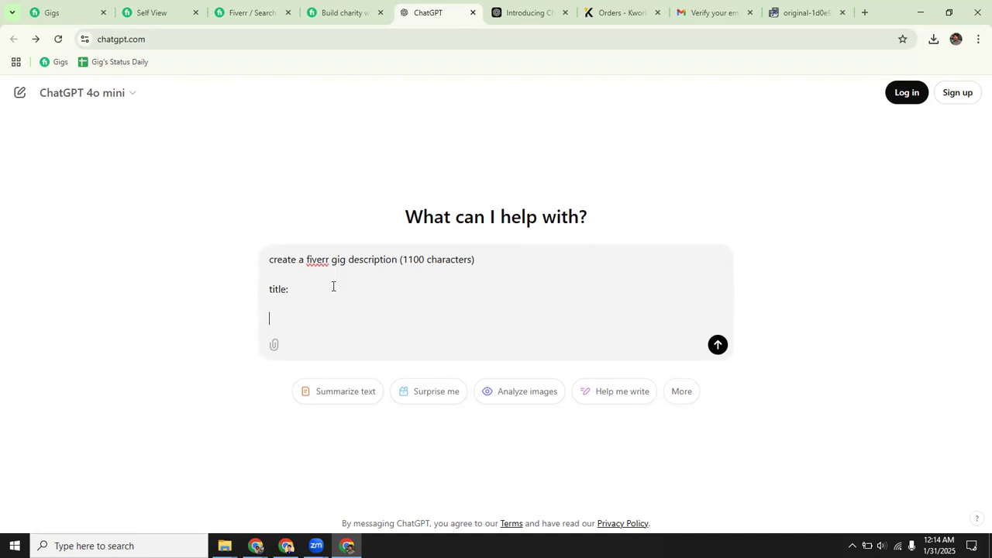
text(follo)
text(w the description, but don't cop)
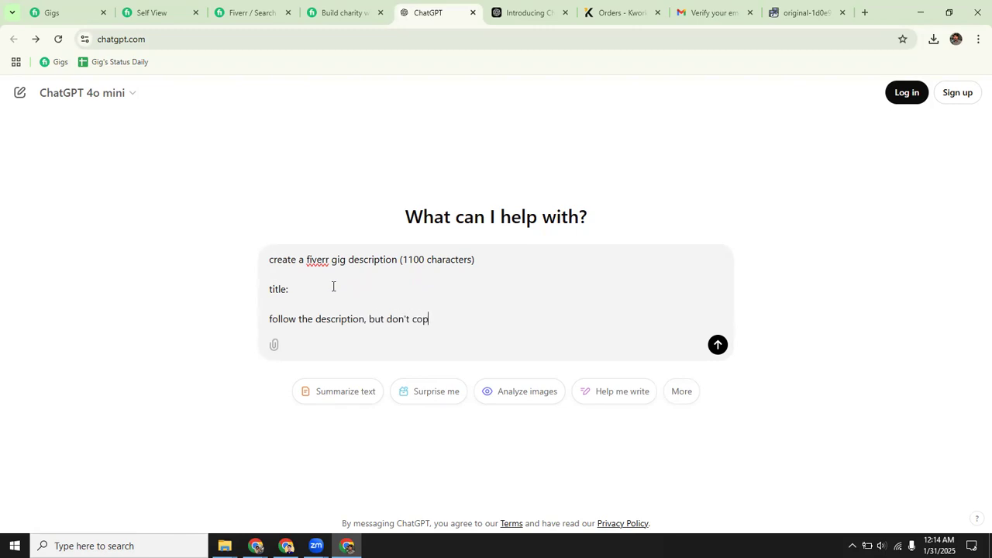
text(y paste from here)
key(shift+Return)
key(shift+Return)
Paste the copied charity gig description at the end of the prompt, enclosed in quotation marks.
text(")
key(ctrl+v)
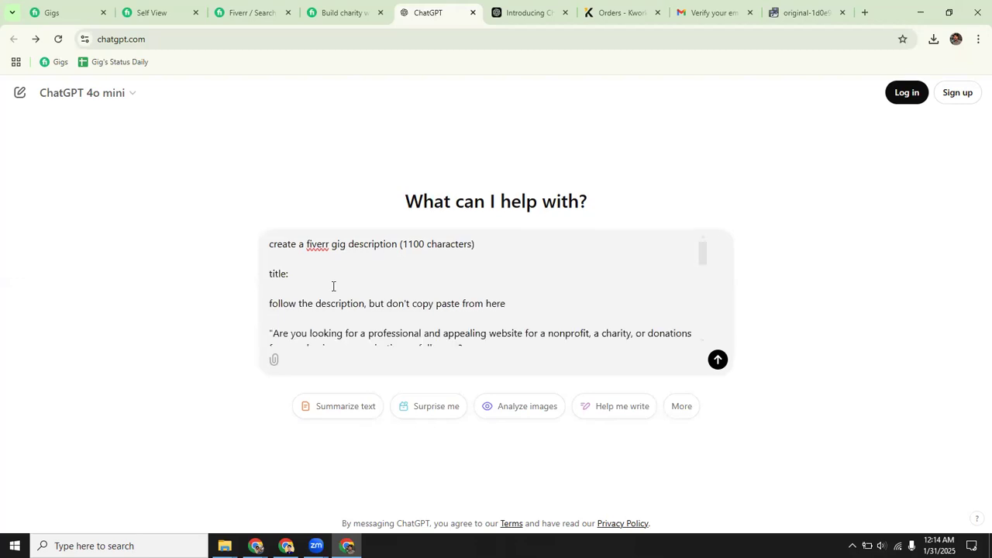
key(shift+Return)
text(")
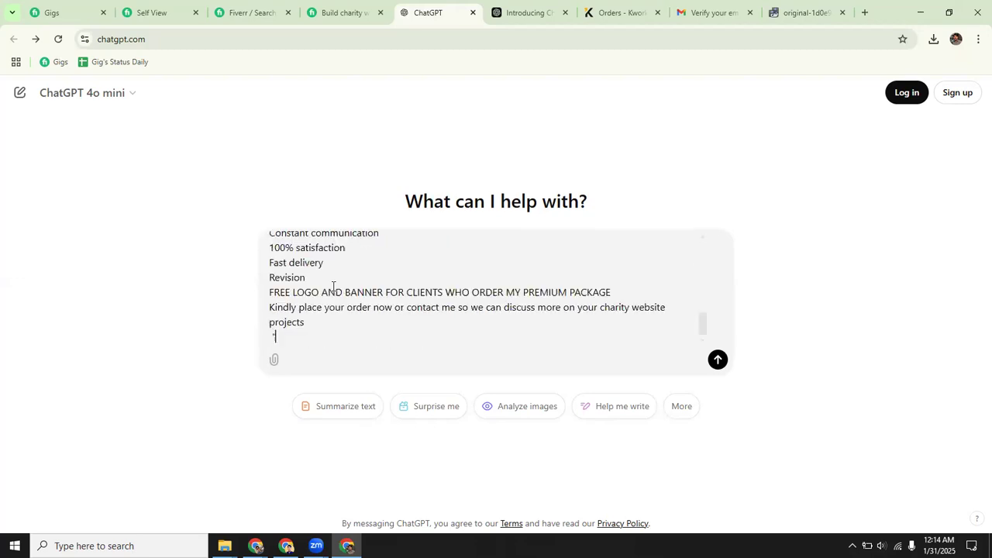
Copy the Fiverr charity gig's full title and paste it after "title:" in the ChatGPT prompt.
click(339, 13)
scroll(300, 222, up, 10)
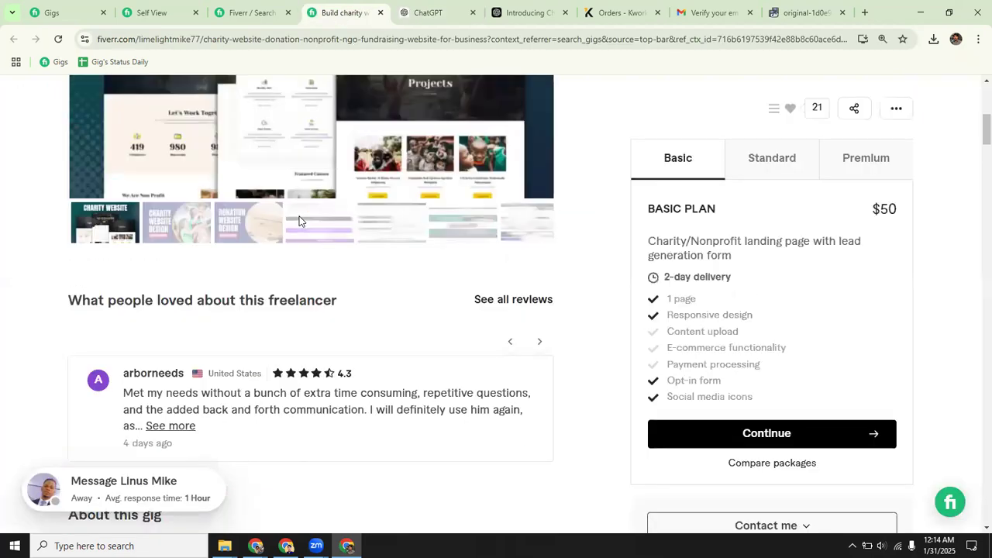
scroll(300, 222, up, 5)
drag(413, 271, 67, 246)
key(ctrl+c)
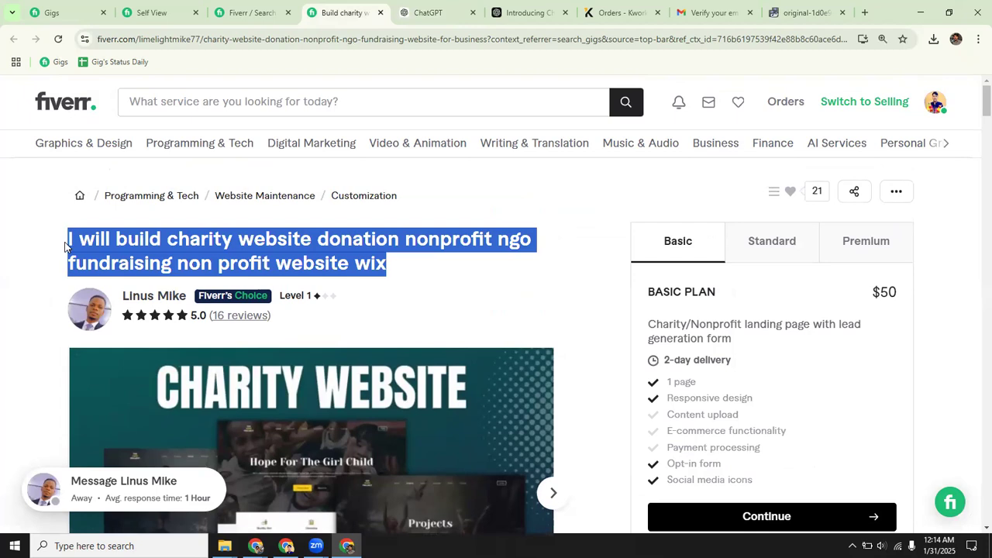
click(428, 13)
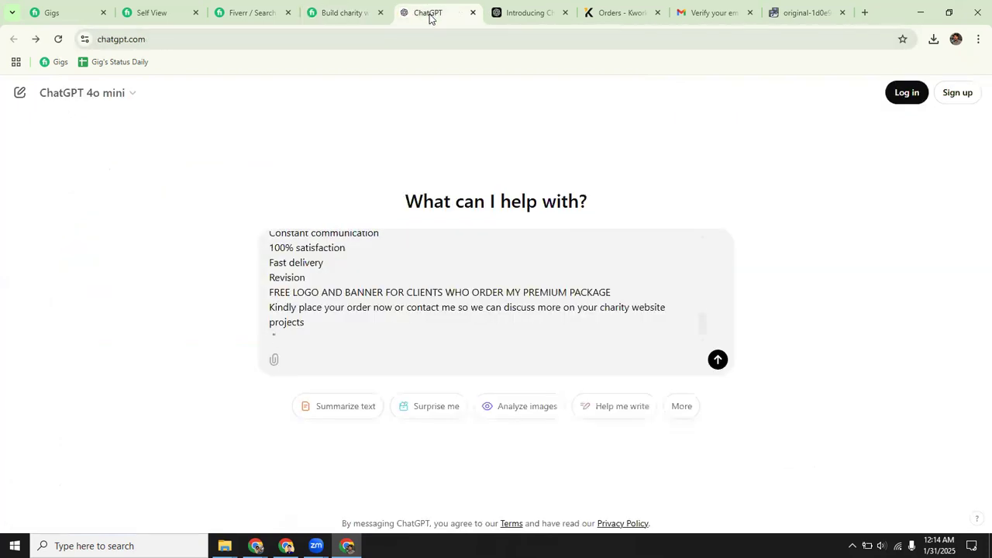
scroll(414, 268, up, 5)
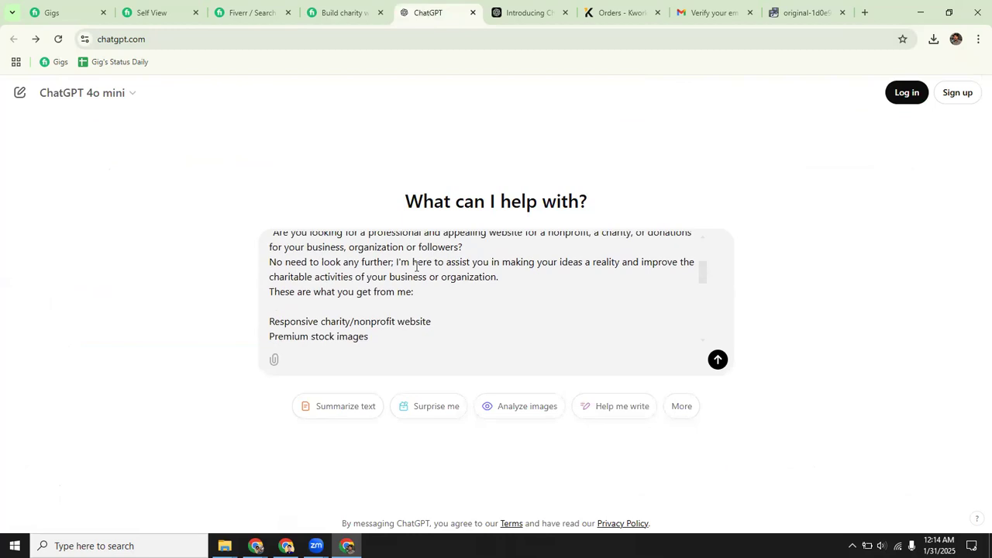
scroll(416, 267, up, 3)
click(361, 273)
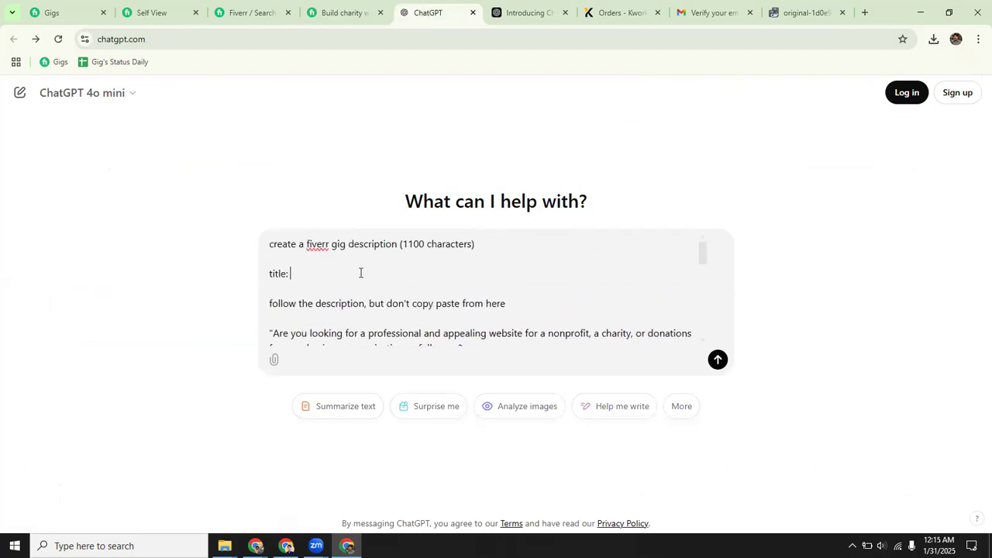
key(ctrl+v)
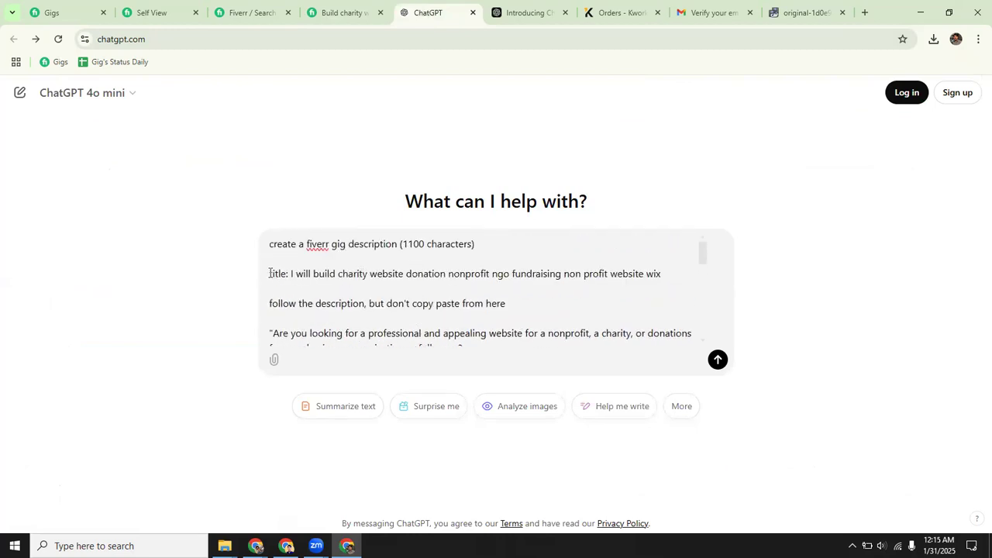
Change the title label in the prompt to "gig title:" and submit the prompt to ChatGPT.
scroll(273, 273, down, 8)
scroll(332, 304, up, 8)
click(270, 274)
text(gig)
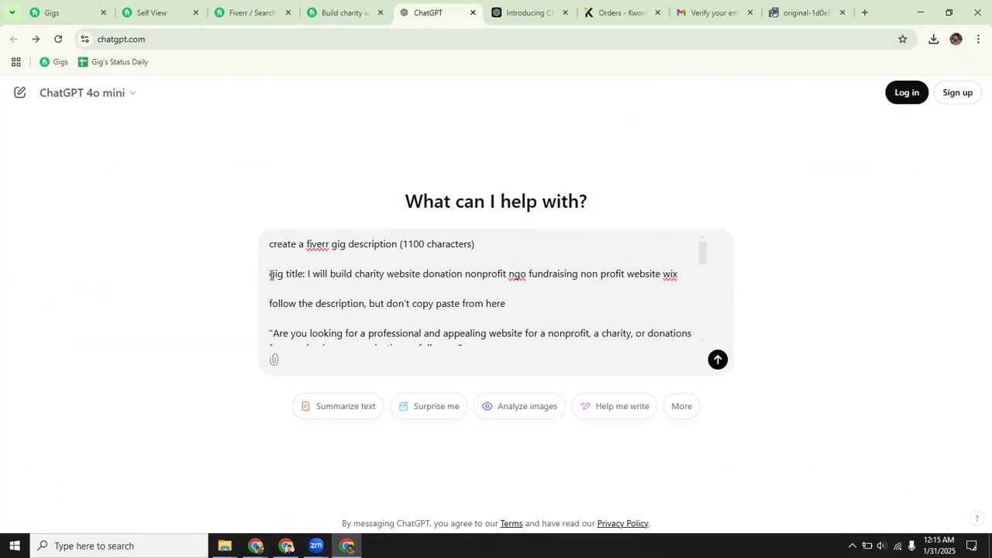
key(Return)
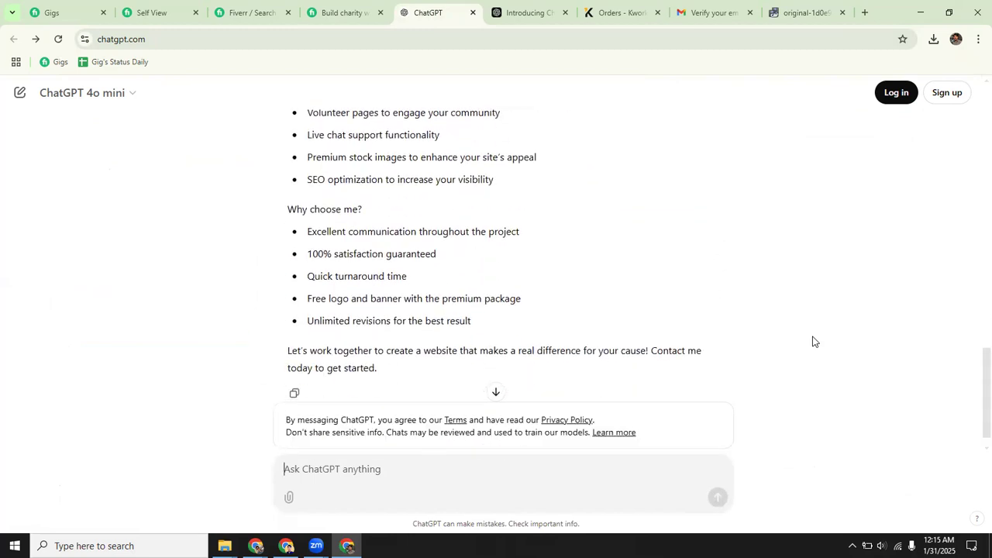
Copy the Fiverr charity gig's title again and send ChatGPT "make it more professional" followed by that title.
click(341, 21)
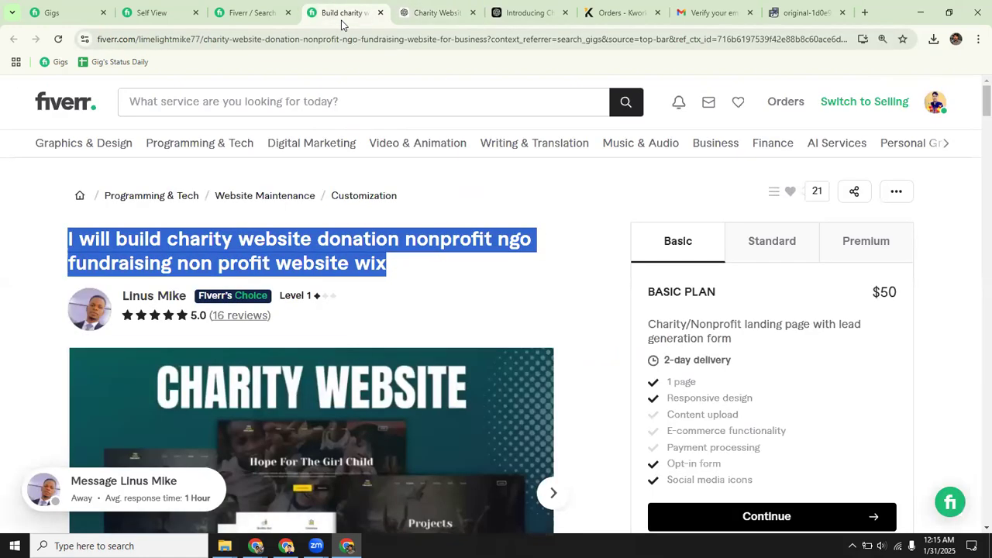
right_click(194, 243)
click(235, 255)
click(425, 13)
click(349, 473)
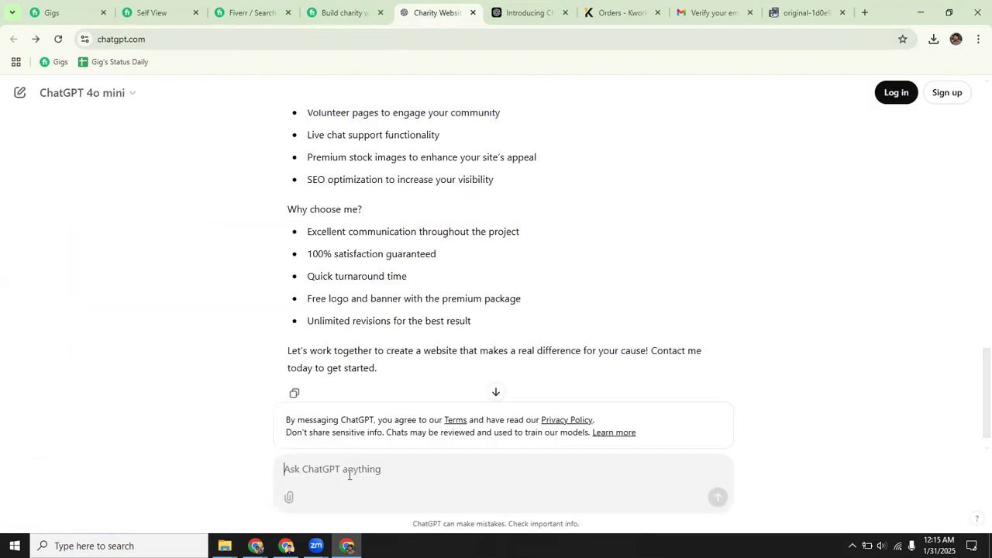
text(make it more )
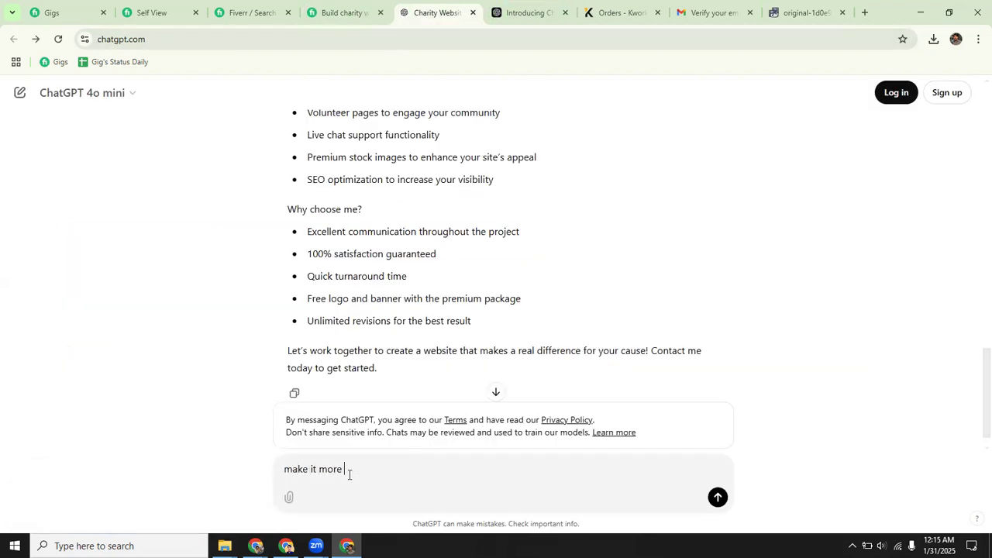
text(professional)
key(shift+Return)
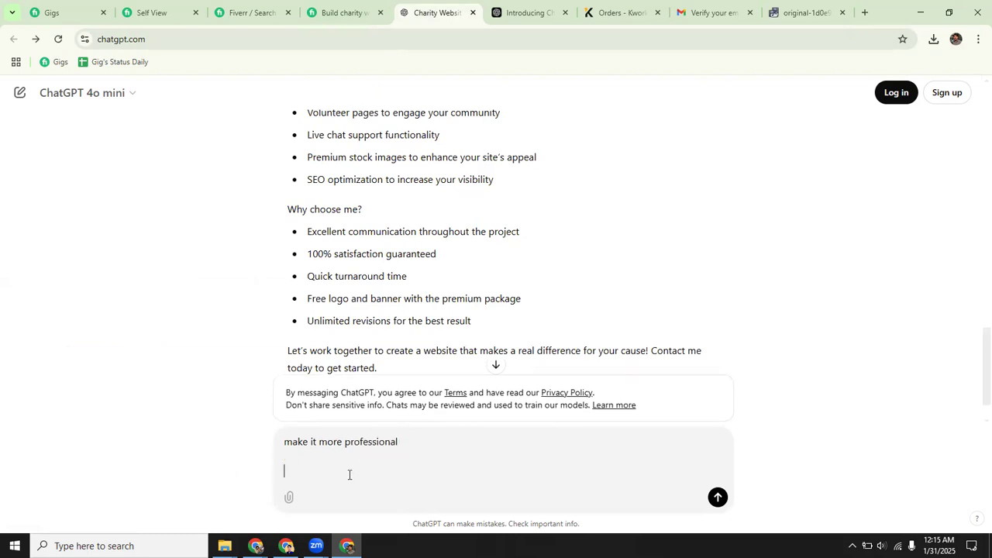
key(ctrl+v)
key(Return)
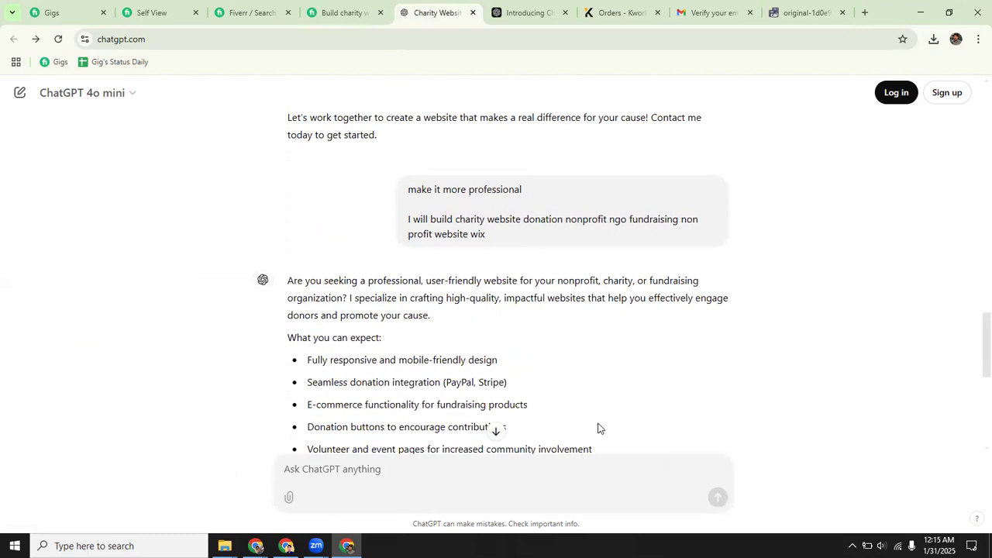
Send ChatGPT "rewrite this" followed by the copied gig title, and highlight the rewritten title for review.
text(re)
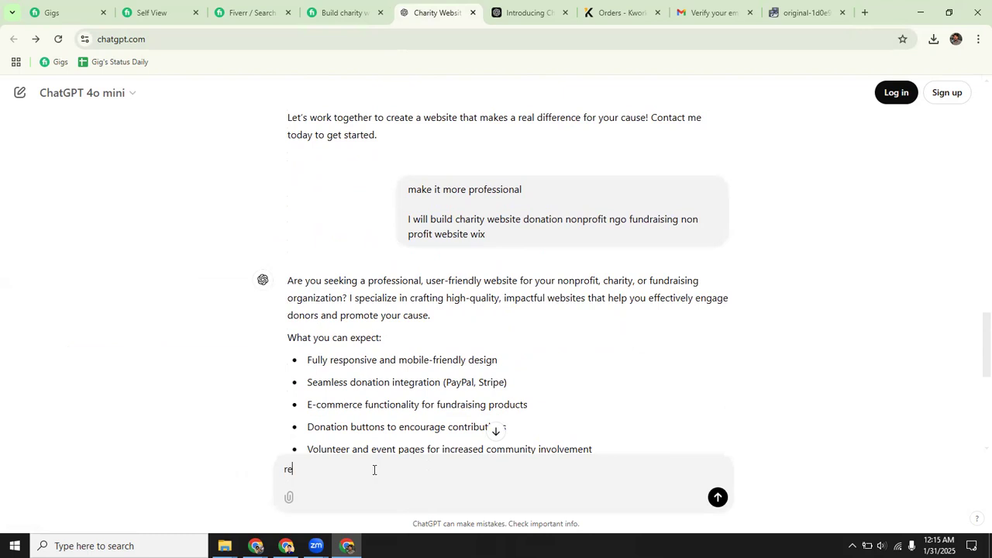
text(write this)
key(shift+Return)
key(shift+Return)
key(ctrl+v)
key(Return)
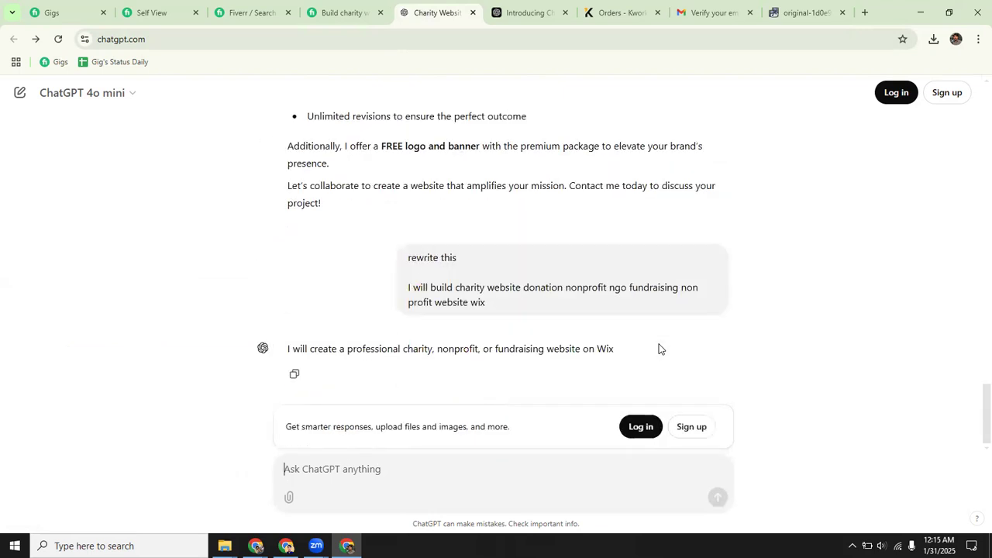
triple_click(344, 351)
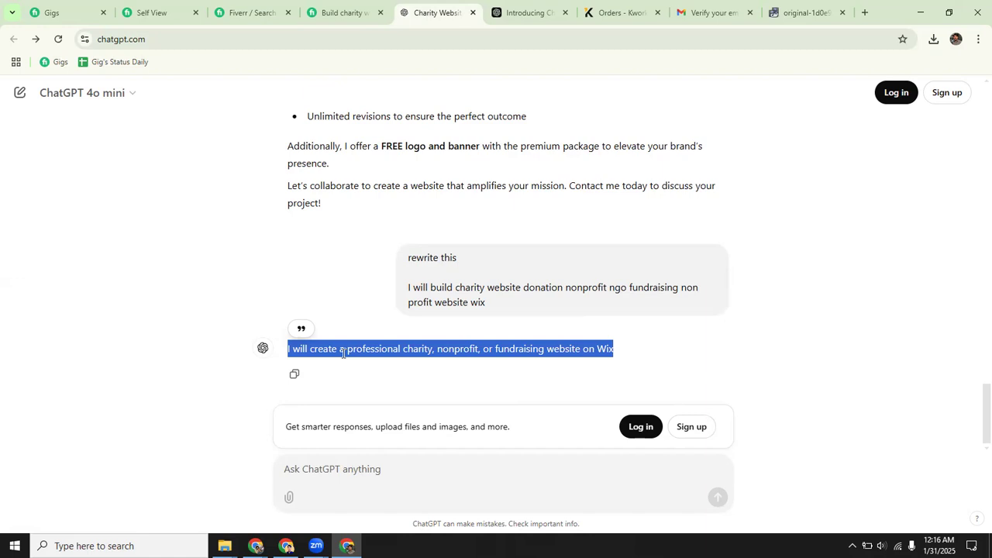
click(770, 237)
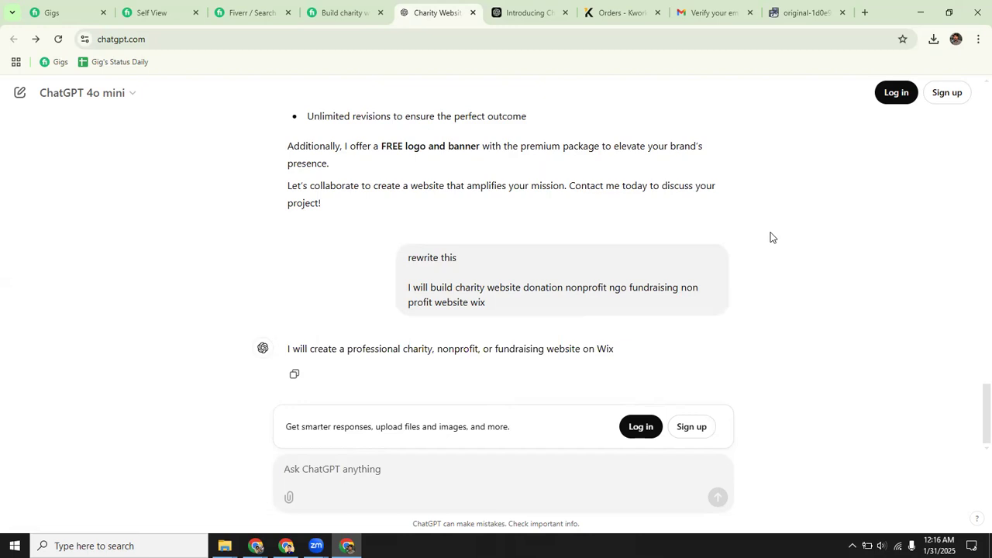
Review the Fiverr charity gig from its title and images down to the "About this gig" description.
click(522, 13)
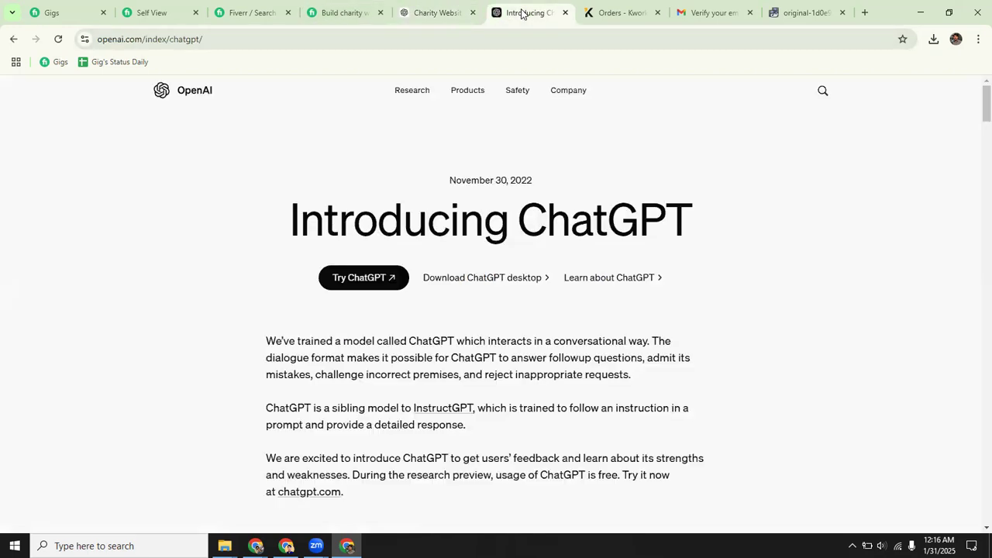
click(341, 13)
scroll(548, 305, down, 1)
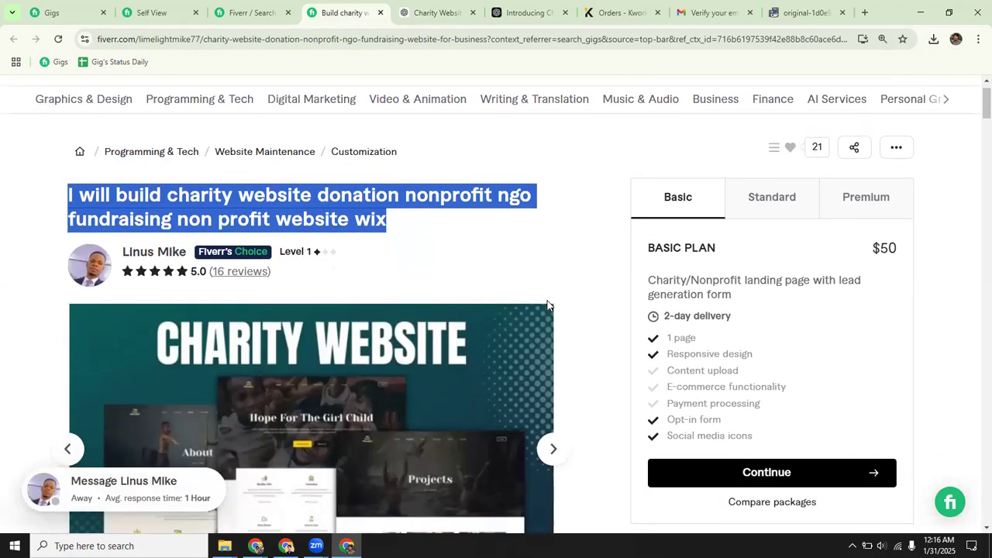
scroll(572, 315, down, 5)
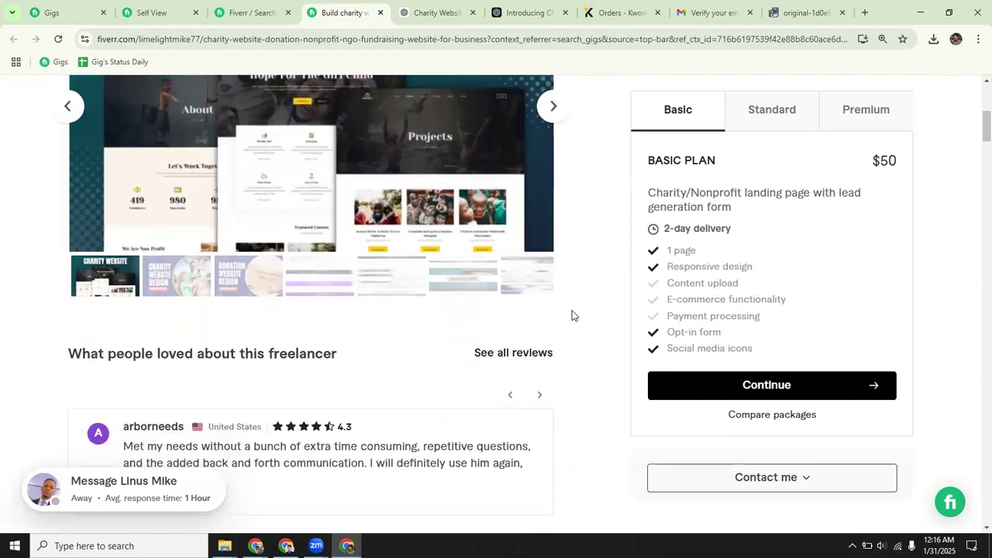
scroll(572, 316, down, 4)
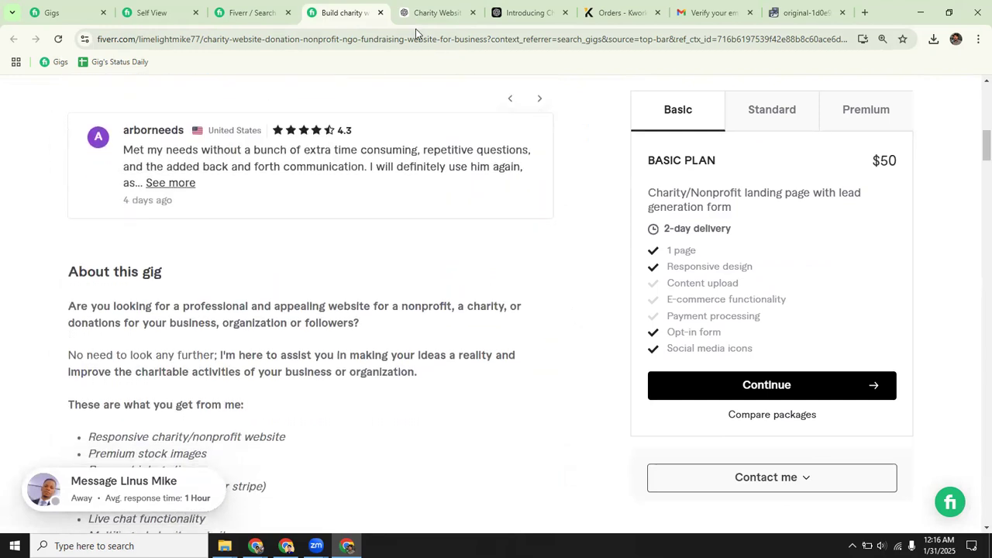
Search Kwork for "wordpress" and look through the competing listings' titles, thumbnails and starting prices.
click(609, 14)
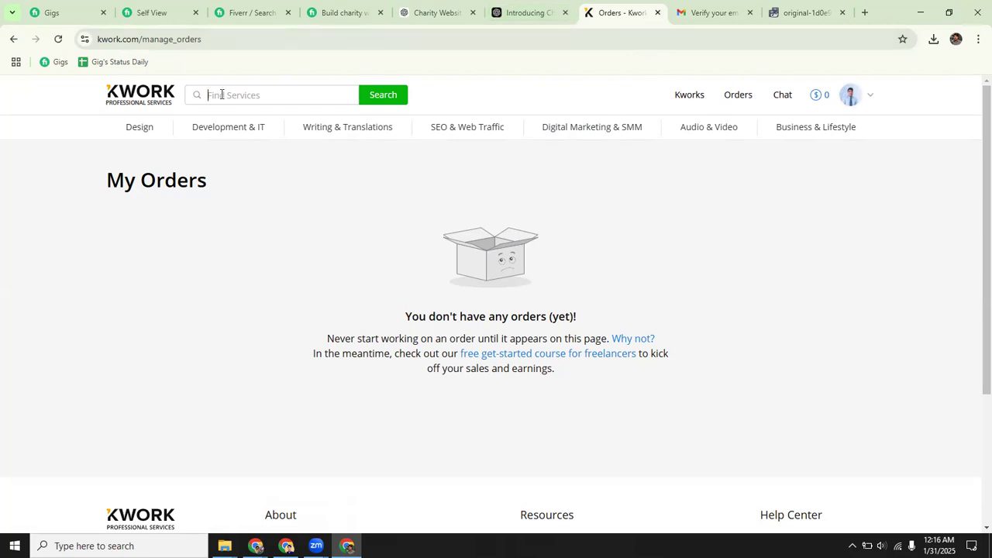
text(wordpress)
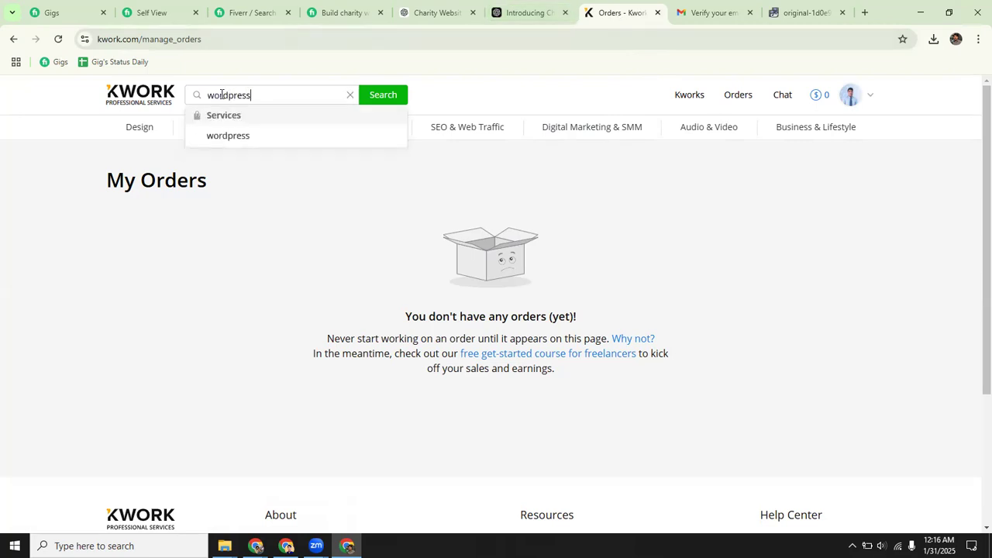
key(Return)
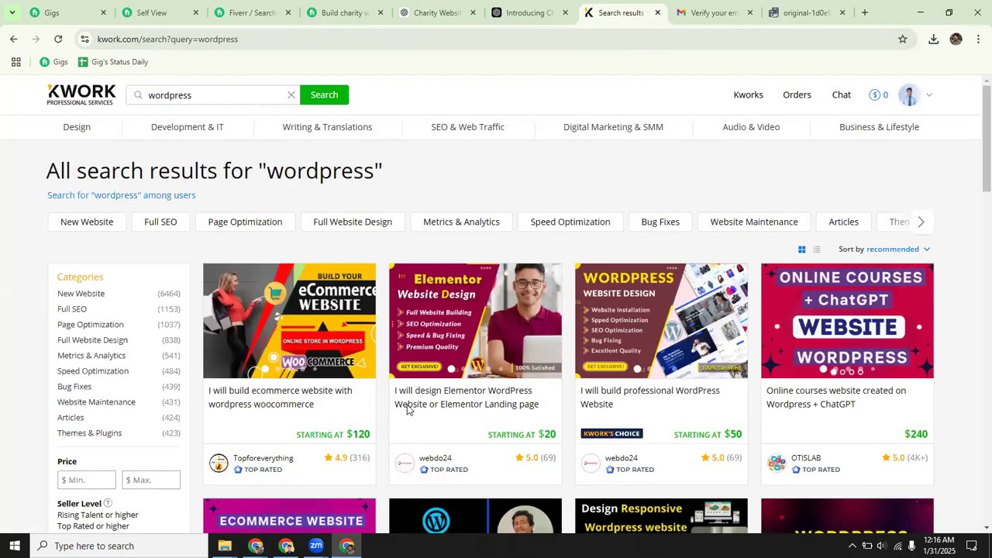
scroll(408, 411, down, 3)
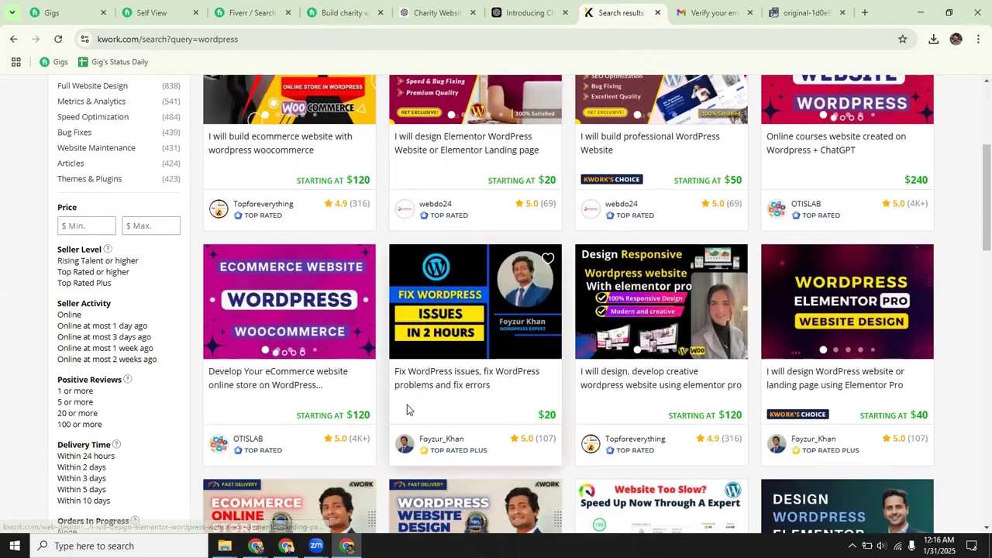
scroll(443, 411, down, 1)
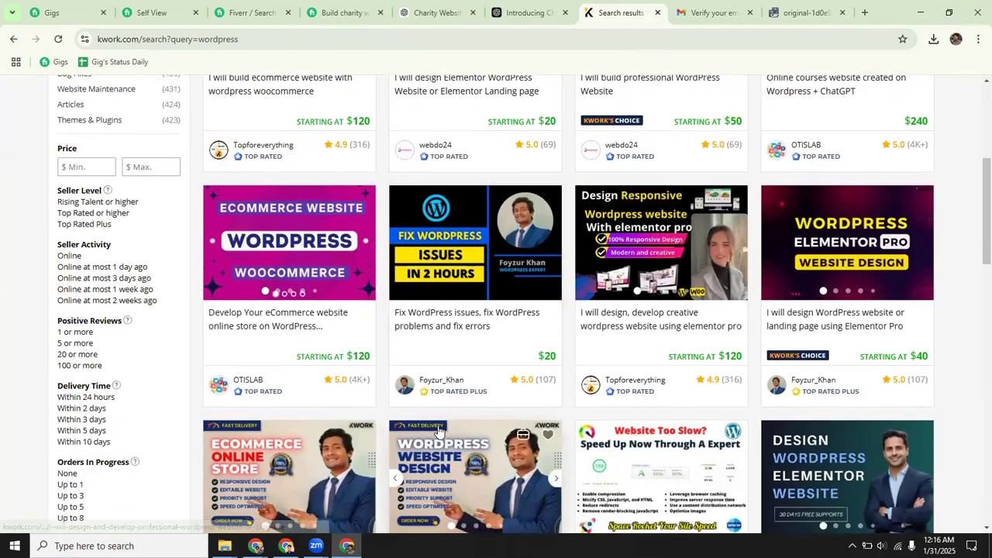
scroll(442, 403, down, 2)
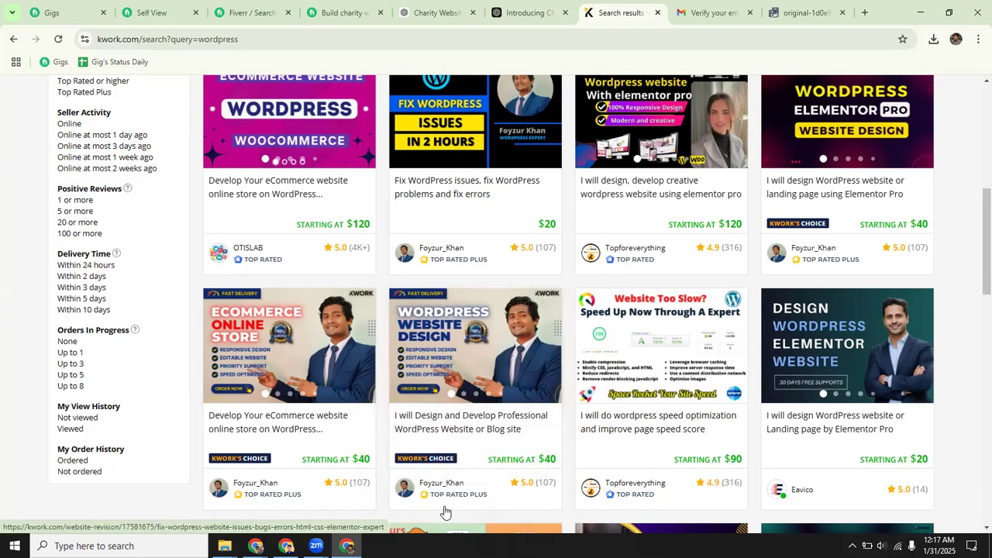
mouse_move(257, 463)
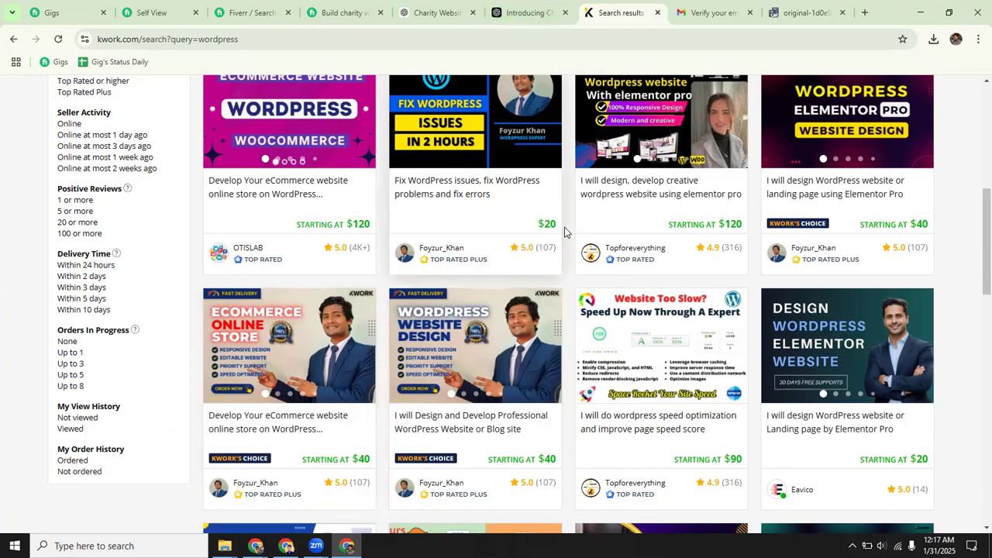
Revisit the Fiverr charity gig's description, then return to Kwork's WordPress results and browse further listings.
click(527, 12)
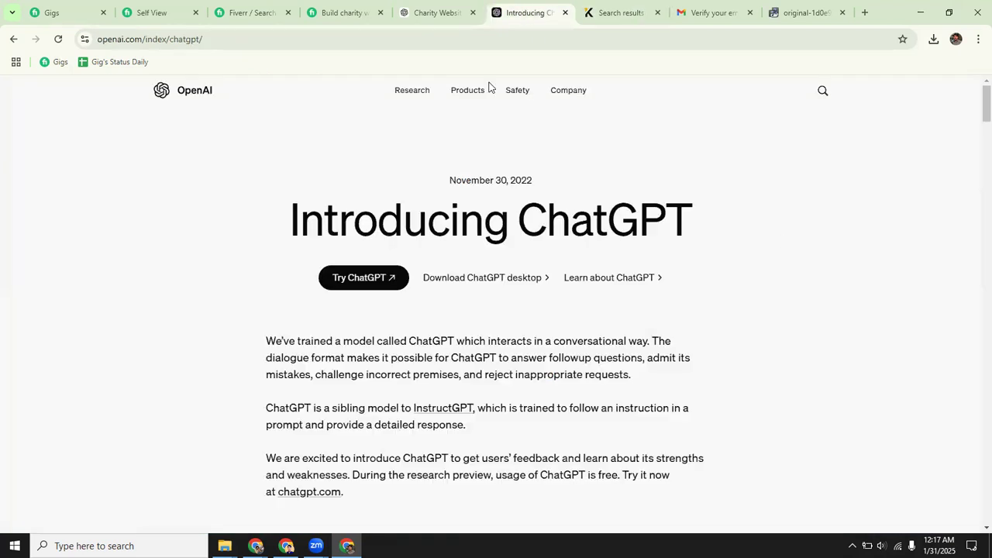
click(323, 13)
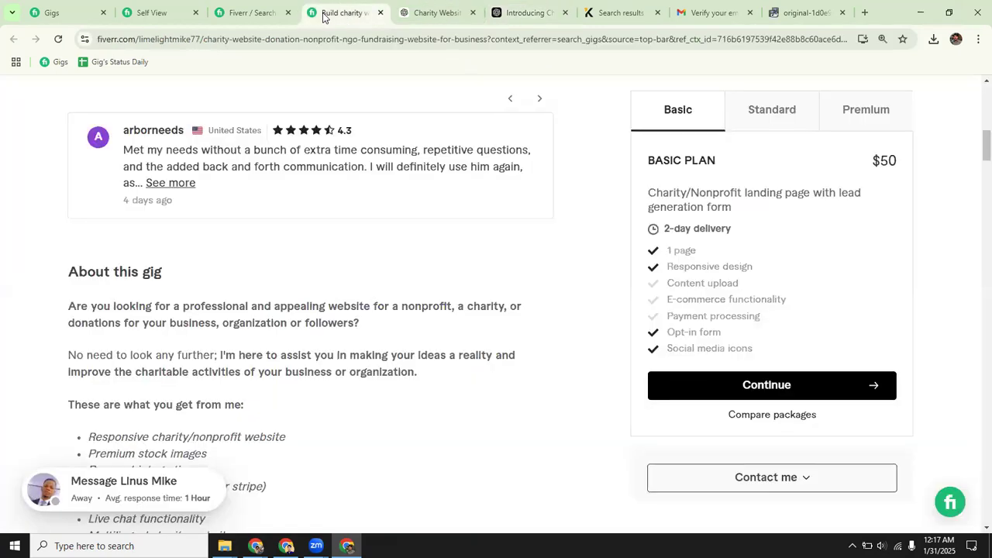
click(593, 17)
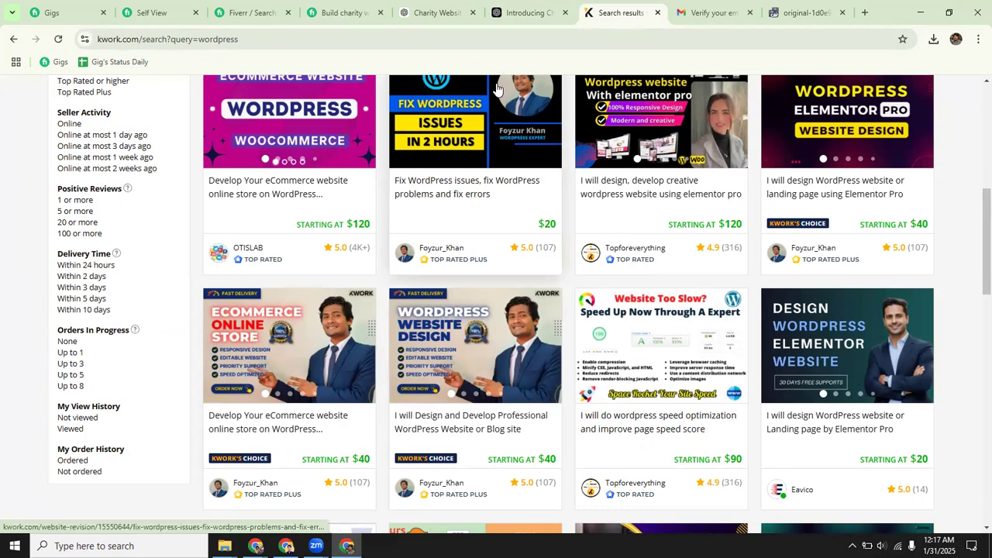
scroll(870, 245, down, 4)
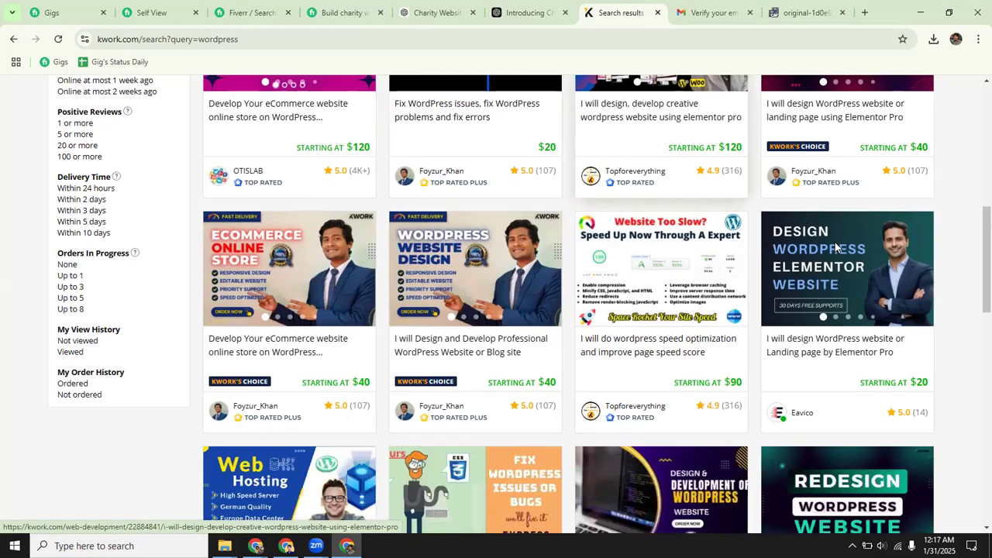